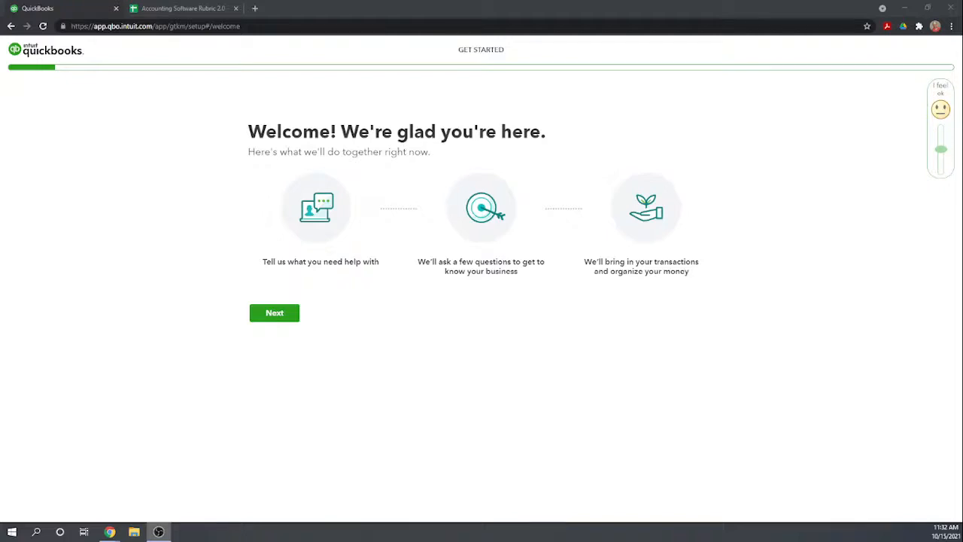
Begin the company setup and enter "Fit HVAC and Plumbing, Inc." as the legal business name.
click(279, 318)
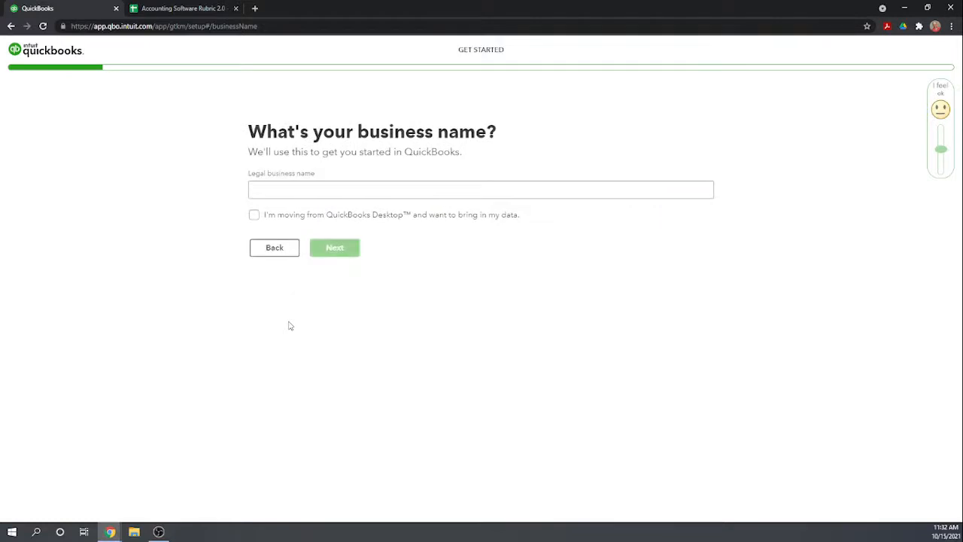
click(296, 188)
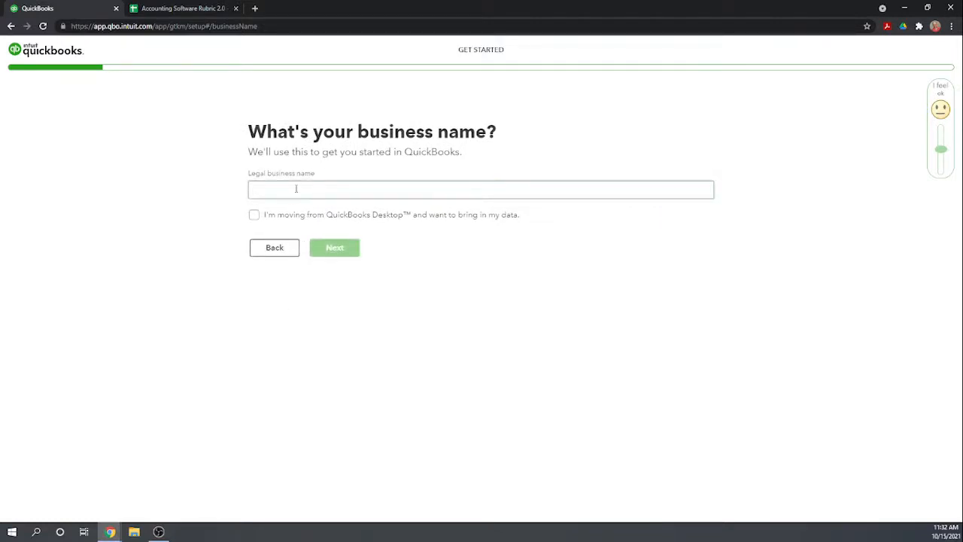
text(Fit HVAC)
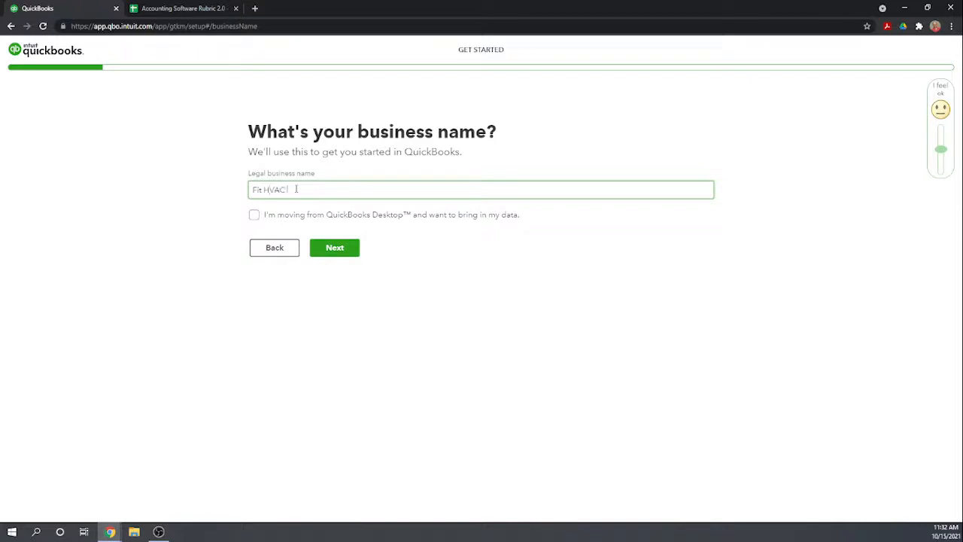
text( and Plumbing, Inc.)
click(336, 250)
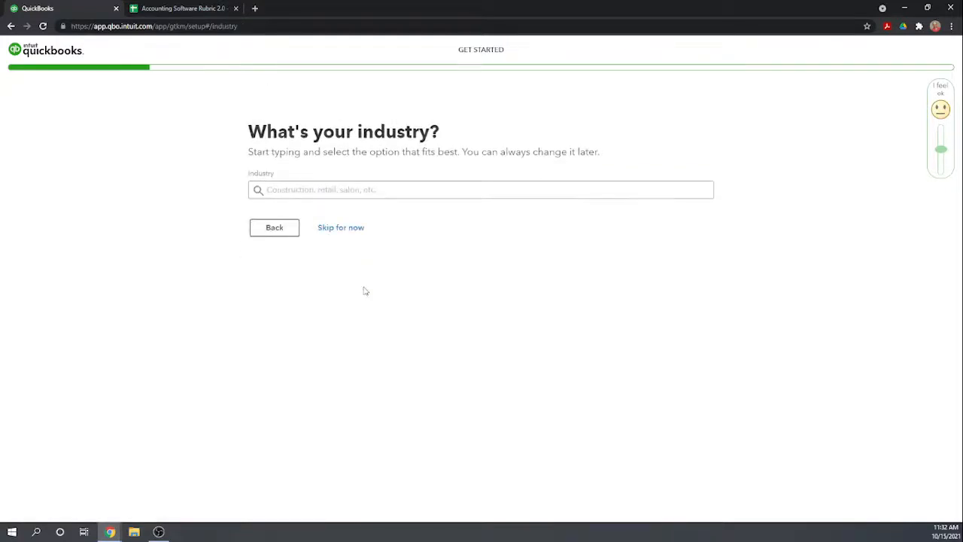
Set the industry to "Plumbing, heating, and air-conditioning contractors" and continue the setup.
click(325, 189)
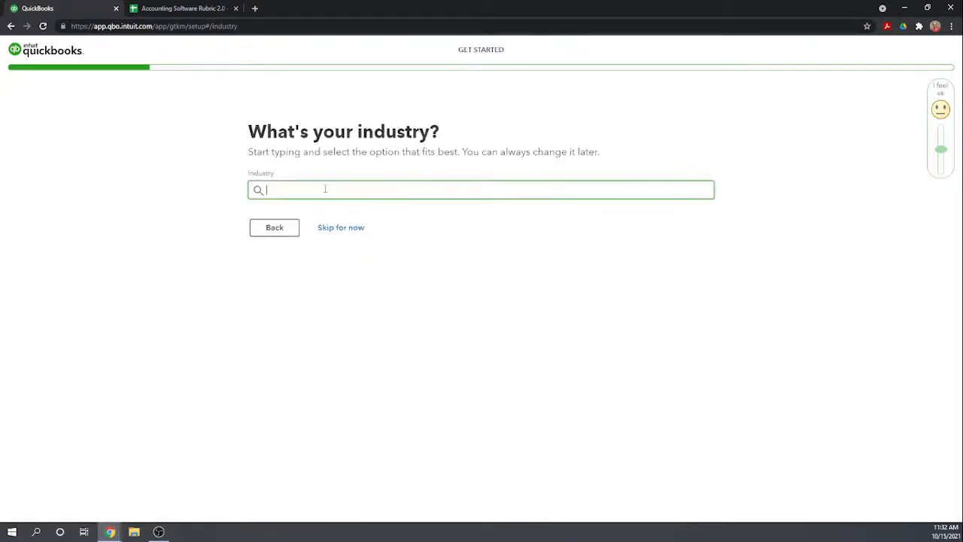
text(plum)
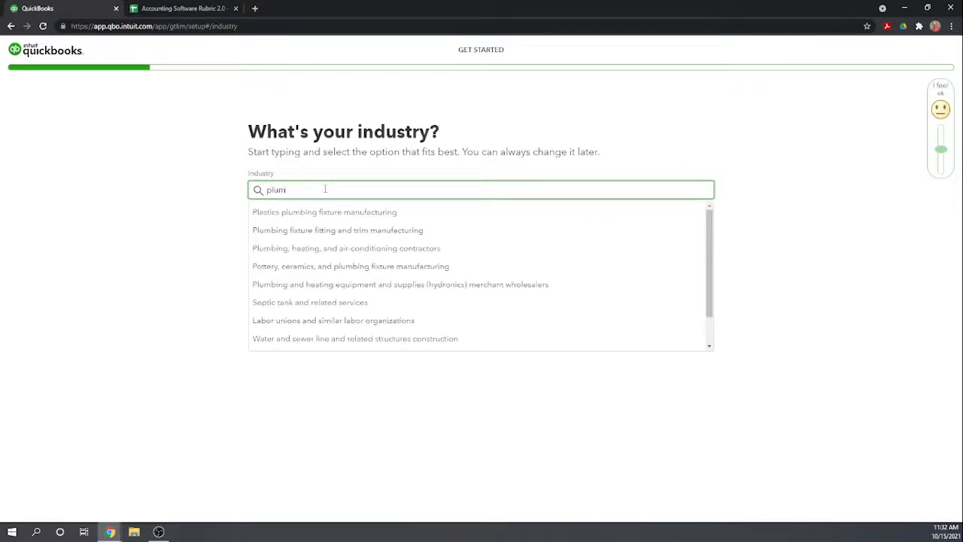
click(336, 249)
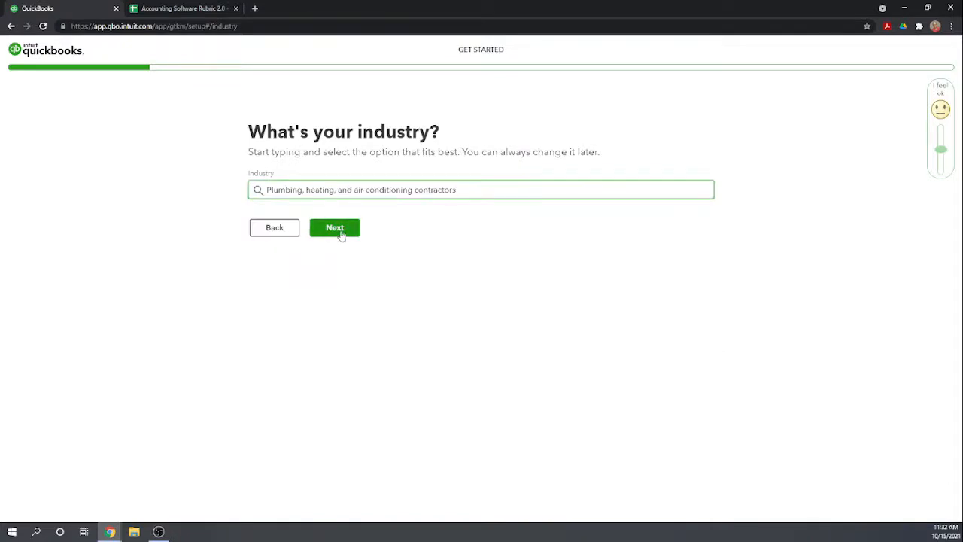
click(346, 229)
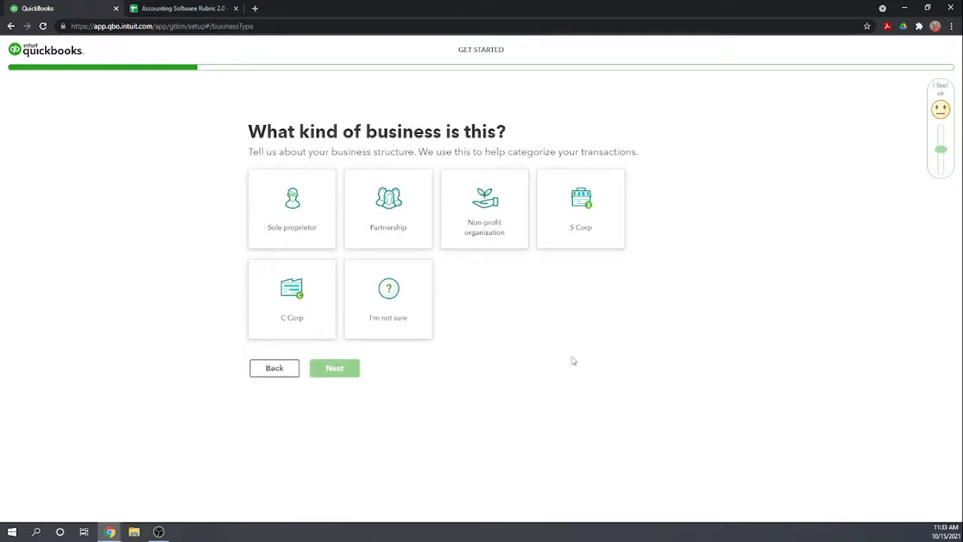
Set the business kind to S Corp and state that it makes money by providing services and selling products.
click(582, 222)
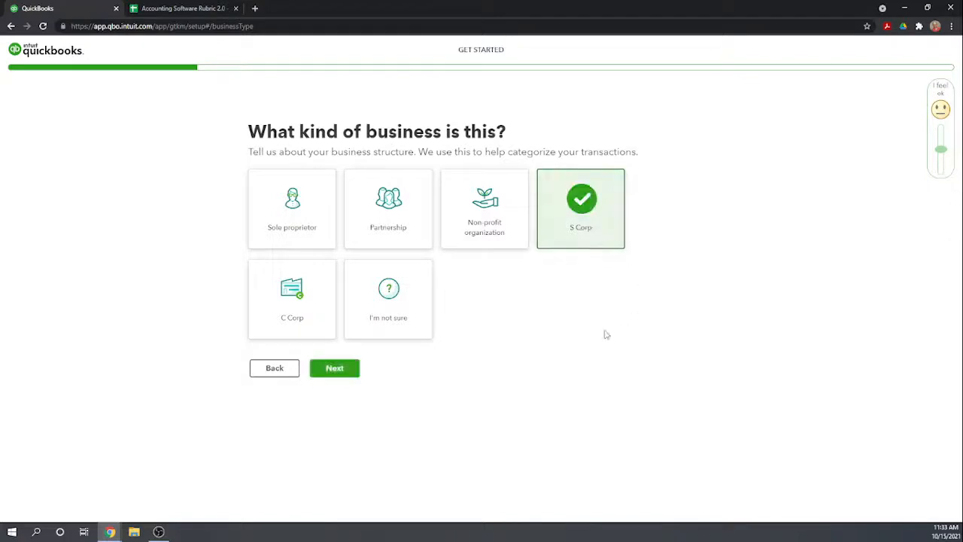
click(338, 368)
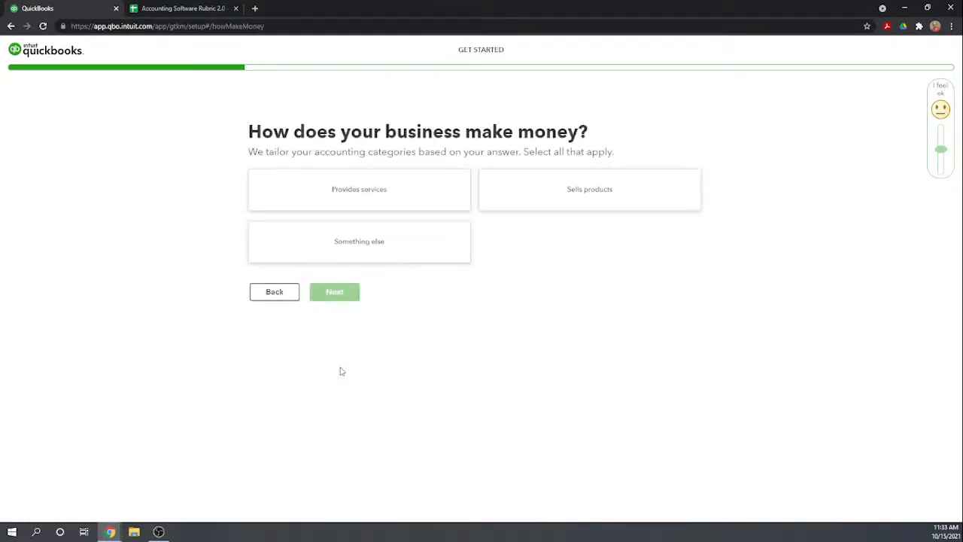
click(380, 193)
click(577, 201)
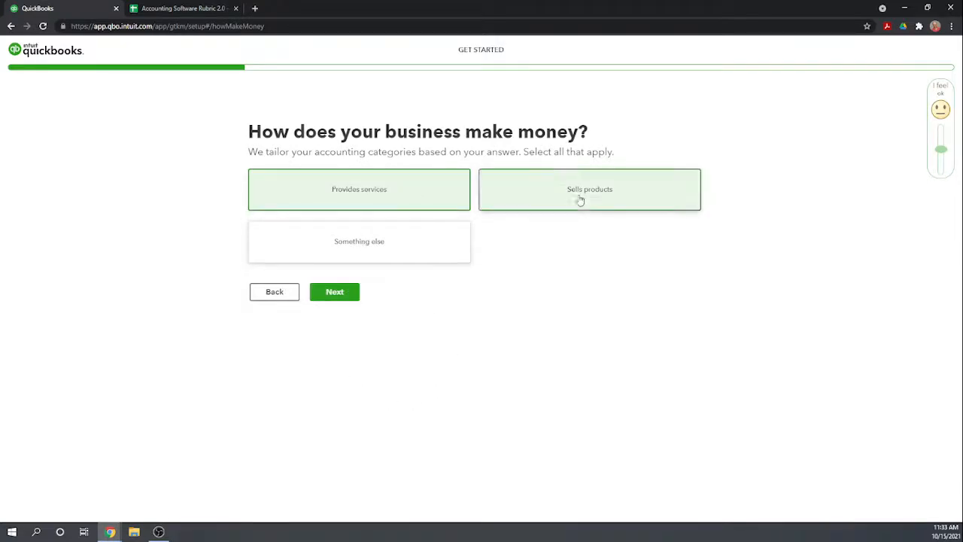
click(341, 297)
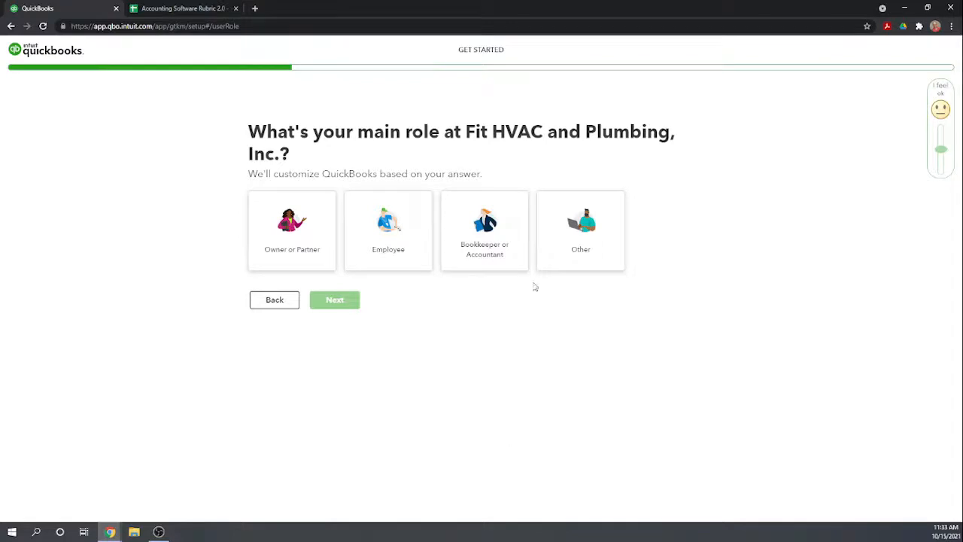
Choose Owner or Partner as the main role and "I fly solo" for who else works there.
click(316, 239)
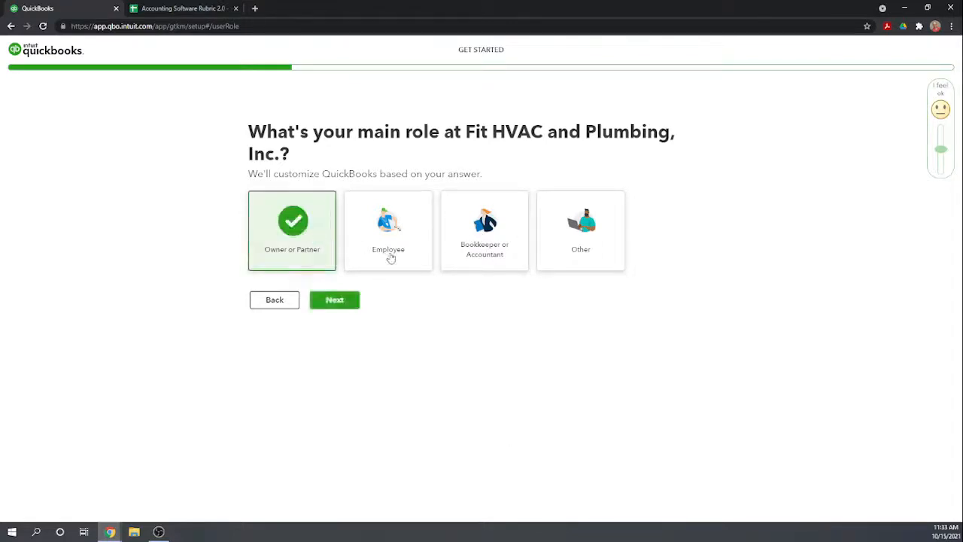
click(339, 301)
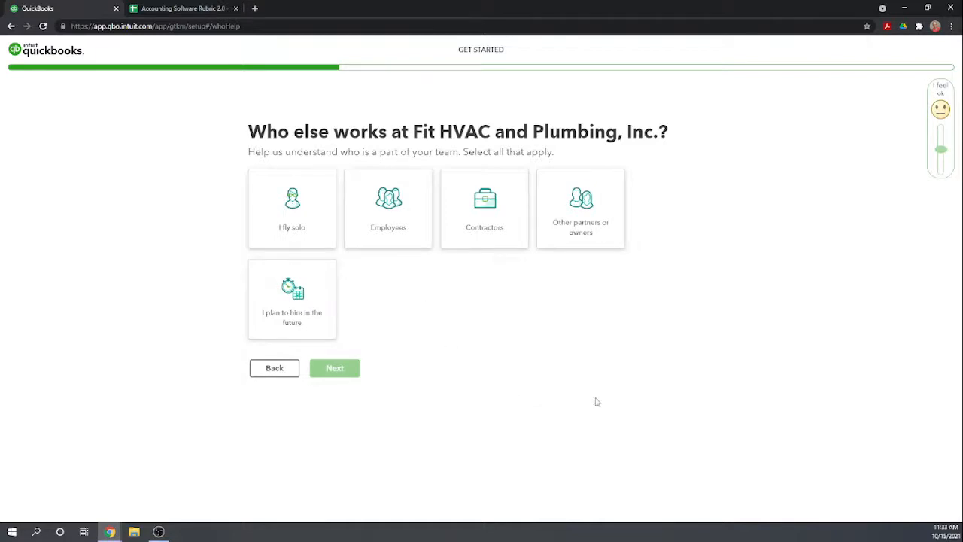
click(291, 219)
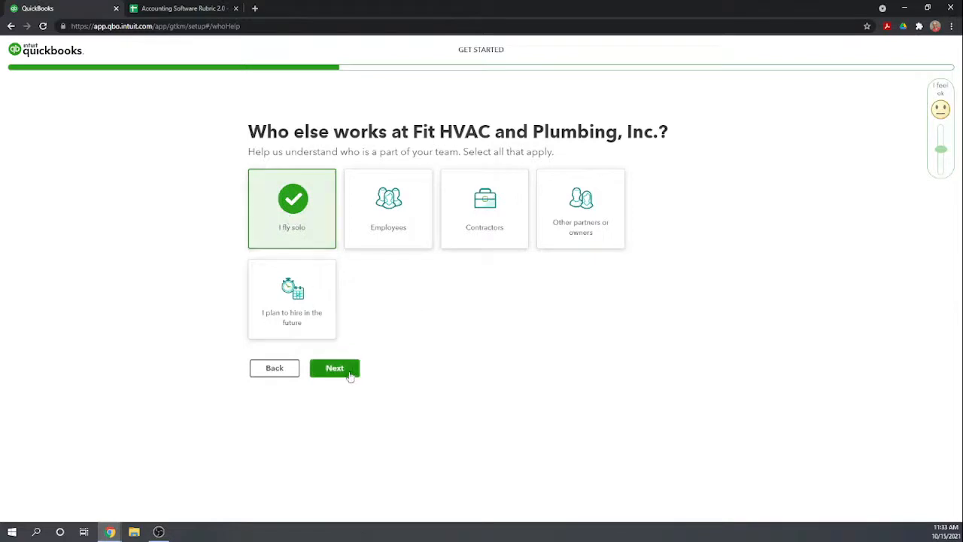
click(335, 369)
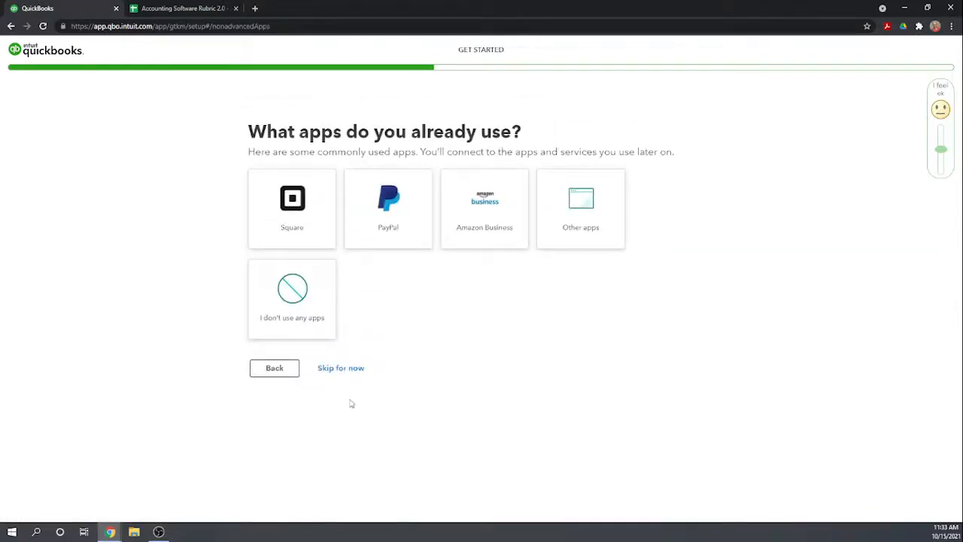
Skip all remaining setup questions, starting with the apps in use, and enter the company's home page without the quick tour.
click(345, 371)
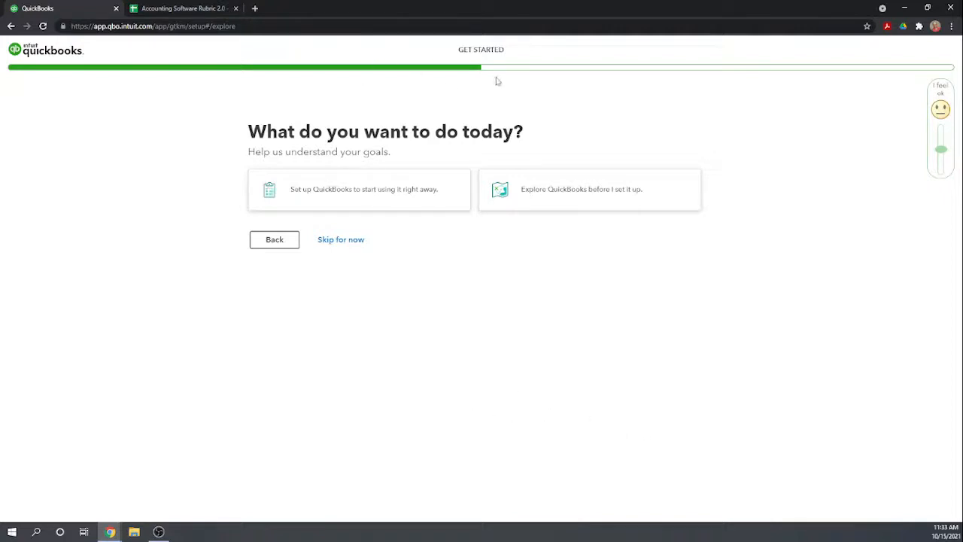
click(340, 239)
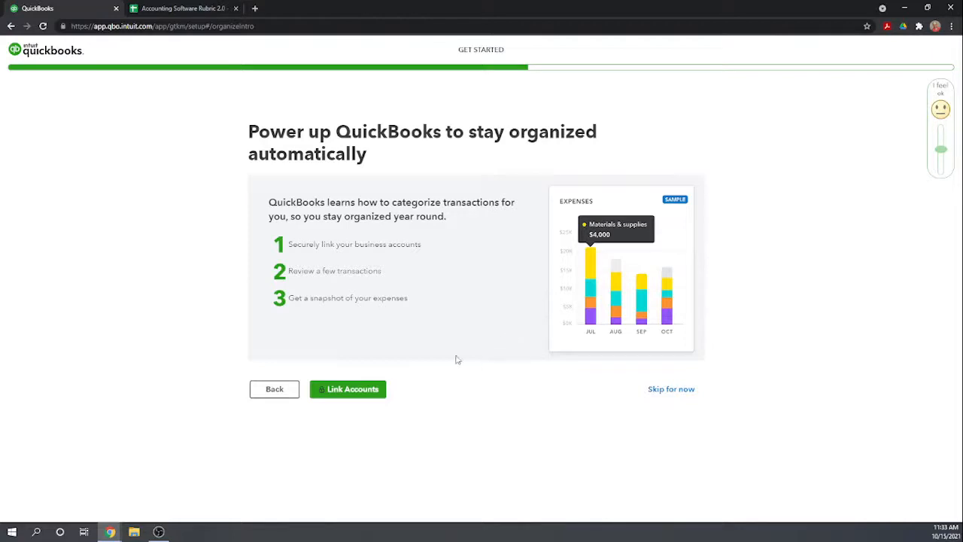
click(669, 389)
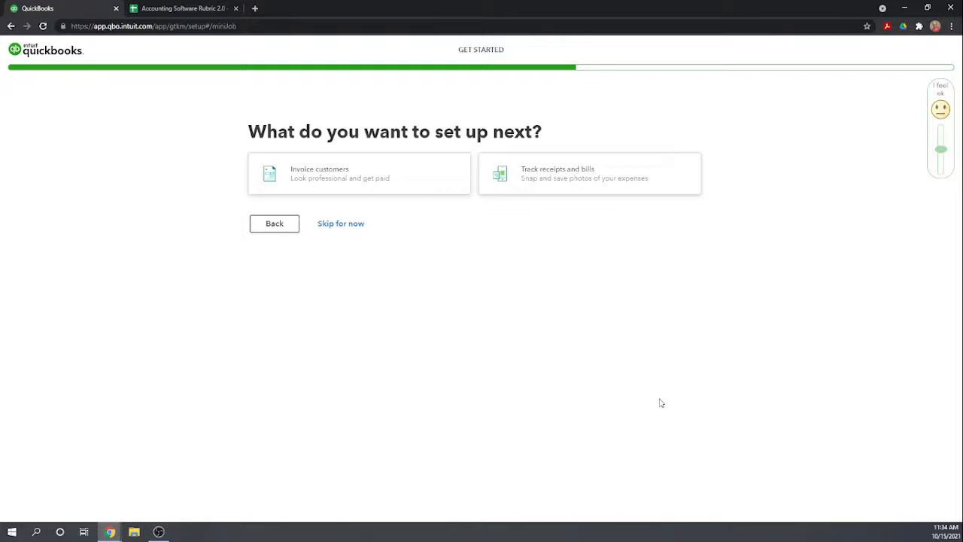
click(350, 227)
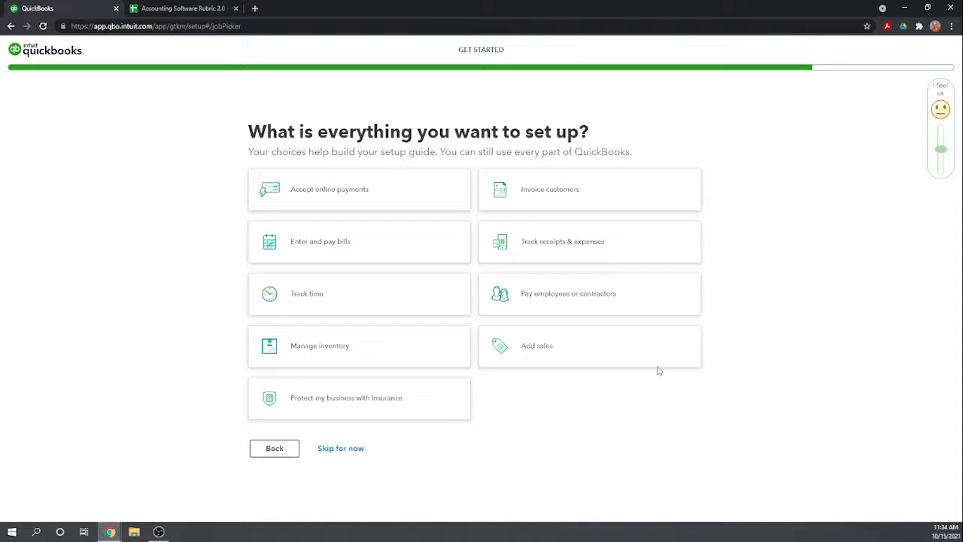
click(344, 452)
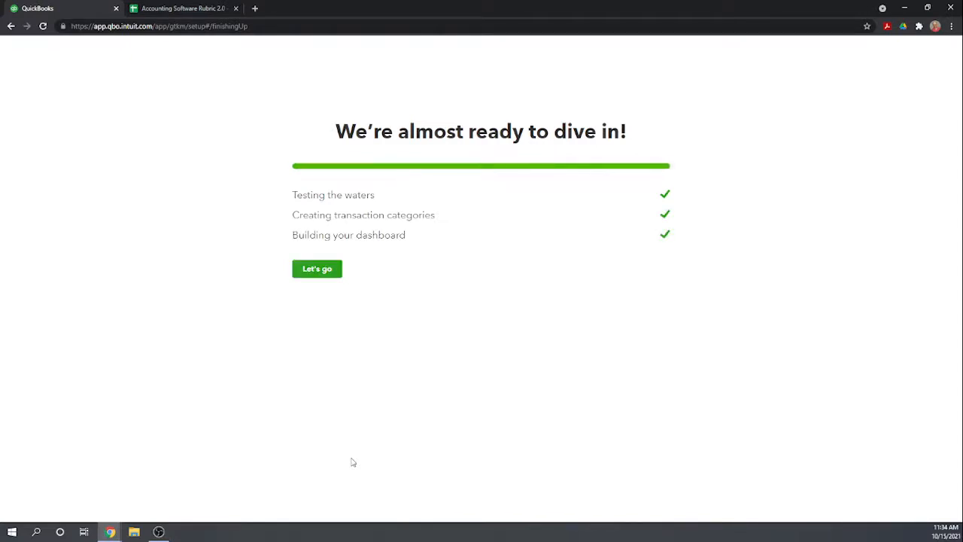
click(317, 269)
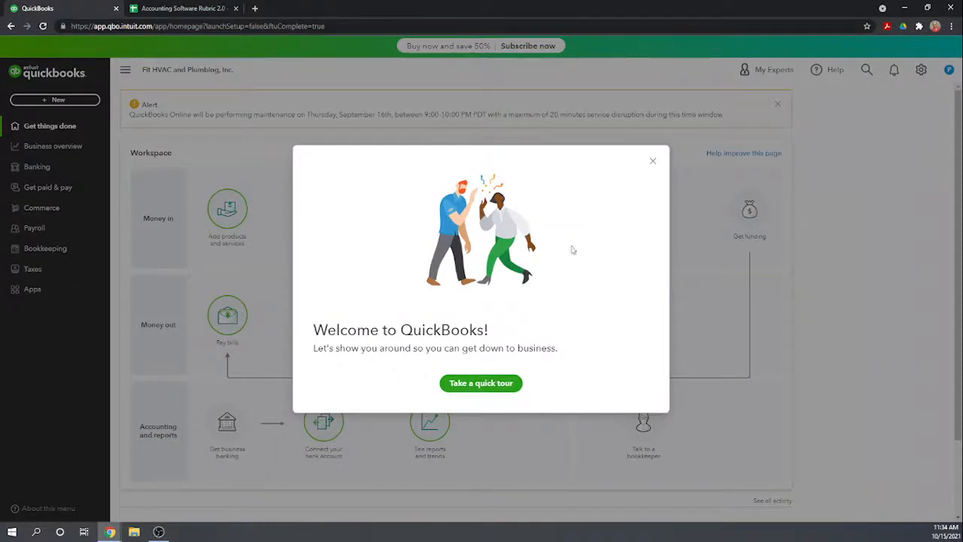
click(653, 164)
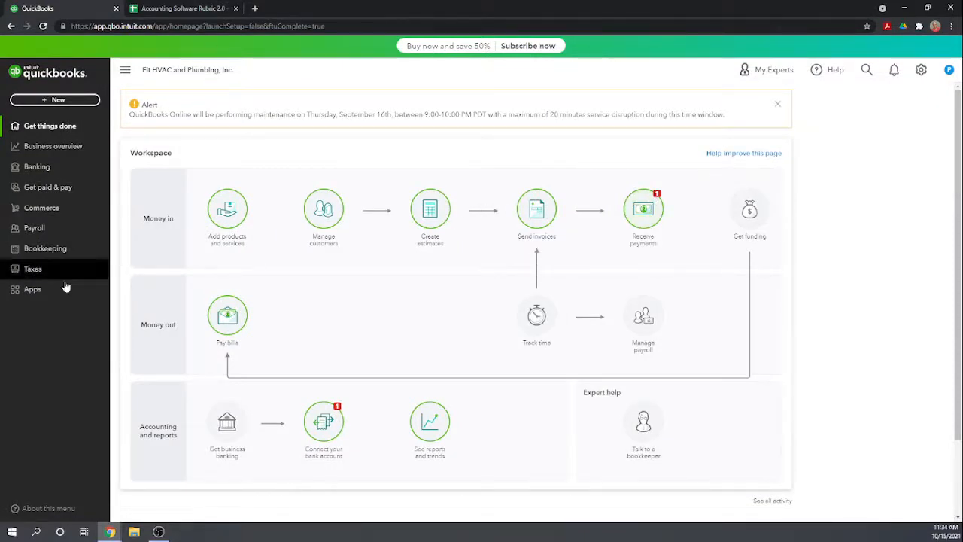
Open the contact info in the company's Account and Settings and replace the company phone number.
click(921, 69)
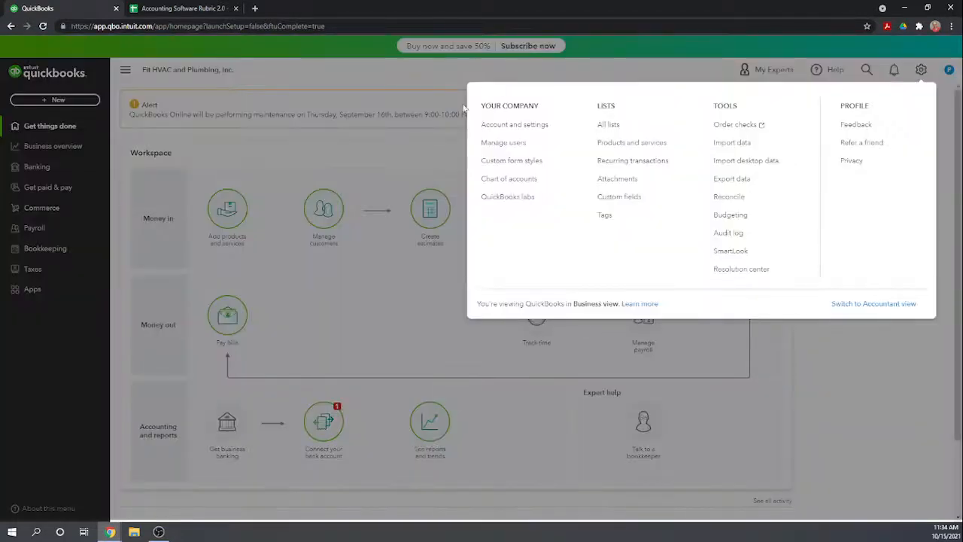
click(502, 127)
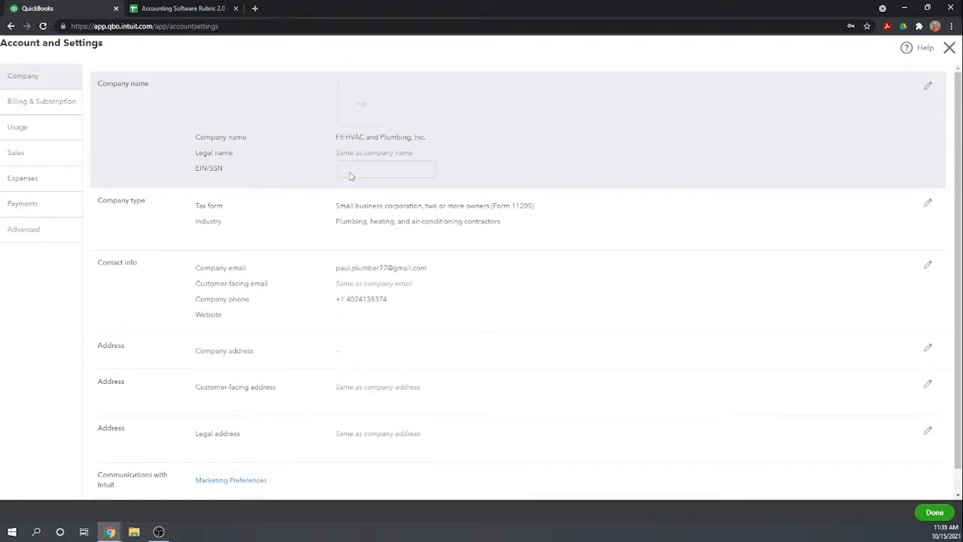
scroll(440, 177, down, 1)
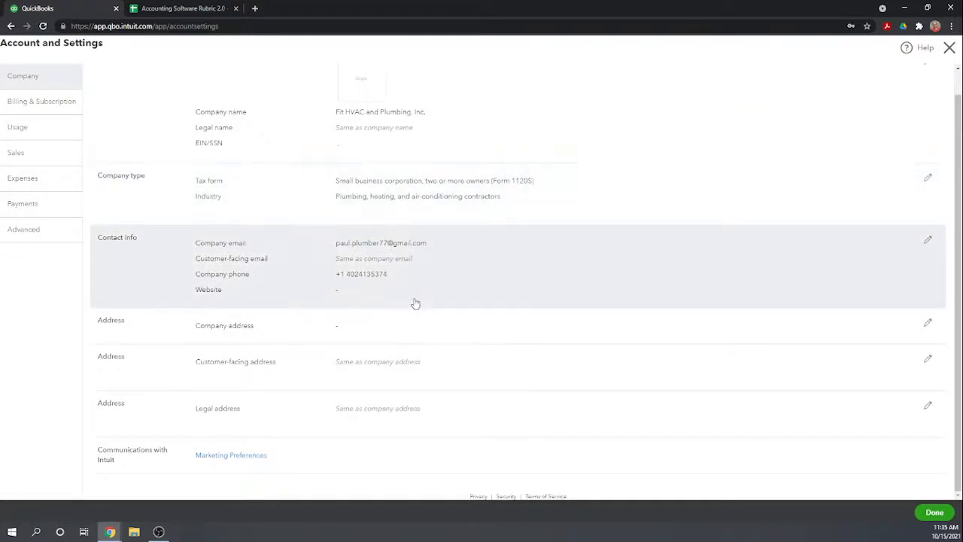
click(371, 265)
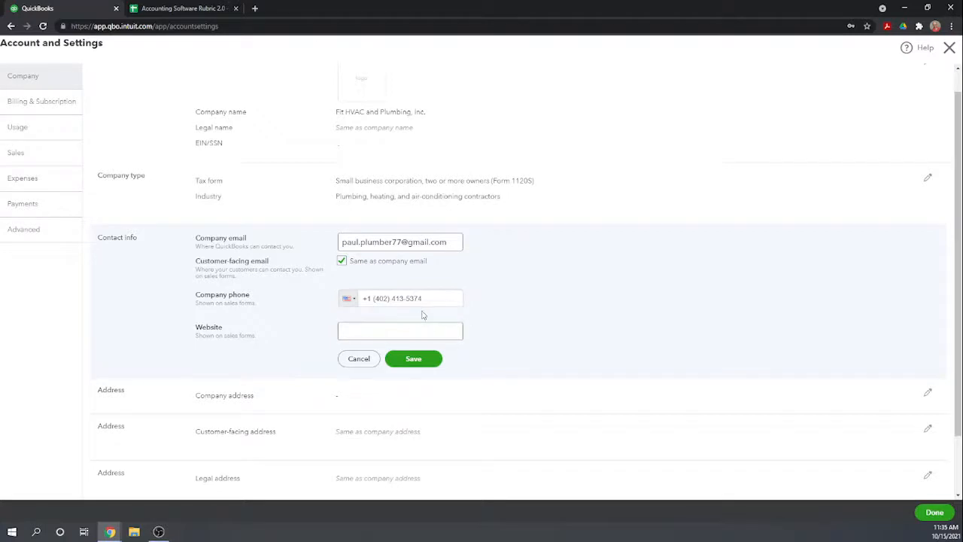
drag(425, 299, 374, 298)
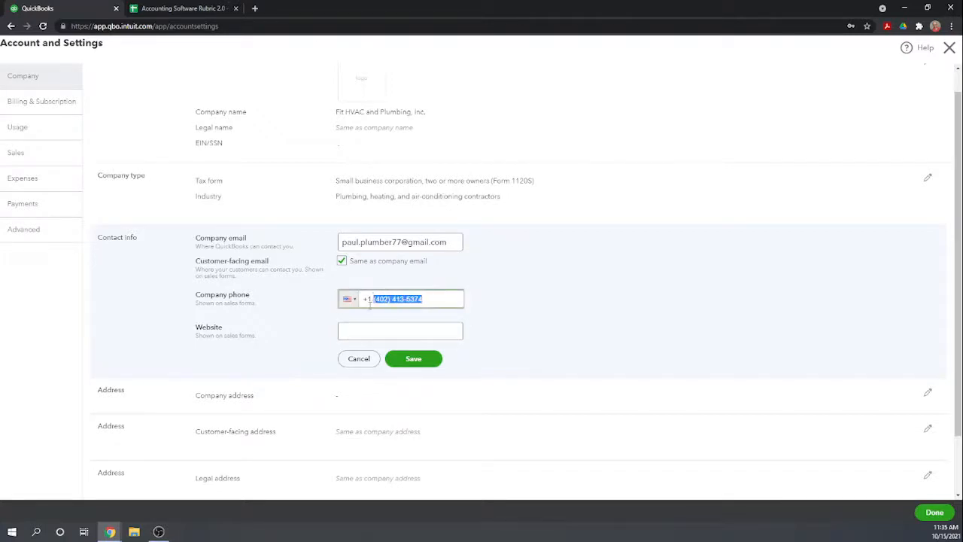
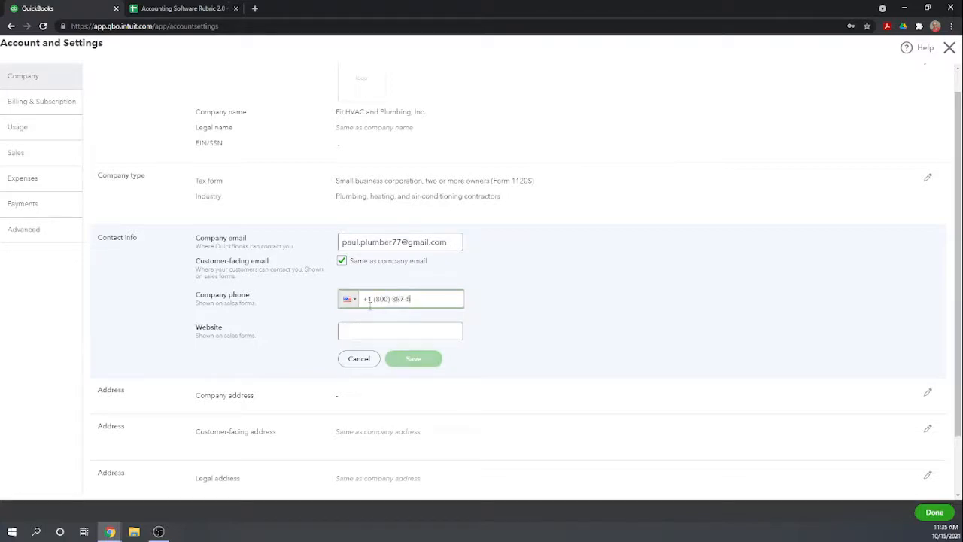
click(376, 329)
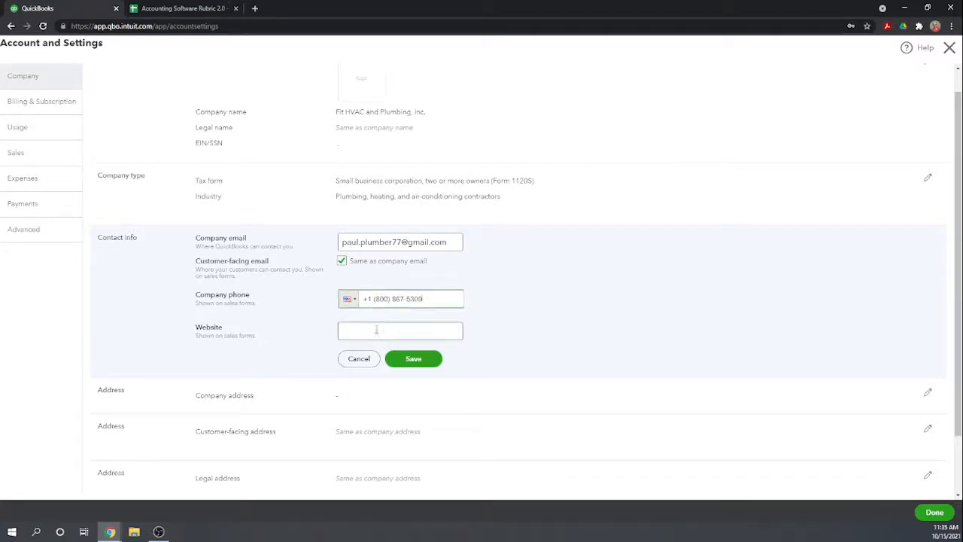
click(382, 332)
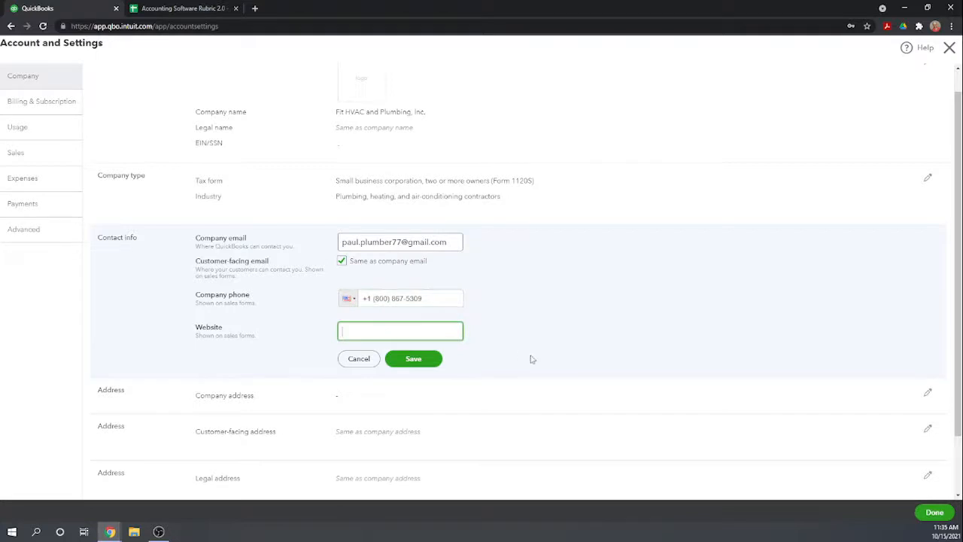
click(414, 359)
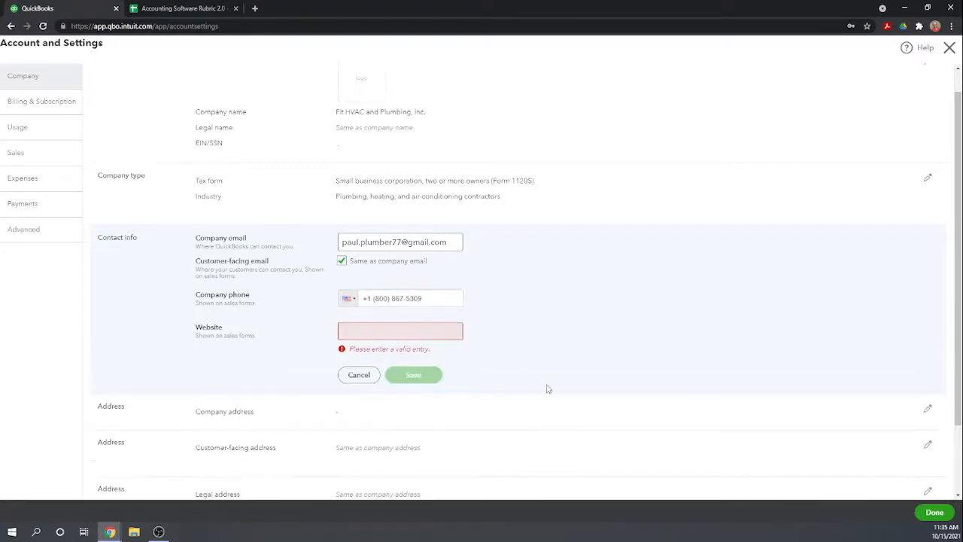
click(375, 329)
text(www)
key(BackSpace)
text(.fhvac.com)
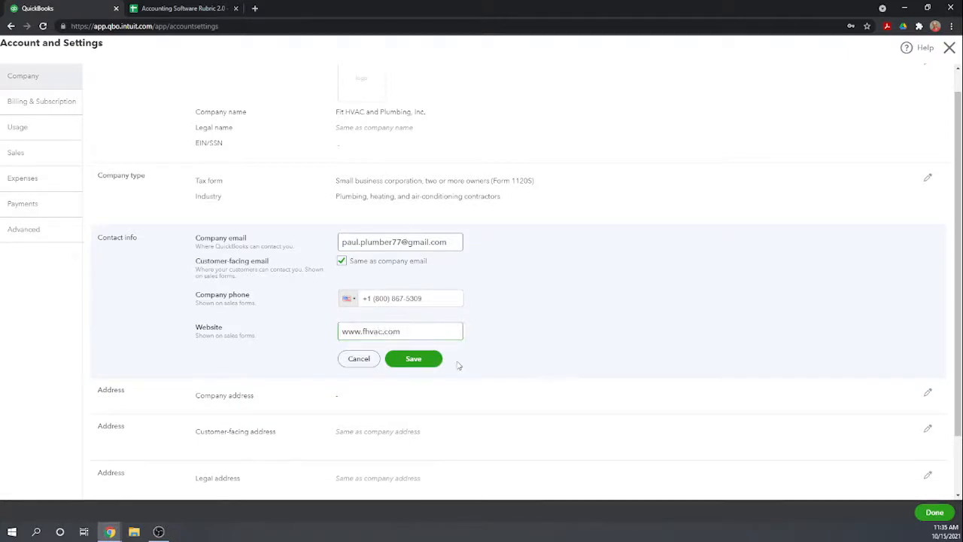
click(426, 361)
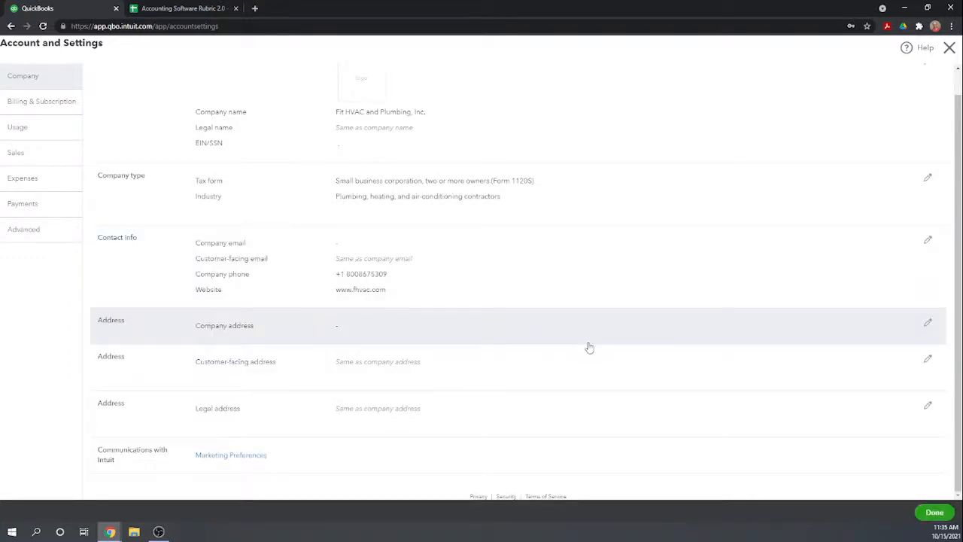
Open the company address for editing, search for the full address, and switch to entering it manually.
click(334, 325)
click(372, 338)
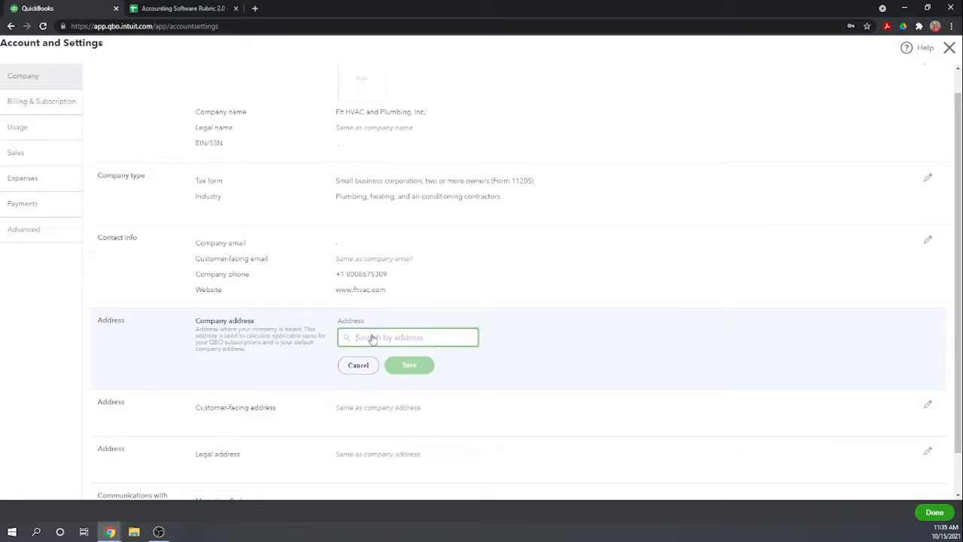
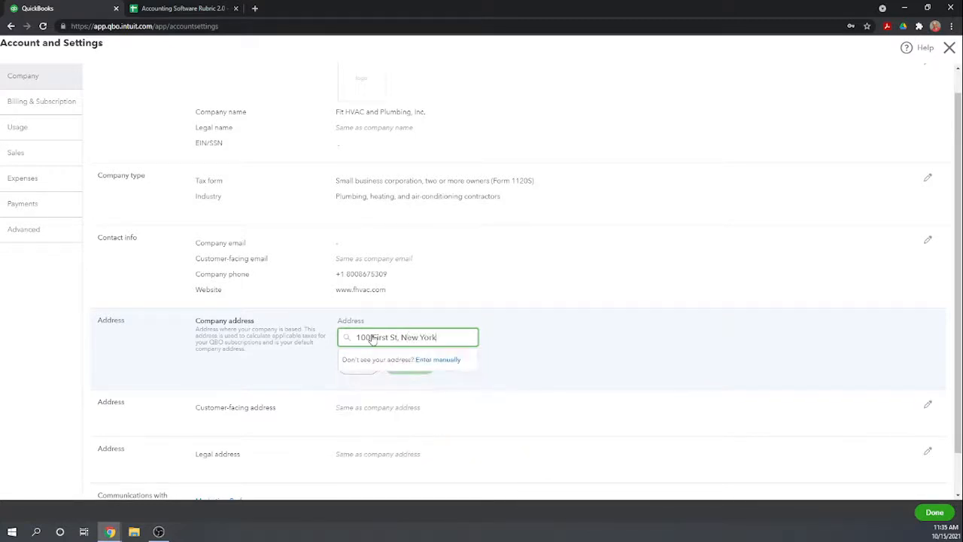
click(443, 363)
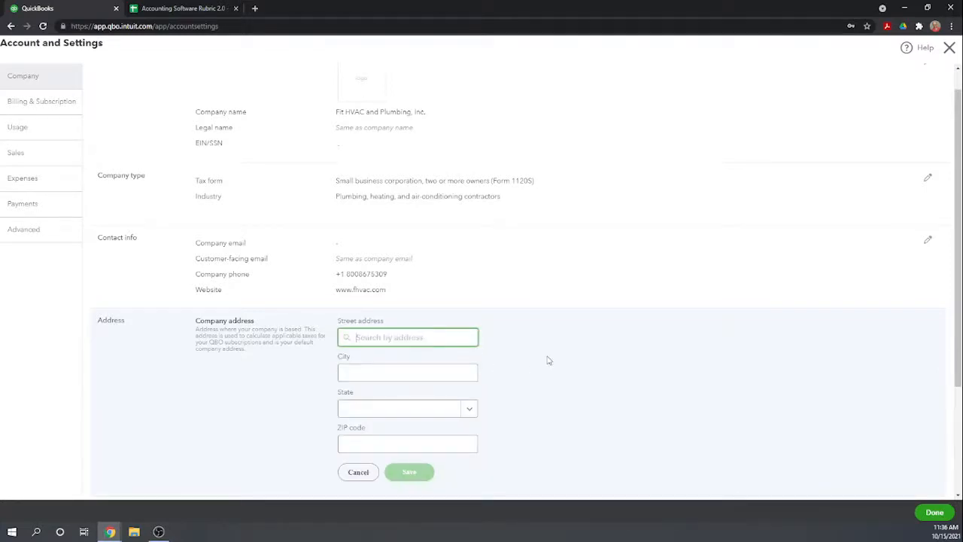
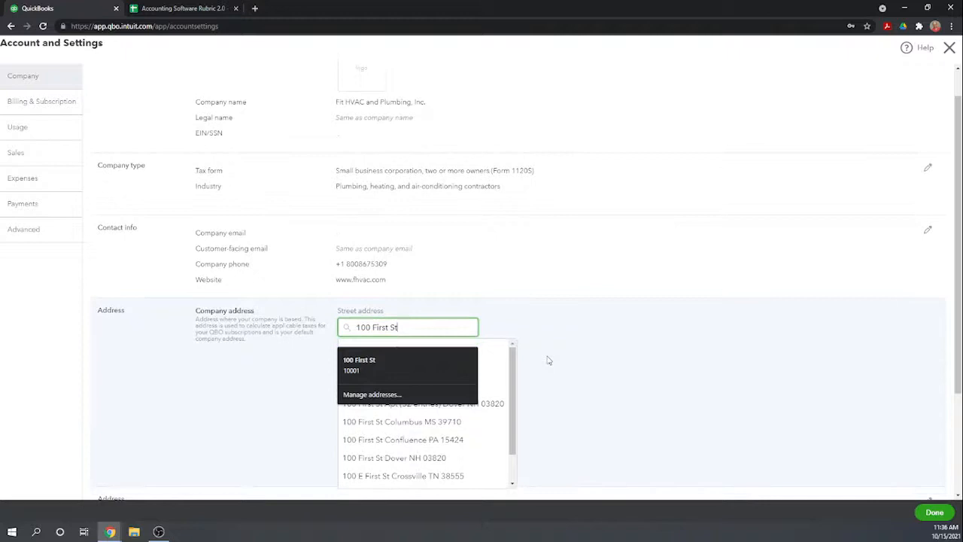
Enter the company's street address and city in the manual address form.
click(550, 361)
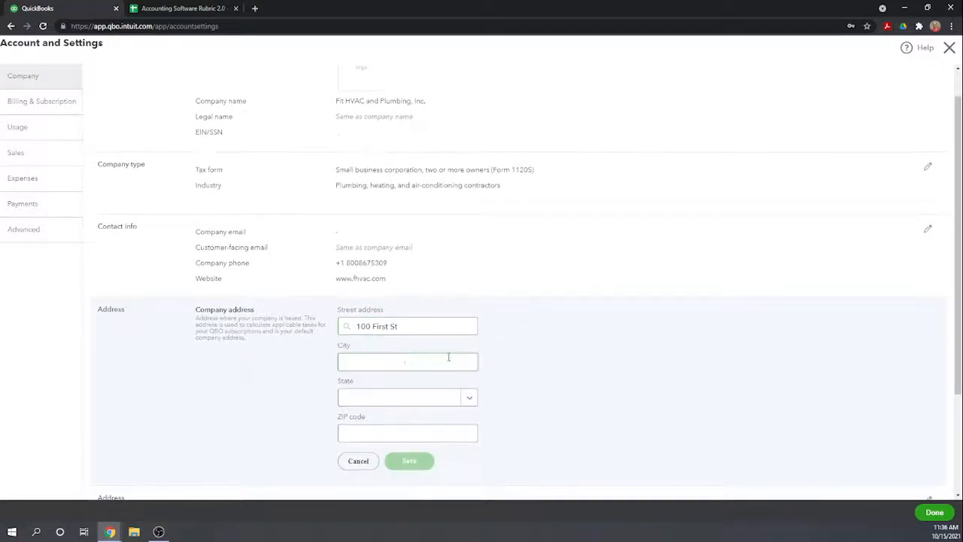
click(405, 362)
text(New York)
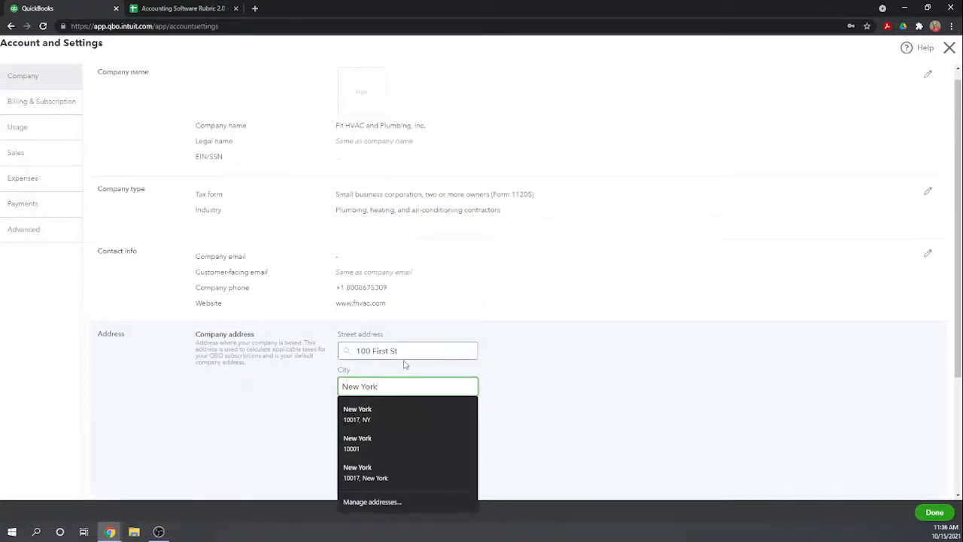
click(637, 424)
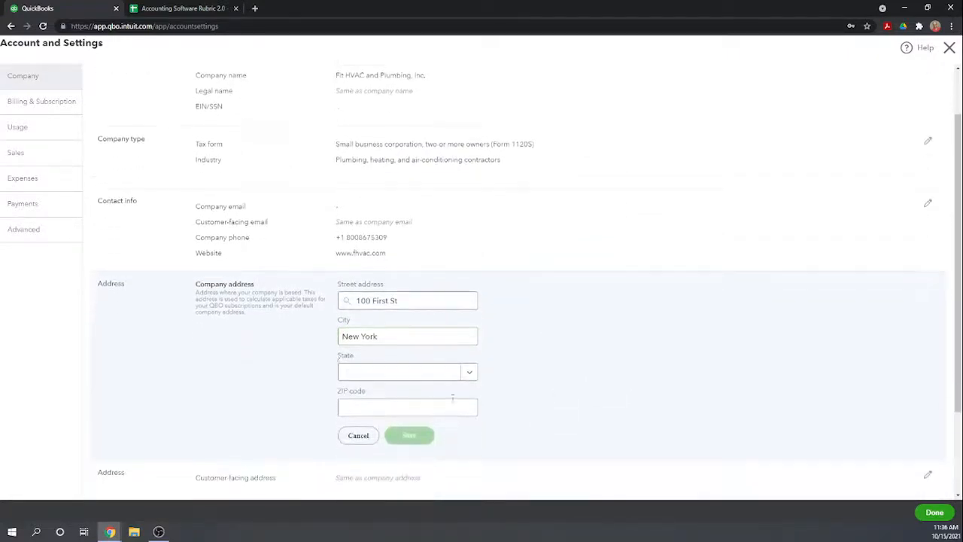
Fill in the state and ZIP code of the company address from the saved suggestion and save the address.
click(361, 374)
text(n)
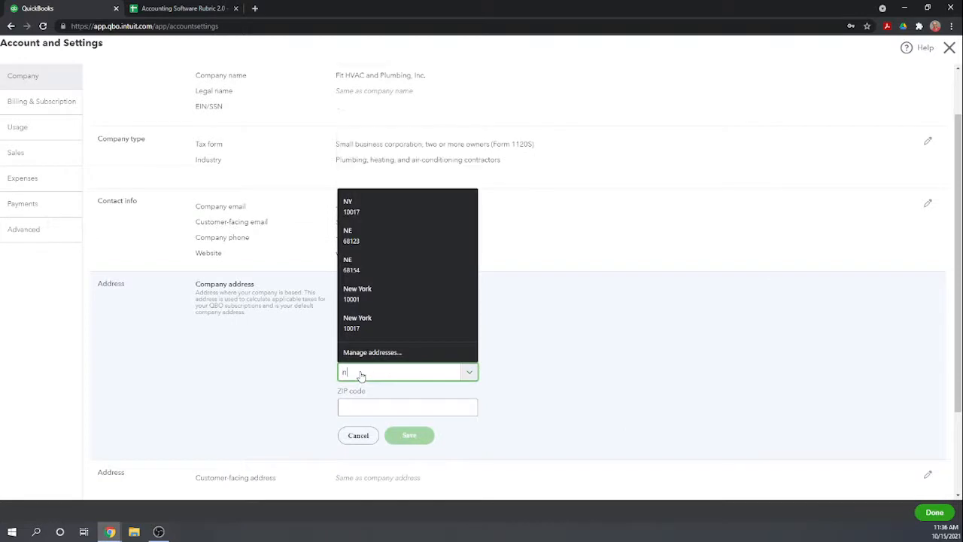
click(351, 208)
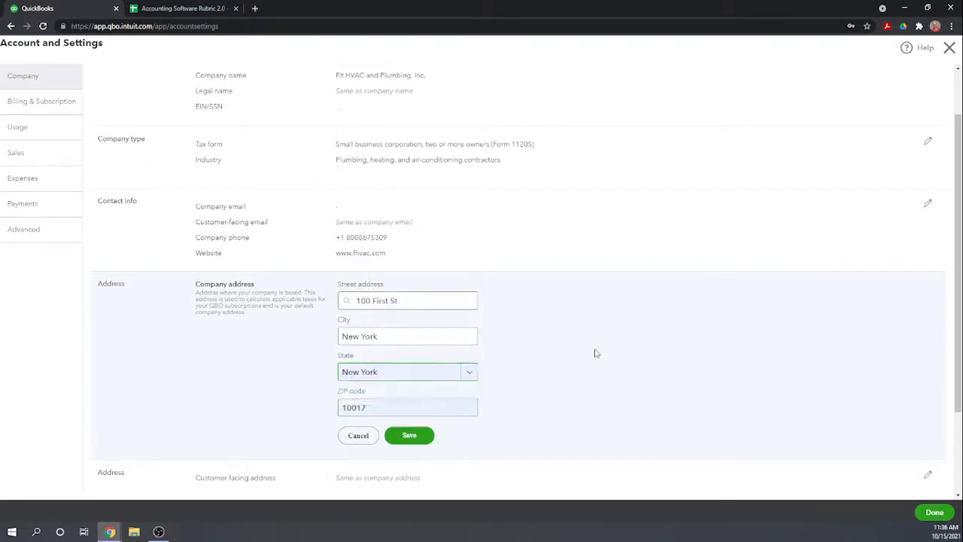
scroll(597, 352, down, 1)
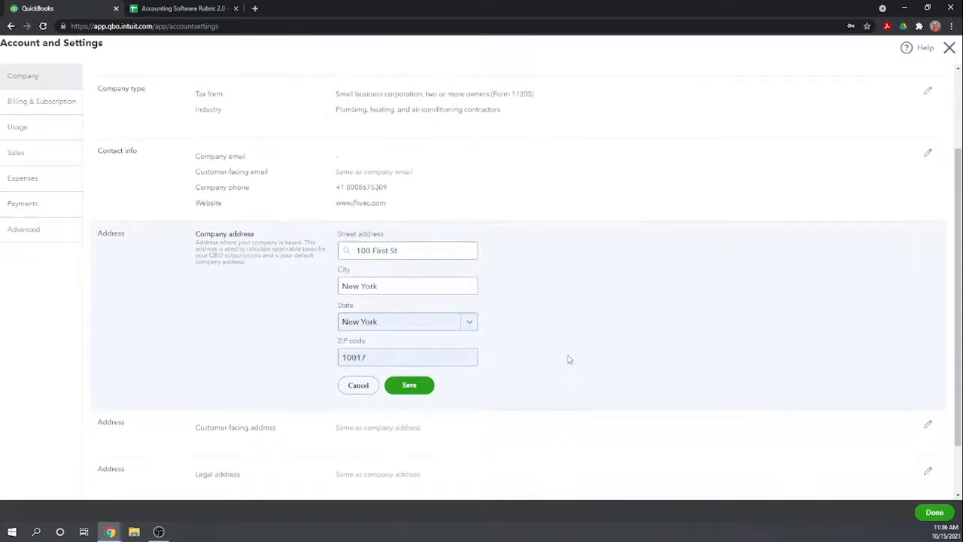
click(413, 386)
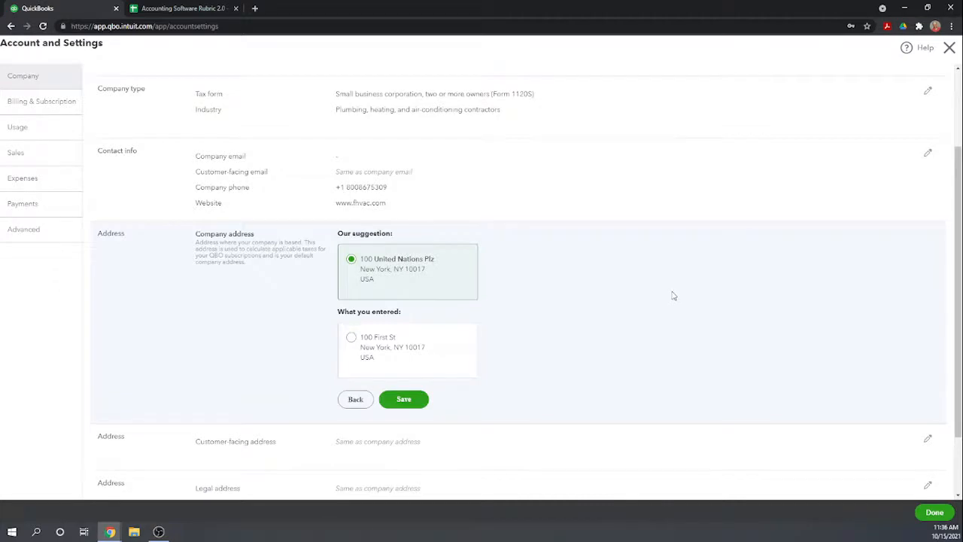
Keep the company address as entered instead of the suggested one and save it.
scroll(673, 298, down, 1)
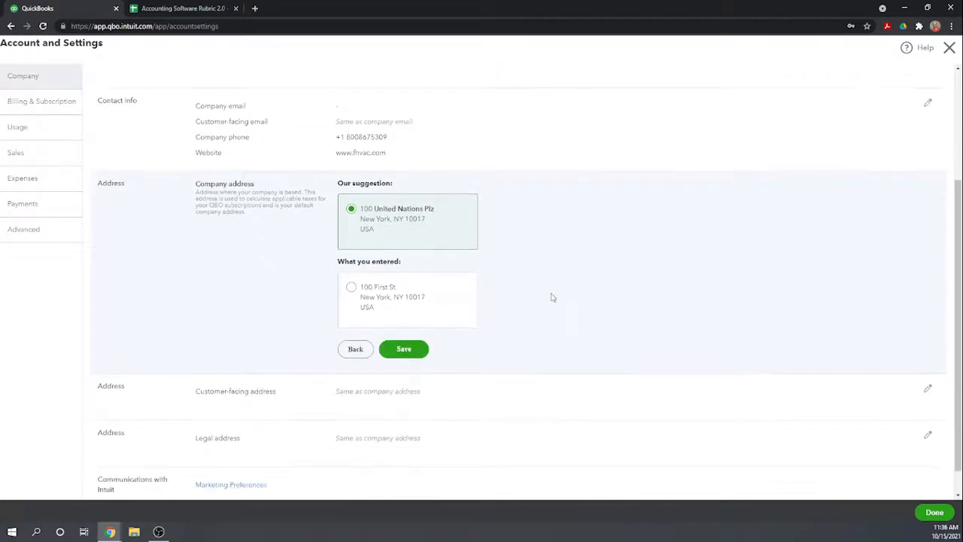
click(352, 292)
scroll(617, 263, up, 2)
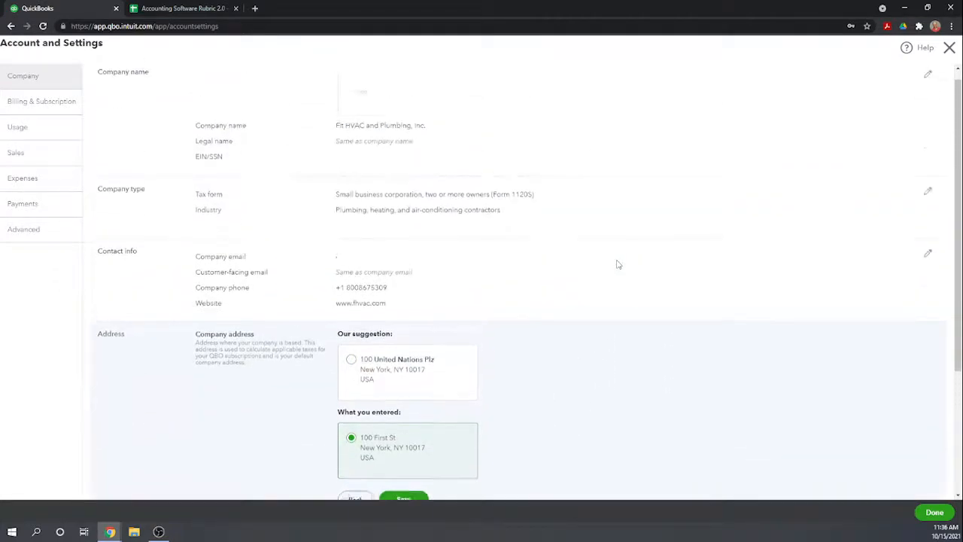
scroll(602, 286, down, 2)
click(404, 361)
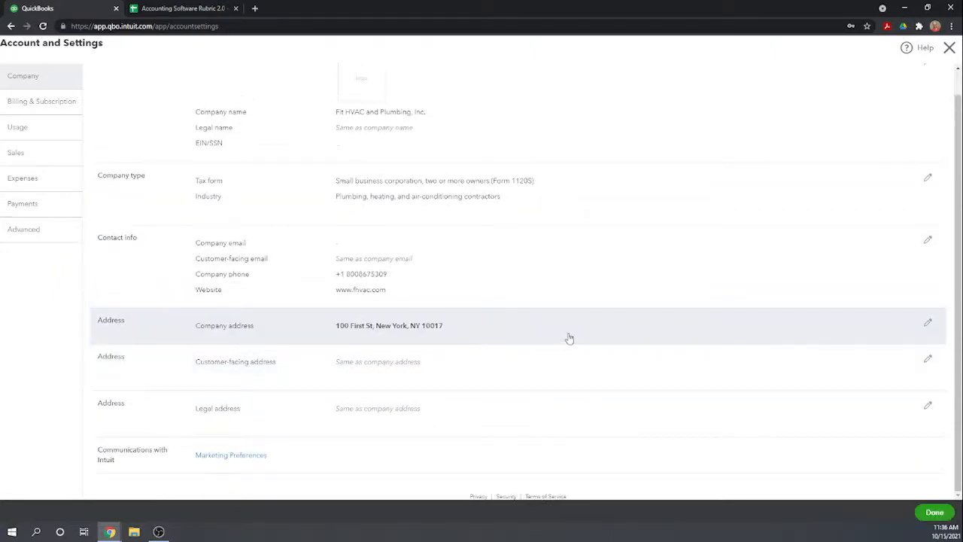
scroll(570, 339, up, 1)
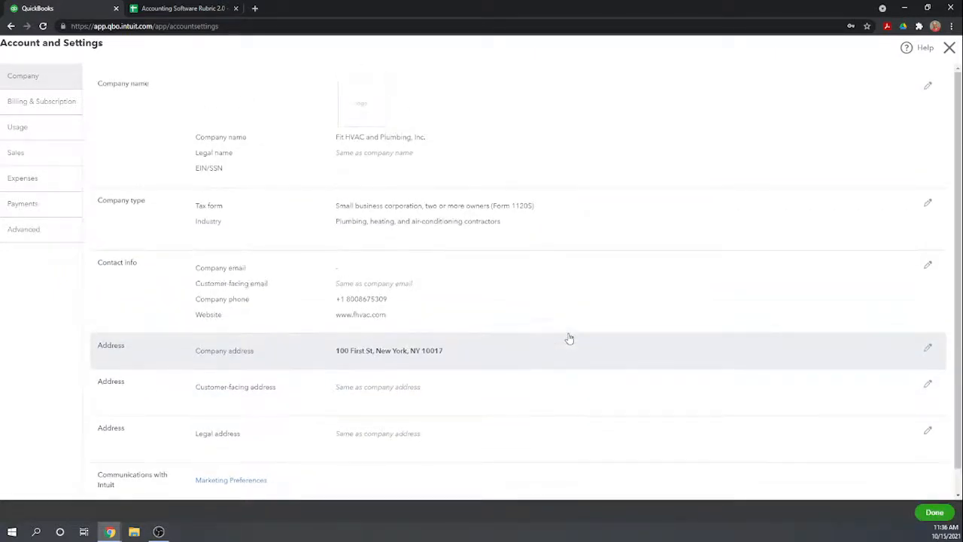
scroll(570, 339, down, 1)
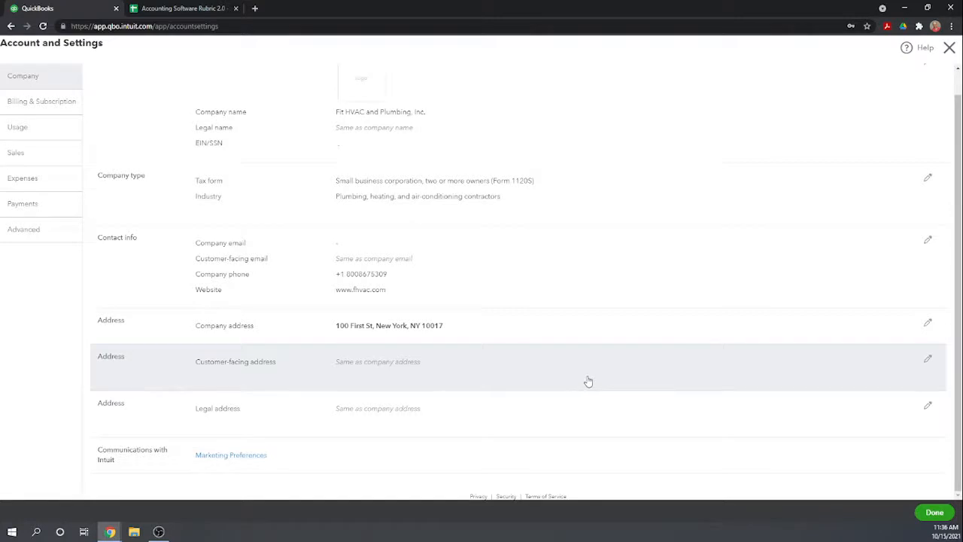
scroll(587, 382, up, 1)
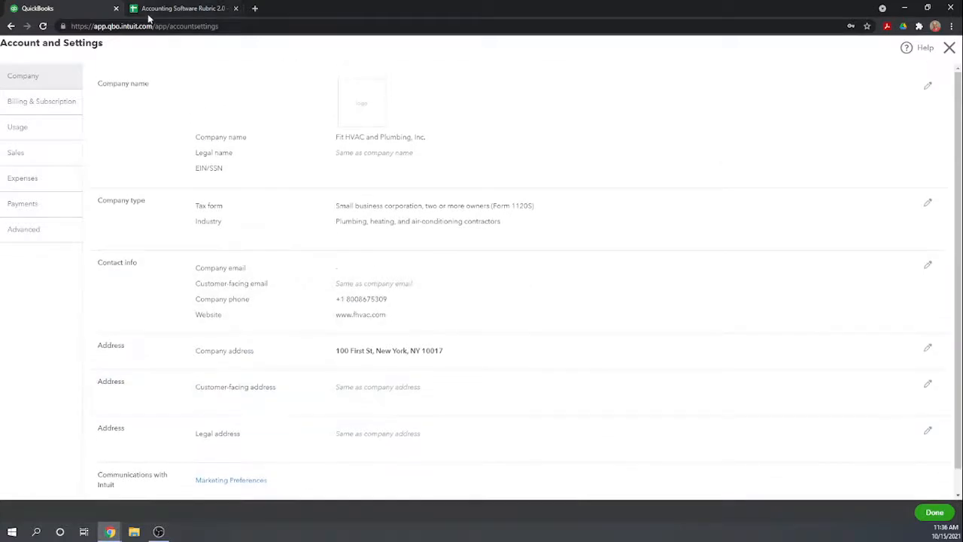
In the Accounting Software Rubric 2.0 sheet, enter 1 under QBO Plus for company name, address, telephone number, email address and entity type.
click(154, 13)
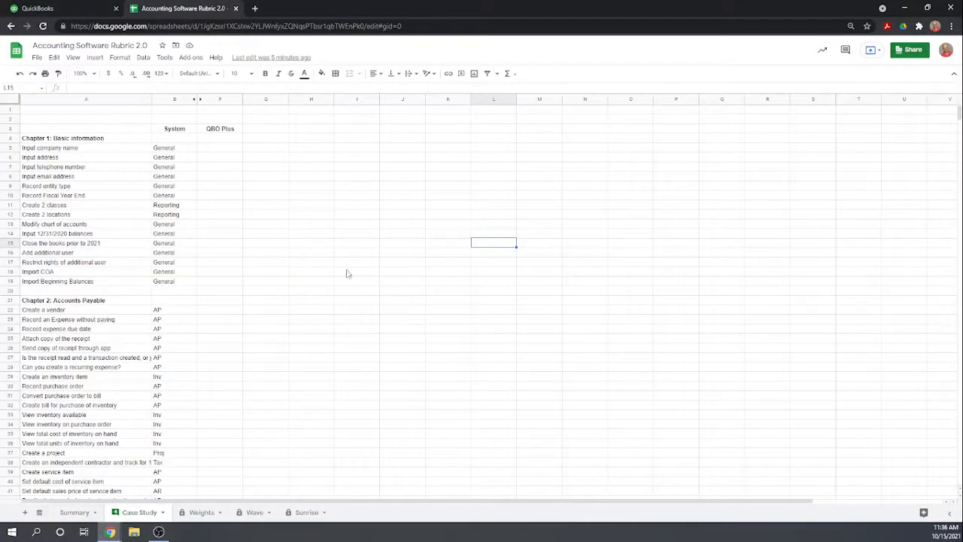
click(218, 149)
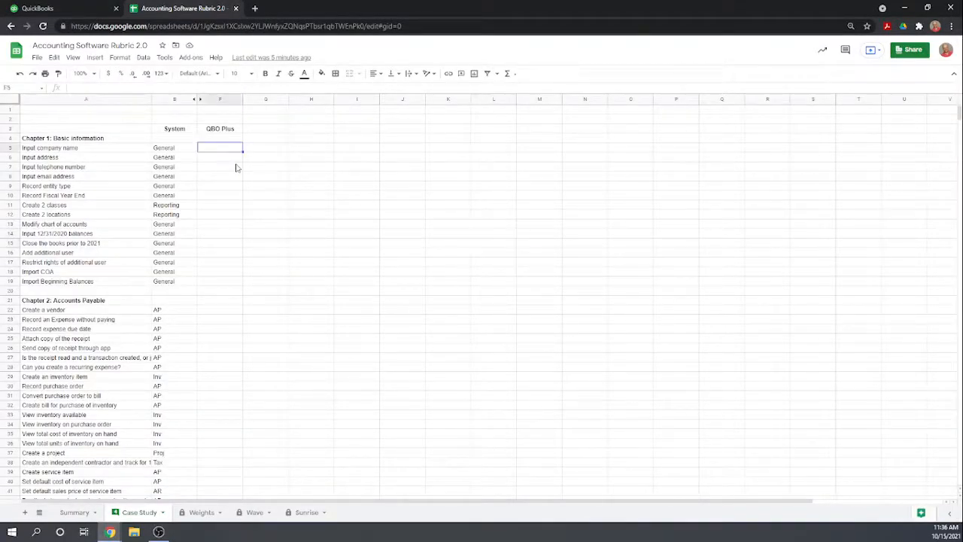
text(1)
key(Return)
text(1)
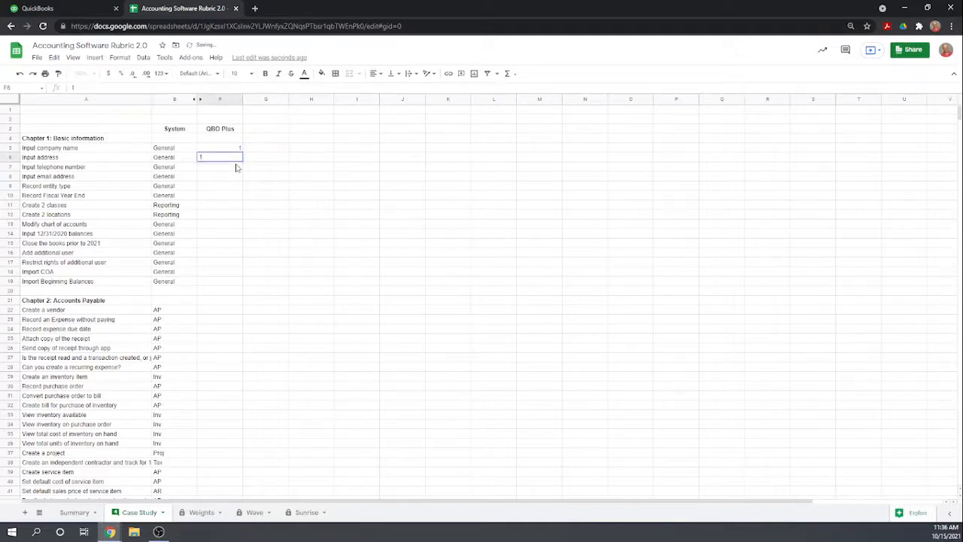
key(Return)
text(1)
key(Return)
text(1)
key(Return)
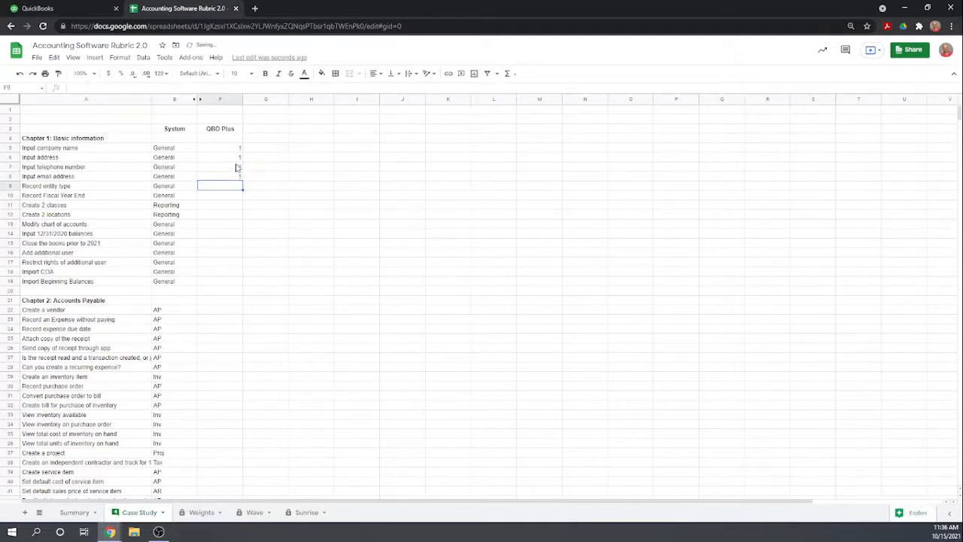
text(1)
key(Return)
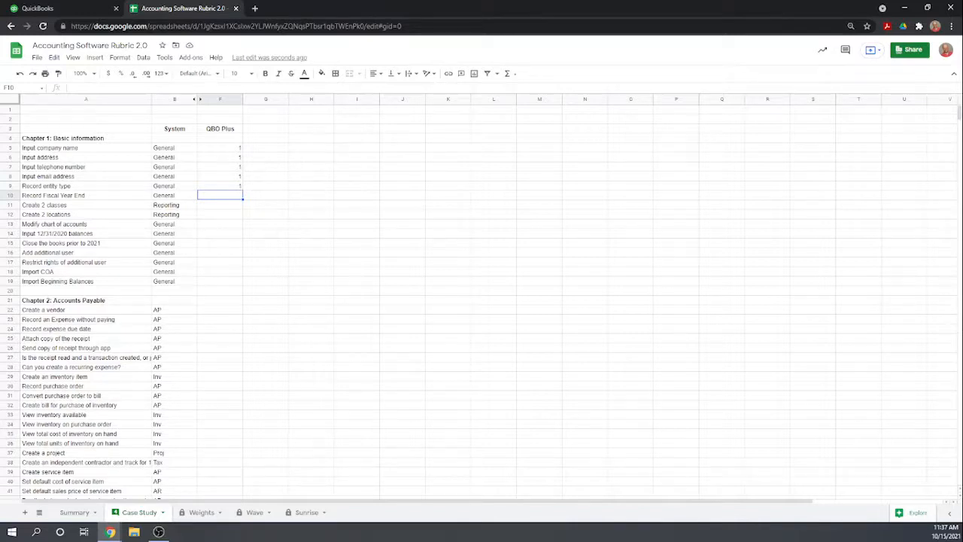
Switch back to QuickBooks and review the Company, Sales and Expenses settings.
click(63, 10)
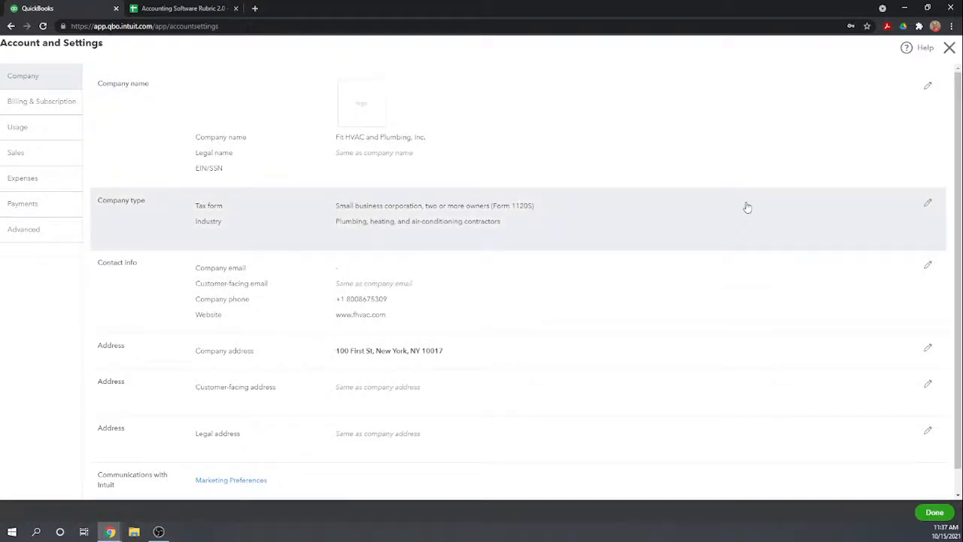
scroll(746, 208, down, 1)
scroll(746, 211, up, 1)
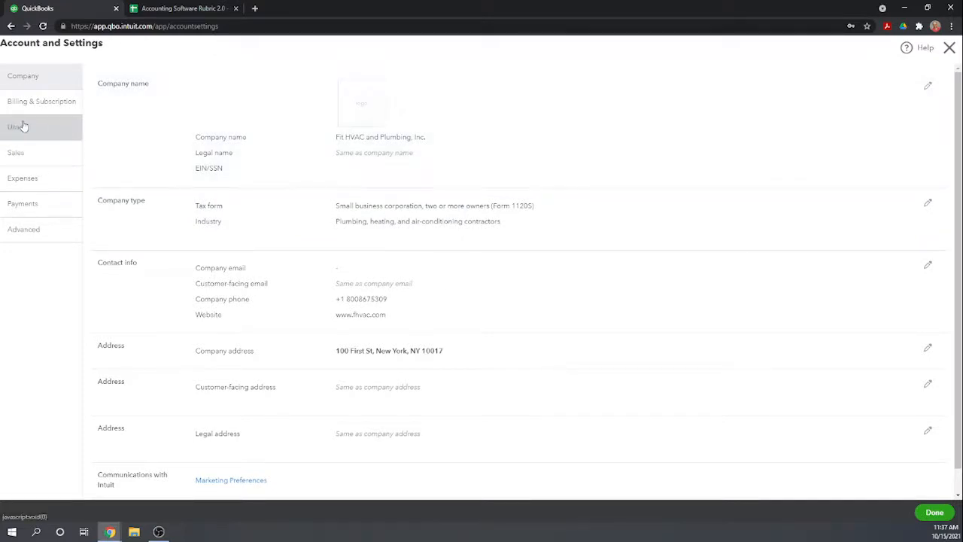
click(18, 153)
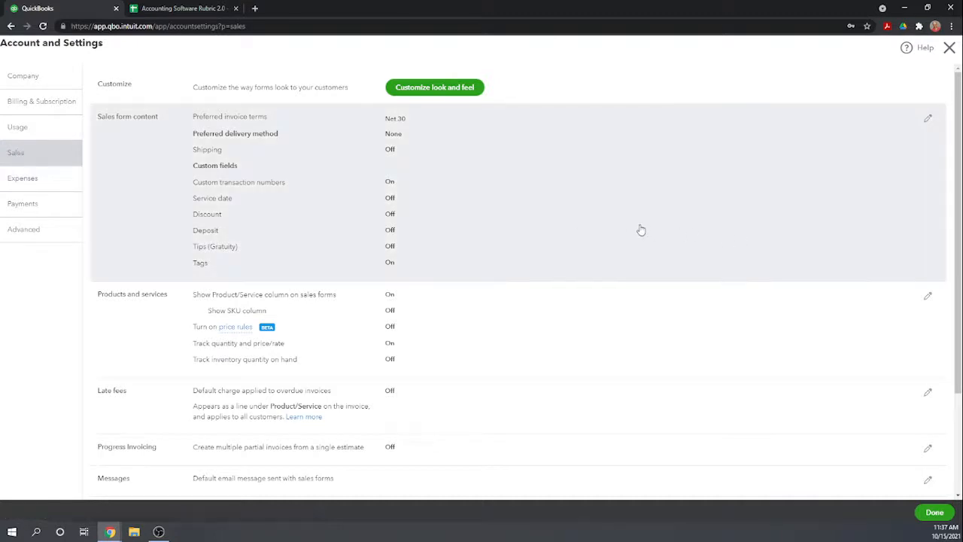
scroll(639, 229, down, 2)
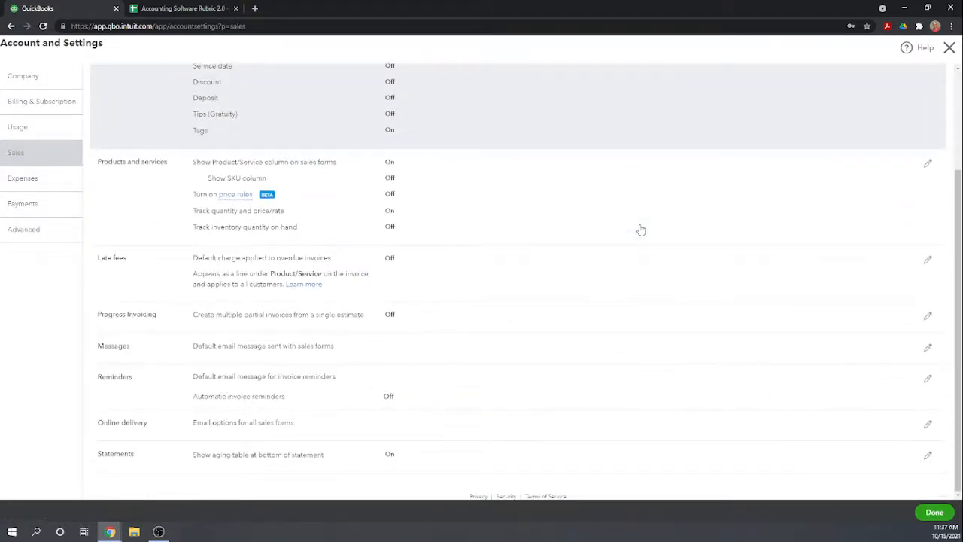
scroll(641, 229, up, 2)
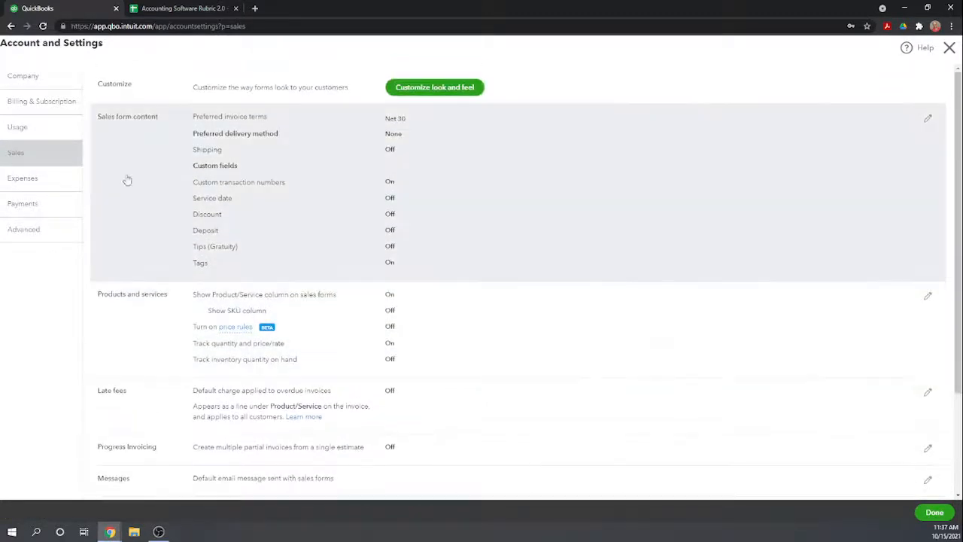
click(14, 179)
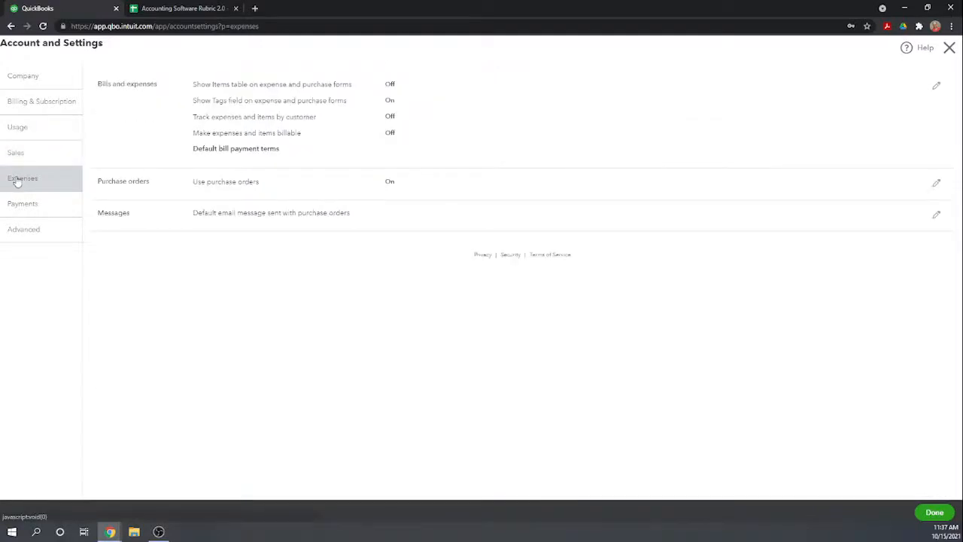
In the Advanced accounting settings, turn on closing the books and enter 12/31/2000 as the closing date.
click(23, 238)
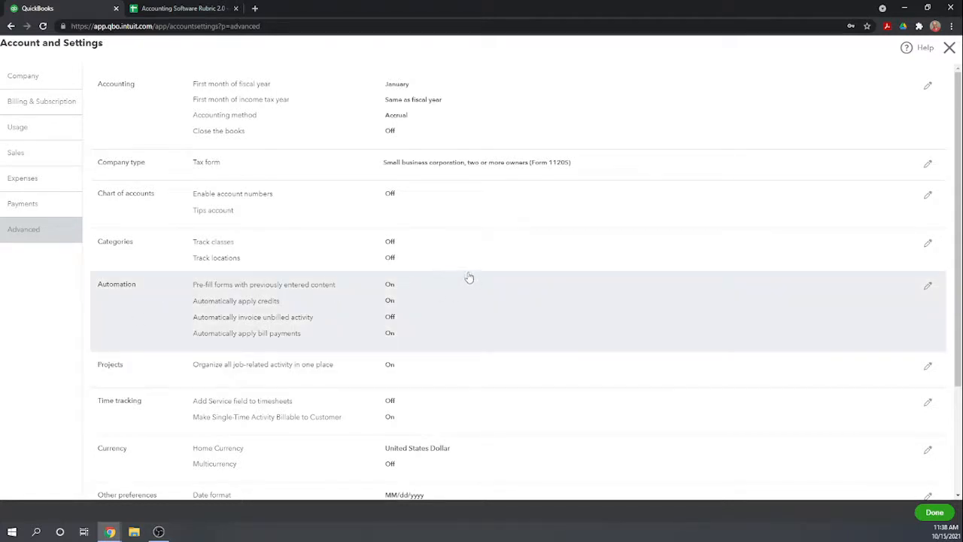
click(233, 132)
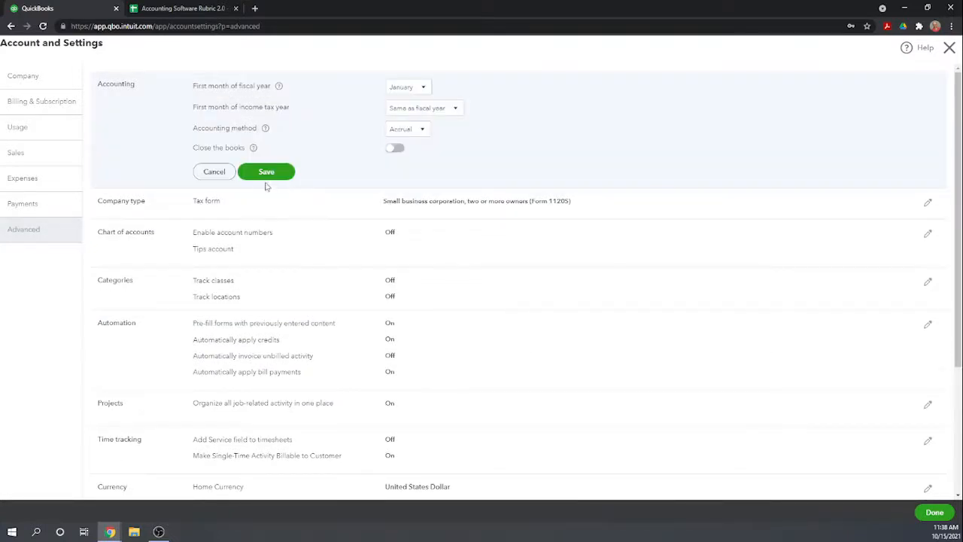
click(397, 150)
click(254, 176)
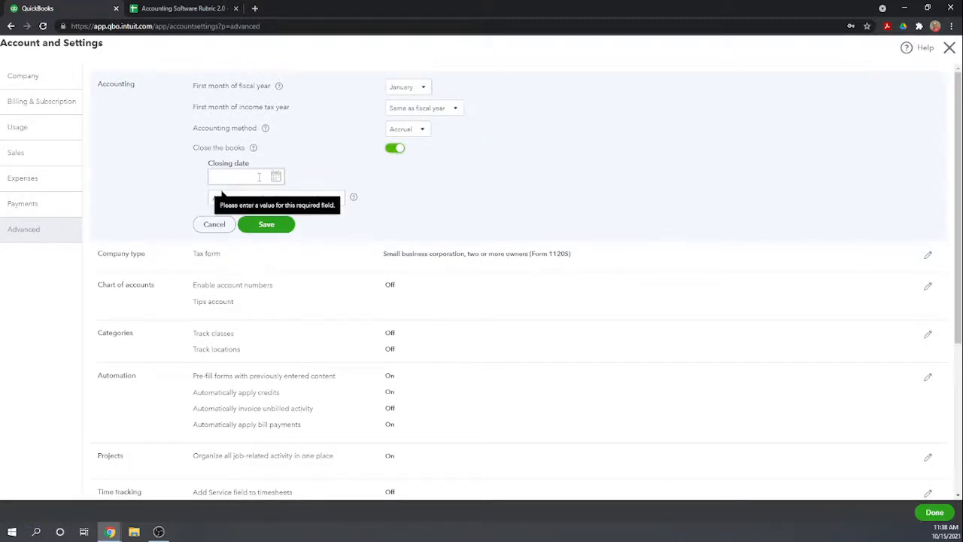
click(253, 176)
text(12)
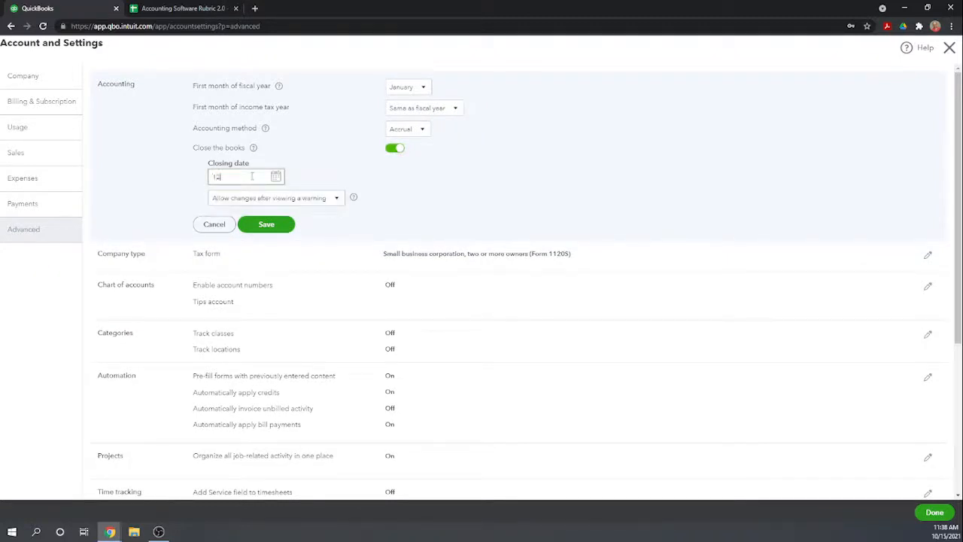
text(31202)
text(000)
click(435, 221)
Choose to allow changes to closed books after viewing a warning, and save the accounting settings.
click(337, 199)
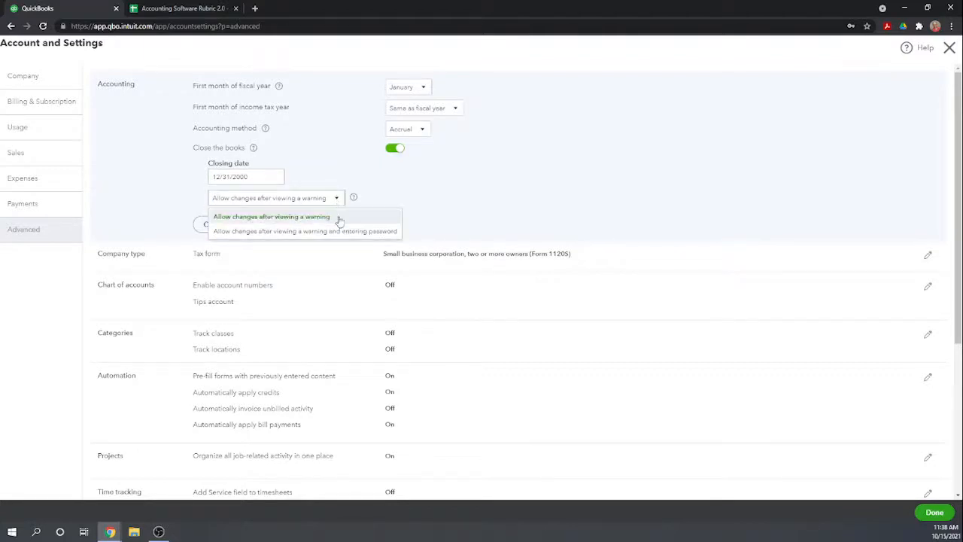
click(295, 217)
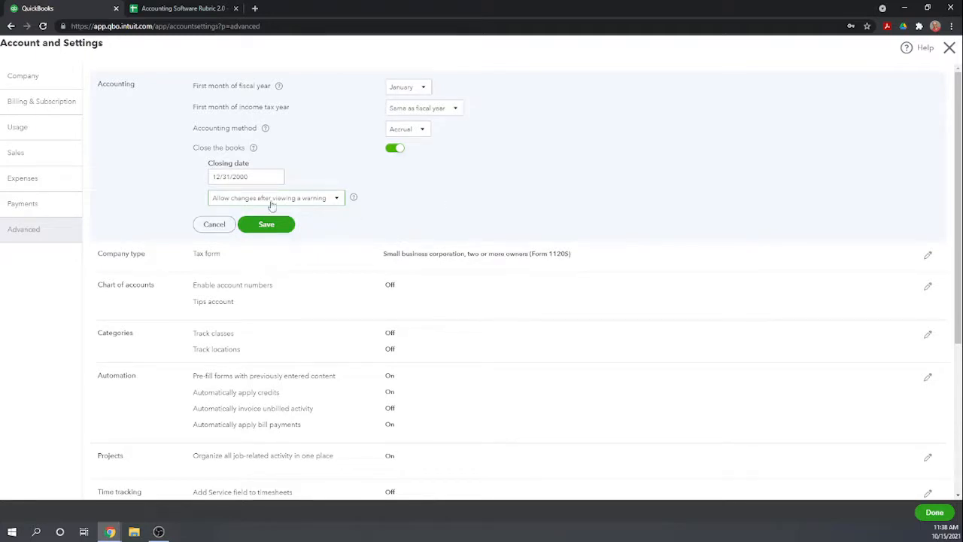
click(267, 225)
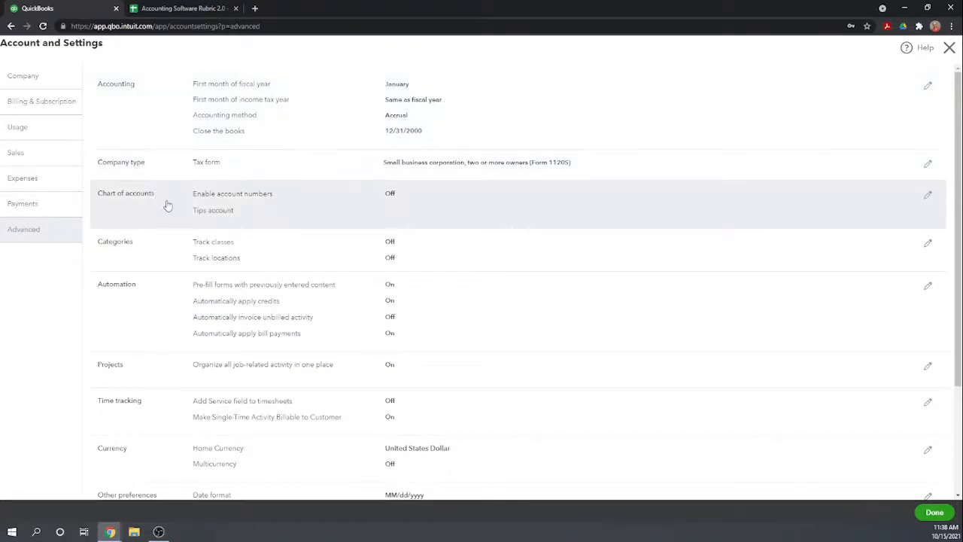
In the Categories settings, turn on class tracking and the warning for transactions that aren't assigned a class.
click(264, 252)
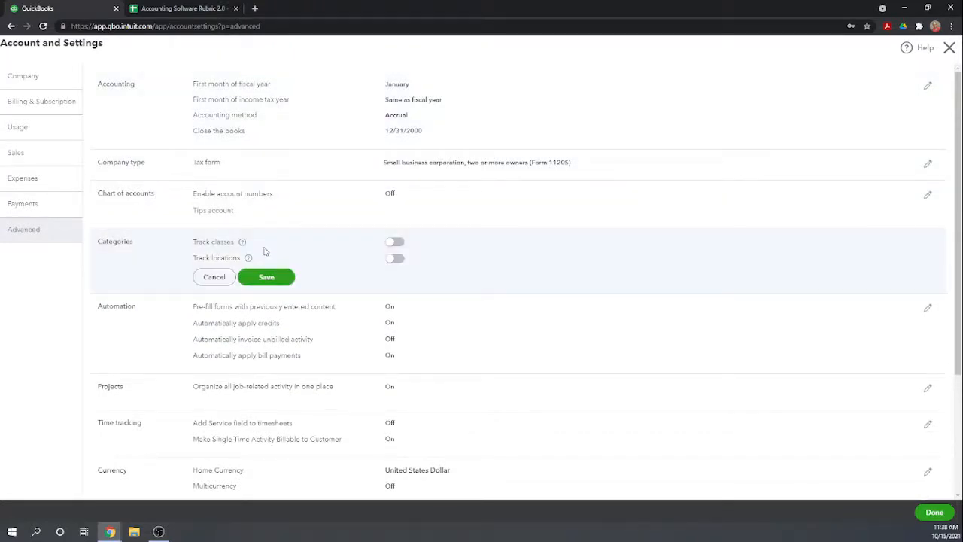
click(397, 245)
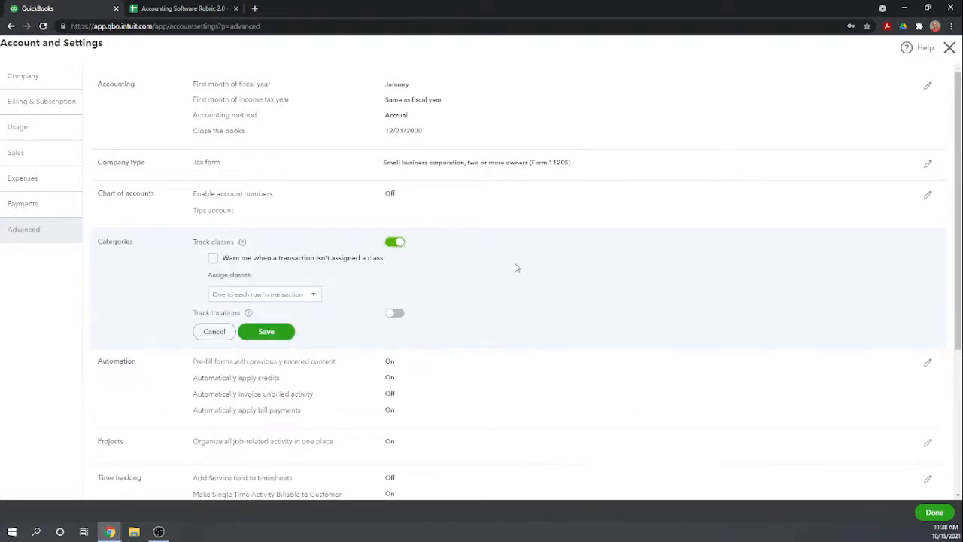
scroll(515, 268, down, 1)
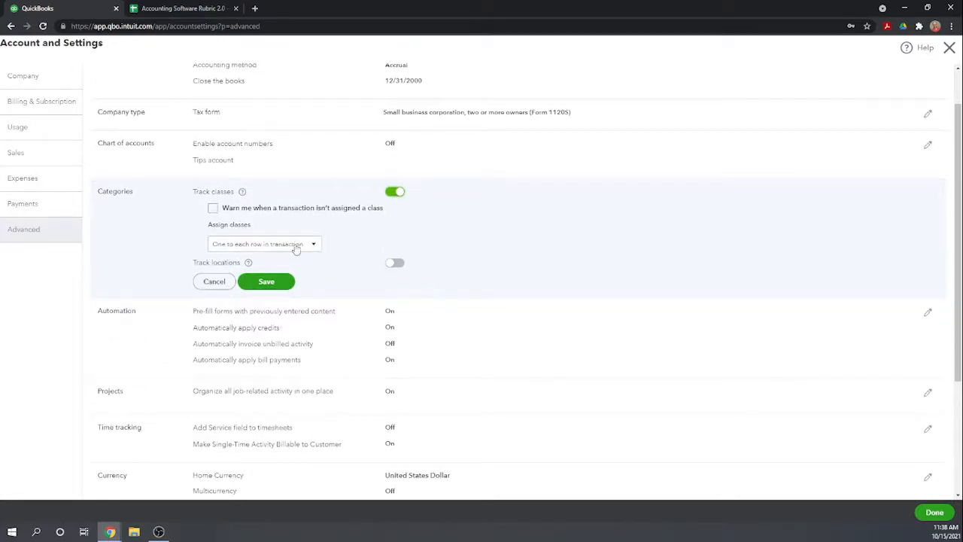
click(213, 209)
Turn on location tracking with Location as the label, and save the category settings.
scroll(432, 233, down, 1)
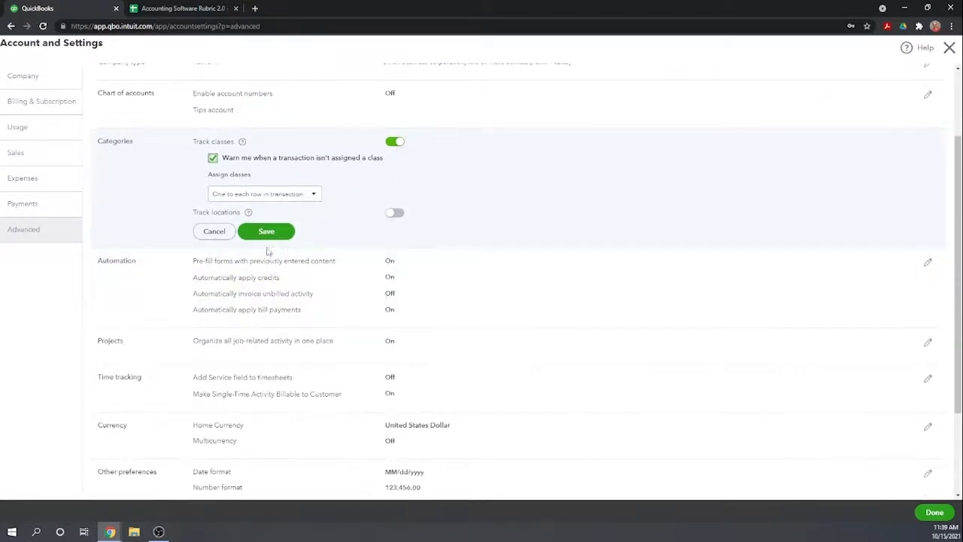
click(395, 213)
scroll(419, 259, down, 1)
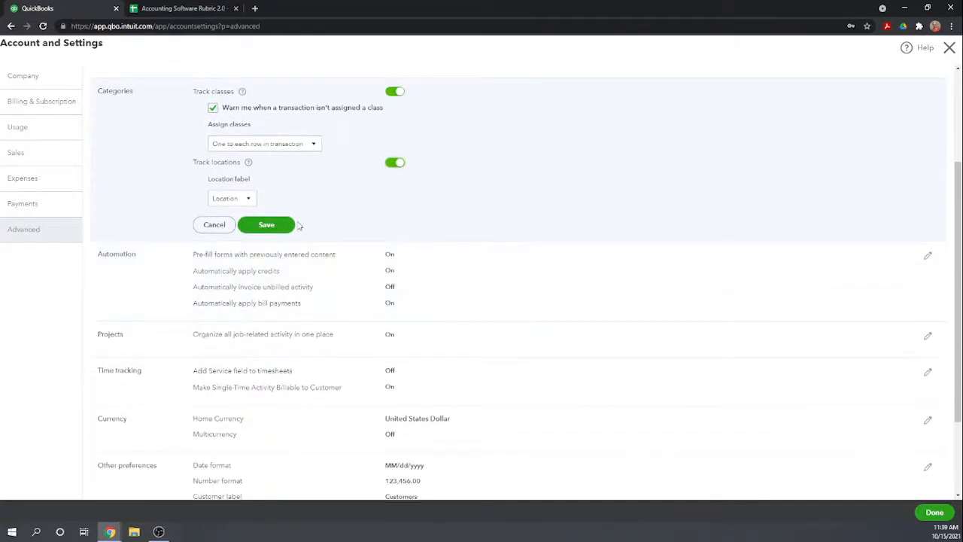
click(248, 198)
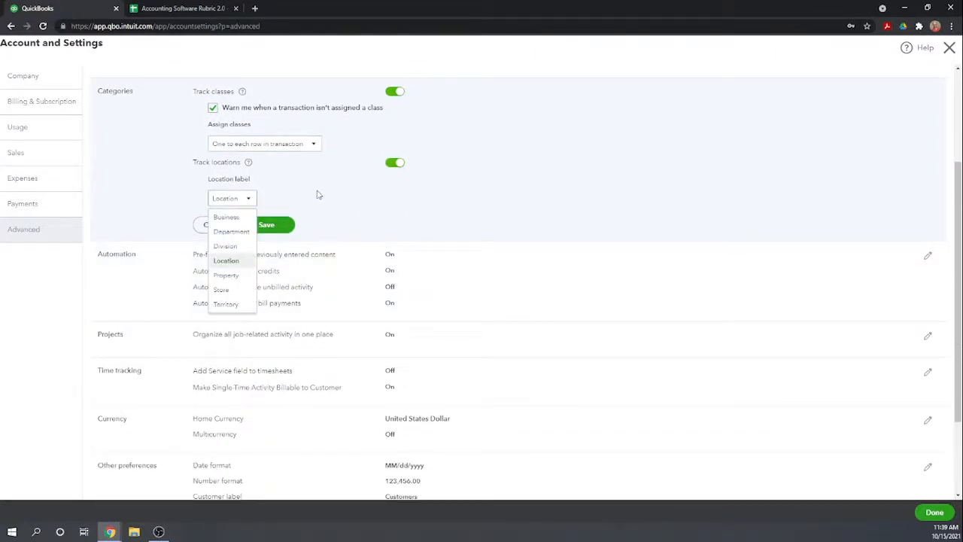
click(232, 261)
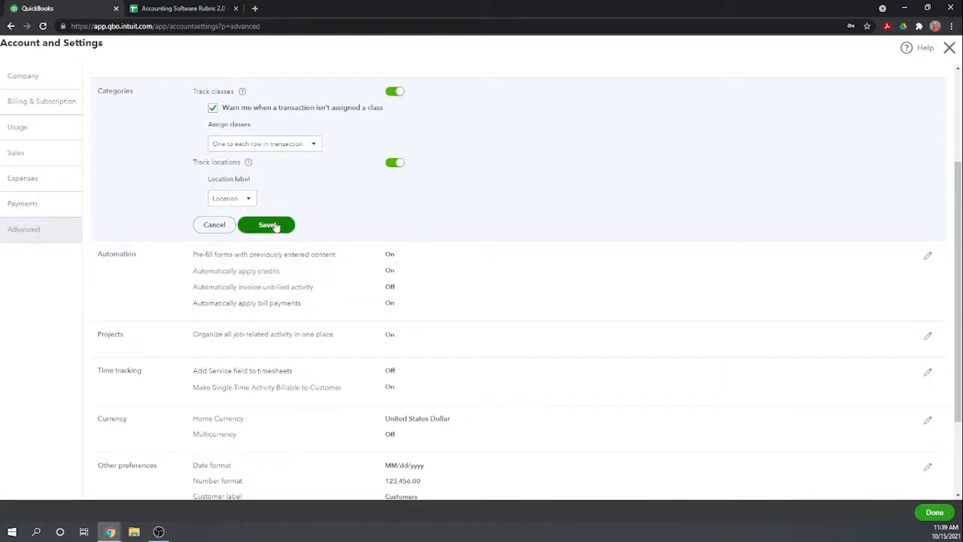
click(272, 227)
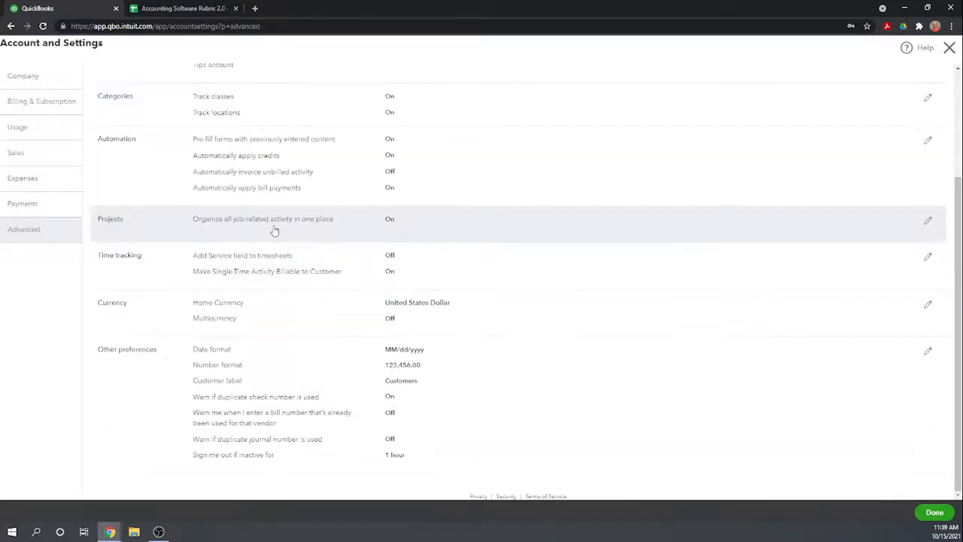
Finish the account settings and dismiss the maintenance alert on the home page.
scroll(528, 249, up, 2)
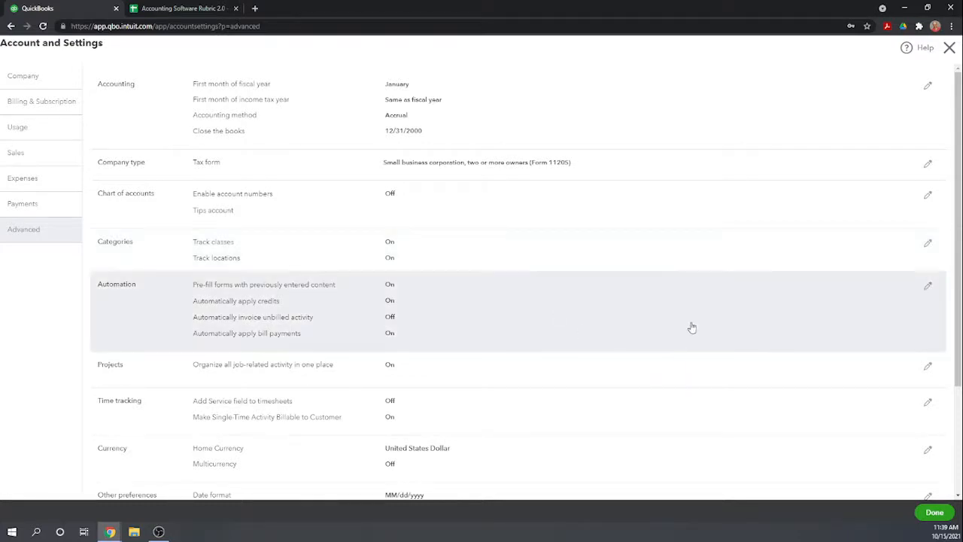
click(934, 513)
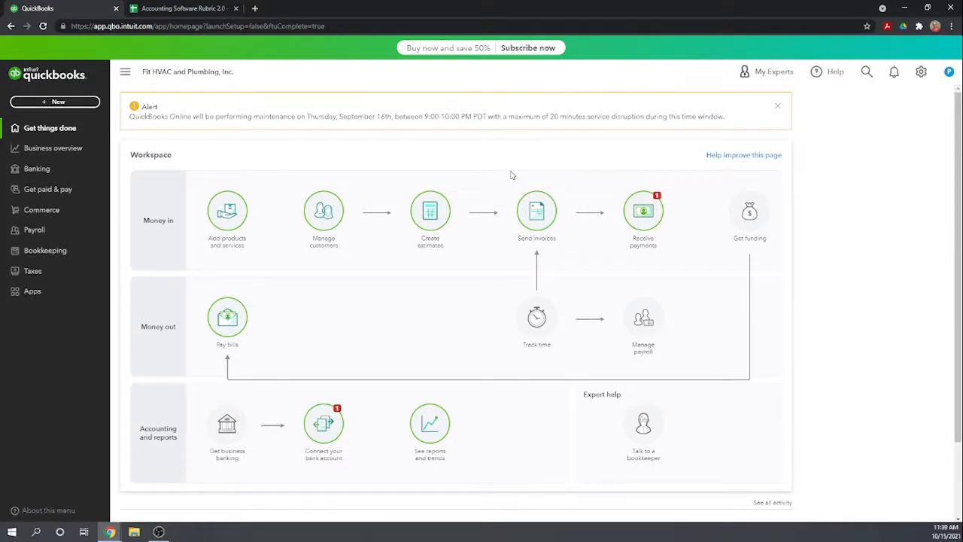
click(779, 108)
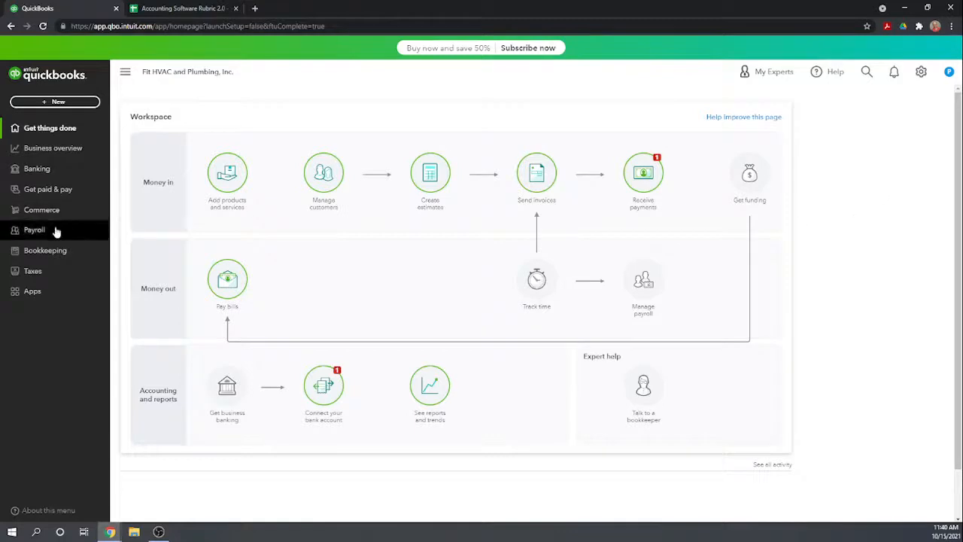
click(46, 104)
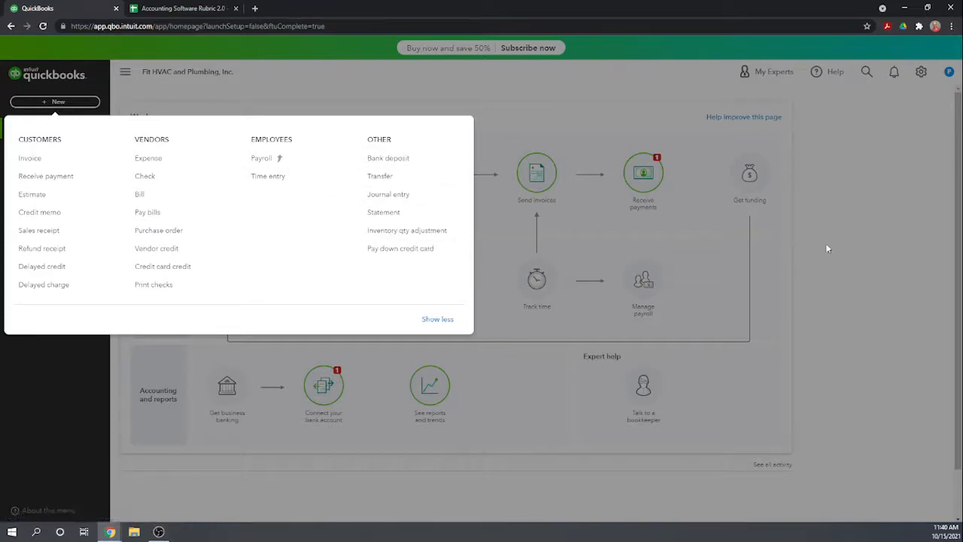
click(843, 212)
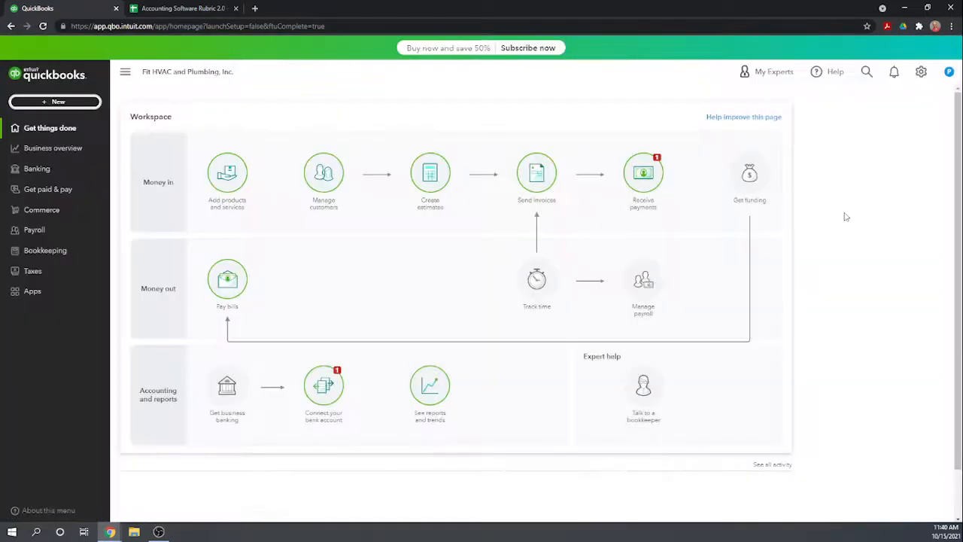
Open the Classes list from all lists, and create and save a class named HVAC.
click(921, 73)
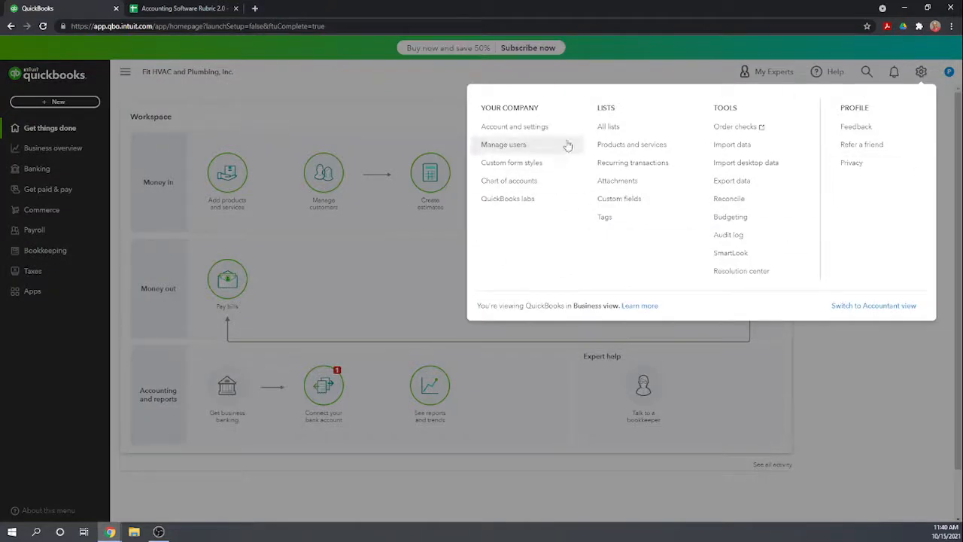
click(611, 128)
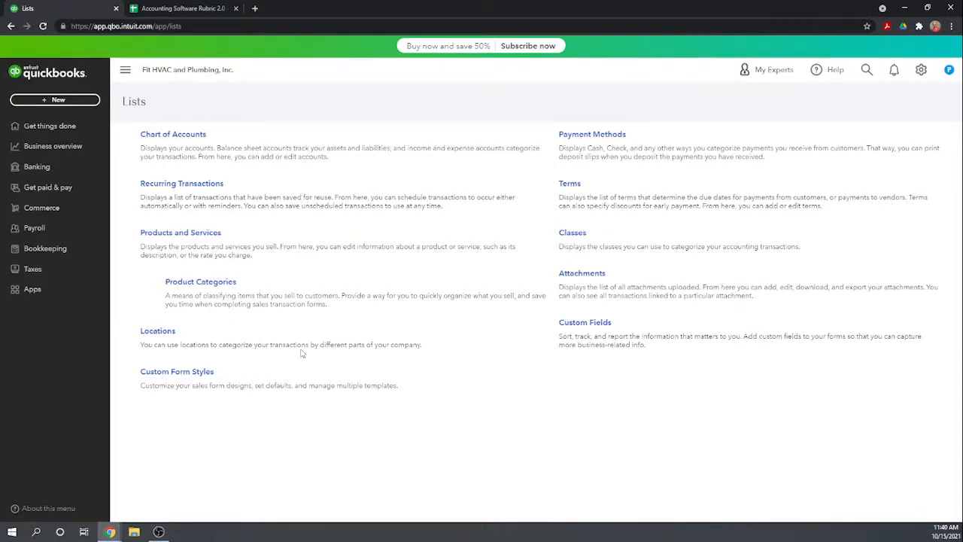
click(576, 238)
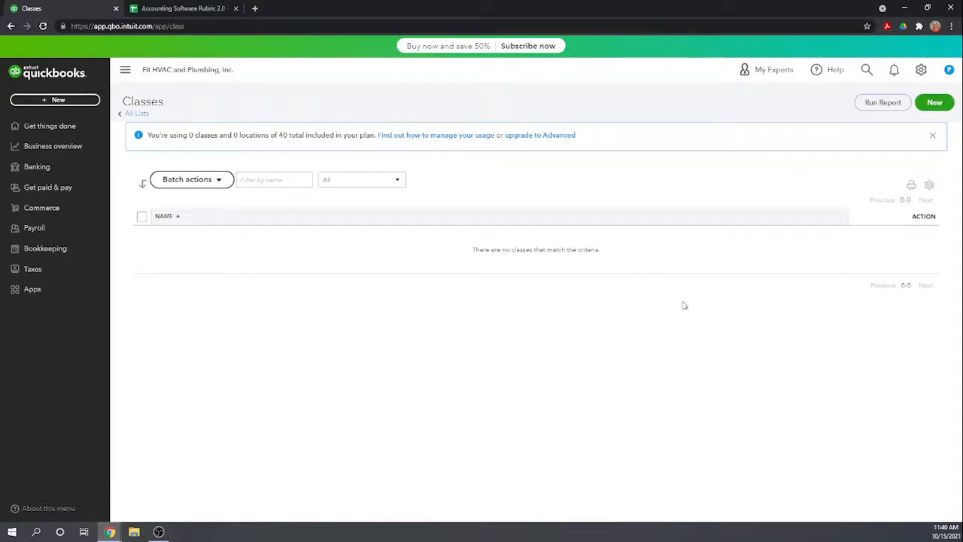
click(933, 105)
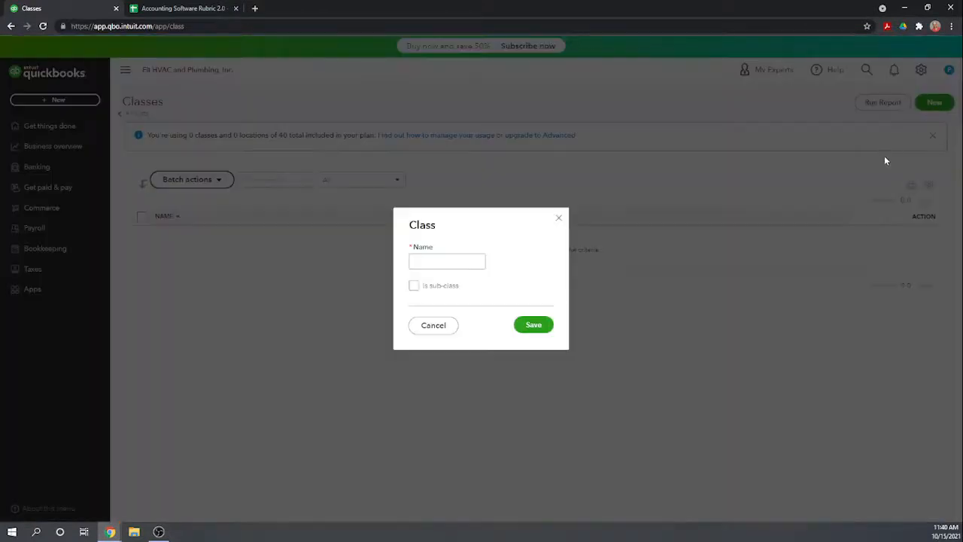
click(455, 261)
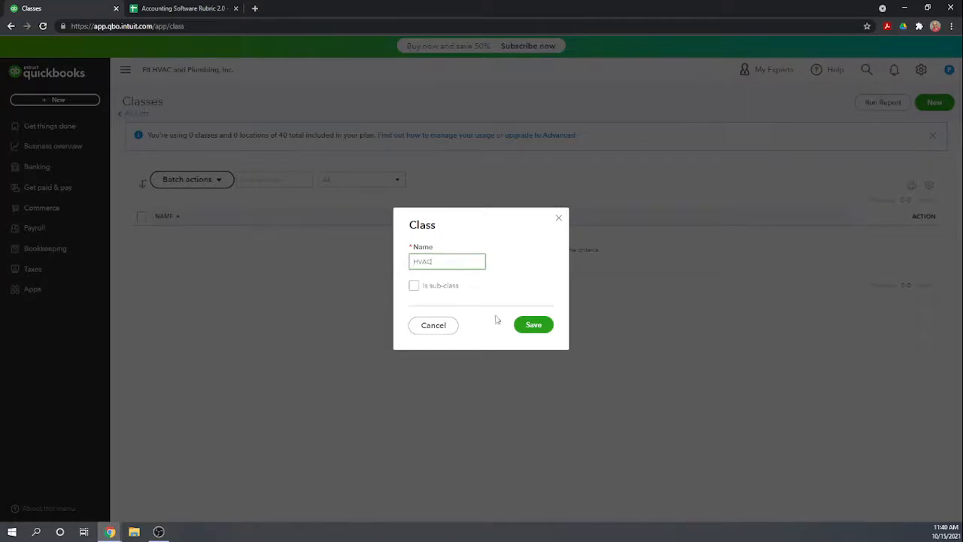
click(534, 325)
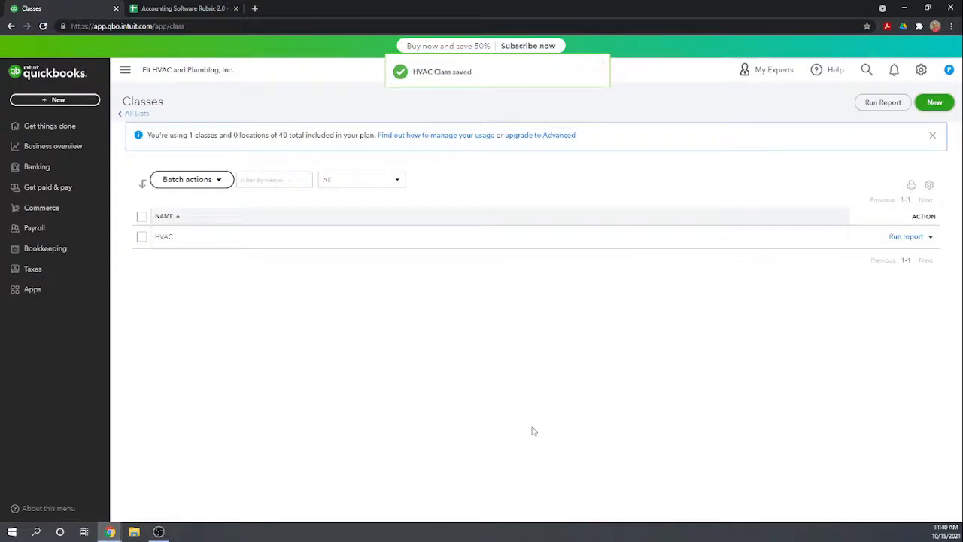
Create and save a second class named Plumbing.
click(937, 105)
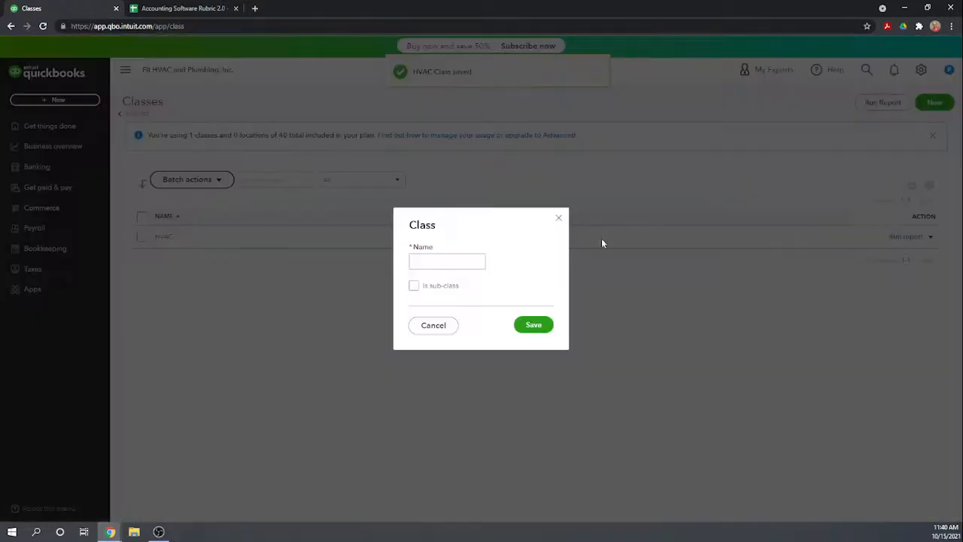
click(458, 263)
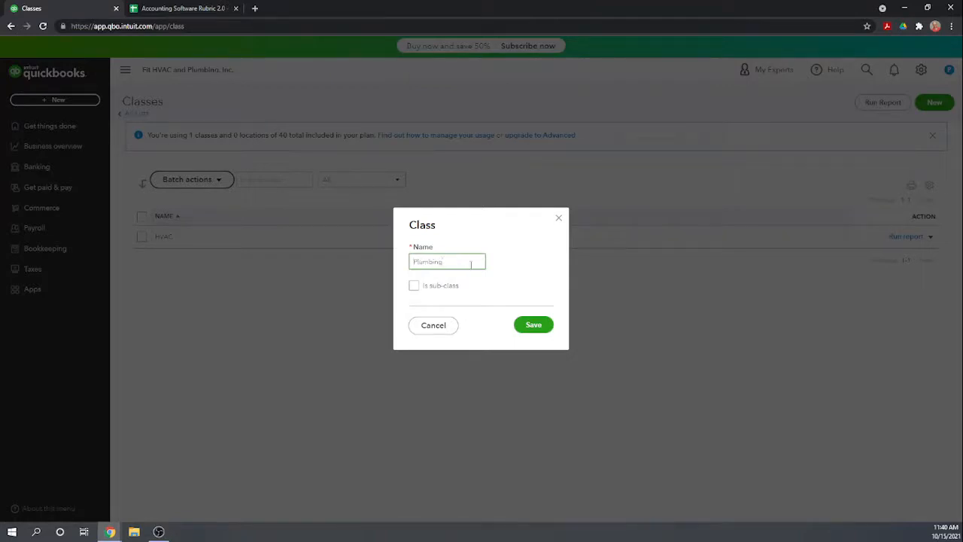
click(529, 324)
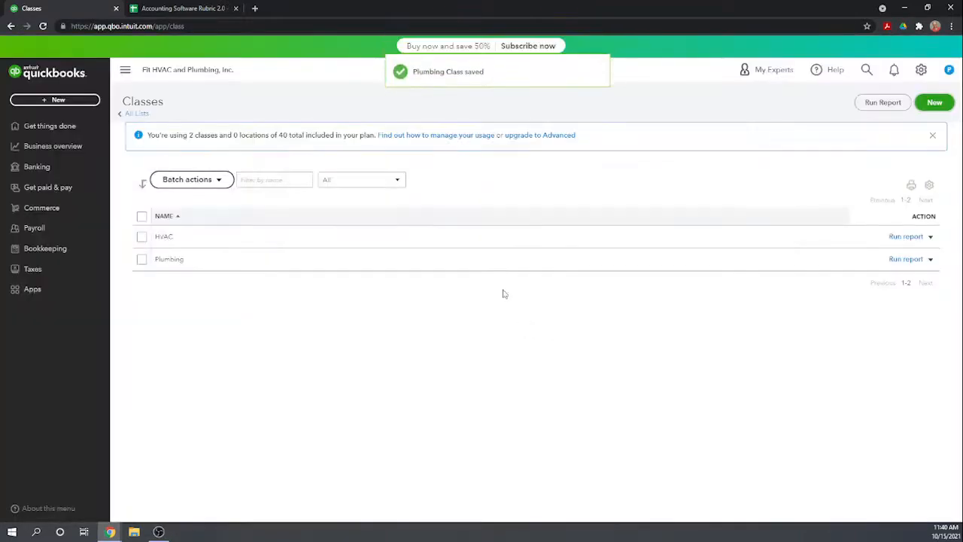
Create and save a third class named Administrative.
click(933, 102)
click(461, 263)
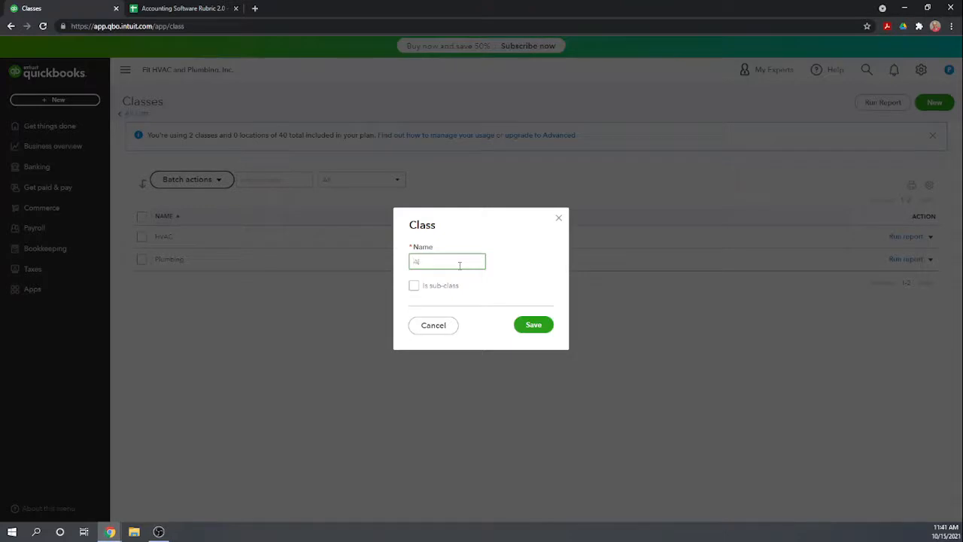
text(Administrative)
click(533, 327)
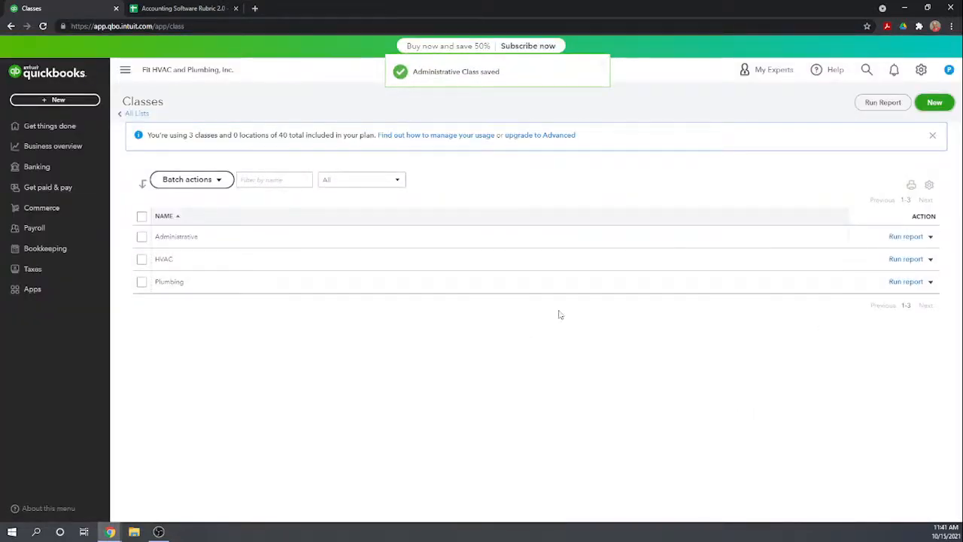
Open the Locations list from all lists, and create and save a location named New York.
click(134, 113)
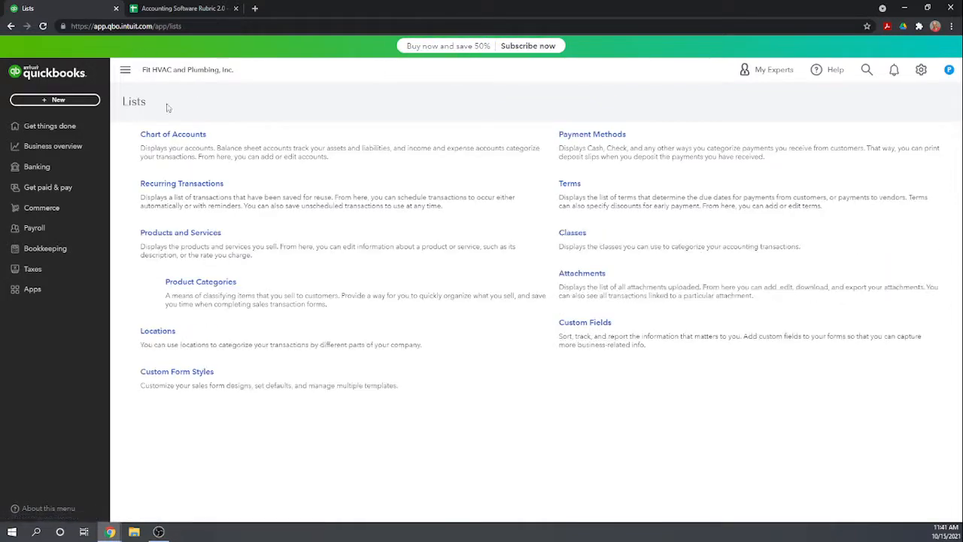
click(173, 337)
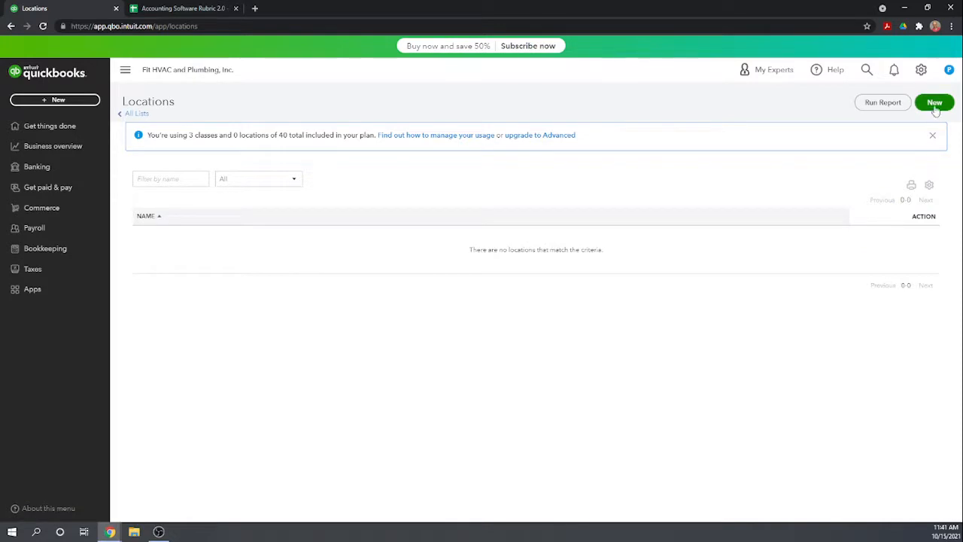
click(934, 110)
click(367, 211)
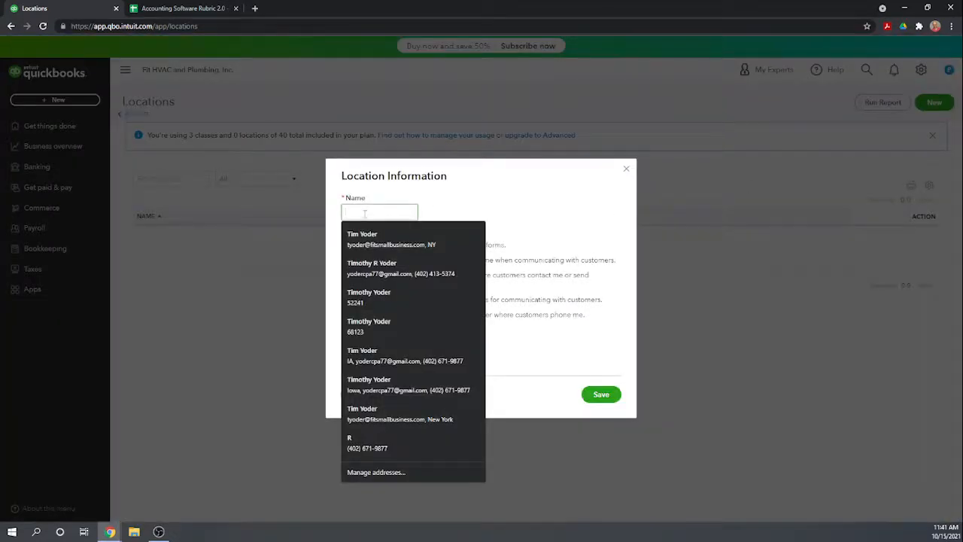
text(New York)
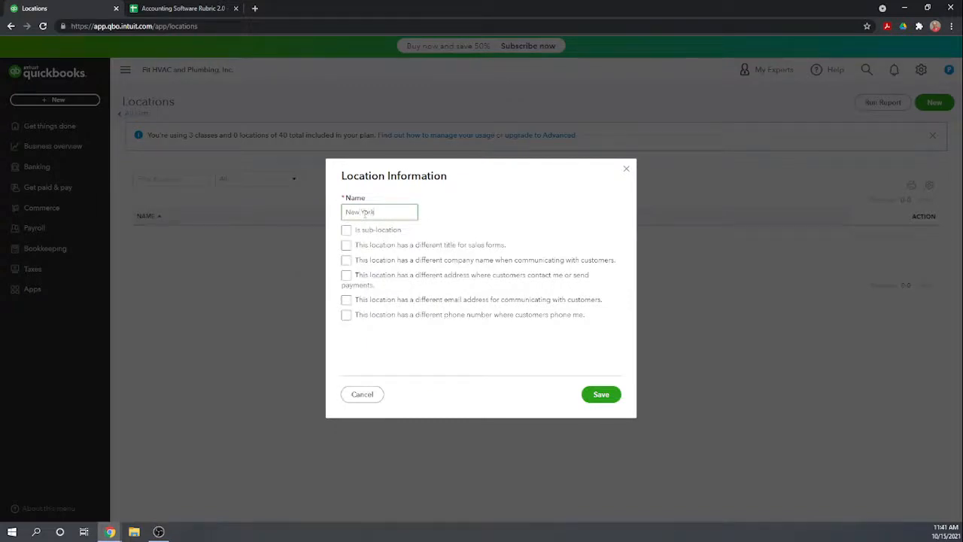
click(493, 204)
click(601, 396)
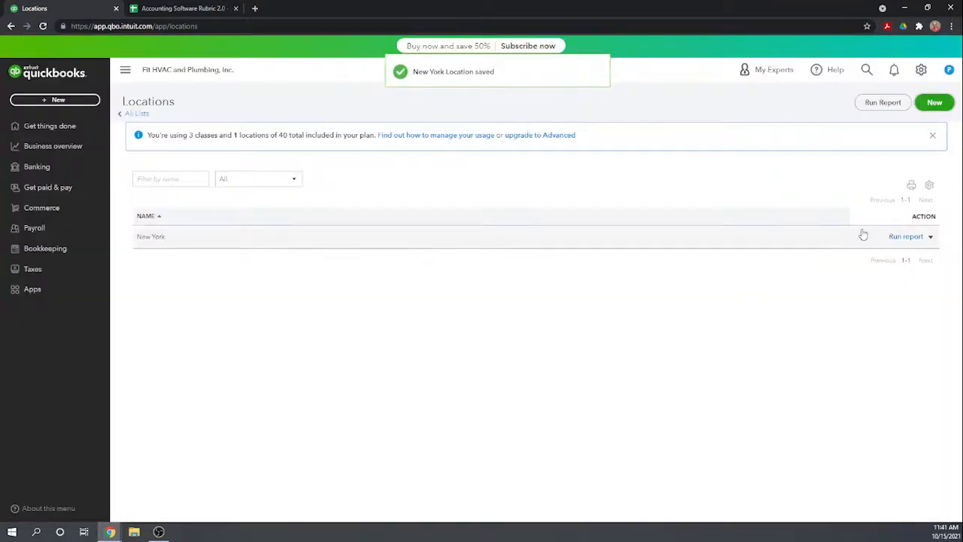
Create and save a second location named Delaware.
click(933, 103)
click(380, 214)
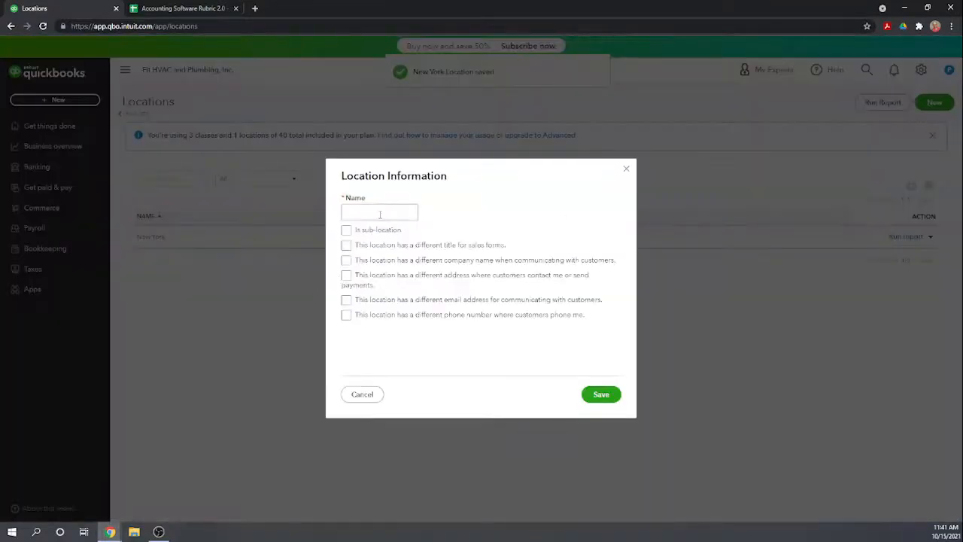
text(Del)
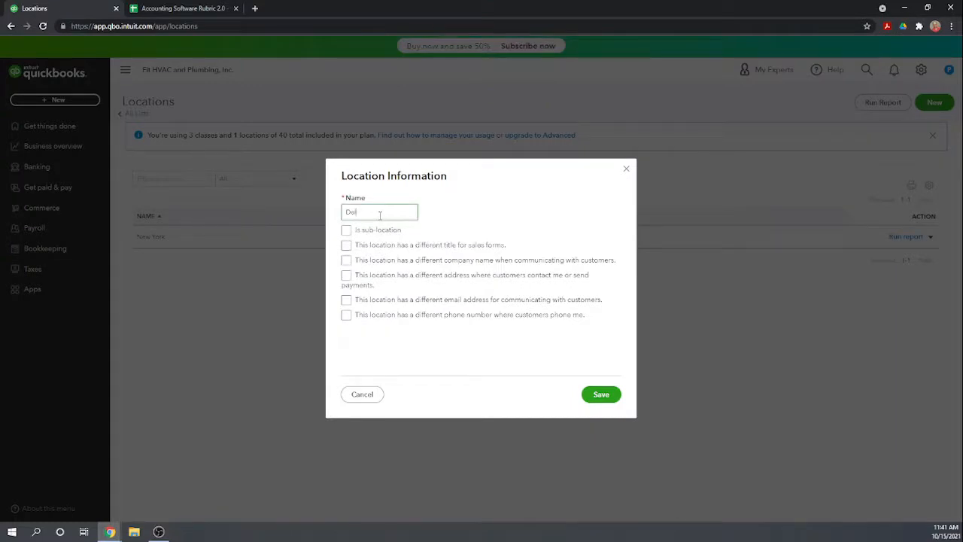
text(aware)
click(606, 397)
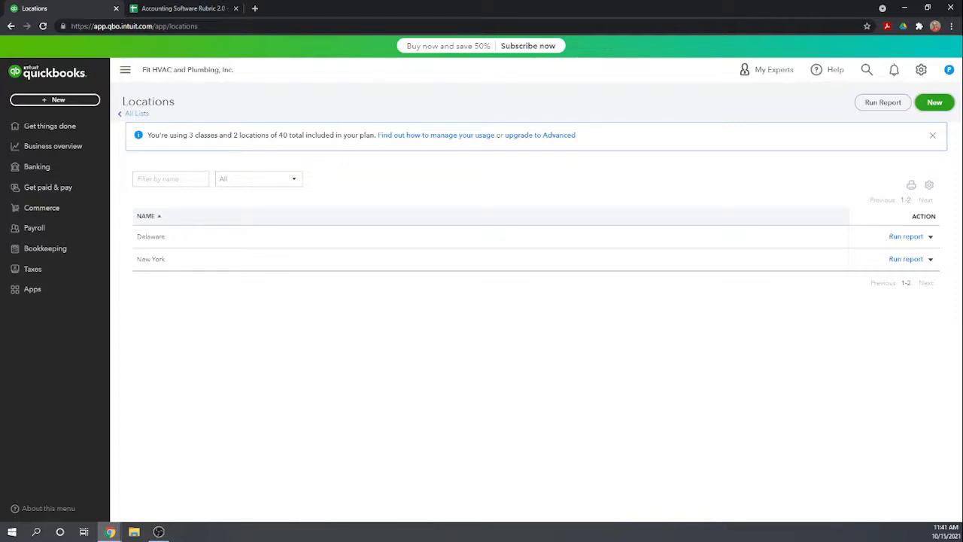
Switch to the Accounting Software Rubric 2.0 spreadsheet and score 1 under QBO Plus for Record Fiscal Year End and Create 2 classes.
click(172, 9)
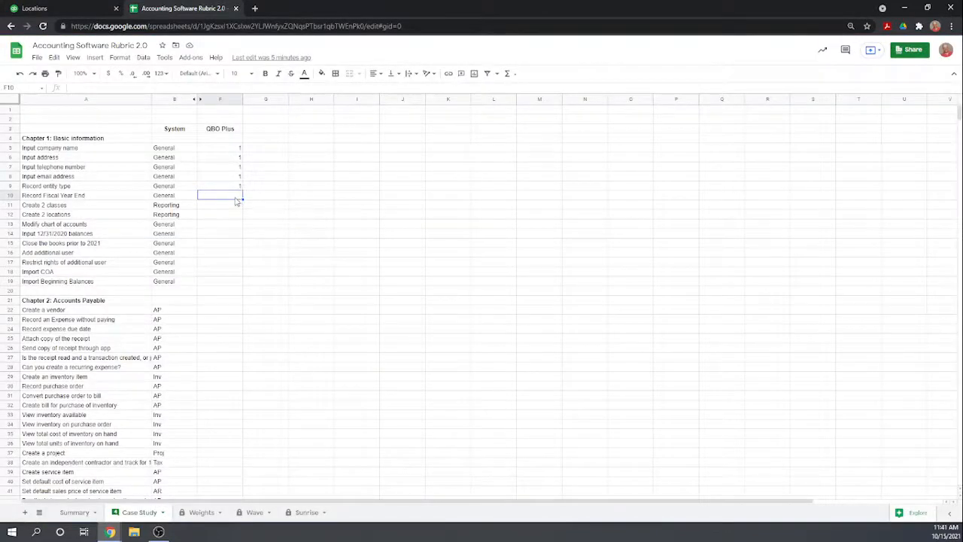
text(1)
key(Return)
key(Down)
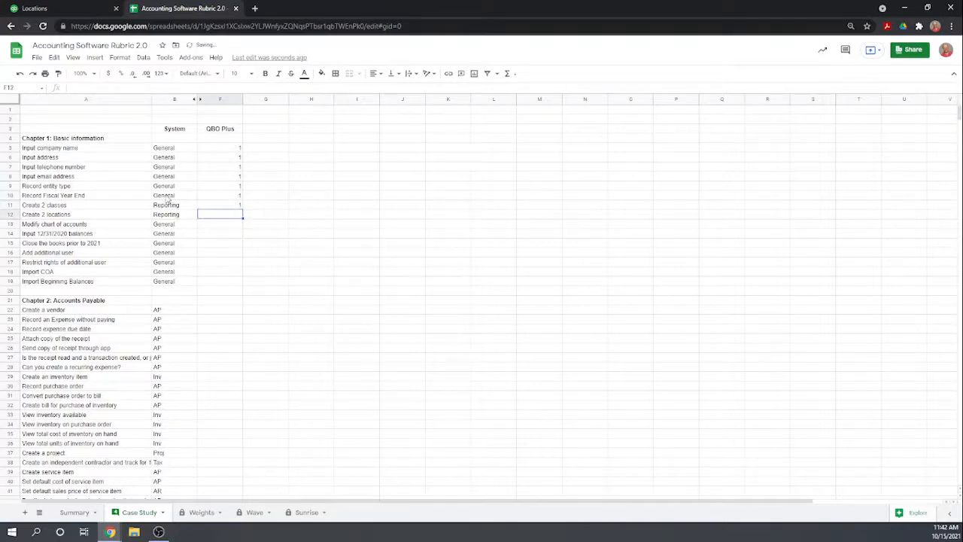
Change the rubric task in cell A11 to read "Create 3 classes".
click(47, 208)
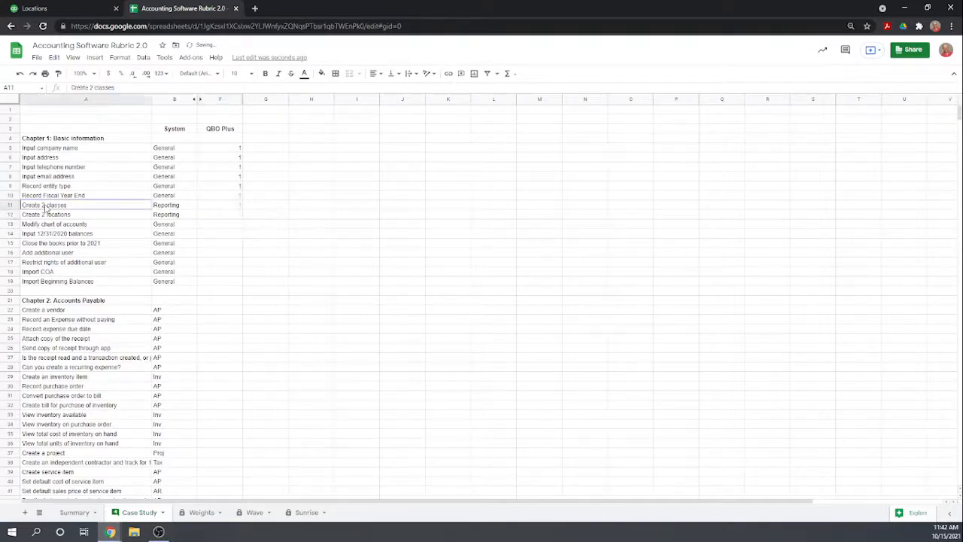
click(92, 88)
key(BackSpace)
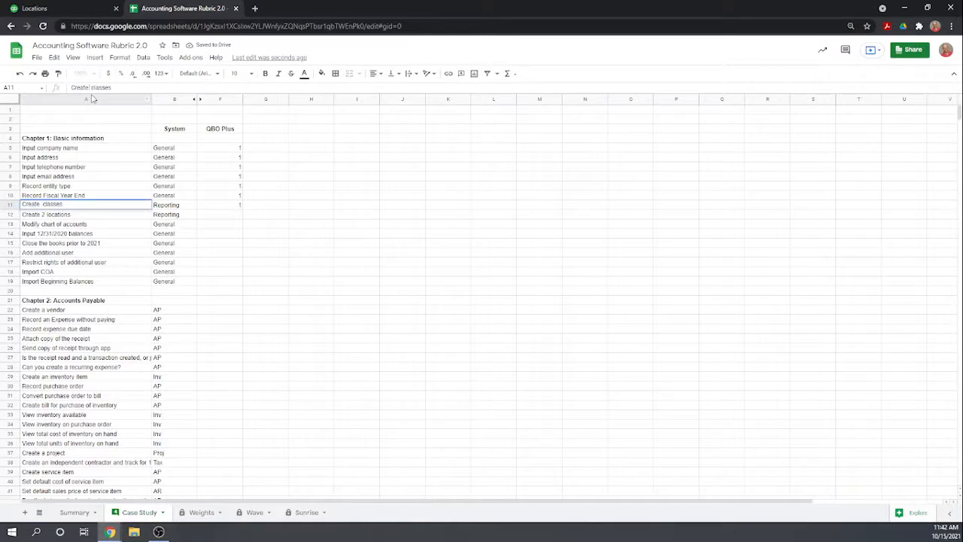
text(3)
click(253, 255)
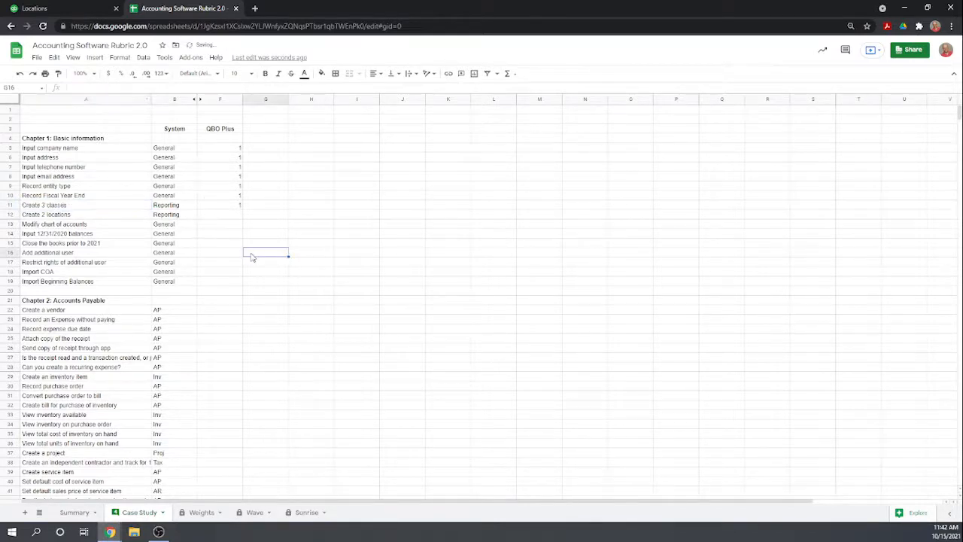
Score 1 under QBO Plus for Create 2 locations and for Close the books prior to 2021.
click(236, 217)
text(1)
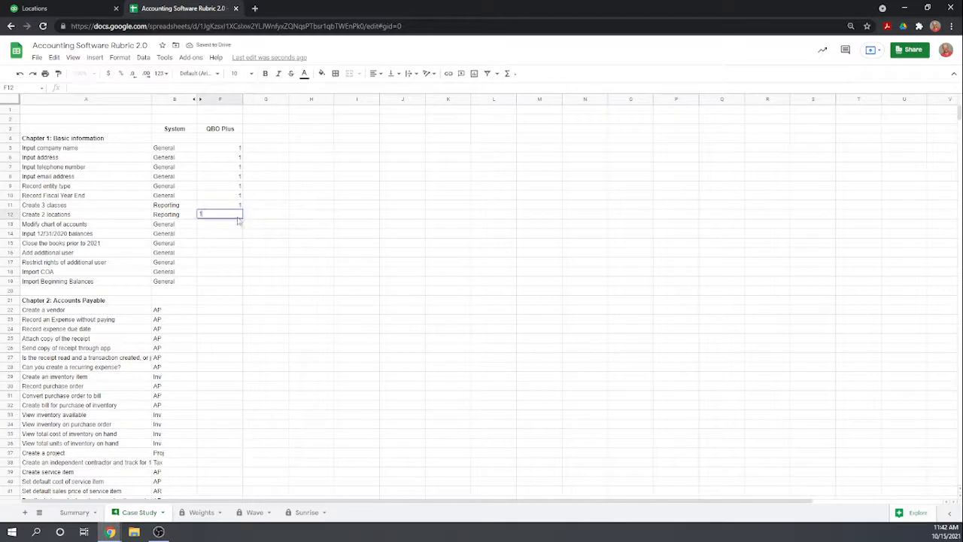
key(Return)
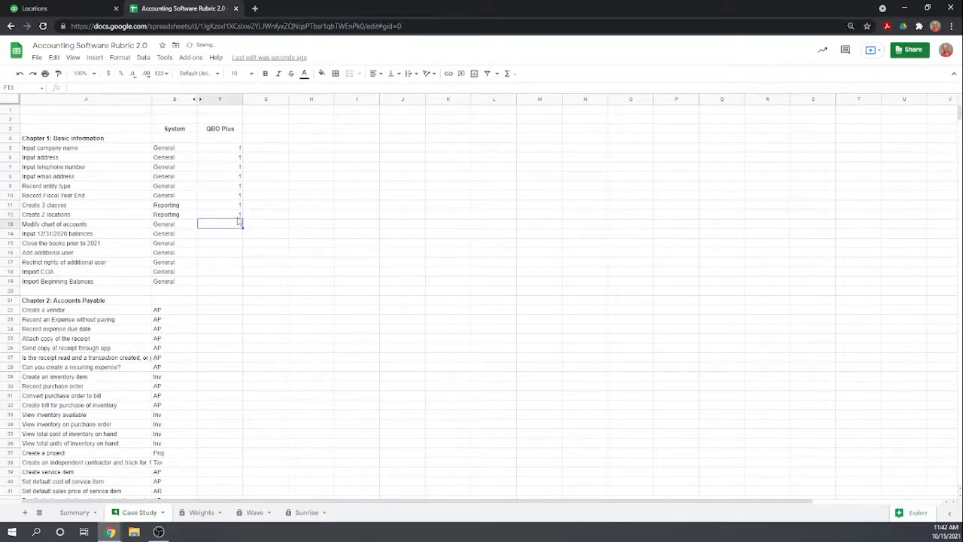
key(Down)
key(Down)
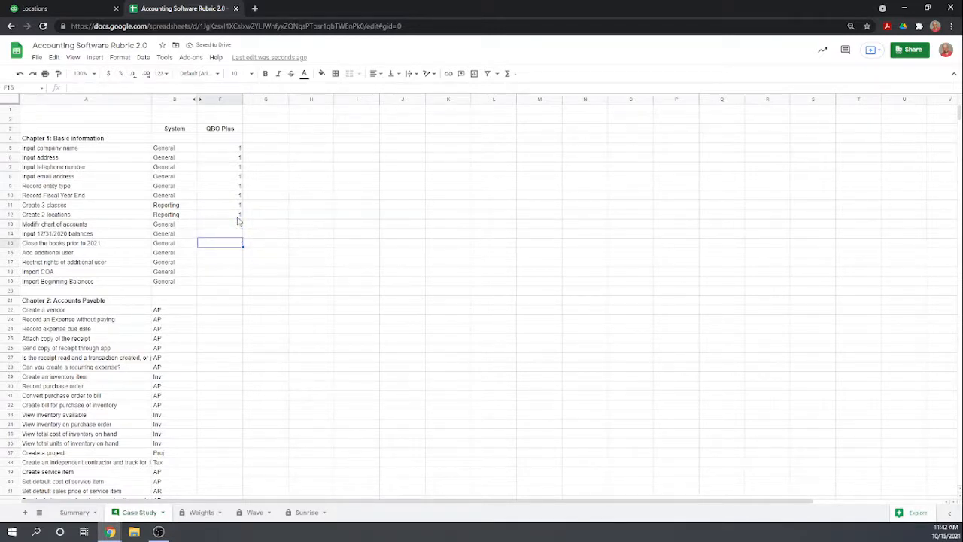
text(1)
key(Return)
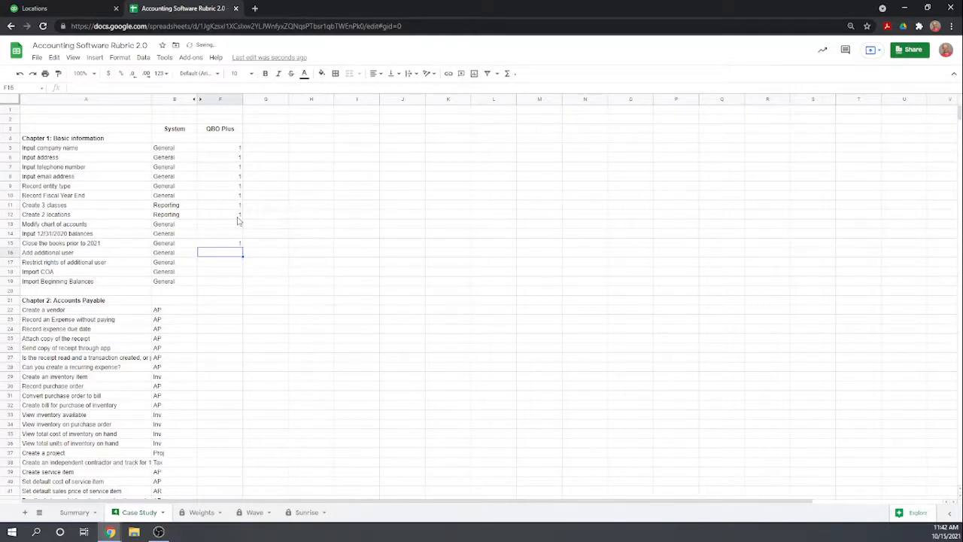
click(241, 224)
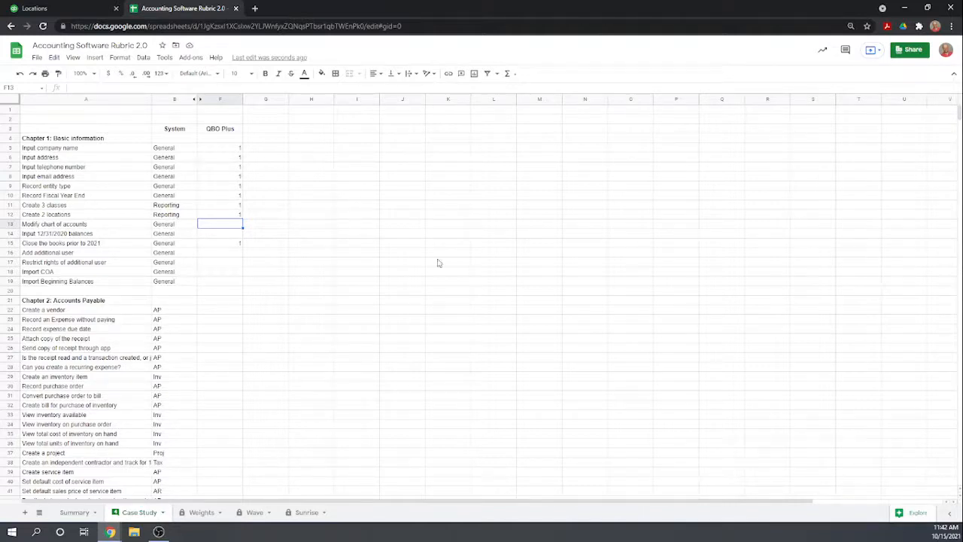
Switch back to QuickBooks and open the Chart of Accounts from all lists.
click(69, 10)
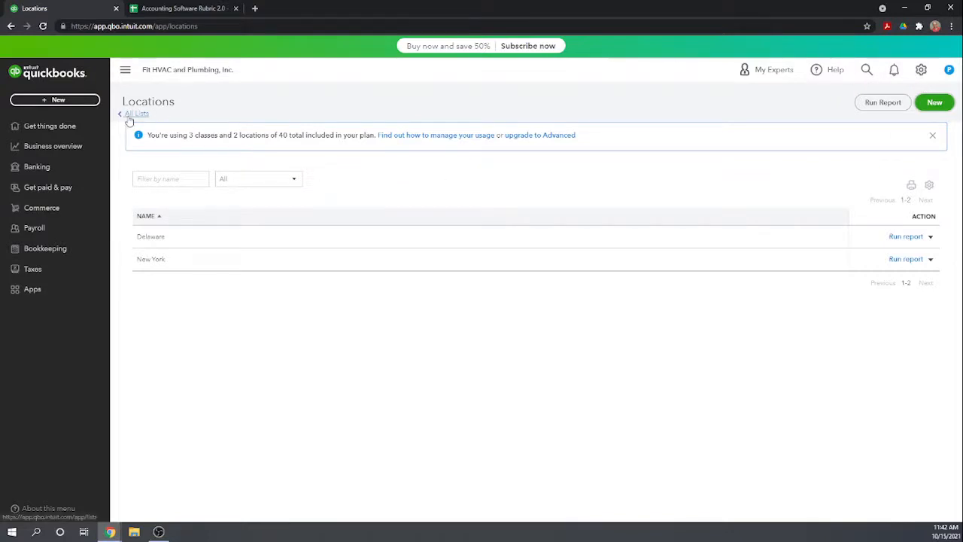
click(54, 128)
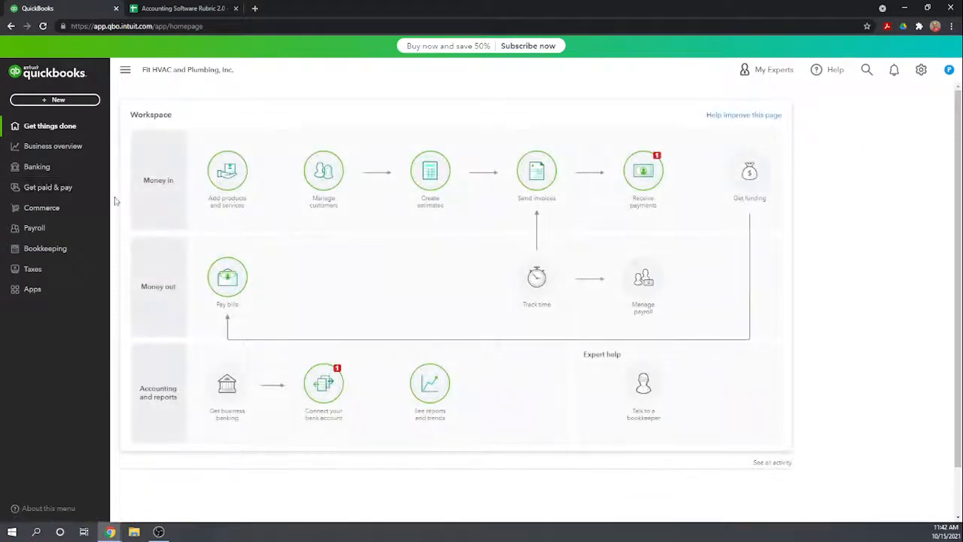
click(921, 70)
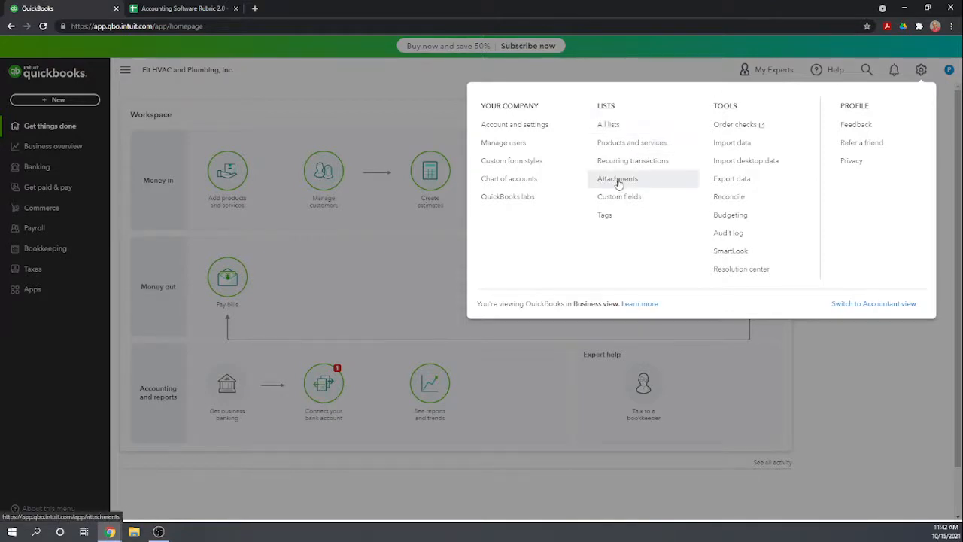
click(609, 128)
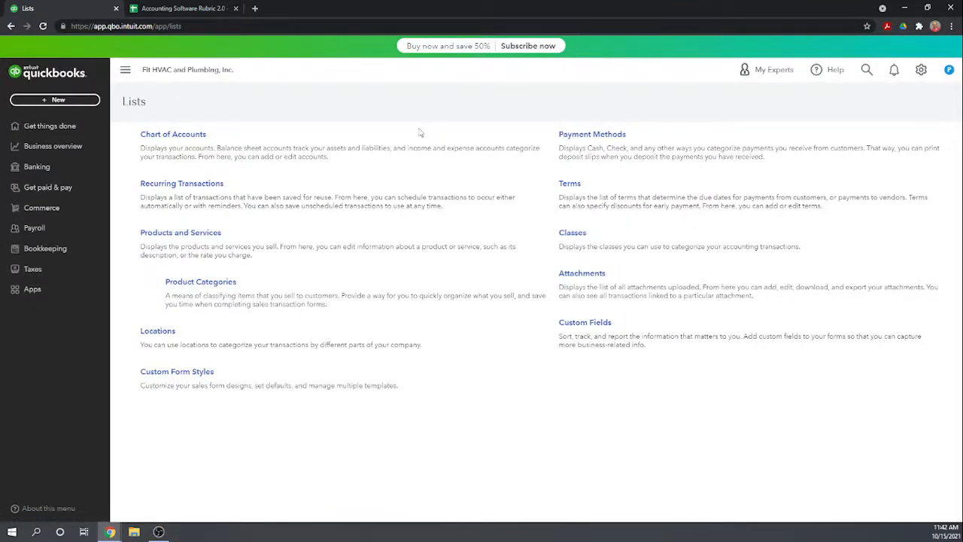
click(171, 138)
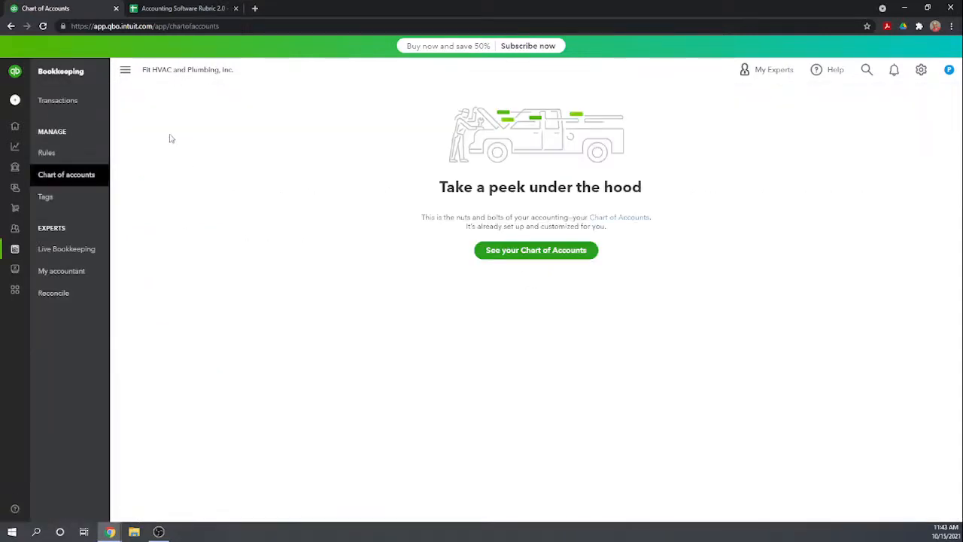
click(550, 250)
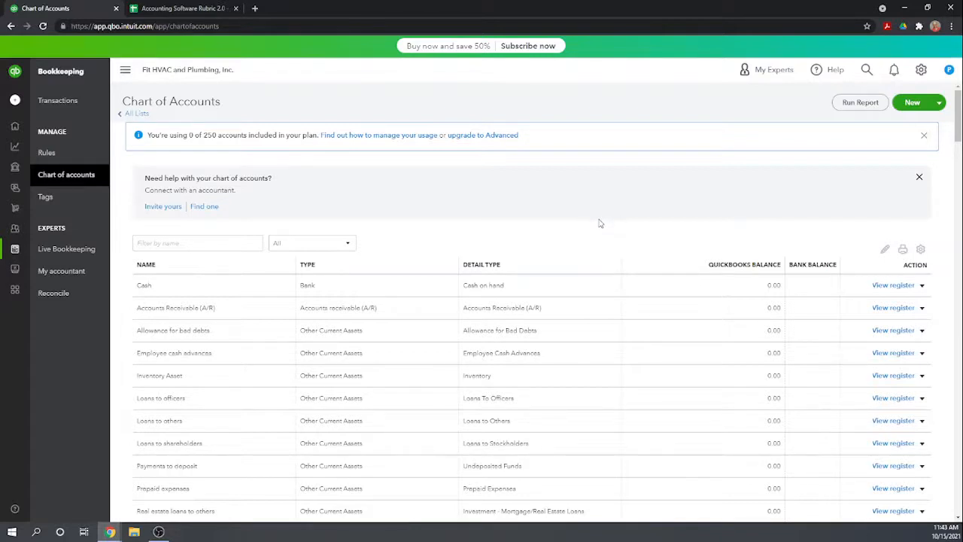
Open the Cash account for editing and set its tracking start date to Beginning of this year.
scroll(600, 222, down, 2)
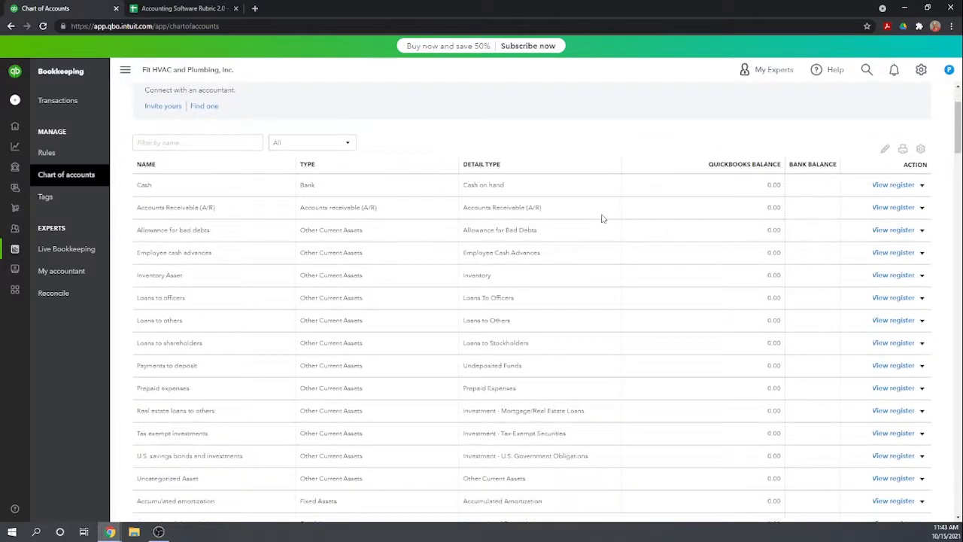
scroll(603, 218, up, 2)
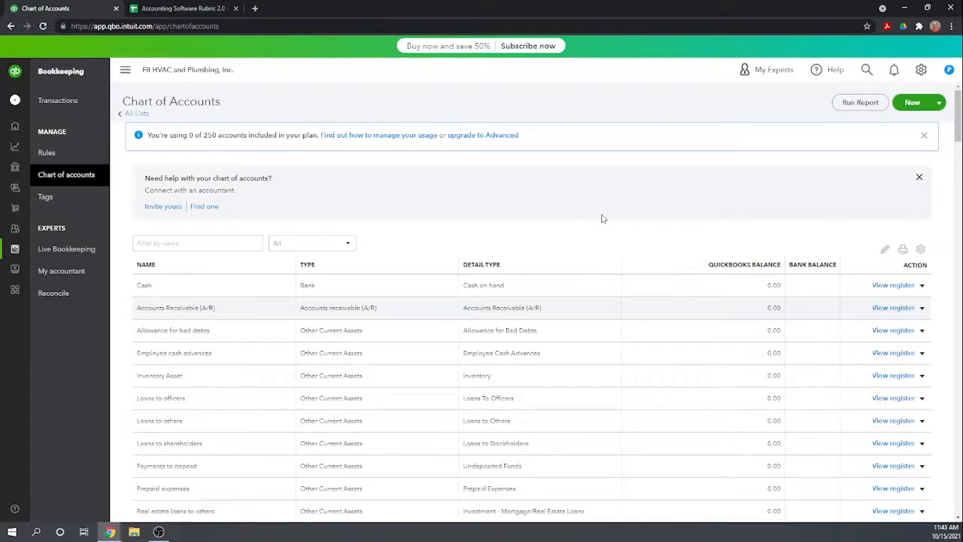
scroll(602, 218, down, 3)
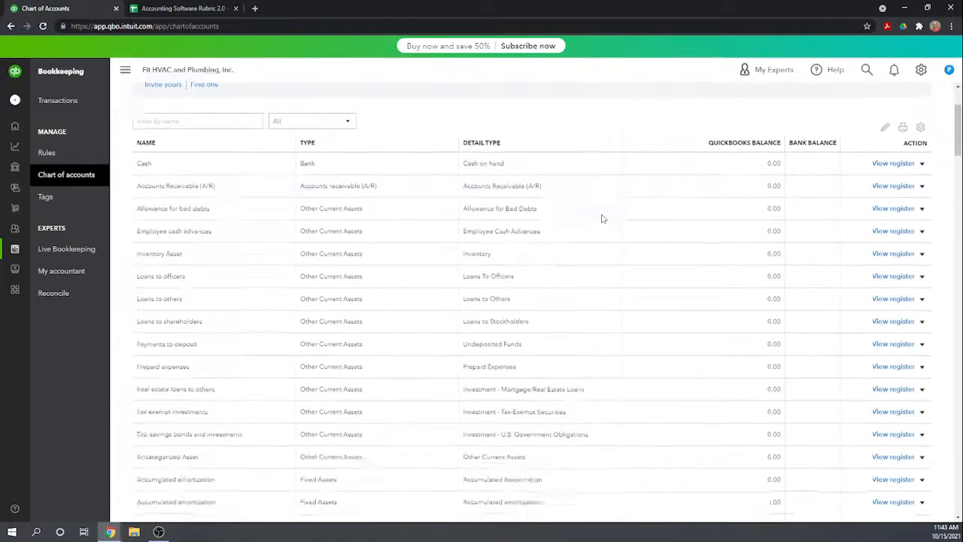
scroll(602, 218, up, 2)
scroll(518, 207, down, 1)
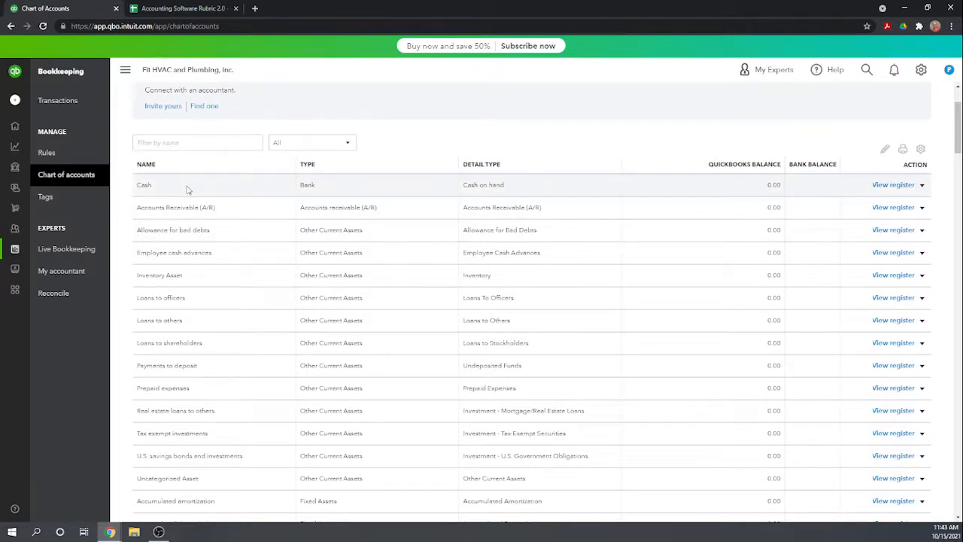
click(922, 184)
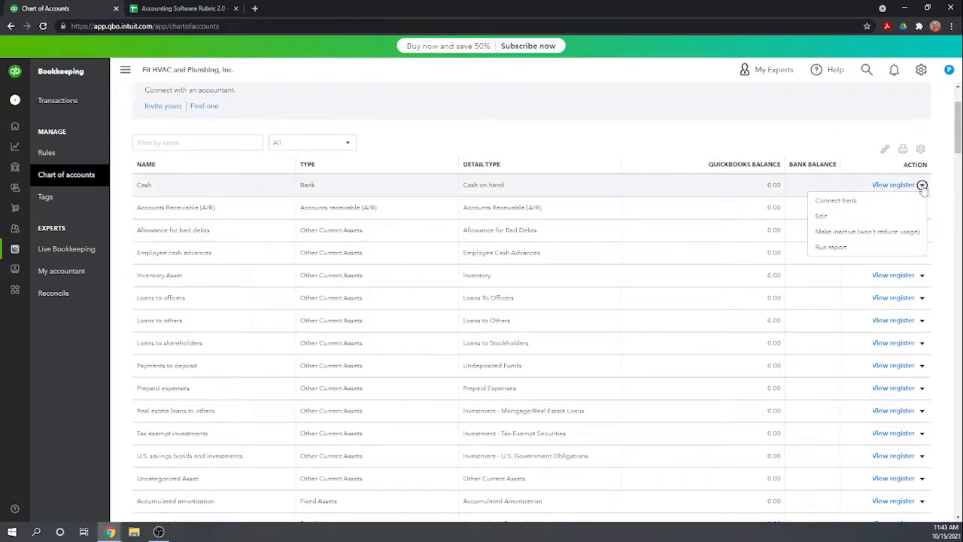
click(828, 218)
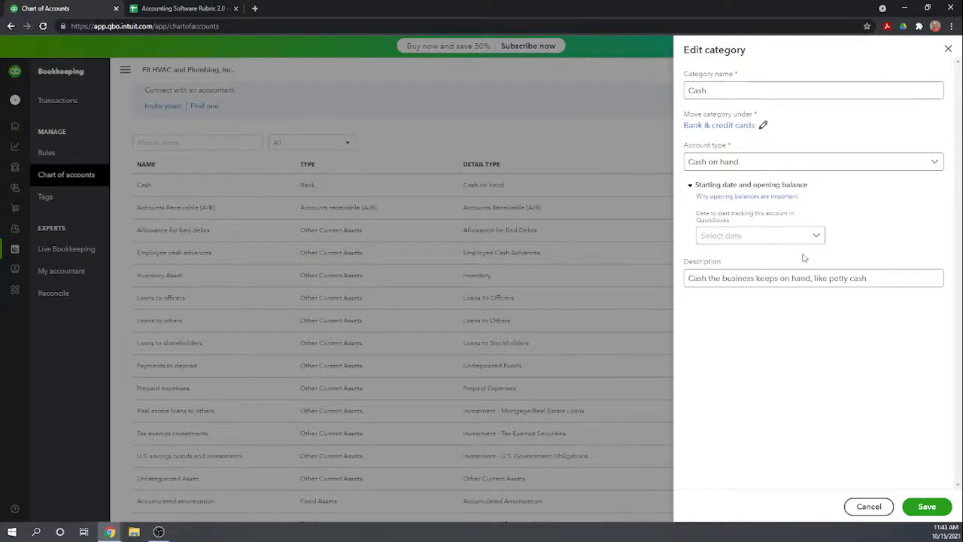
click(820, 238)
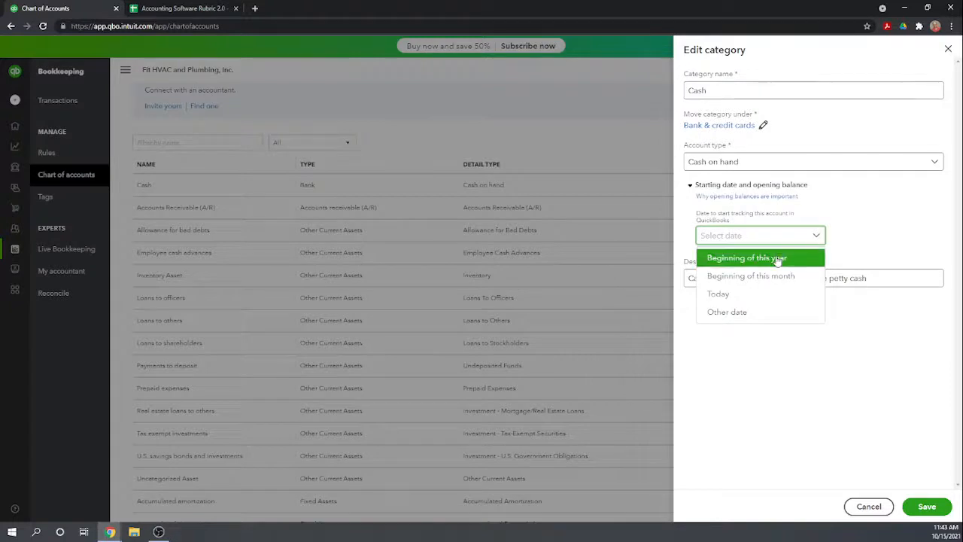
click(752, 257)
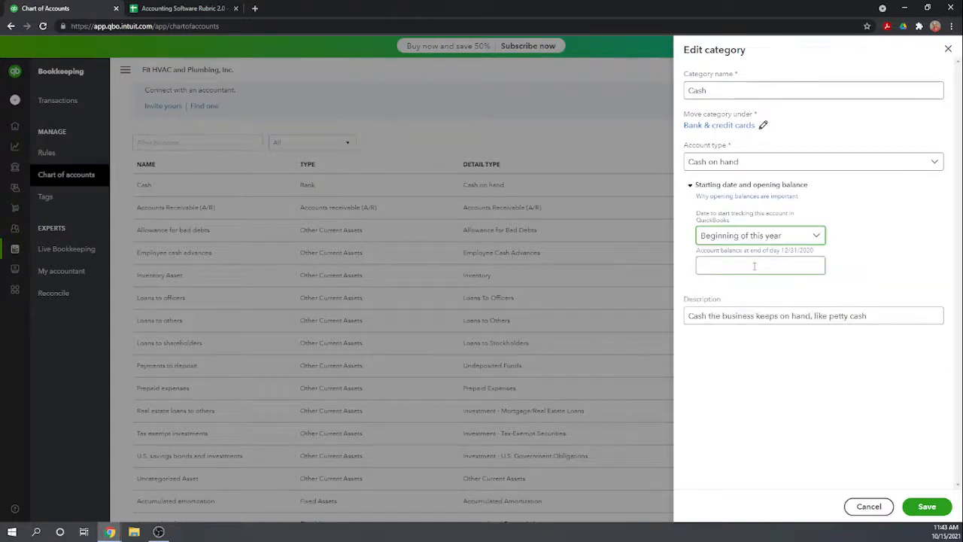
Enter 1000 as the Cash account's balance at end of day 12/31/2020 and save the account.
click(754, 267)
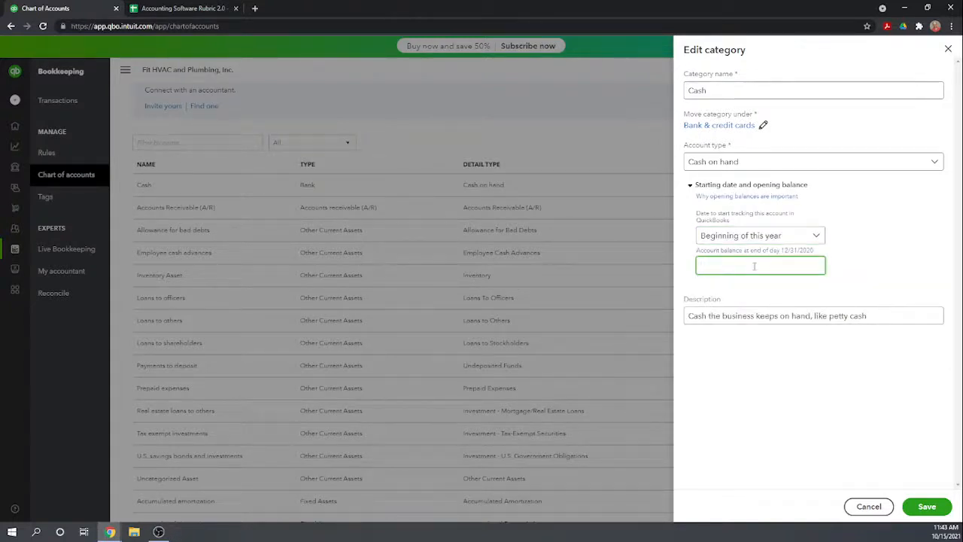
text(1000)
click(796, 406)
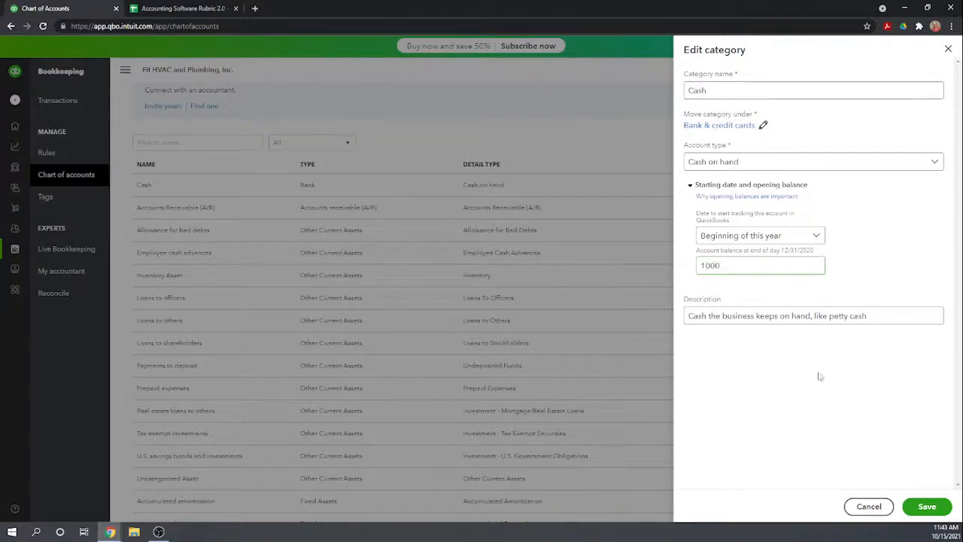
click(926, 506)
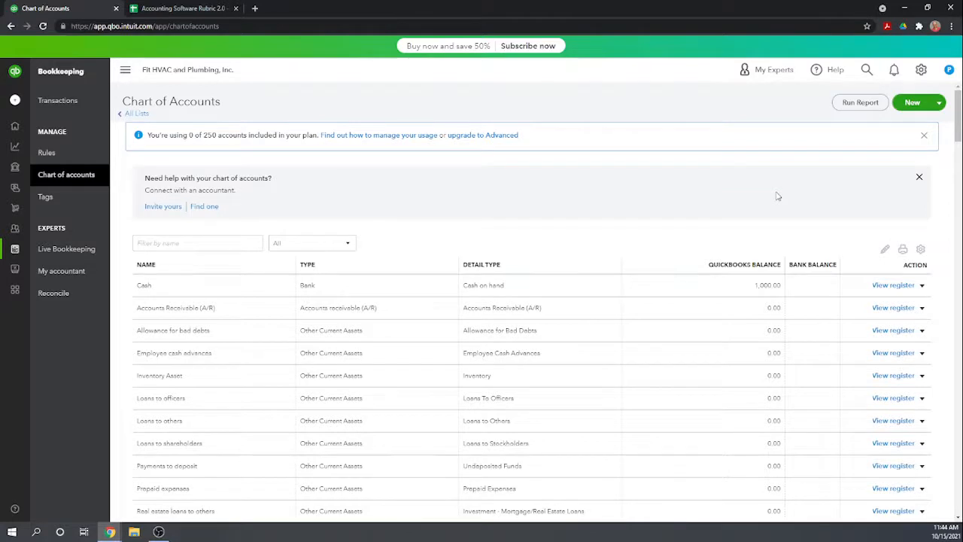
click(921, 69)
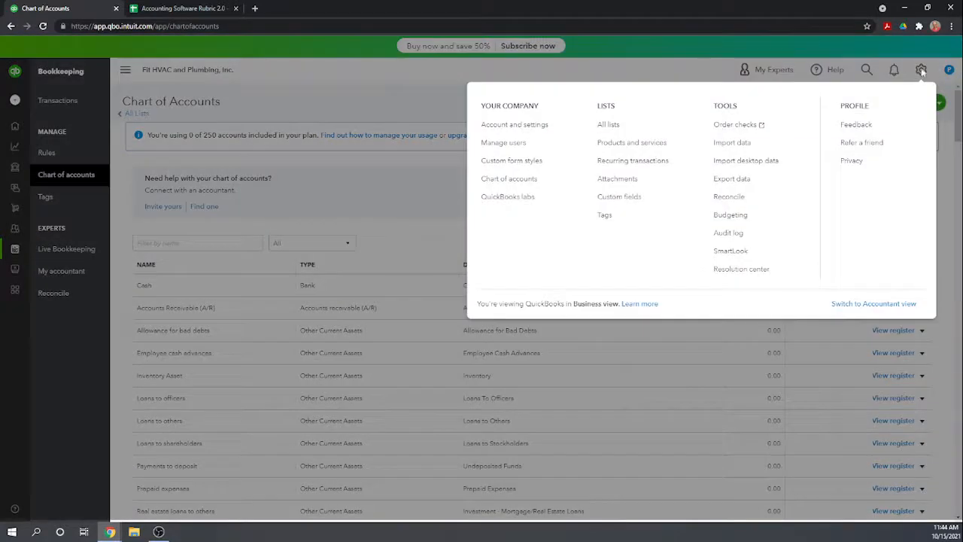
click(532, 129)
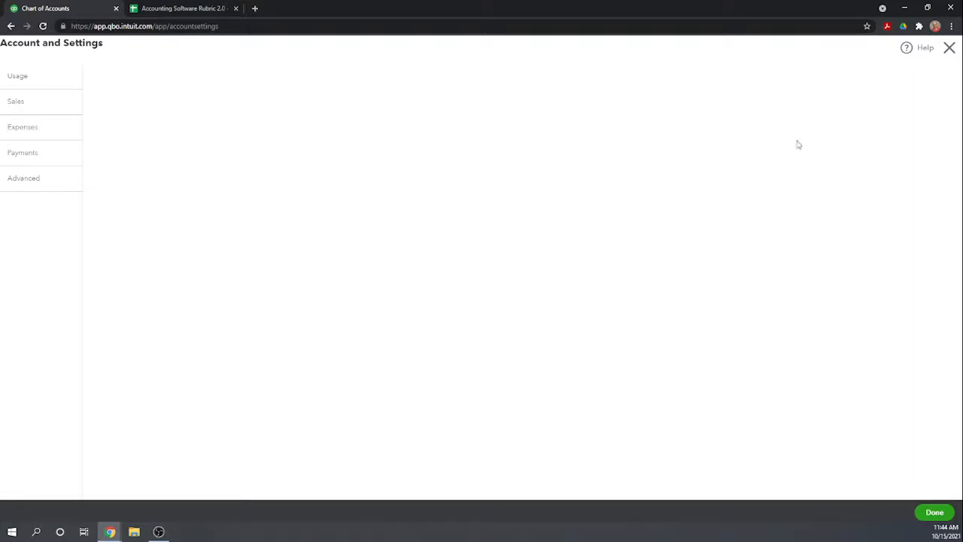
click(949, 47)
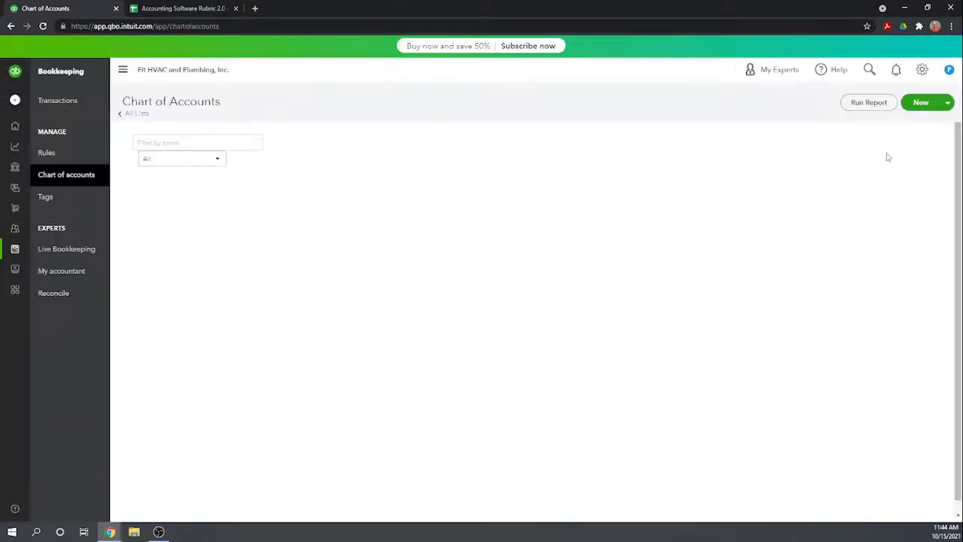
Reopen the Chart of Accounts and clear the auto-filled e-mail from the name filter so all accounts are listed.
click(924, 69)
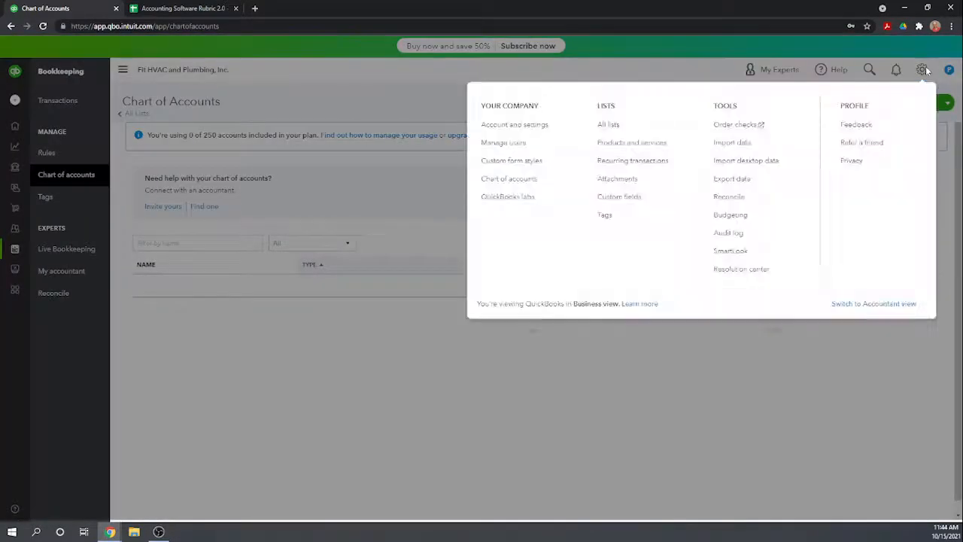
click(519, 185)
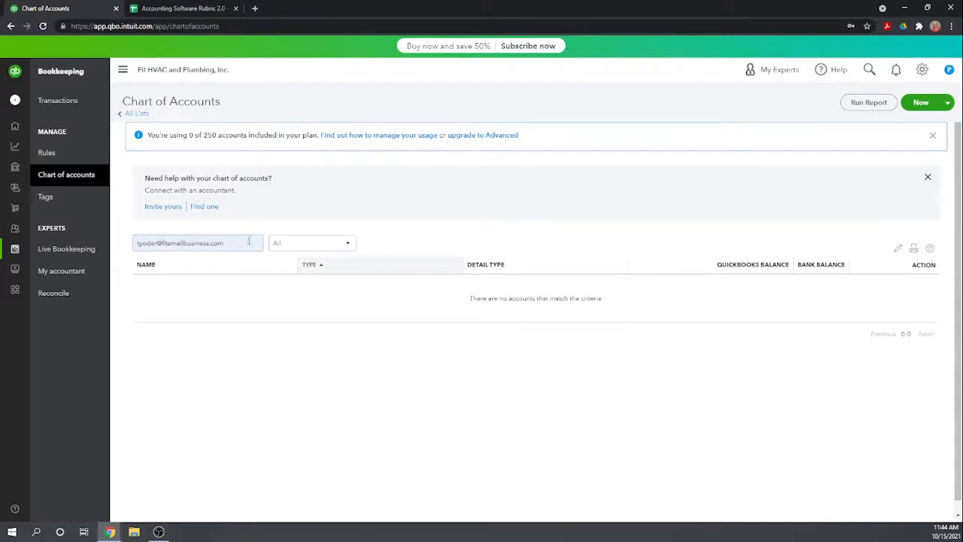
drag(247, 241, 111, 249)
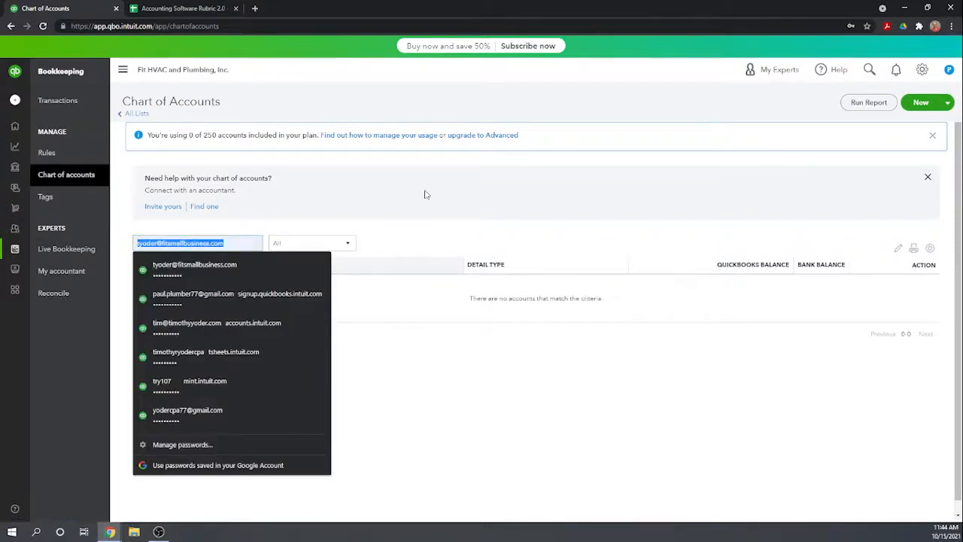
key(BackSpace)
click(432, 219)
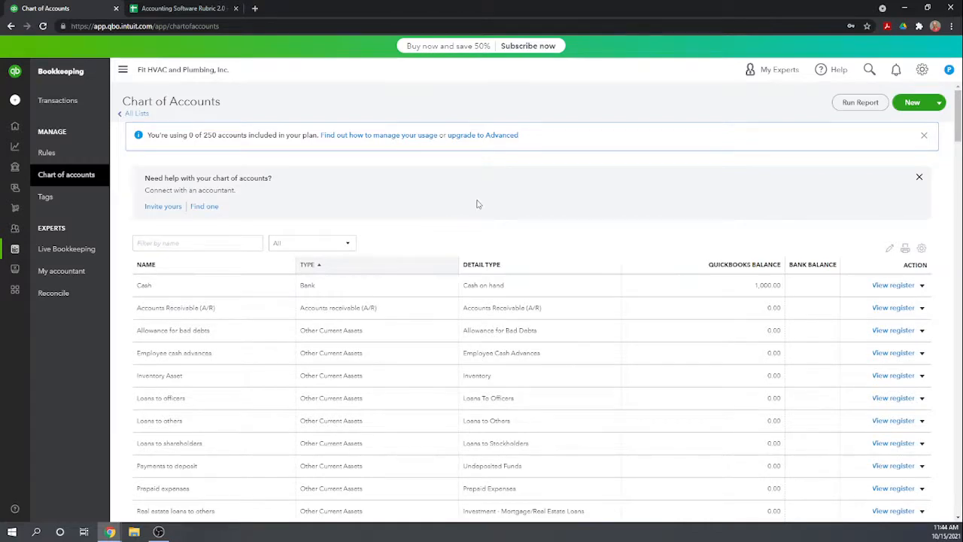
Look over the account list and open its display settings to check for an account number option.
scroll(477, 204, down, 2)
scroll(477, 204, up, 2)
click(923, 251)
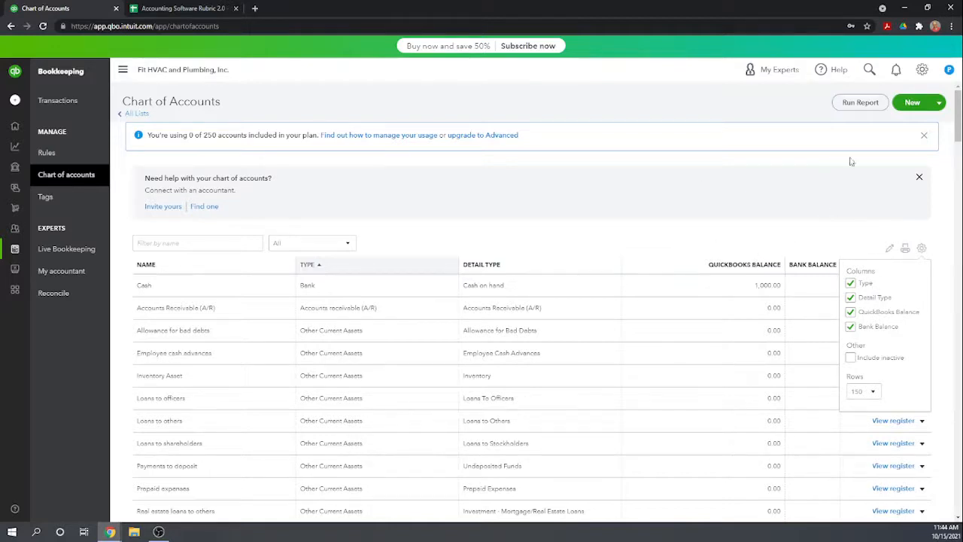
Enable account numbers for the chart of accounts in the advanced company settings, save, and dismiss the browser's password-saving offer.
click(923, 70)
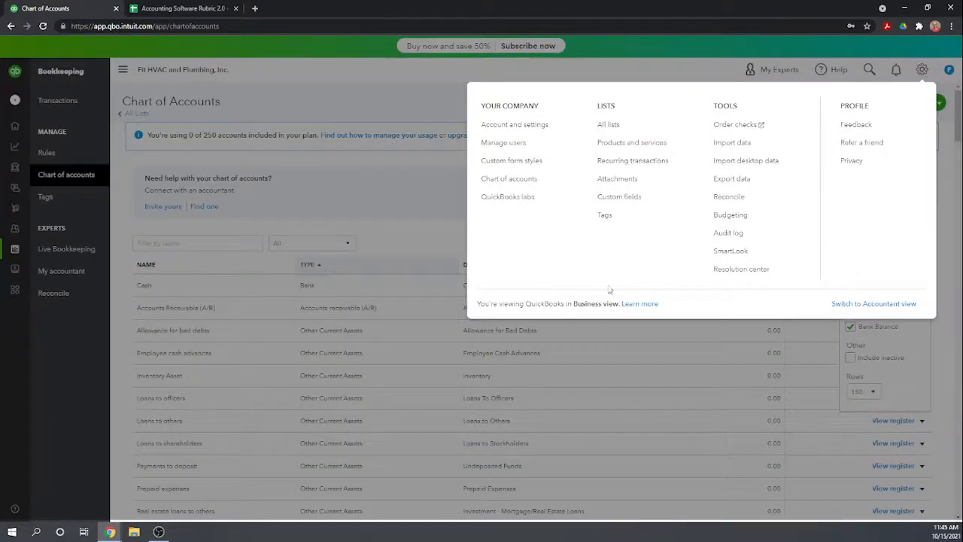
click(531, 128)
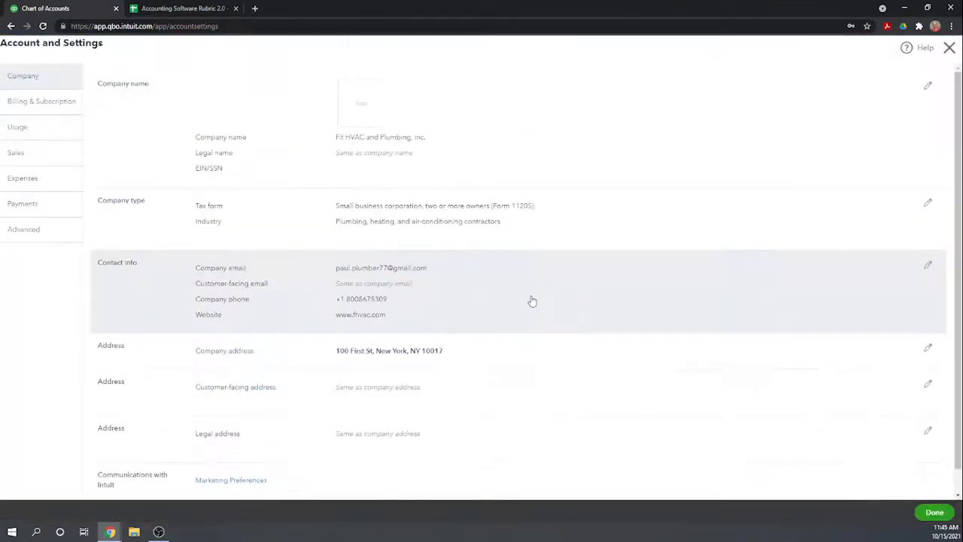
scroll(545, 233, down, 1)
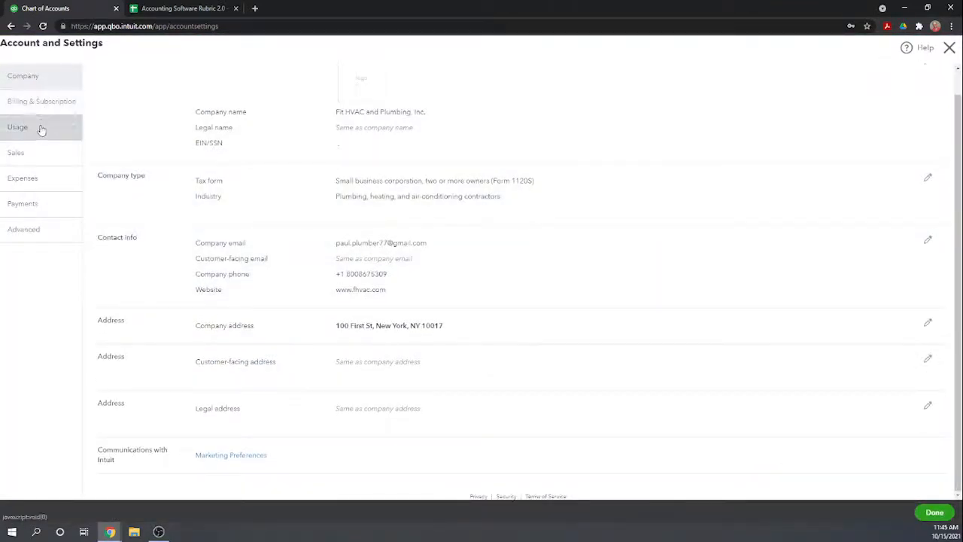
click(26, 237)
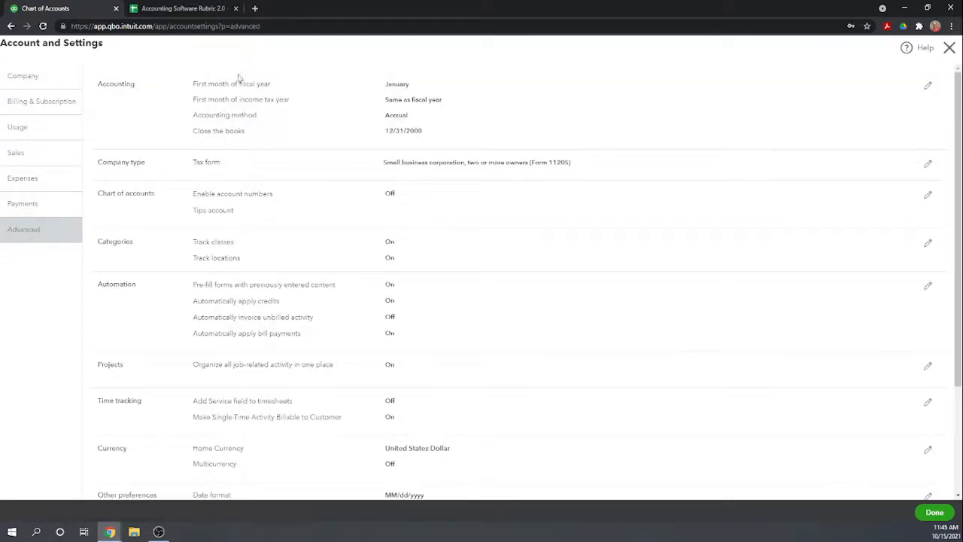
scroll(594, 210, down, 1)
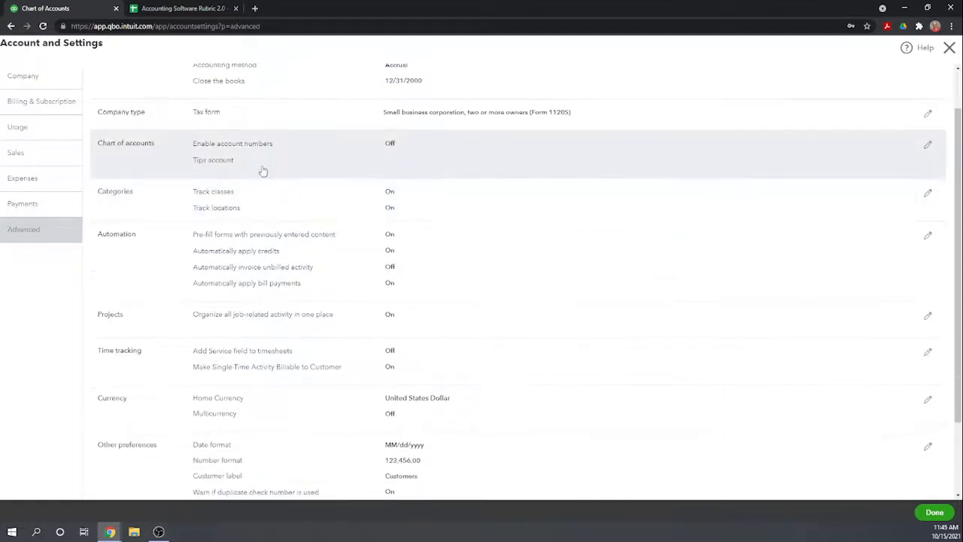
click(273, 160)
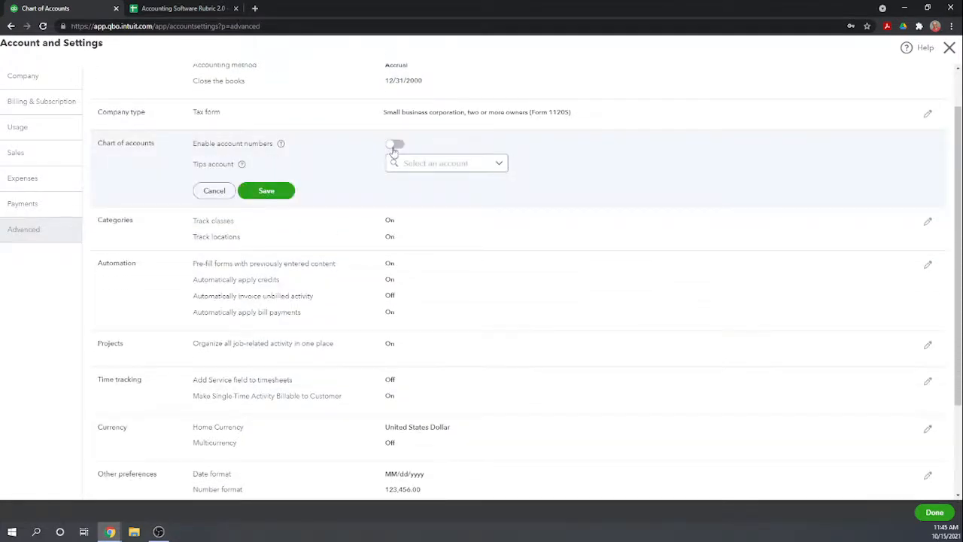
click(394, 144)
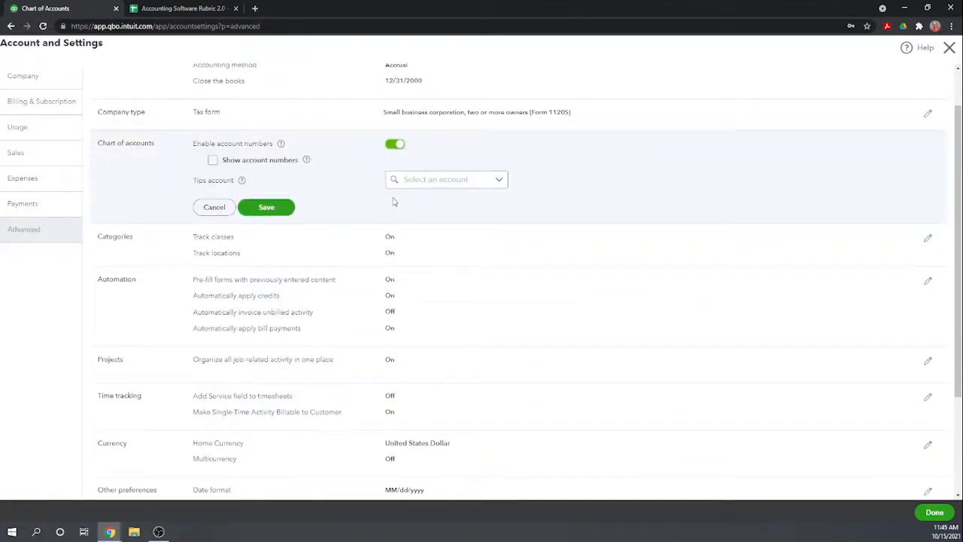
click(273, 213)
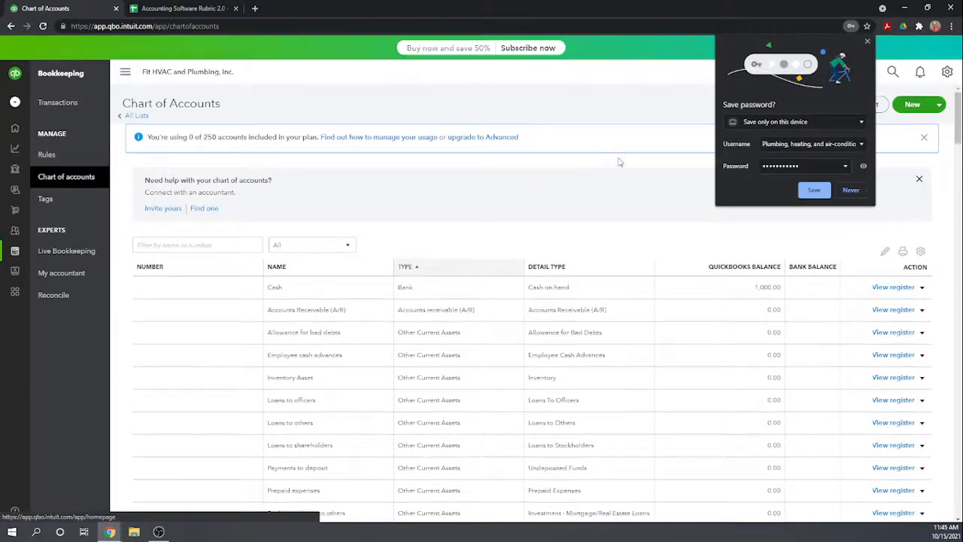
click(869, 42)
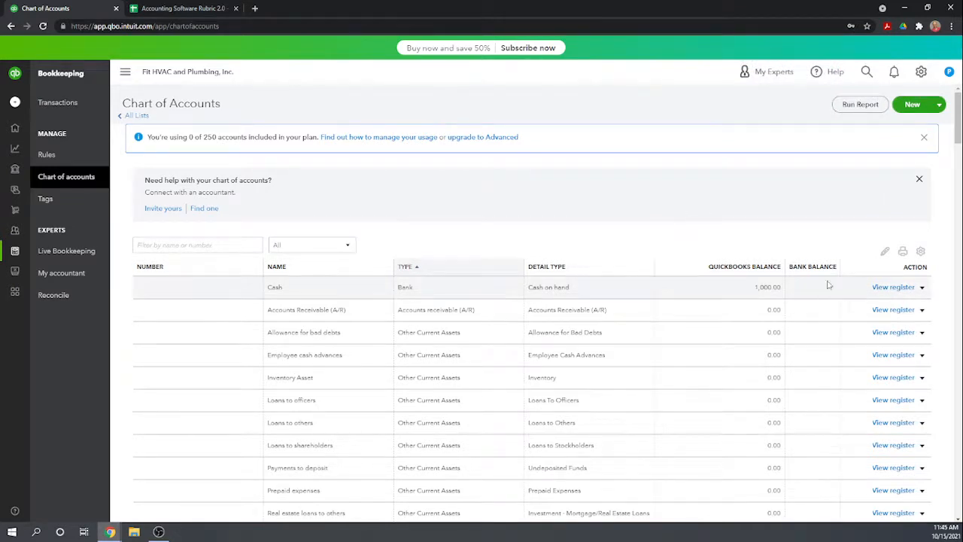
View the Cash account's bank register, dismiss its introductory tip, and return to the Chart of Accounts.
click(687, 293)
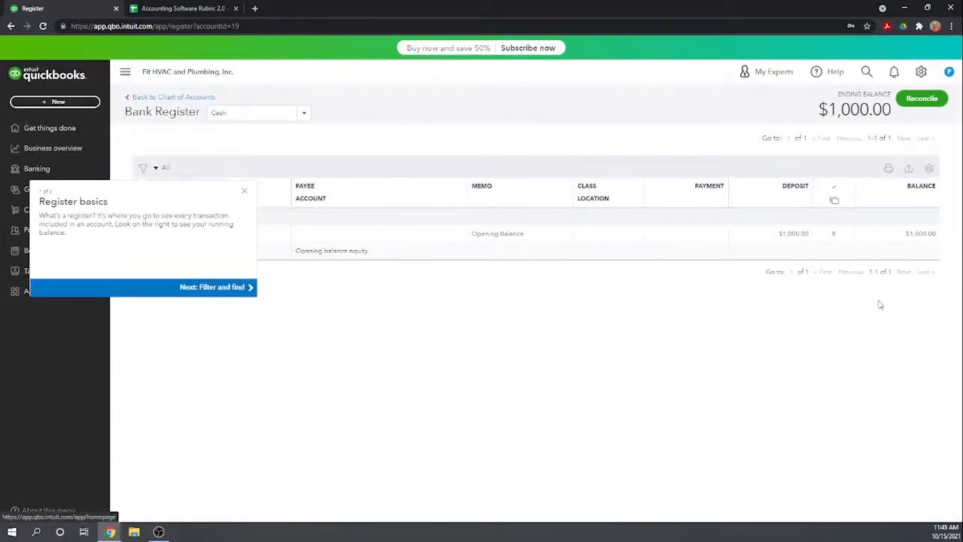
click(244, 190)
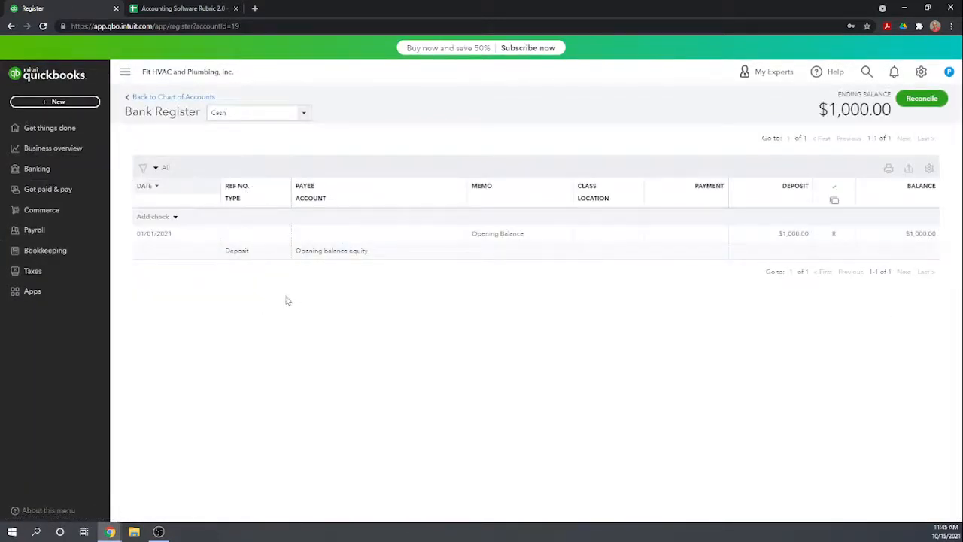
click(175, 98)
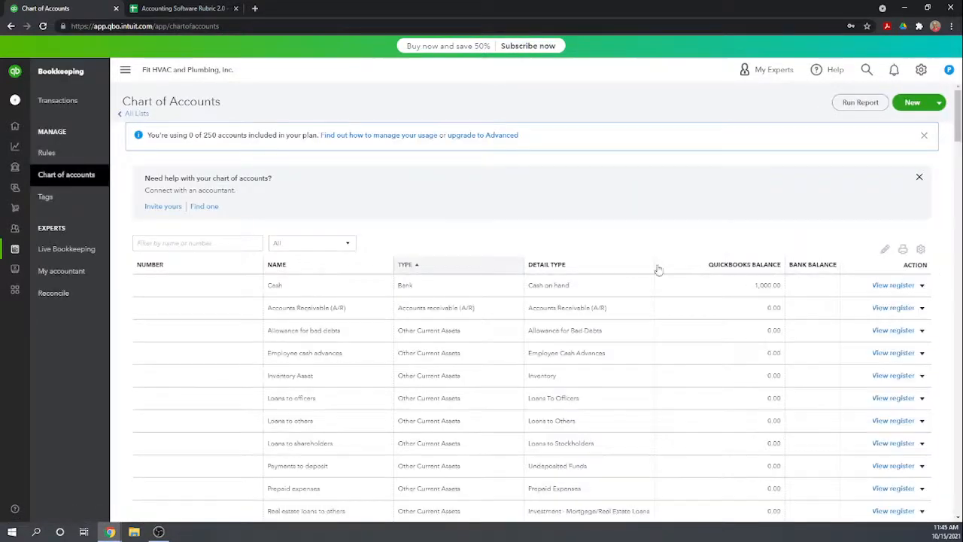
Assign account number 100 to the Cash account and save it.
click(922, 285)
click(819, 317)
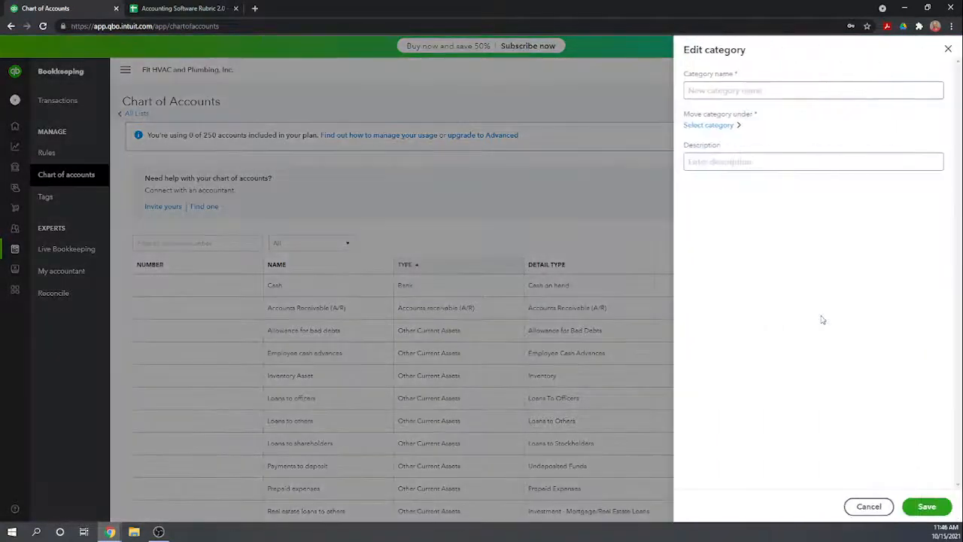
click(734, 267)
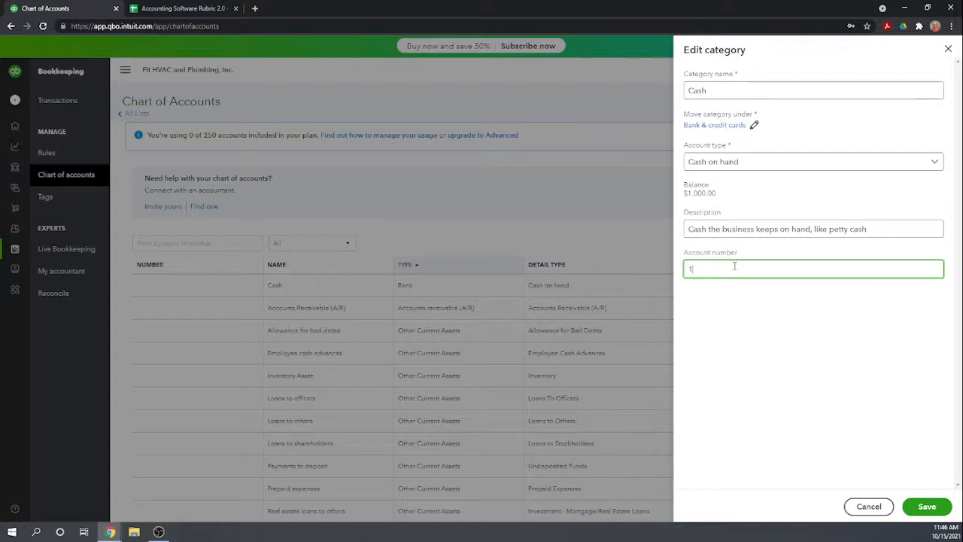
click(928, 507)
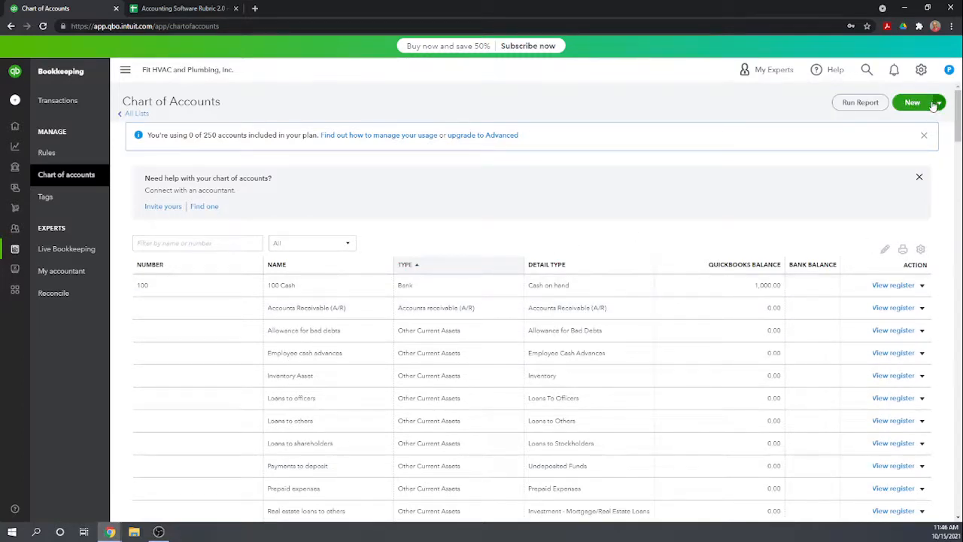
Start a new category named Checking Account under Bank & credit cards with account type Checking.
click(910, 103)
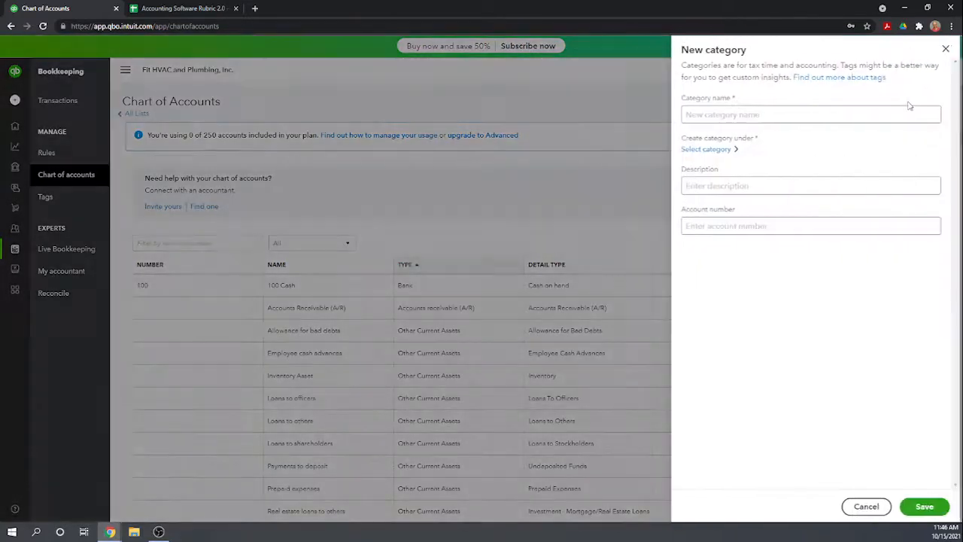
click(792, 113)
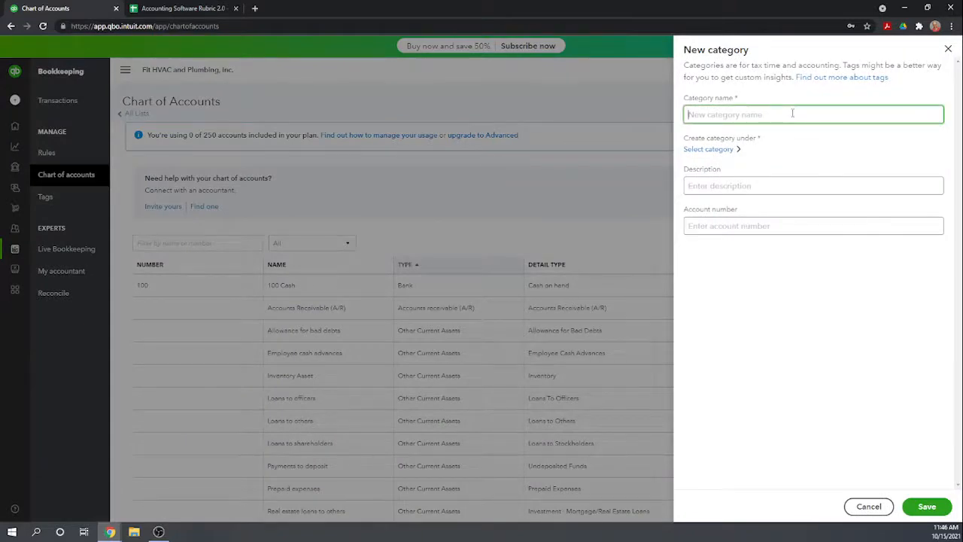
text(Checking Account)
click(716, 152)
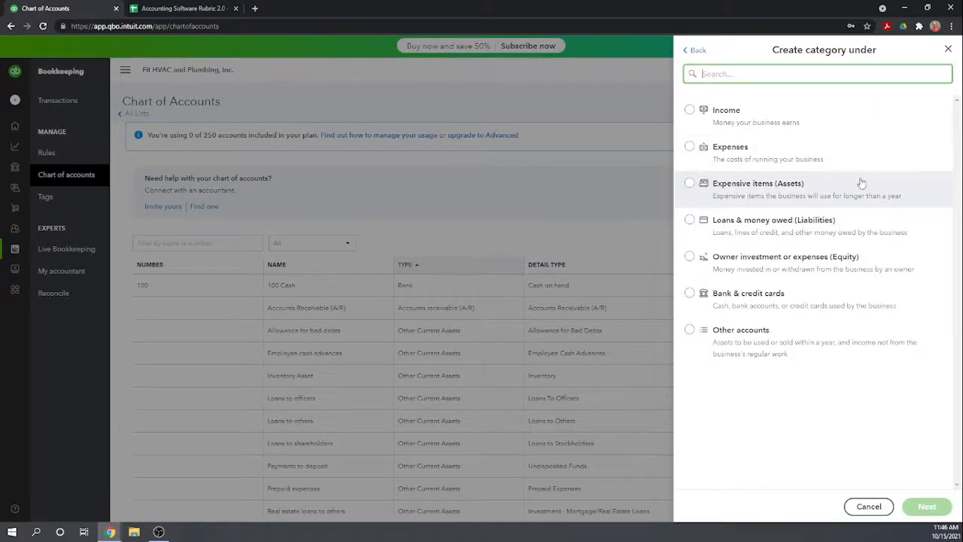
click(692, 296)
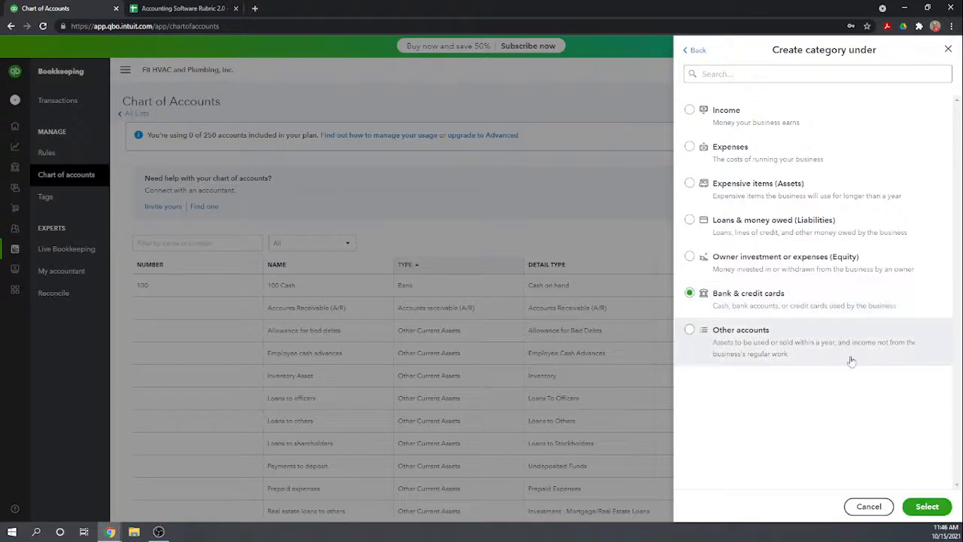
click(926, 507)
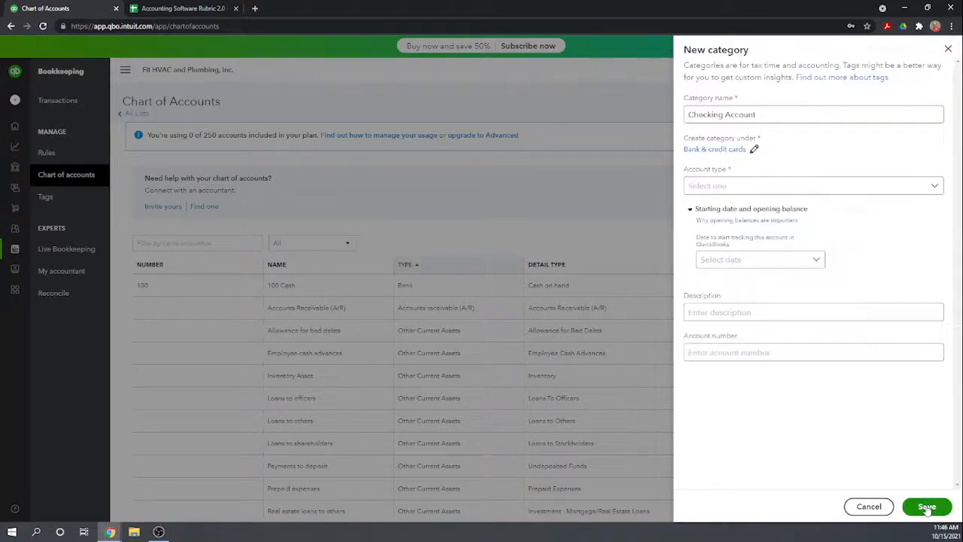
click(936, 186)
click(736, 215)
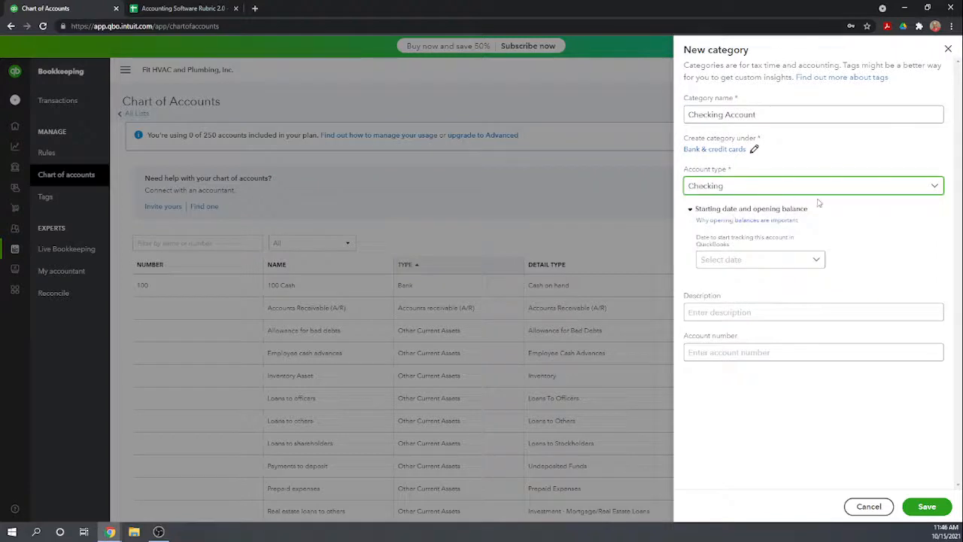
Set the Checking Account's tracking start date to Beginning of this year and its balance at end of day 12/31/2020 to 10000.
click(747, 261)
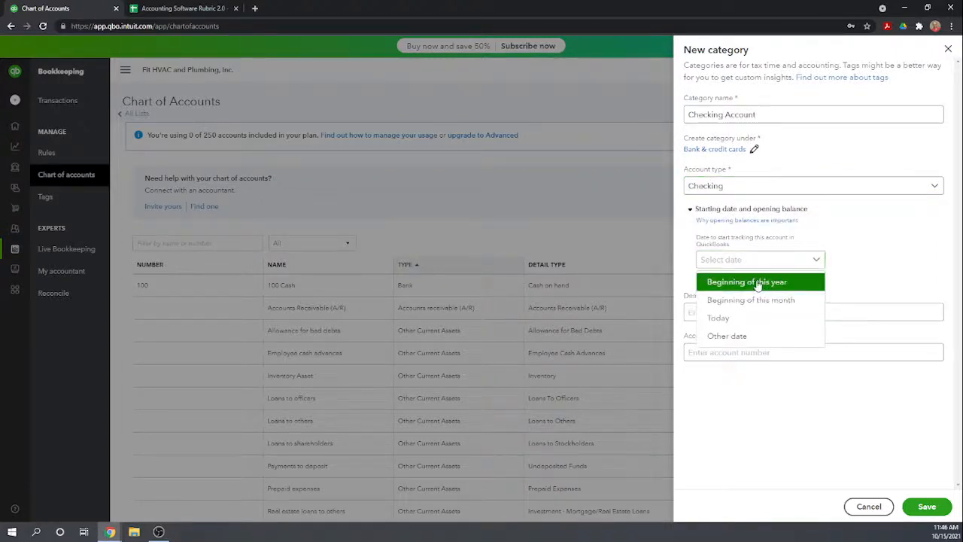
click(745, 281)
click(743, 291)
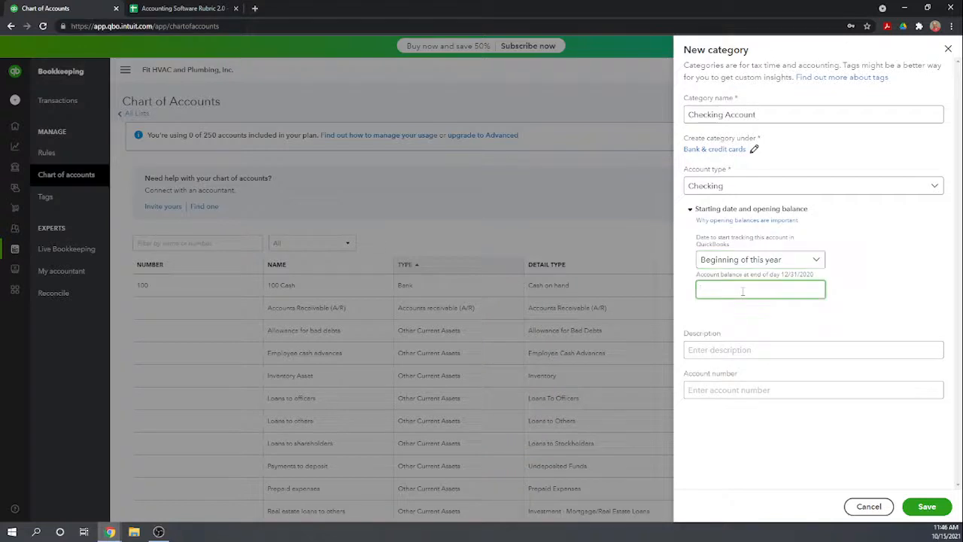
text(10000)
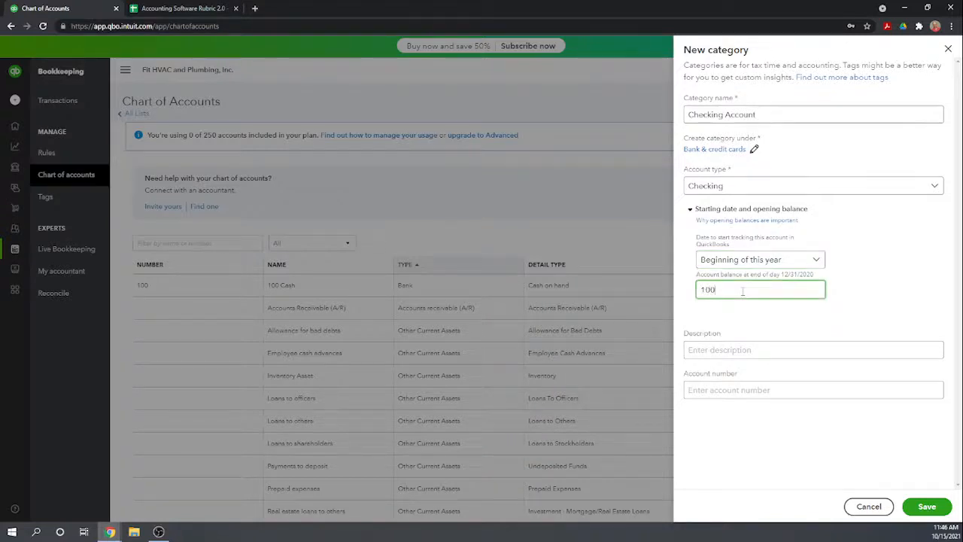
Assign account number 110 to the Checking Account, leave its description blank, and save it.
click(725, 350)
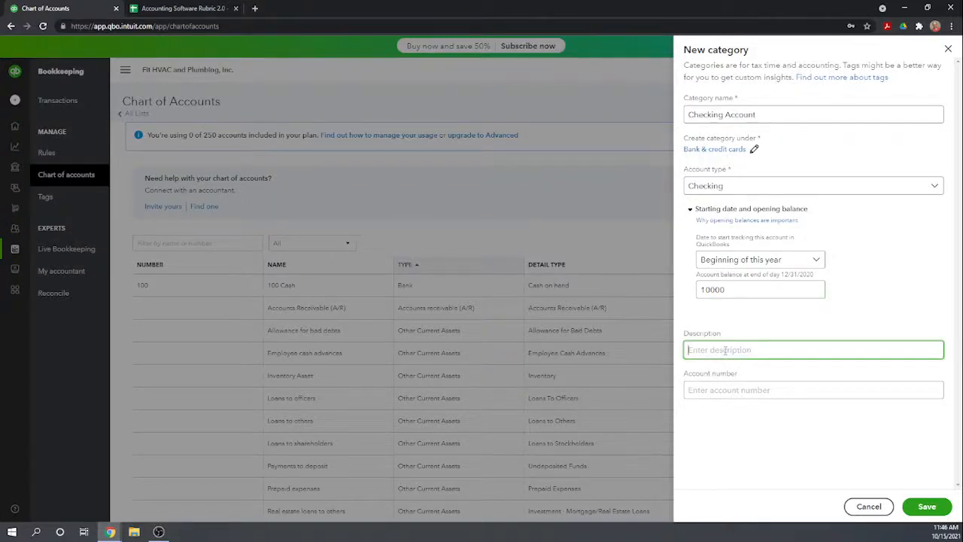
click(720, 388)
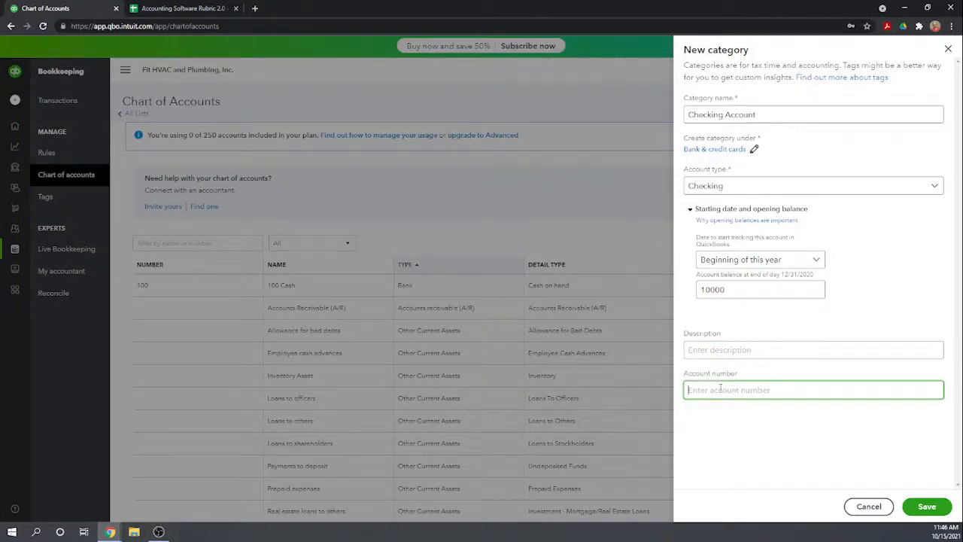
text(110)
click(924, 508)
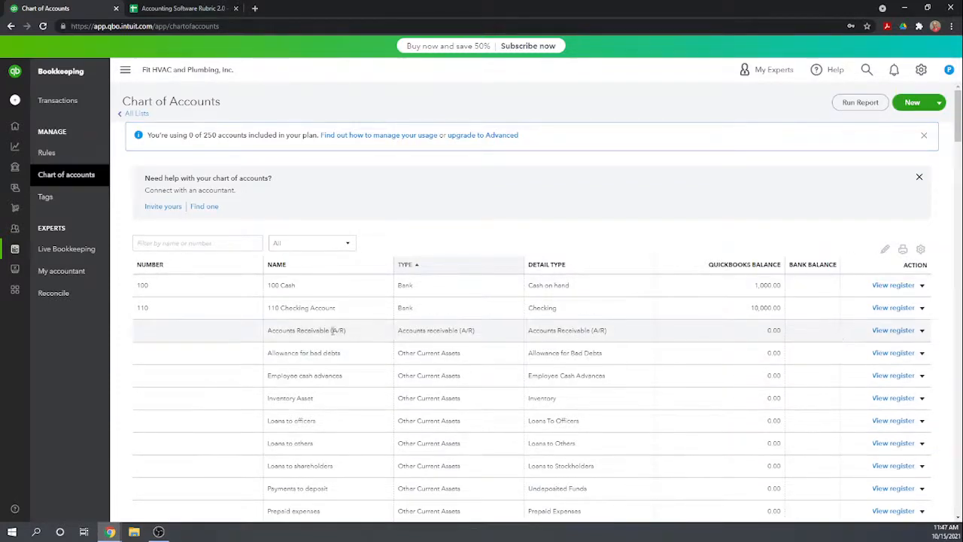
Start a new category named Savings Account under Bank & credit cards with account type Savings.
scroll(329, 336, down, 1)
scroll(526, 286, up, 1)
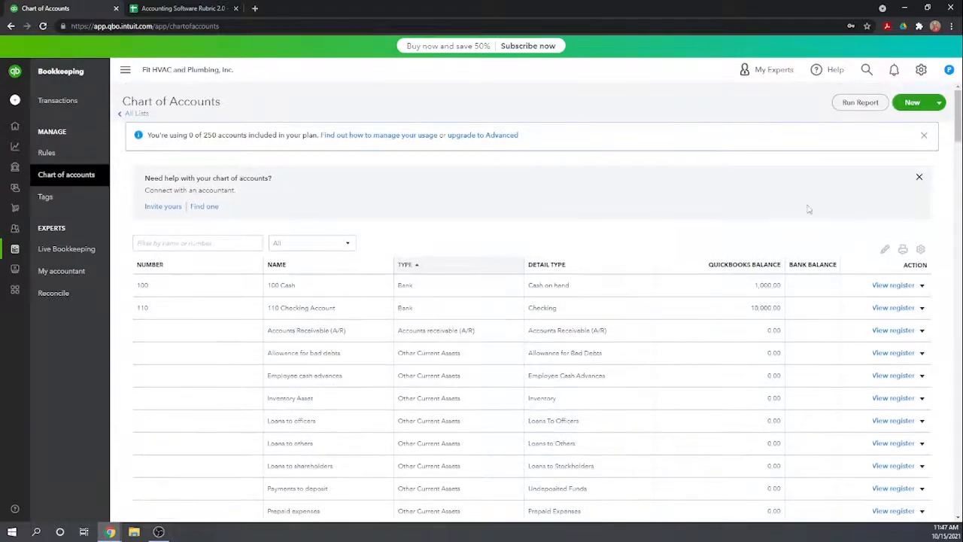
click(915, 104)
click(727, 114)
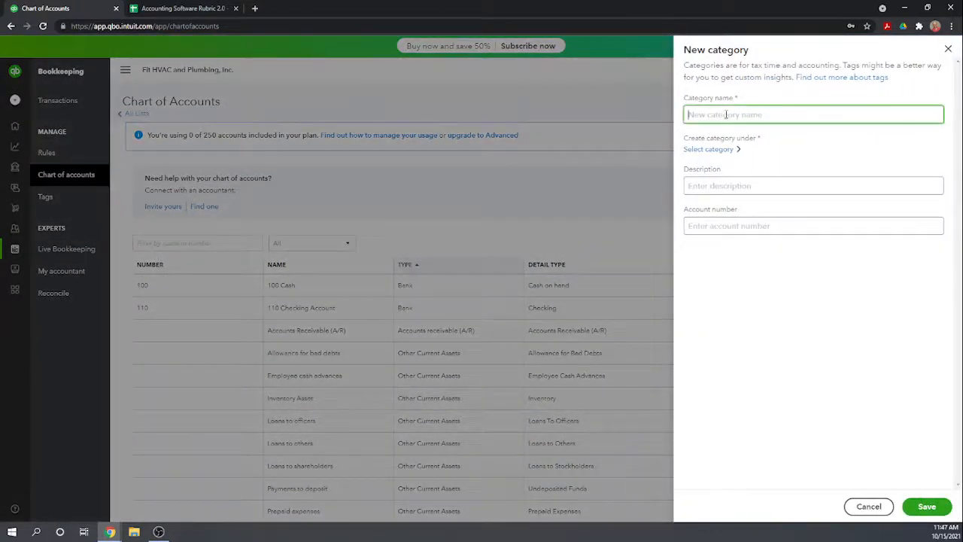
text(Savings Account)
click(705, 149)
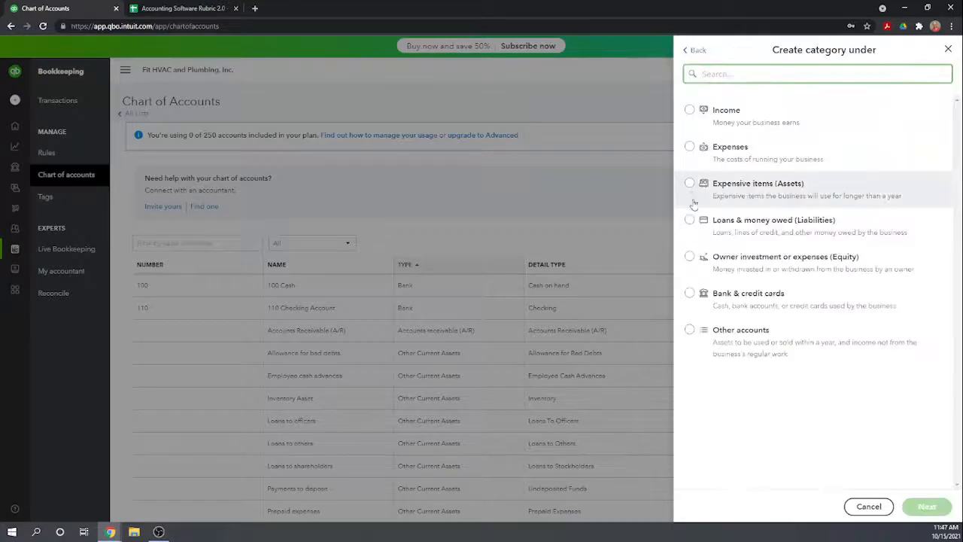
click(690, 294)
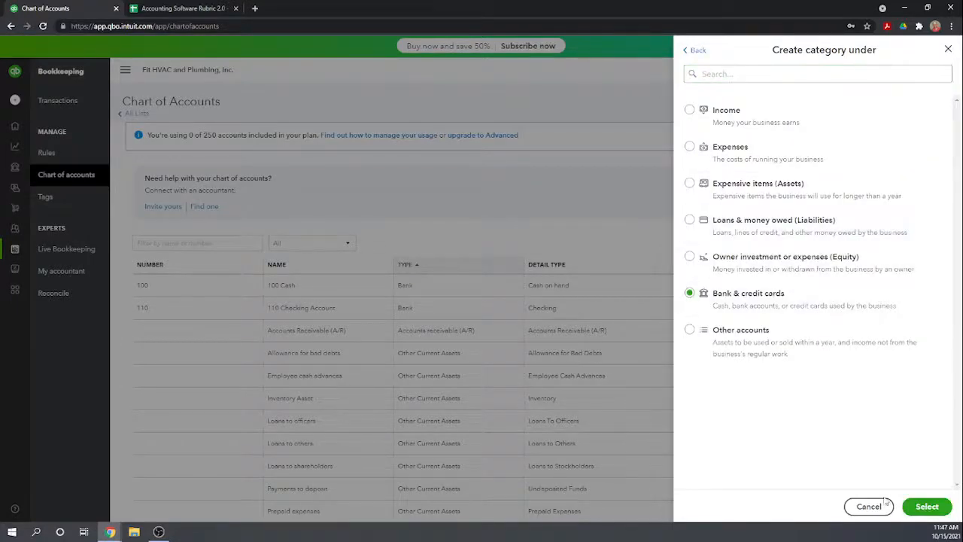
click(927, 506)
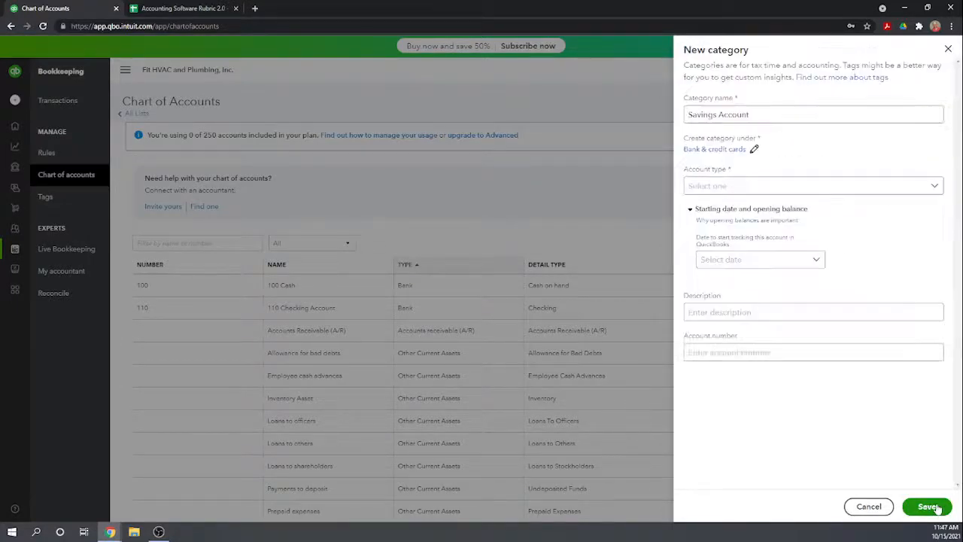
click(935, 187)
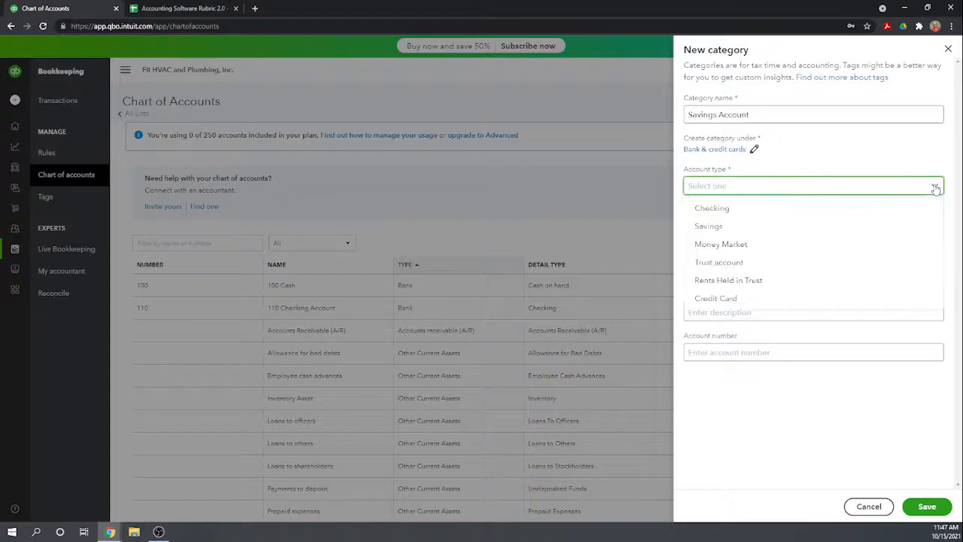
click(709, 226)
Set the Savings Account's tracking start date to Beginning of this year and its balance at end of day 12/31/2020 to 150000.
click(749, 259)
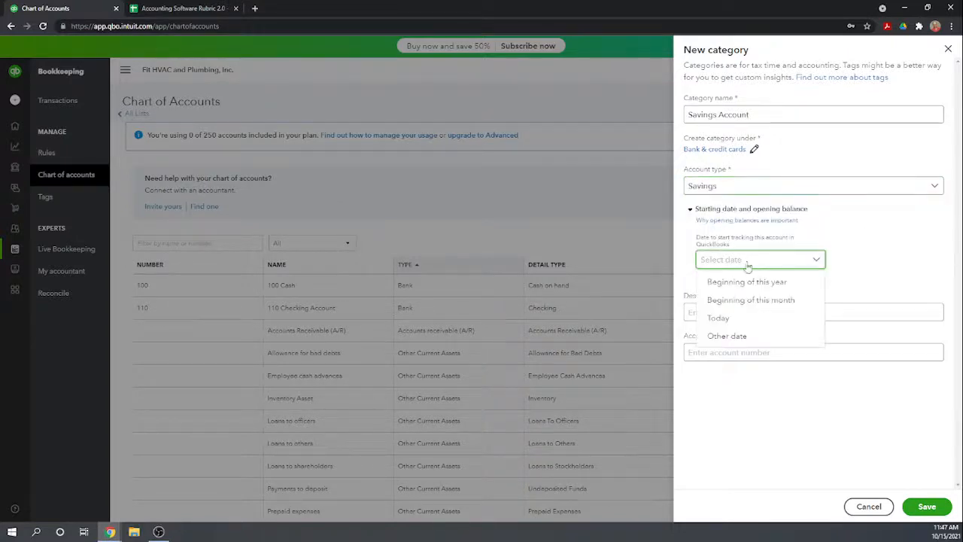
click(746, 282)
click(737, 284)
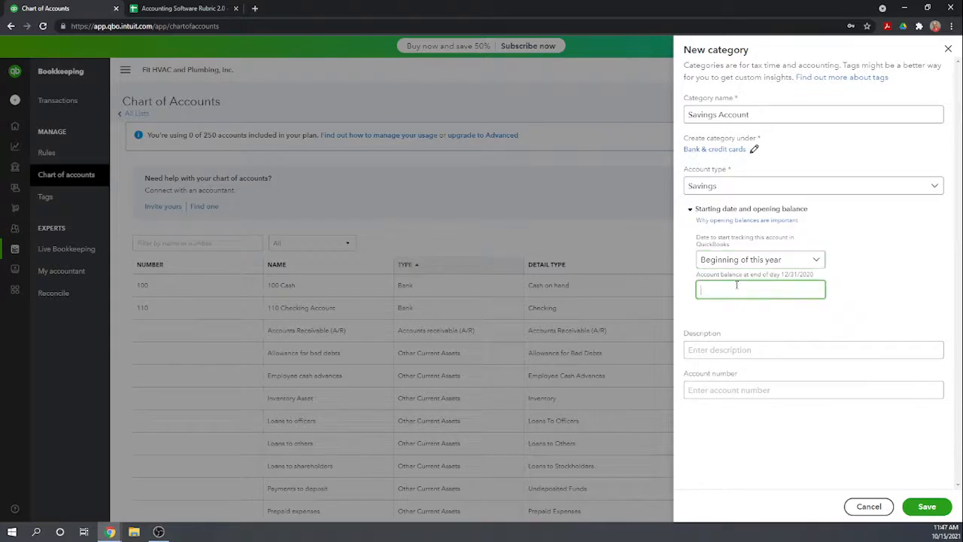
text(150000)
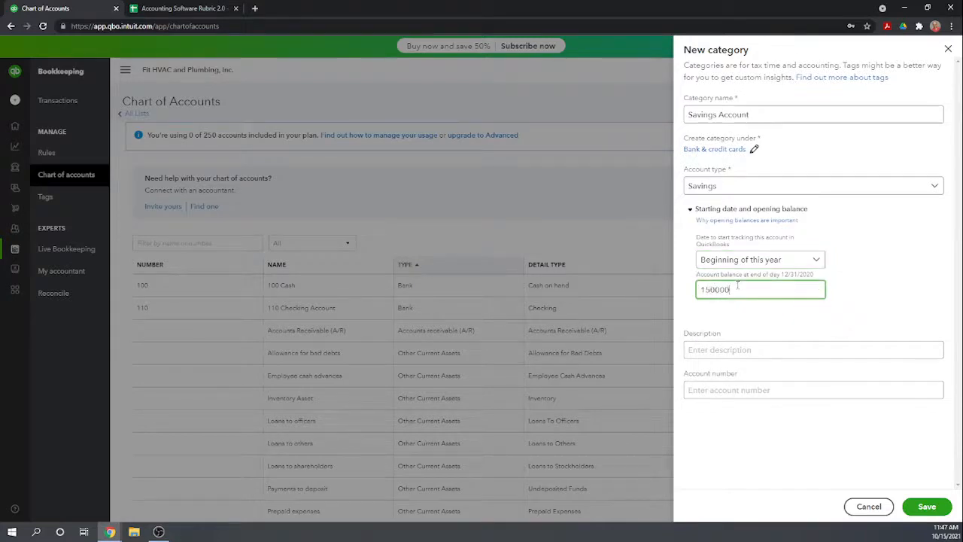
Assign account number 120 to the Savings Account, leave its description blank, and save it.
key(Tab)
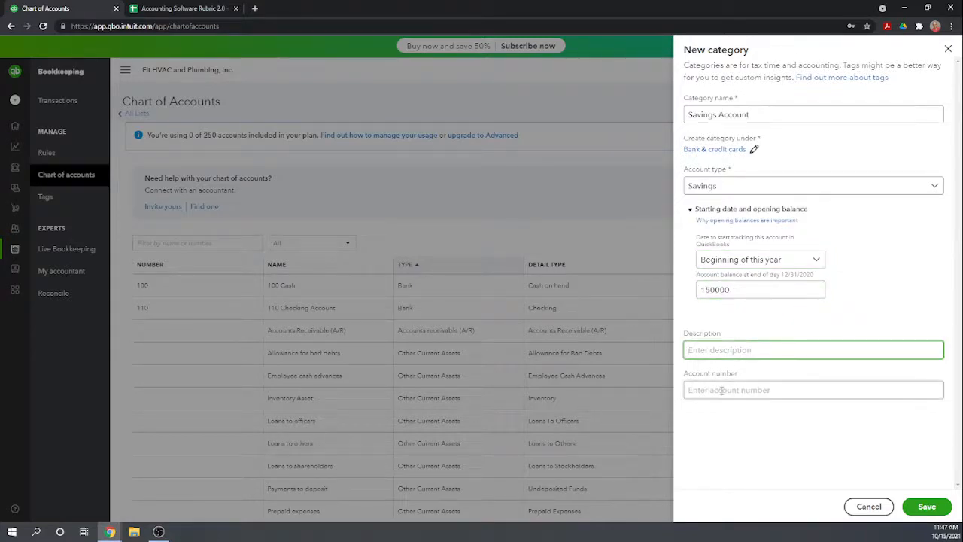
click(721, 390)
text(120)
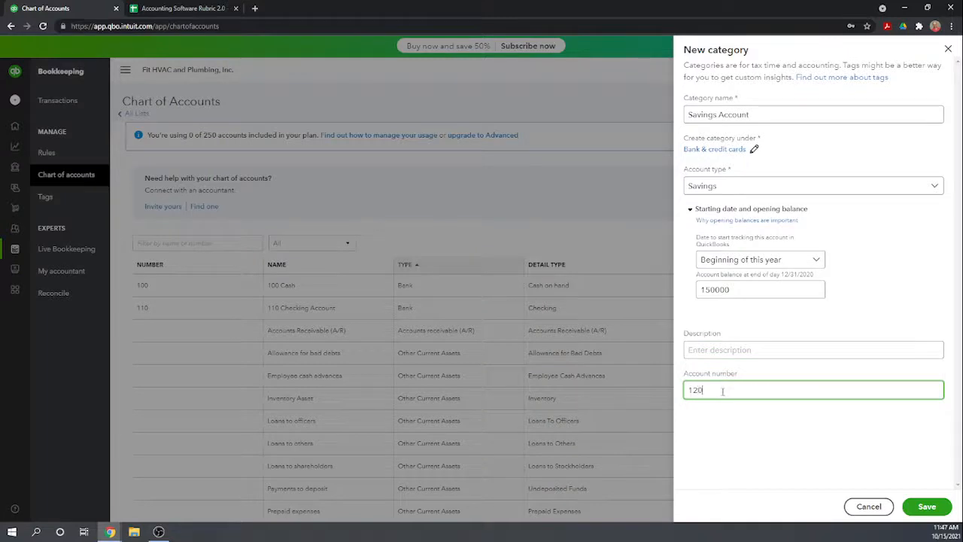
click(926, 507)
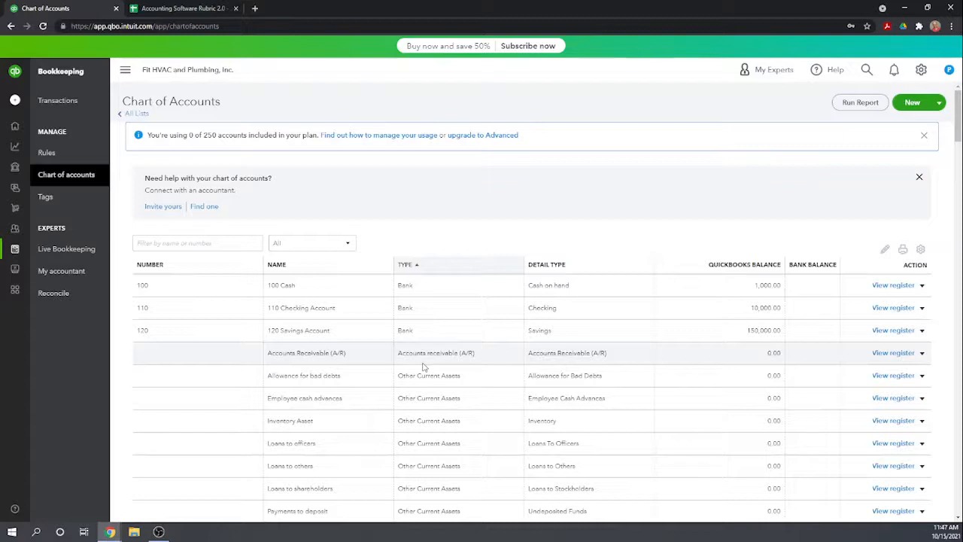
Check the Accounts Receivable (A/R) account's available actions and its register for a way to edit it, and return to the chart of accounts.
click(922, 354)
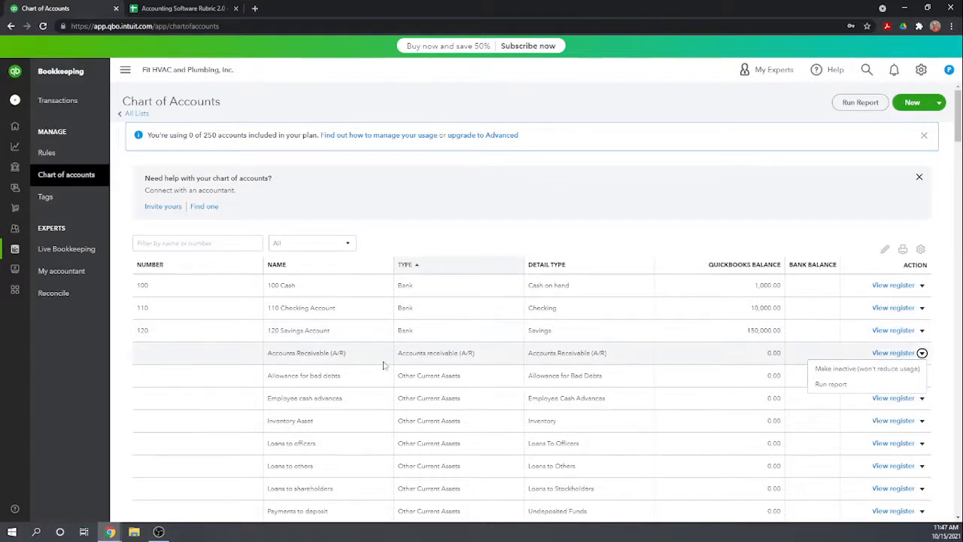
click(284, 352)
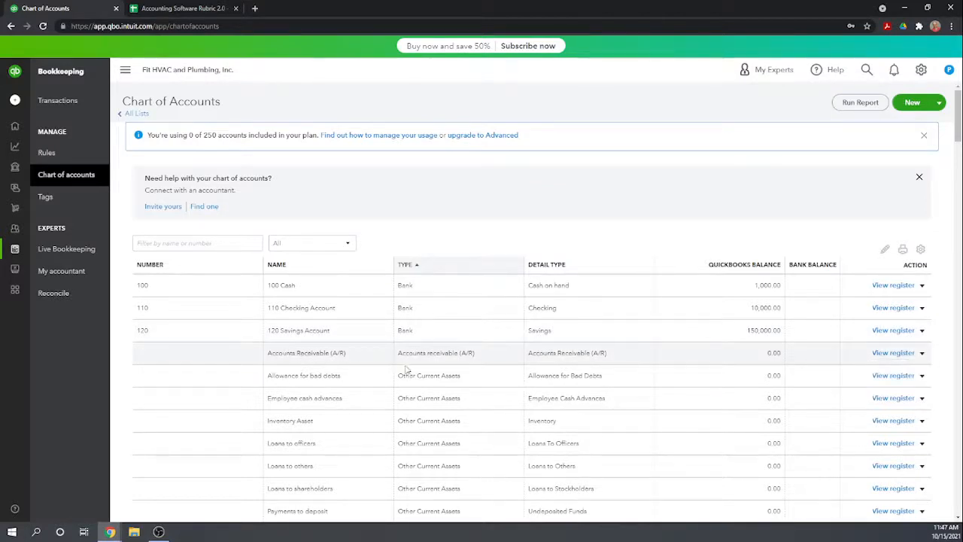
click(922, 353)
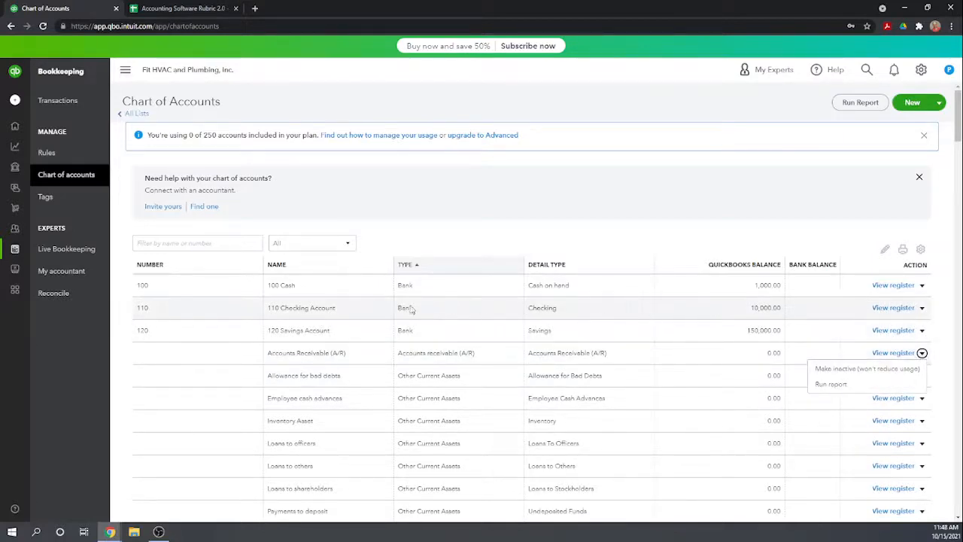
click(162, 356)
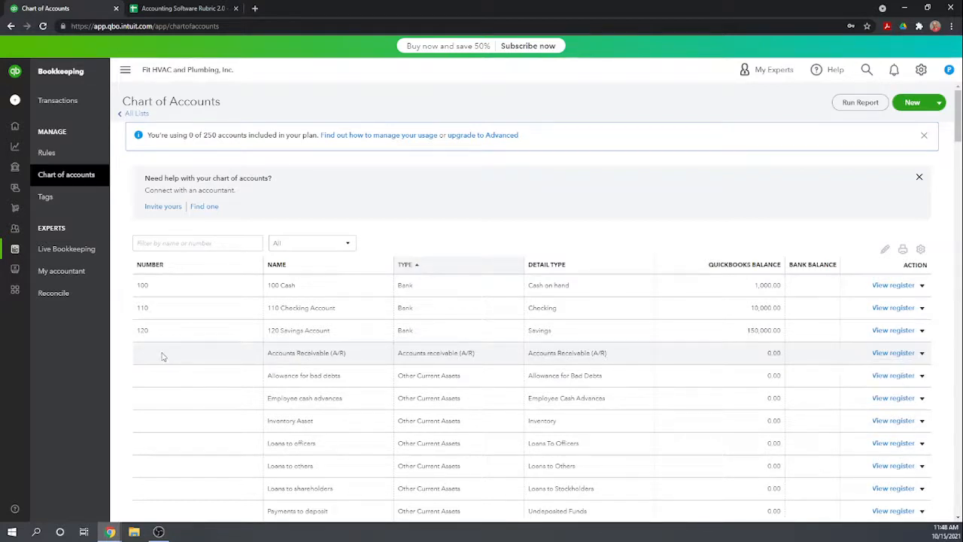
click(300, 356)
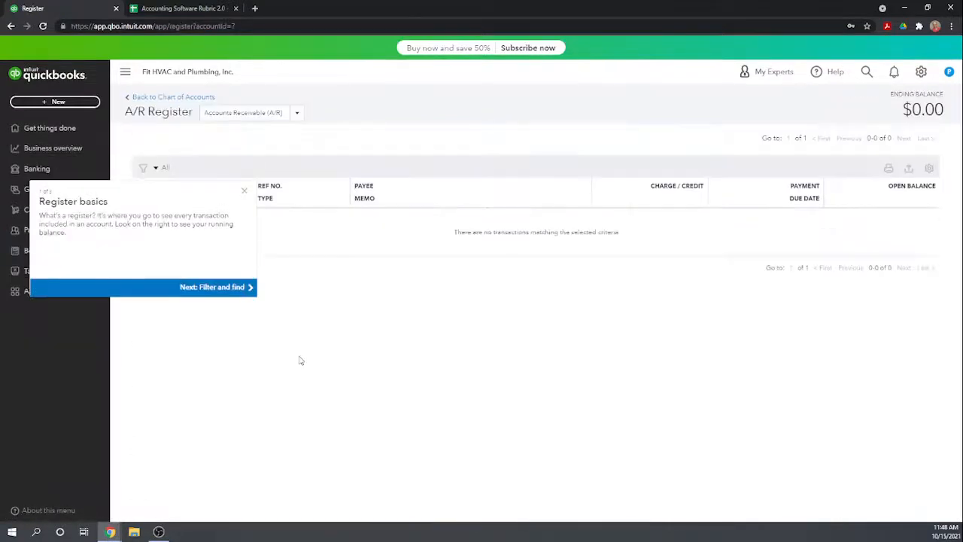
click(244, 191)
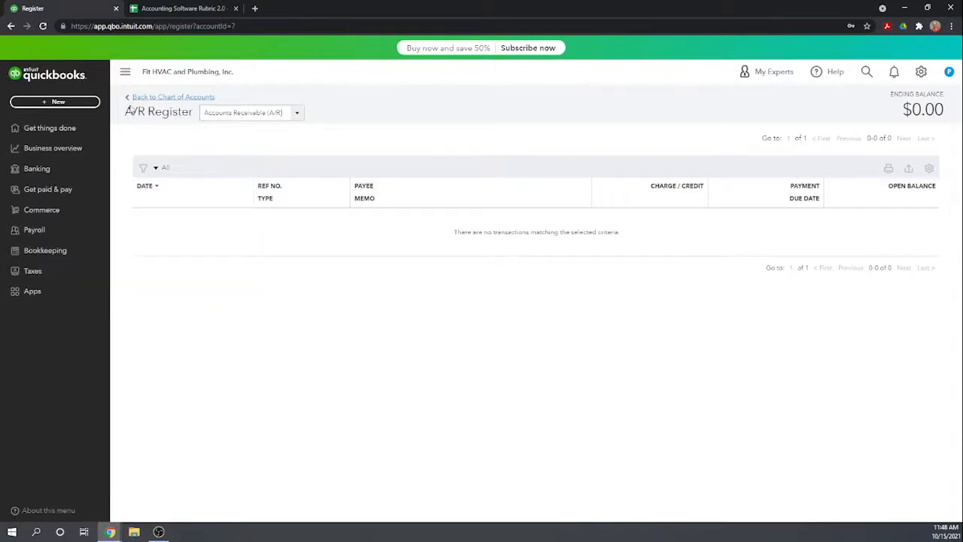
click(136, 98)
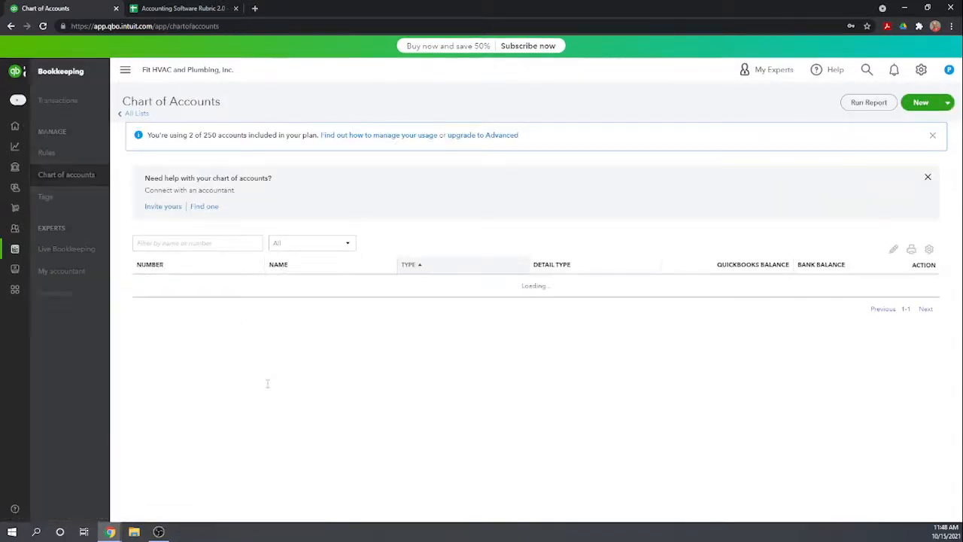
Assign account number 140 to the Inventory Asset account and save it.
scroll(362, 338, down, 1)
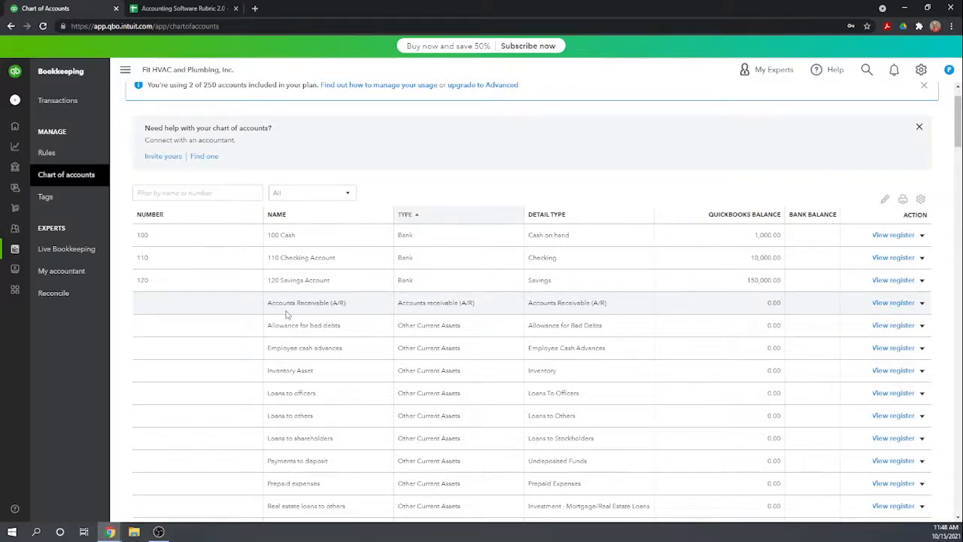
scroll(286, 314, down, 1)
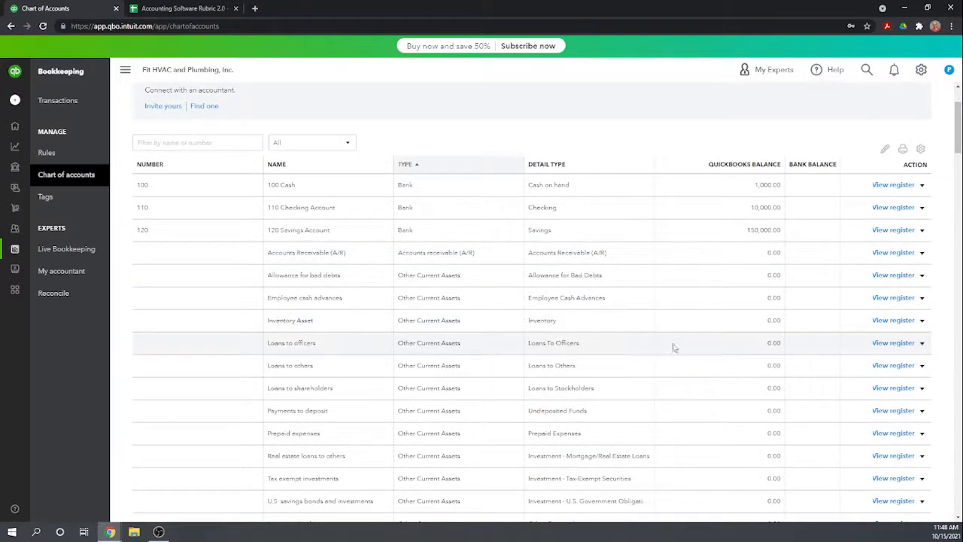
click(922, 321)
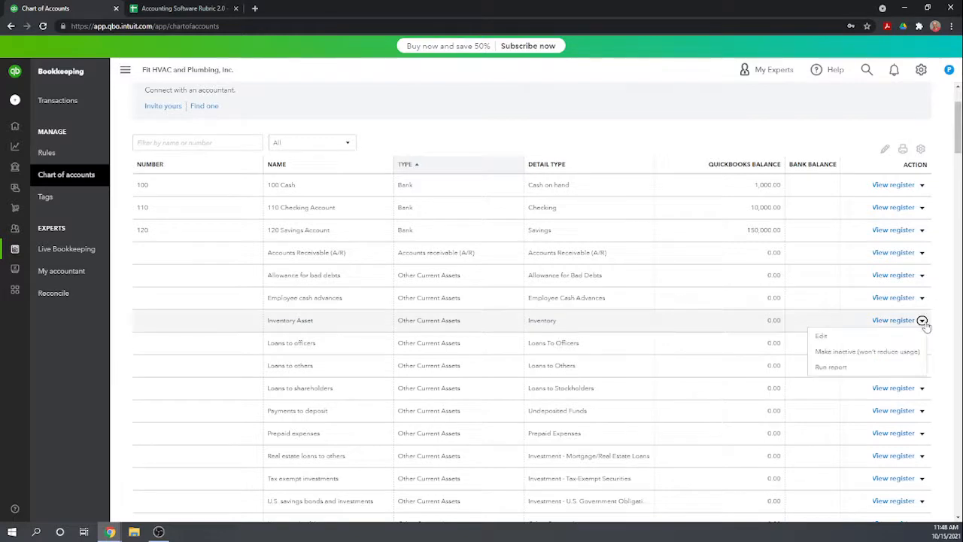
click(833, 337)
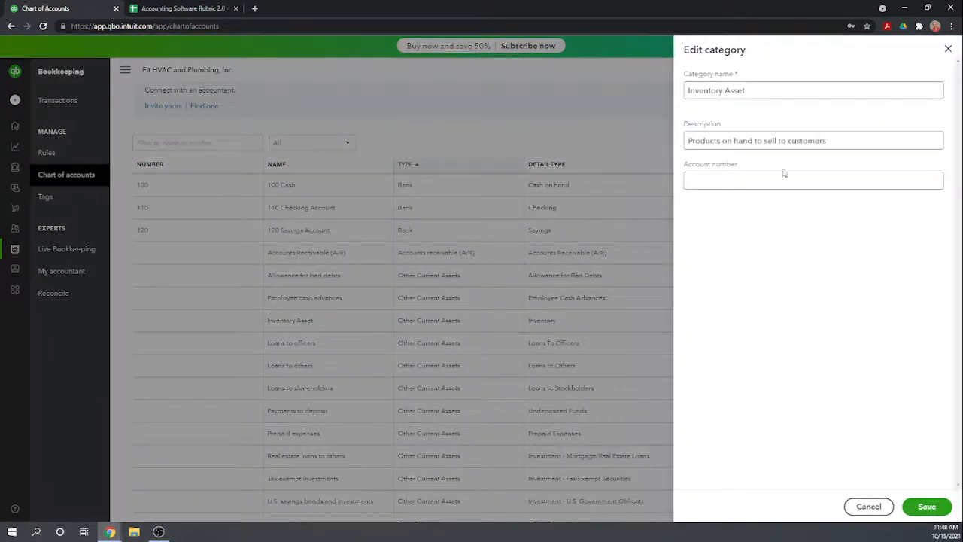
click(732, 182)
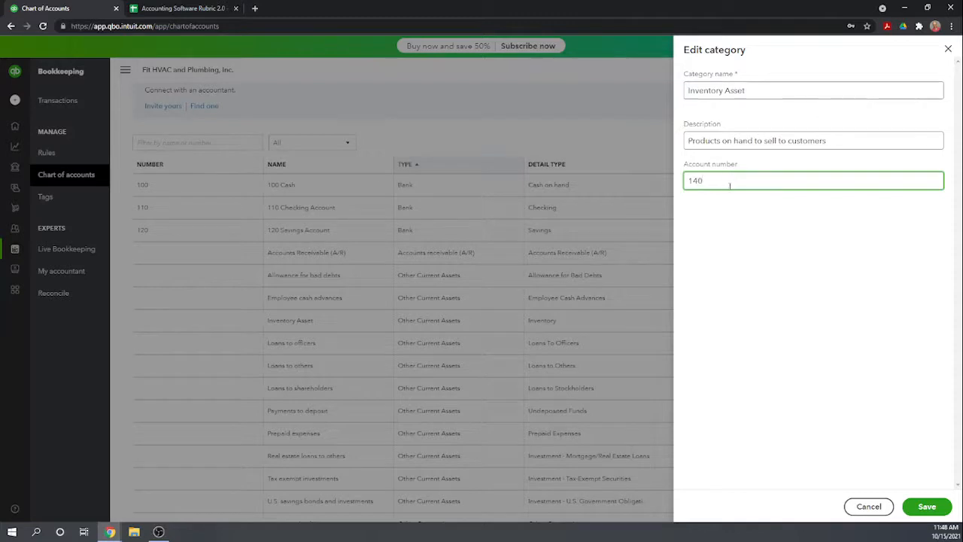
click(926, 508)
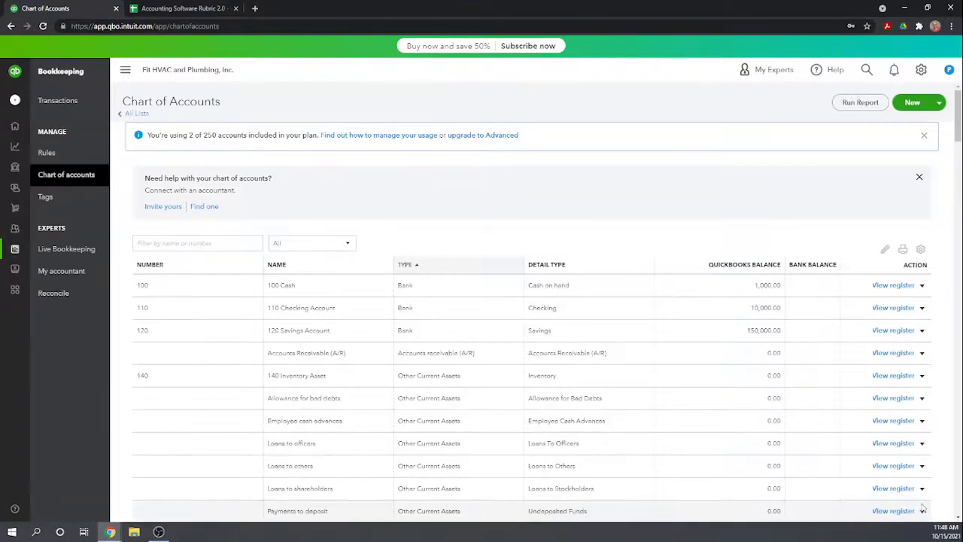
View the register of the Tools, machinery, and equipment fixed asset account and return to the chart of accounts.
scroll(459, 273, down, 1)
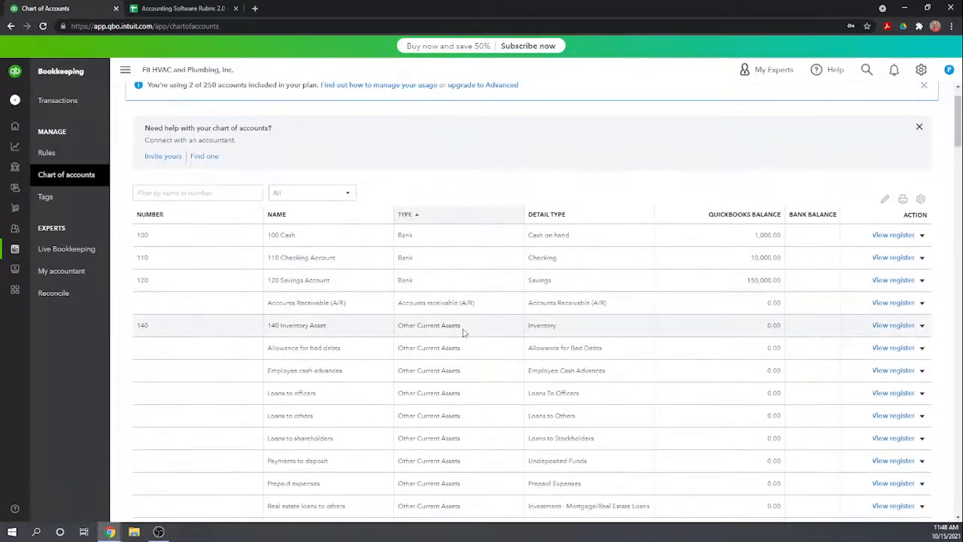
scroll(464, 333, down, 1)
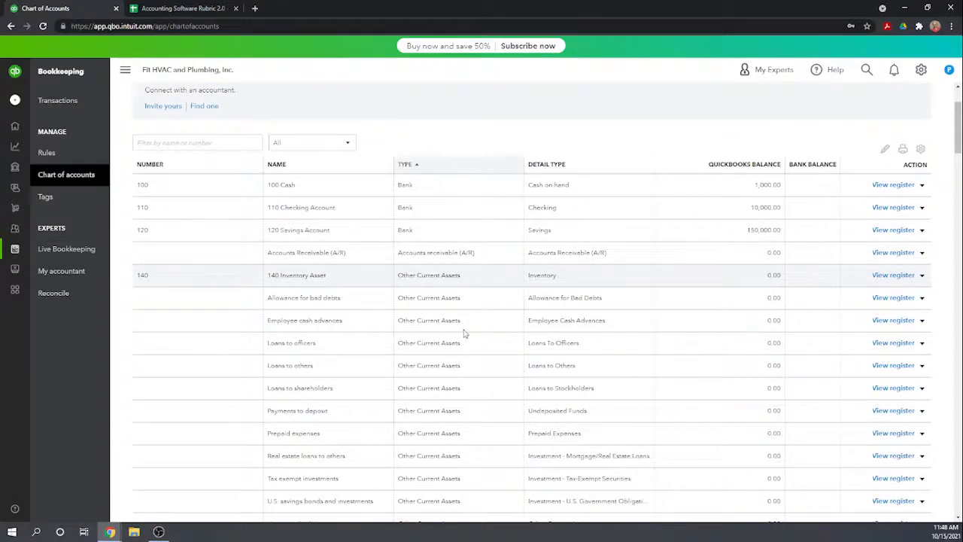
scroll(464, 333, down, 2)
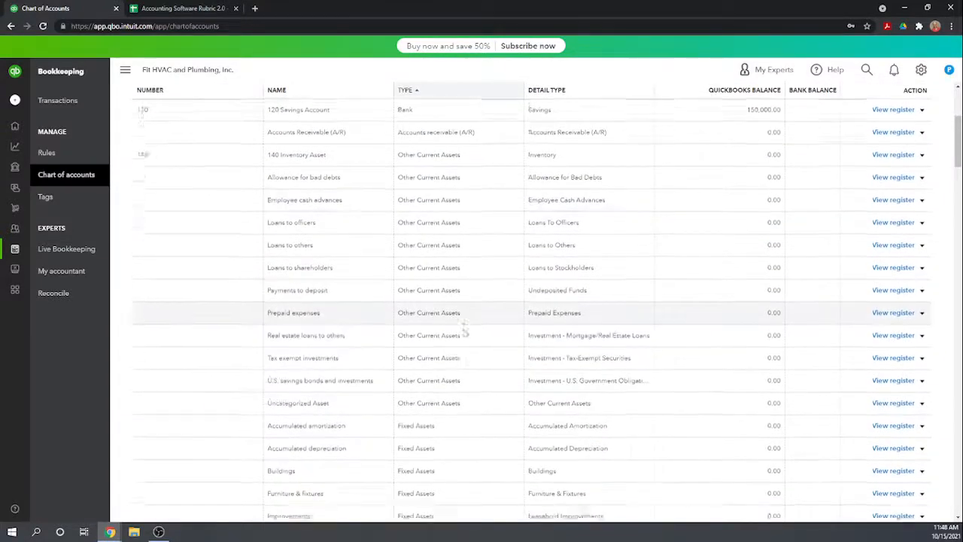
scroll(464, 334, down, 1)
scroll(387, 380, down, 2)
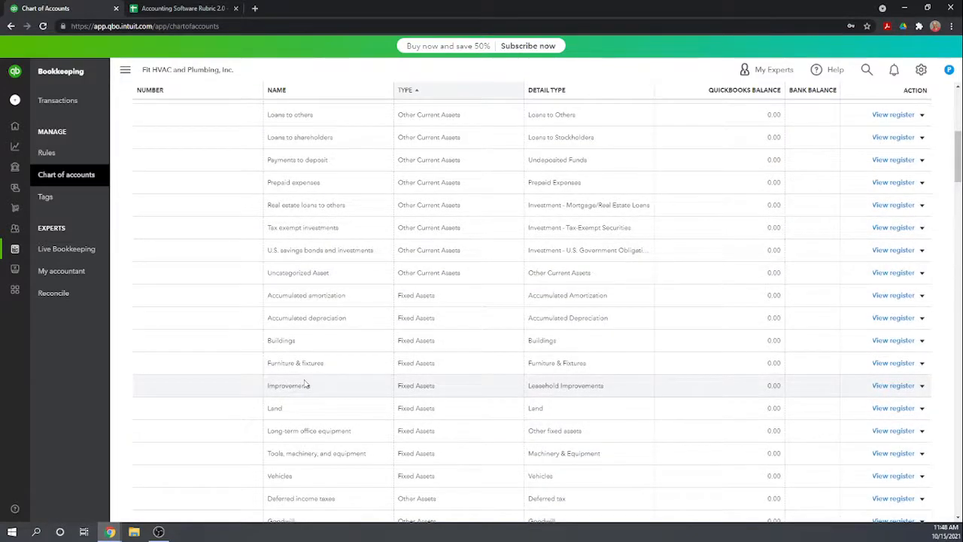
scroll(327, 443, down, 1)
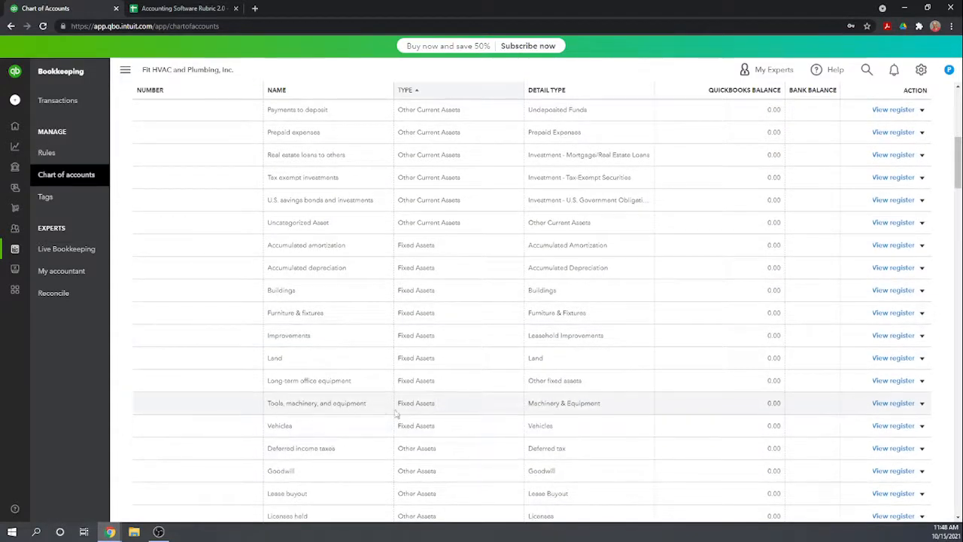
click(893, 403)
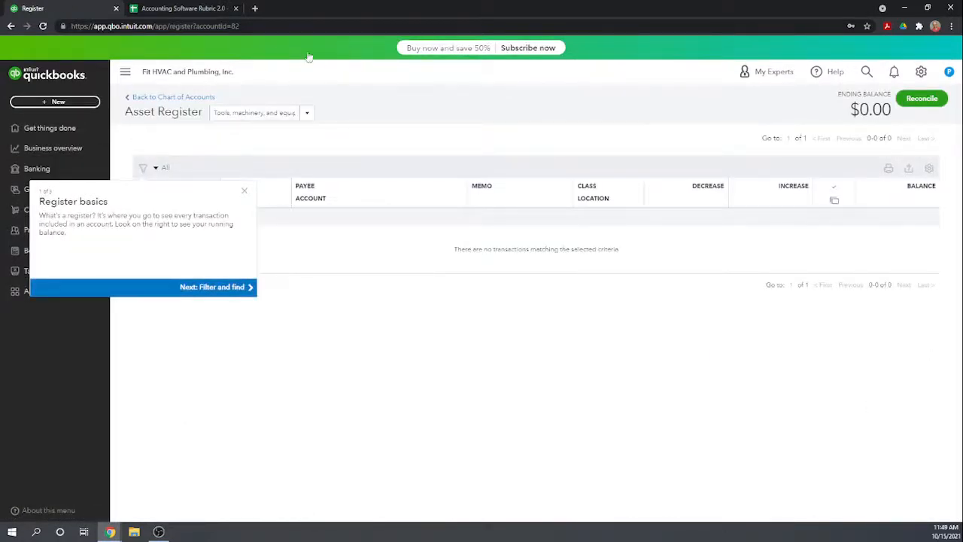
click(199, 98)
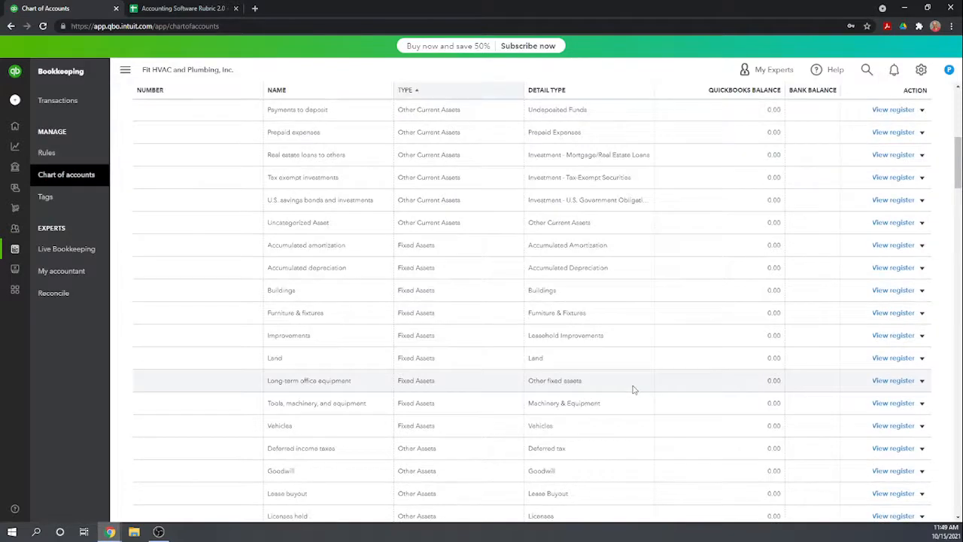
Assign account number 150 to the Tools, machinery, and equipment account and save it.
click(923, 404)
click(846, 426)
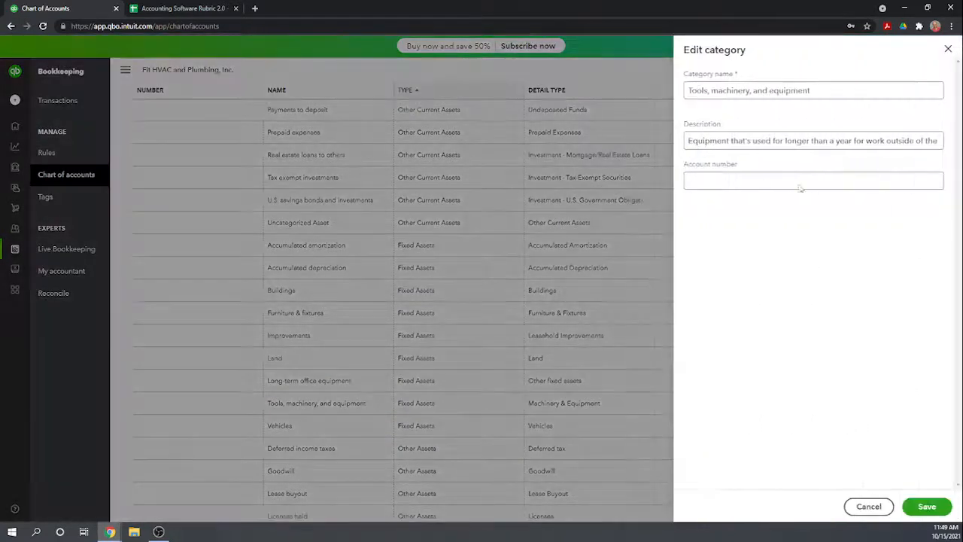
click(712, 182)
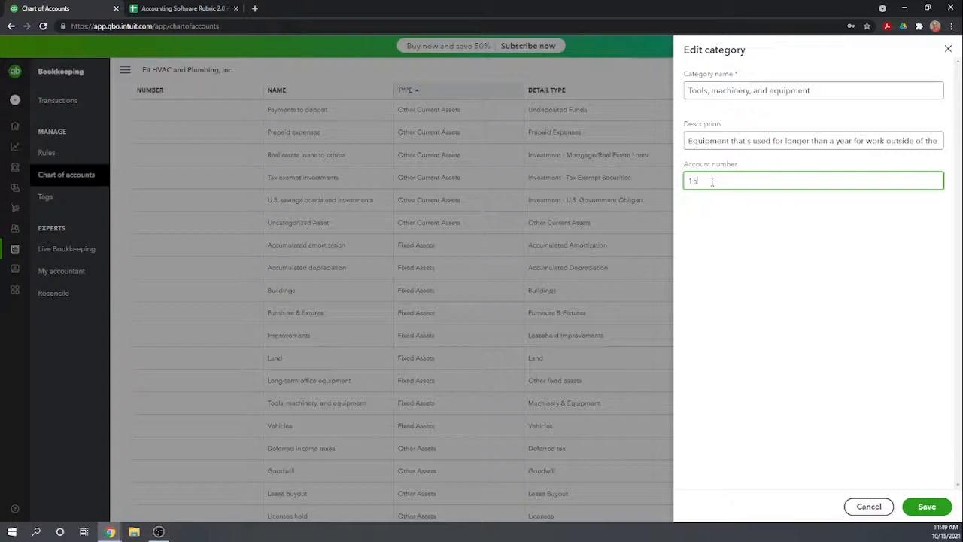
click(838, 352)
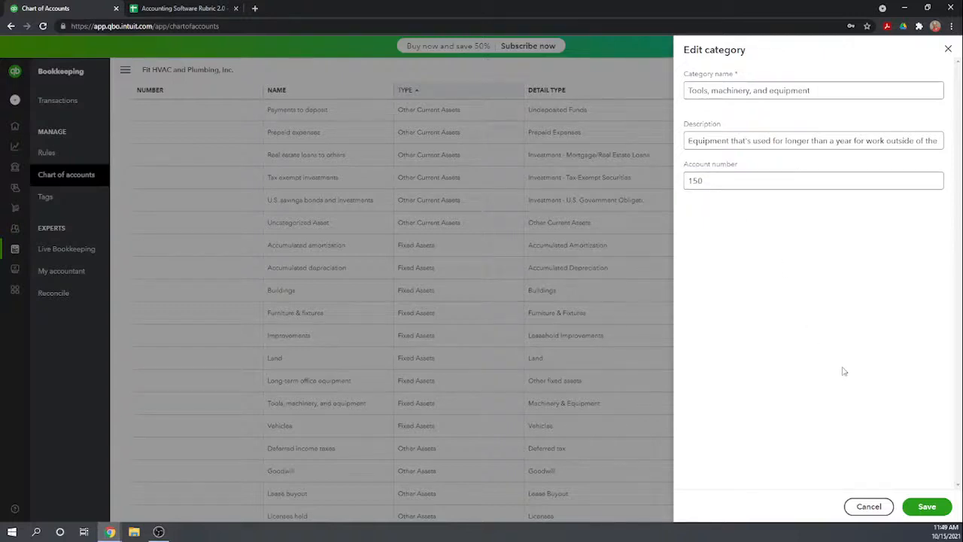
click(928, 507)
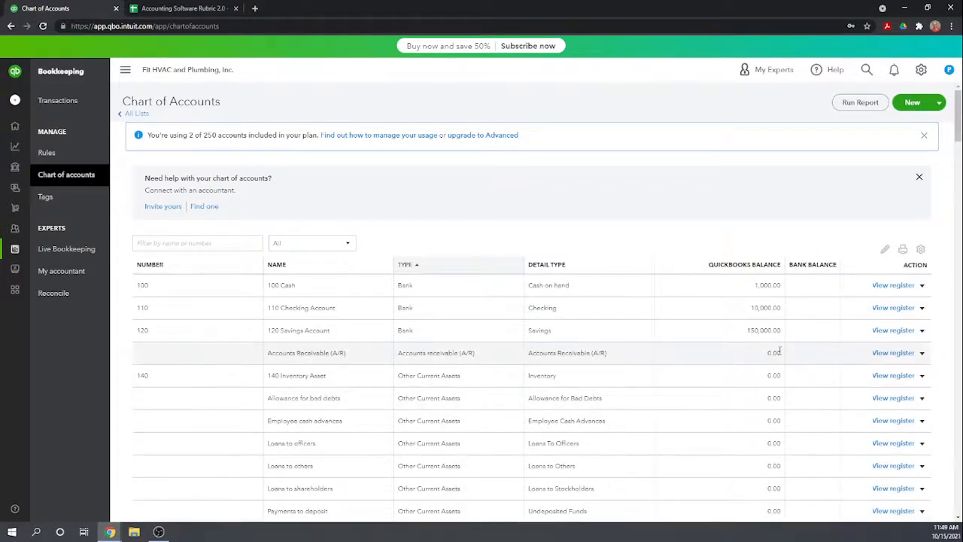
Reopen the Tools, machinery, and equipment account for editing.
scroll(780, 351, down, 4)
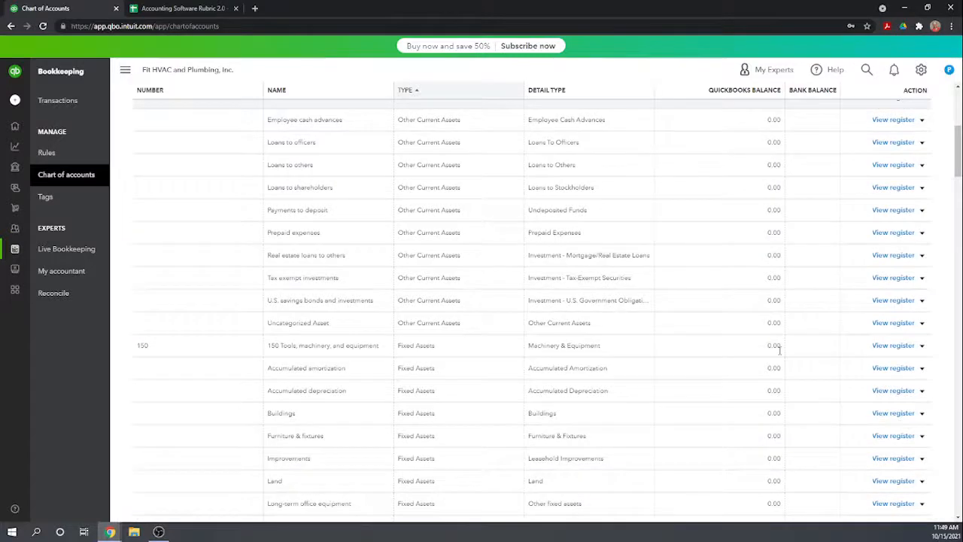
click(922, 345)
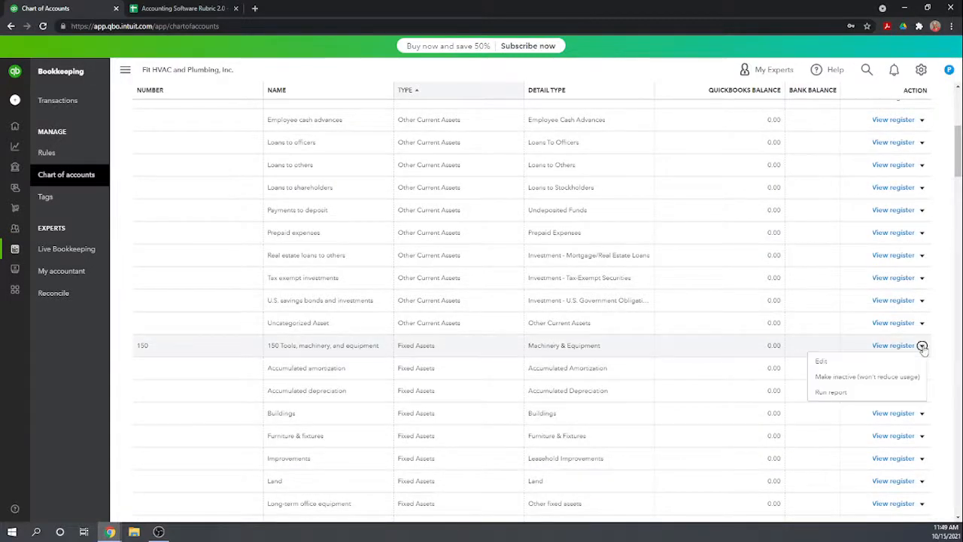
click(823, 362)
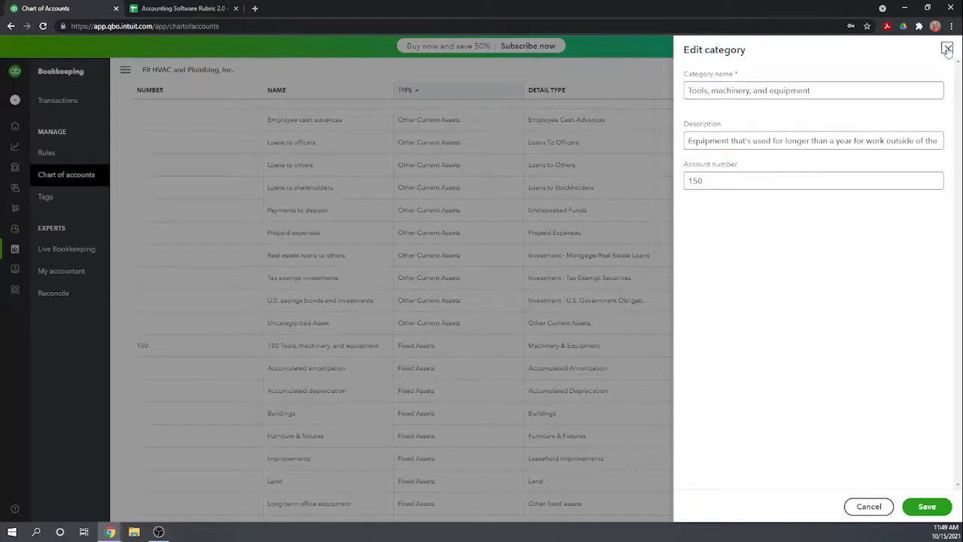
Close the open account editor, assign account number 160 to the Vehicles fixed asset account and save it.
click(948, 50)
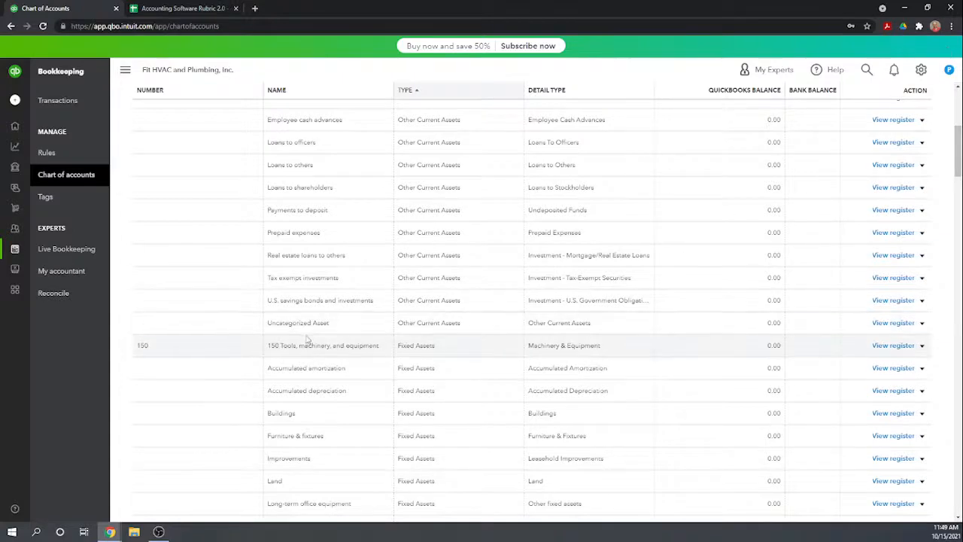
scroll(308, 340, down, 1)
scroll(320, 335, down, 1)
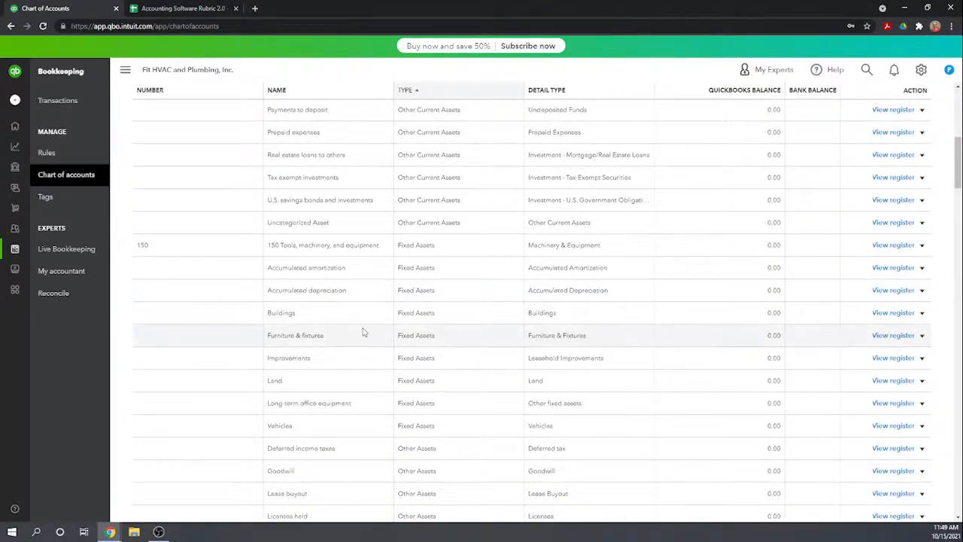
scroll(361, 332, down, 1)
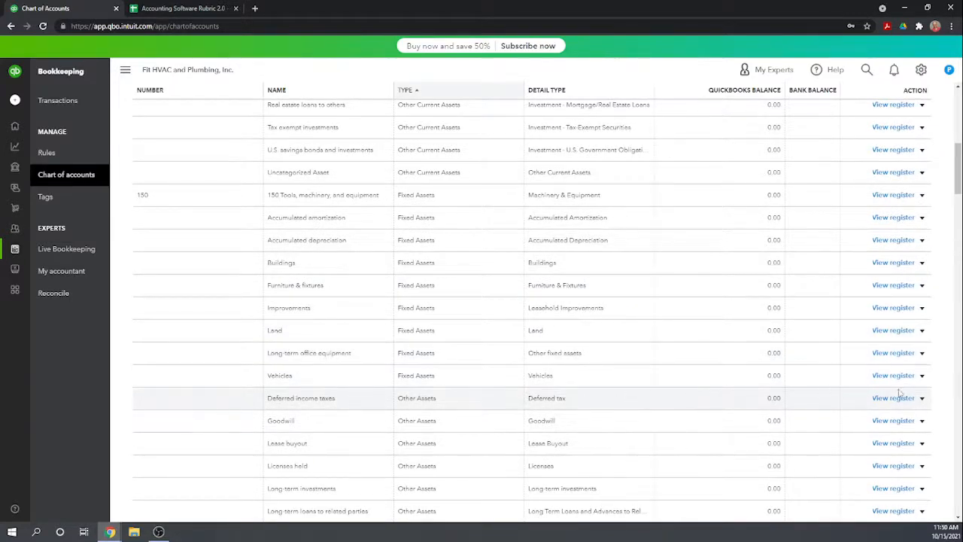
click(922, 374)
click(841, 392)
click(737, 179)
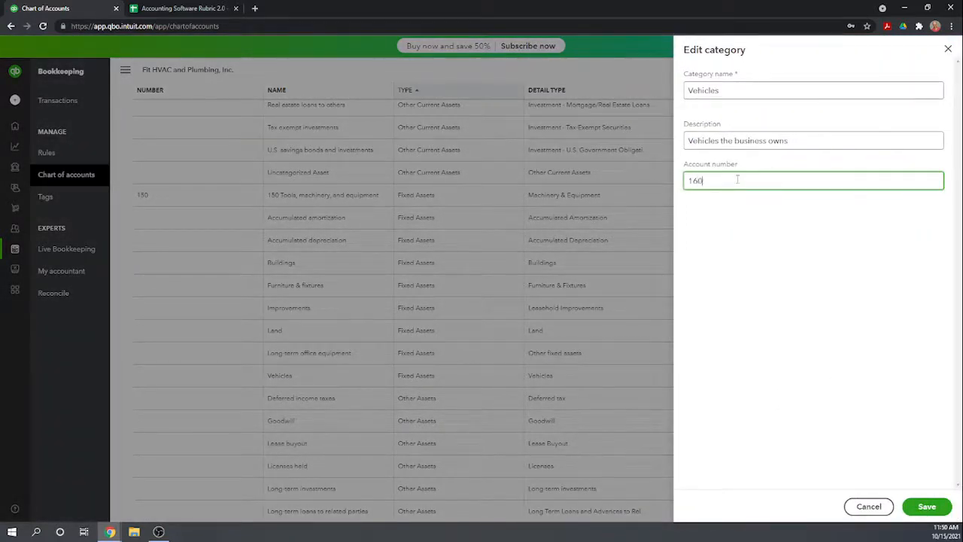
click(763, 274)
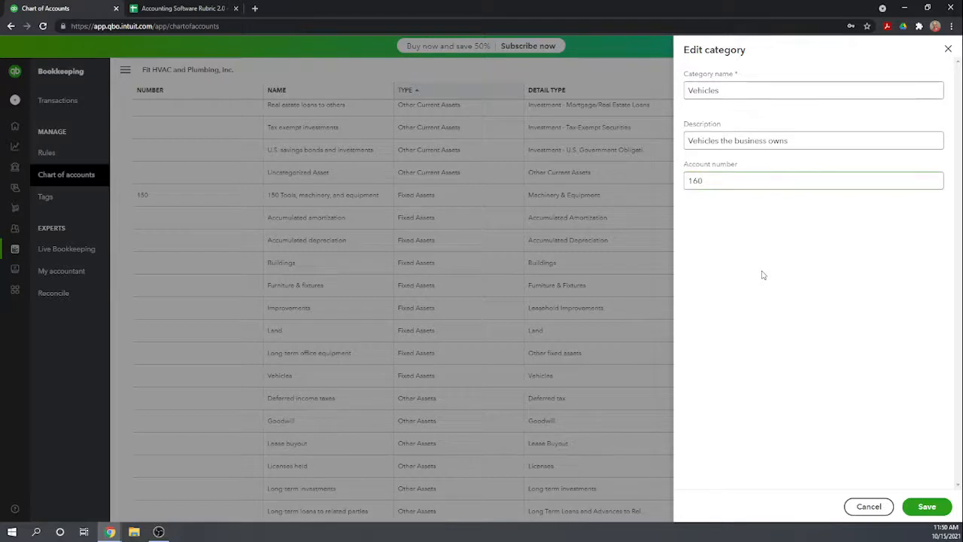
click(928, 507)
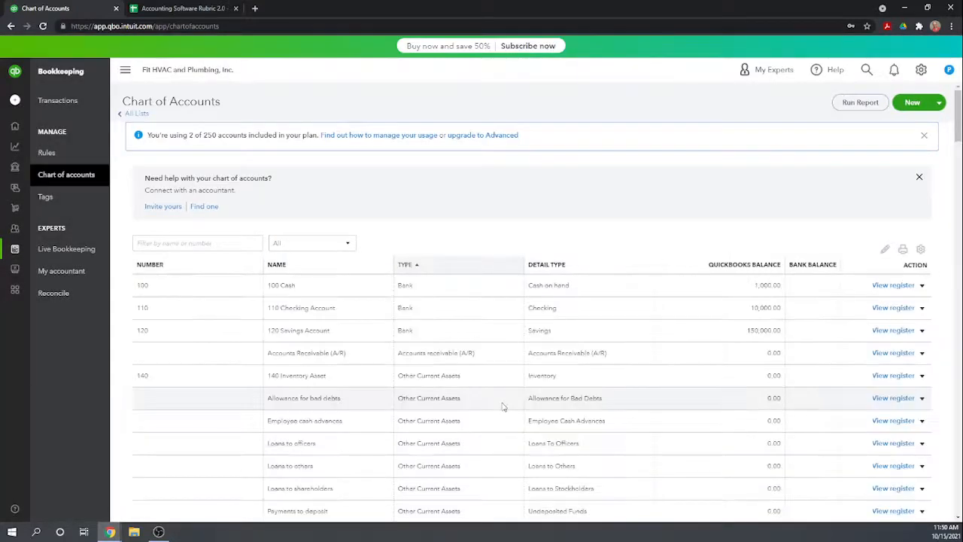
Reopen the Vehicles account for editing to check its available fields, and close it without changes.
scroll(504, 408, down, 5)
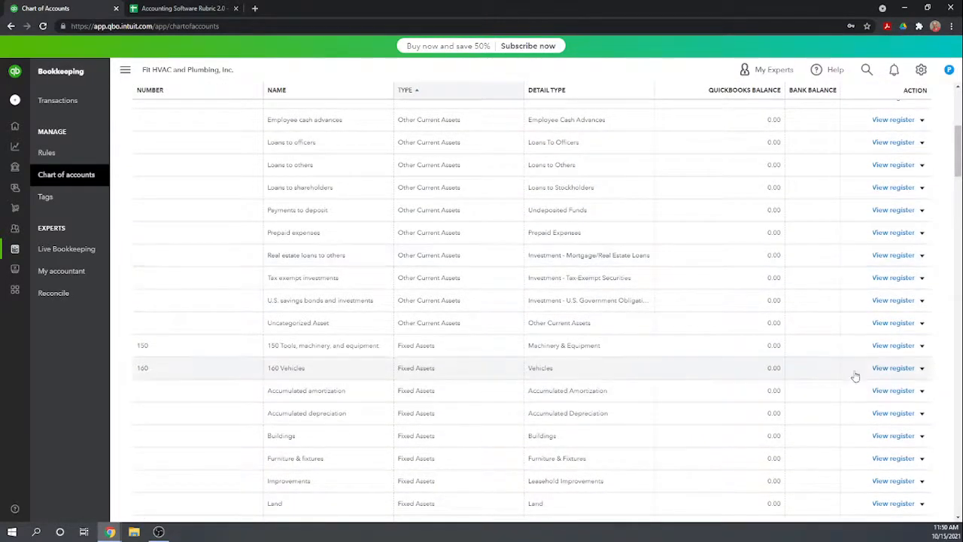
click(922, 369)
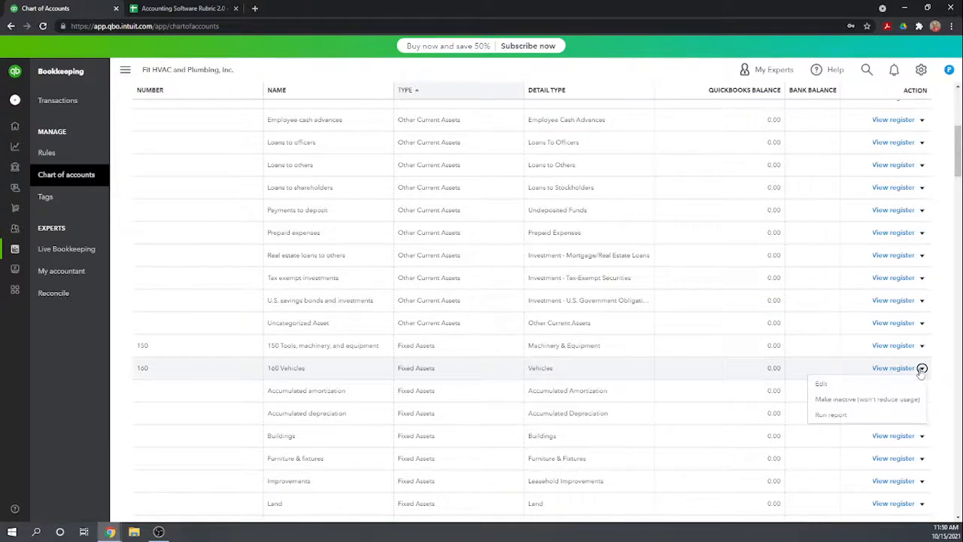
click(821, 384)
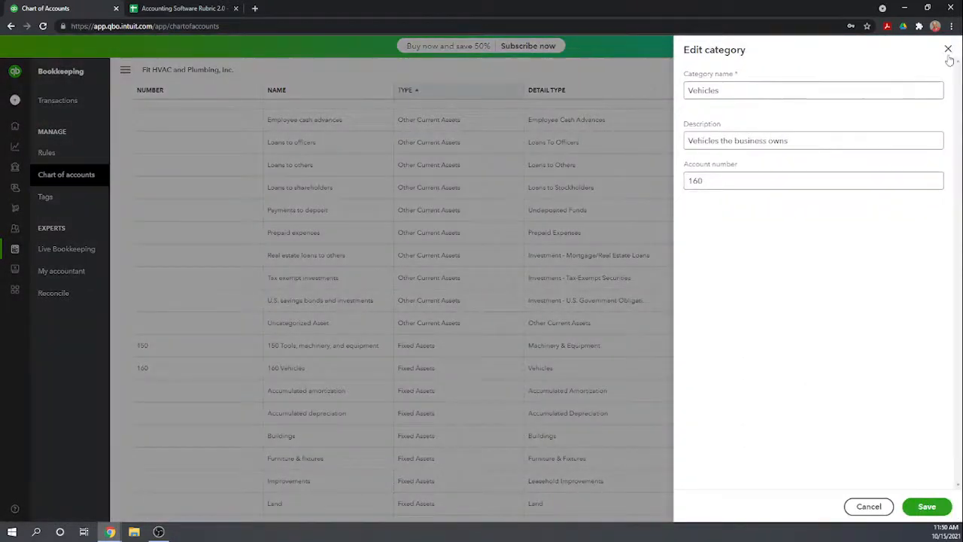
click(948, 50)
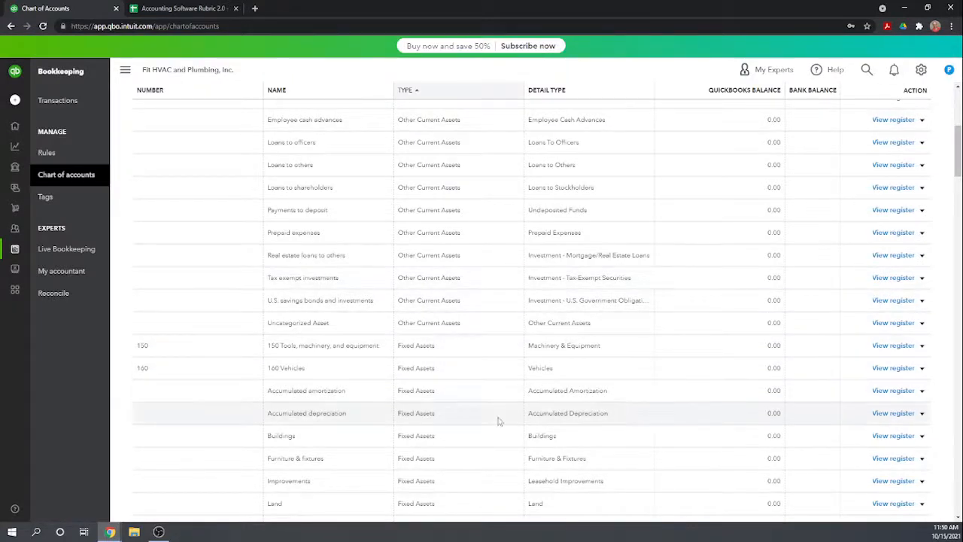
Assign account number 190 to the Accumulated depreciation account and save it.
click(922, 413)
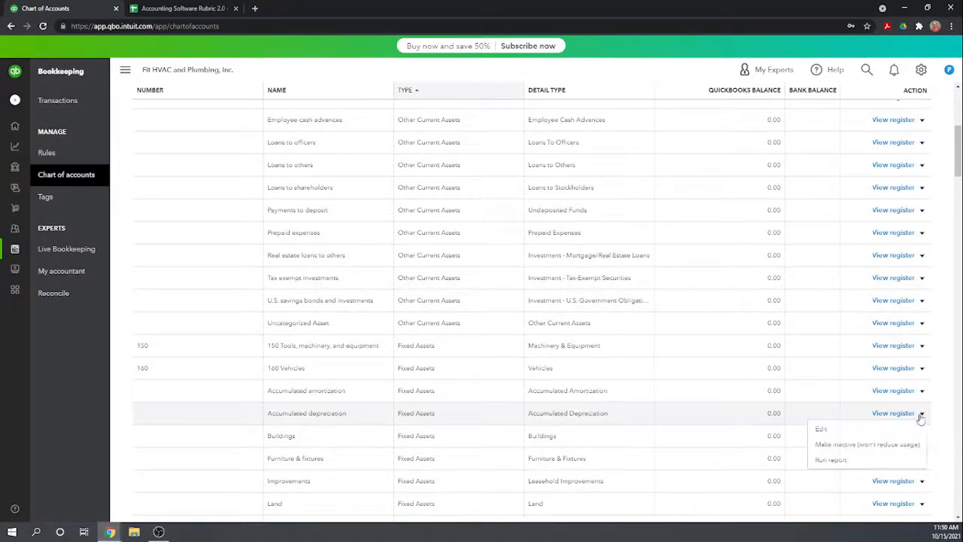
click(842, 430)
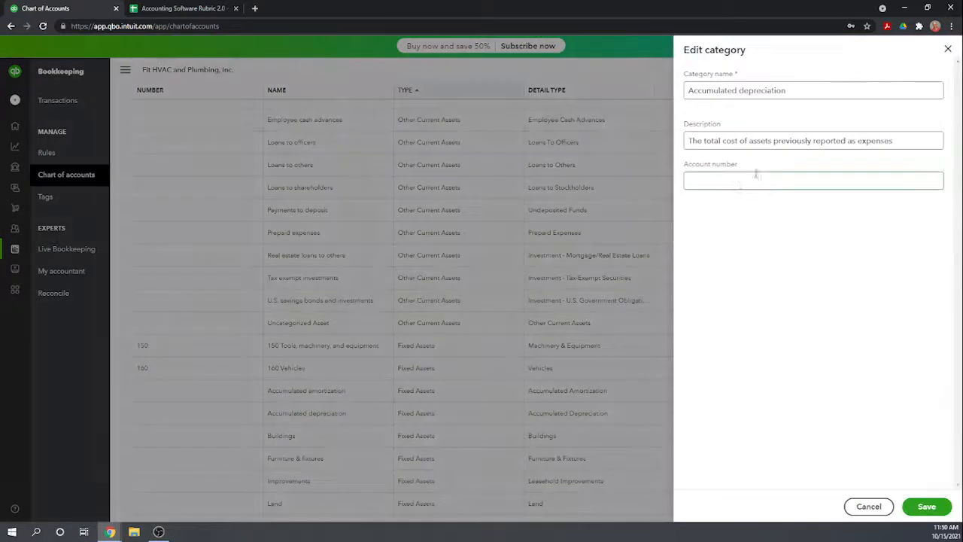
click(739, 183)
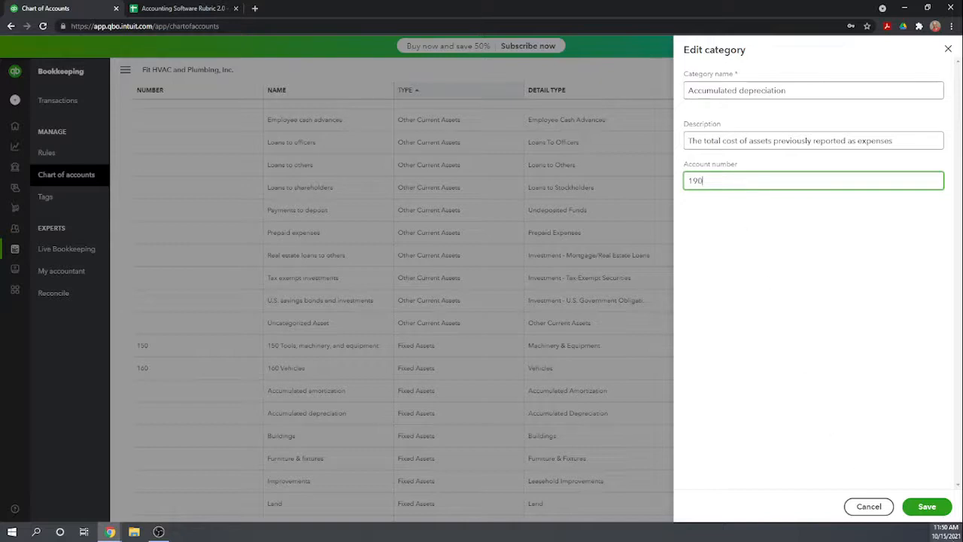
click(932, 509)
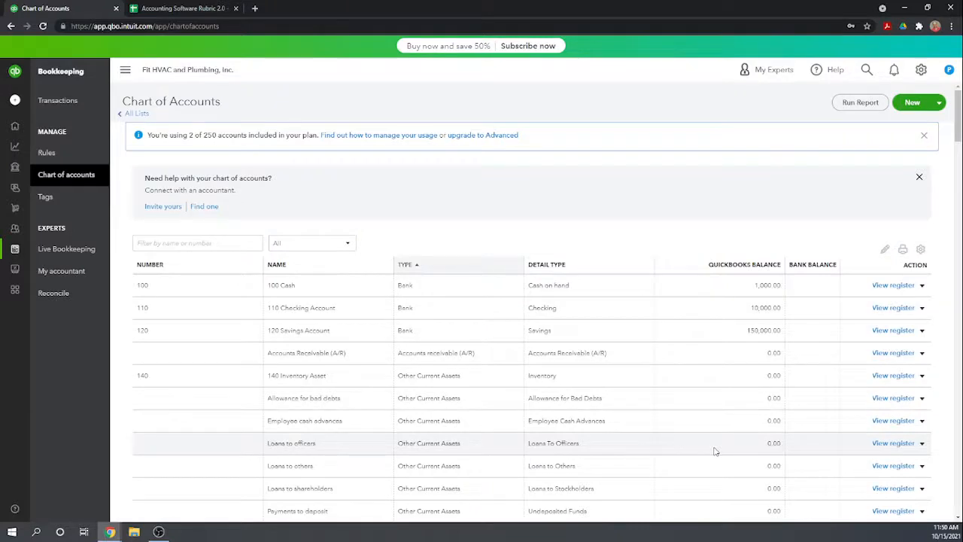
Check which actions are available for the Accounts Payable (A/P) account and look through the liability accounts.
scroll(482, 354, down, 3)
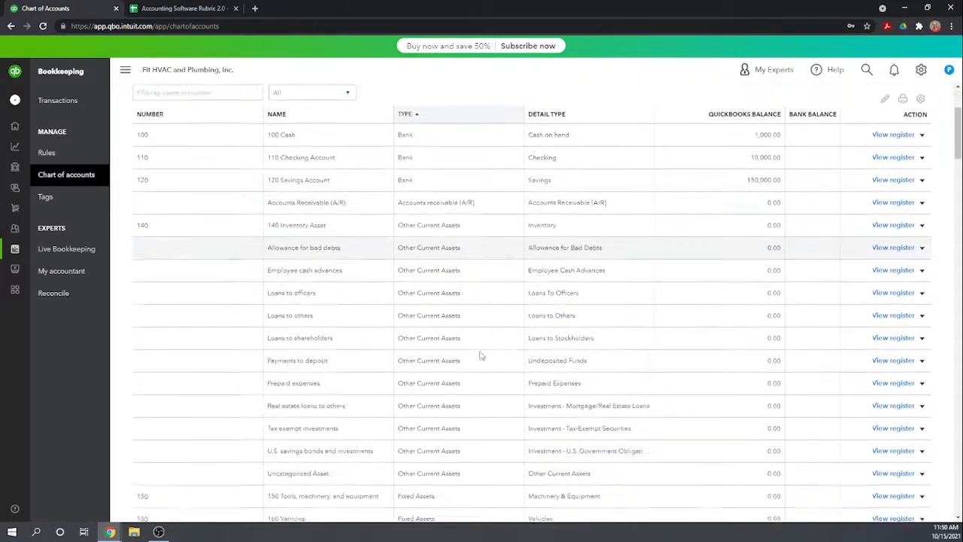
scroll(481, 354, down, 3)
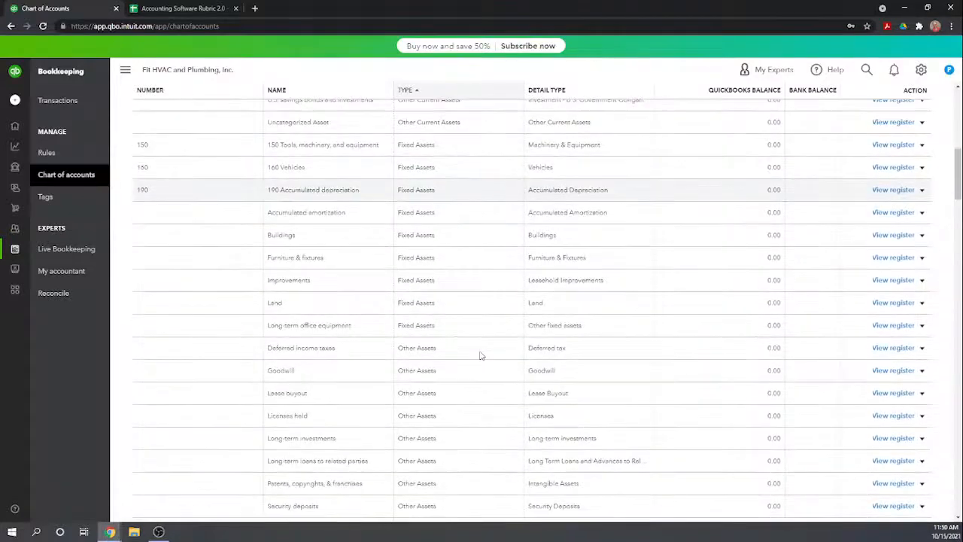
scroll(482, 355, down, 1)
scroll(482, 355, down, 4)
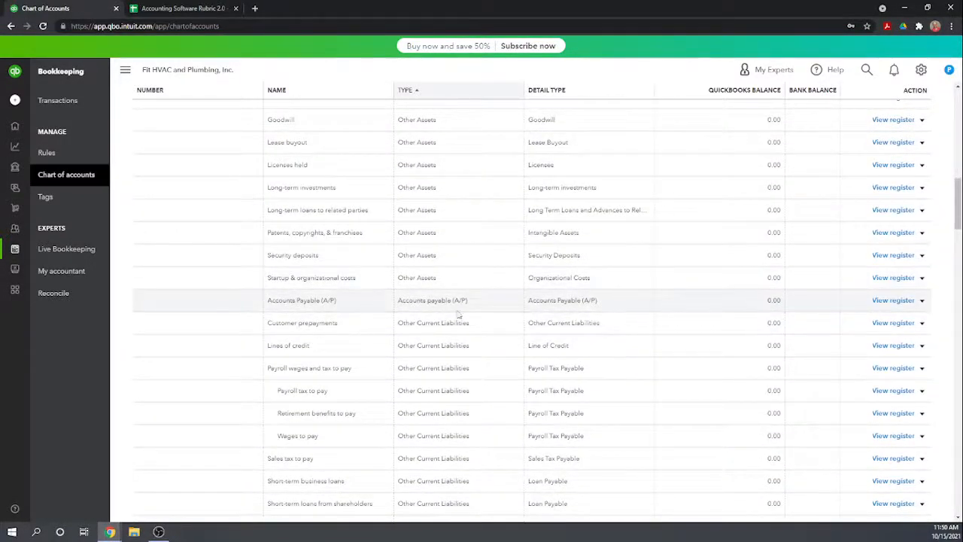
click(922, 301)
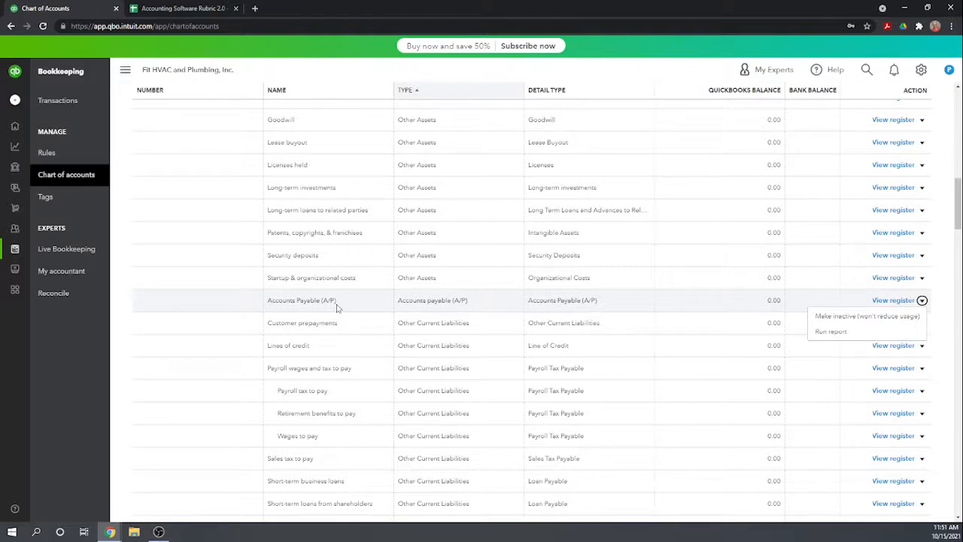
scroll(337, 307, down, 1)
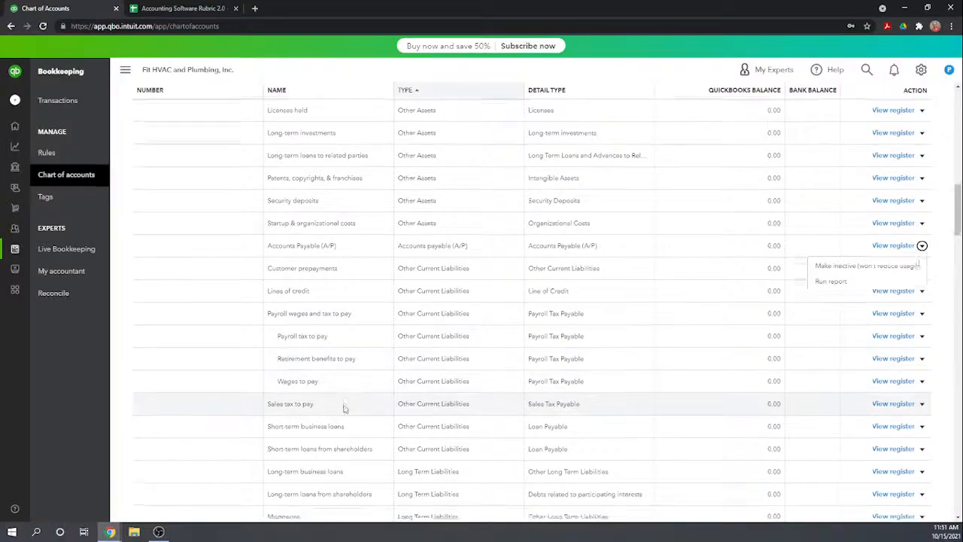
scroll(344, 406, down, 1)
scroll(345, 407, up, 1)
scroll(924, 151, up, 10)
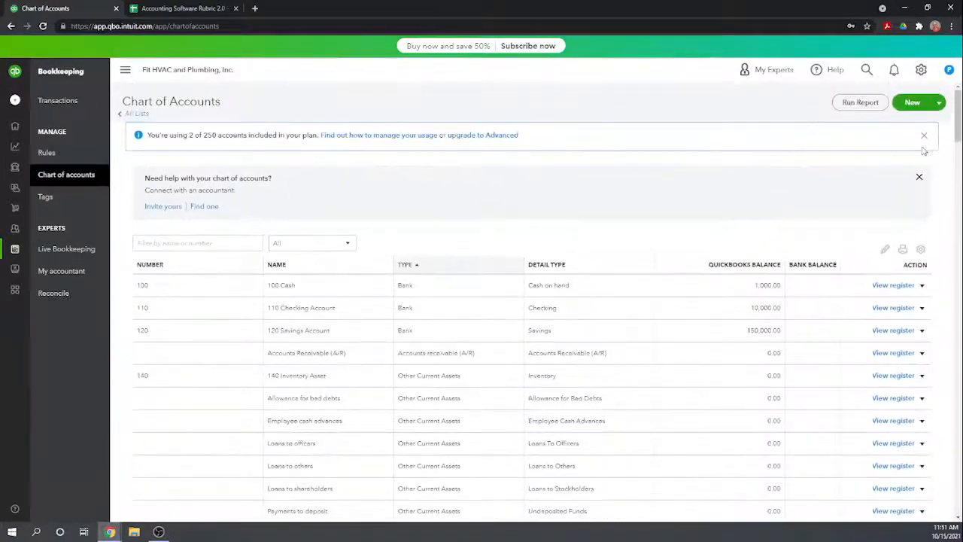
Start a new category named Credit Card Payable and place it under Lines of credit in Loans & money owed (Liabilities).
click(911, 102)
click(761, 115)
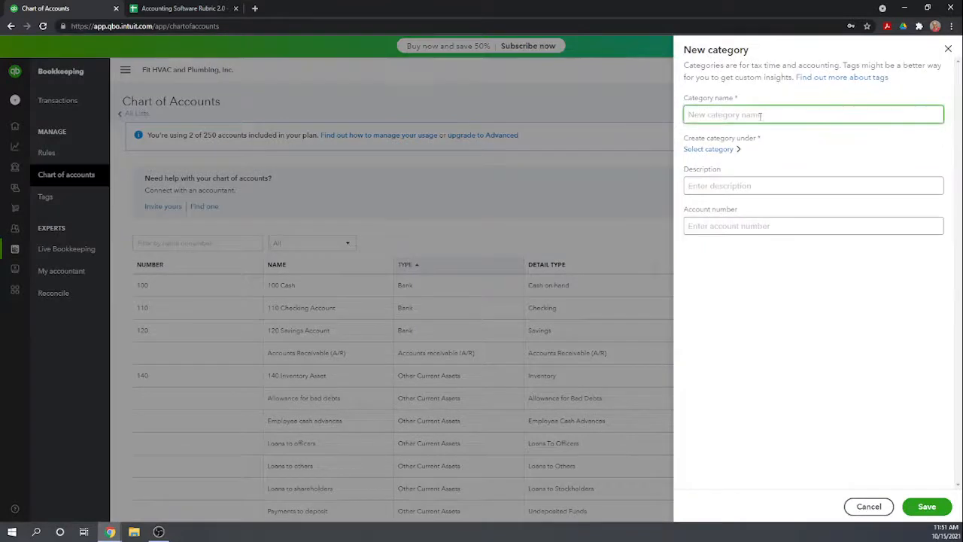
text(Credit Card Payable)
click(727, 149)
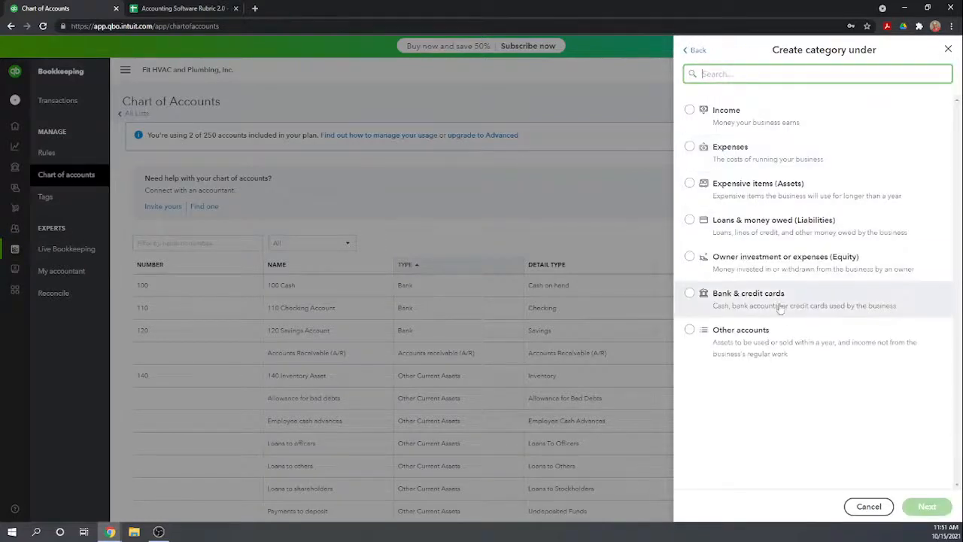
click(690, 220)
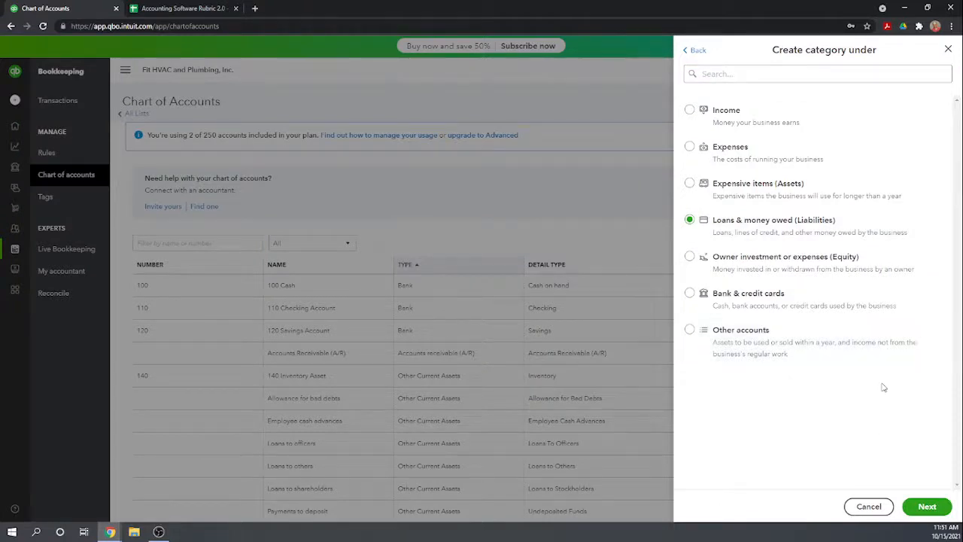
click(928, 507)
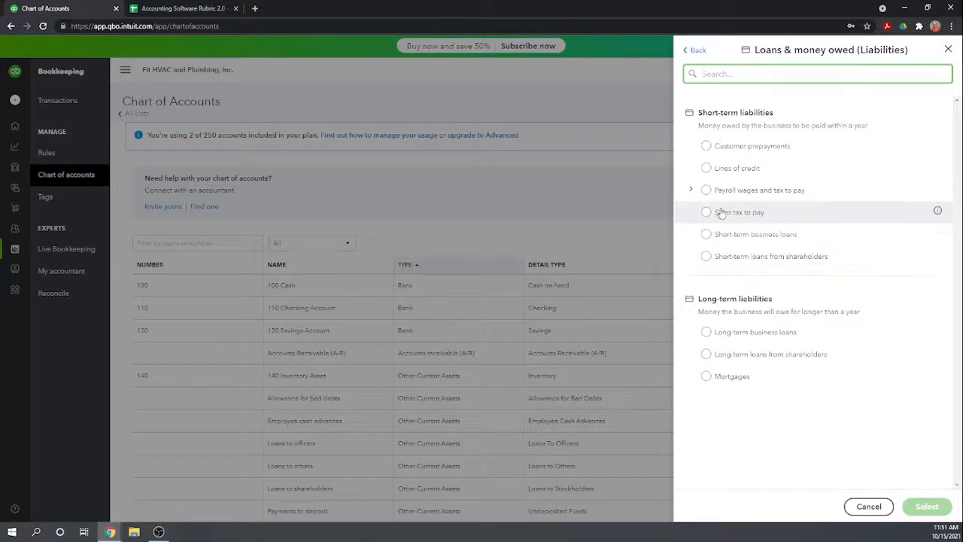
click(707, 169)
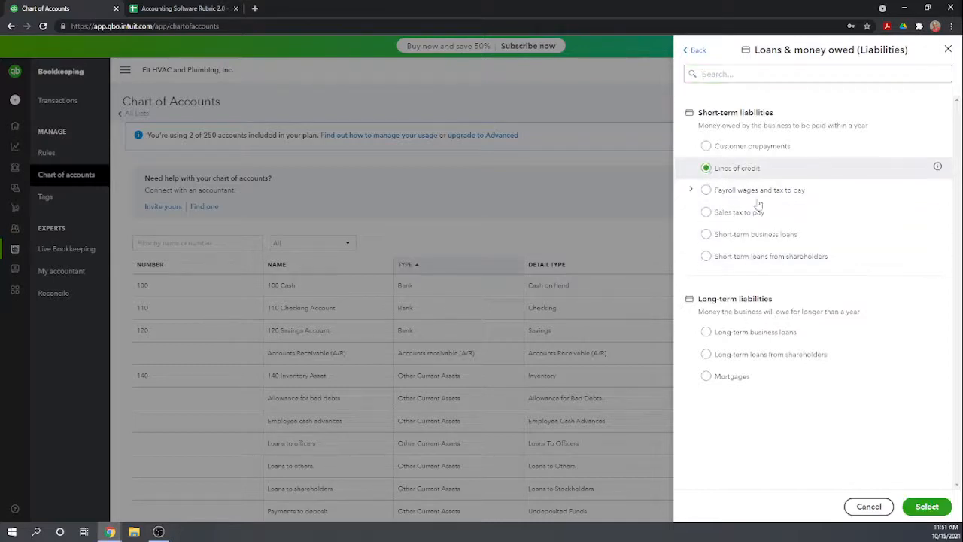
click(928, 508)
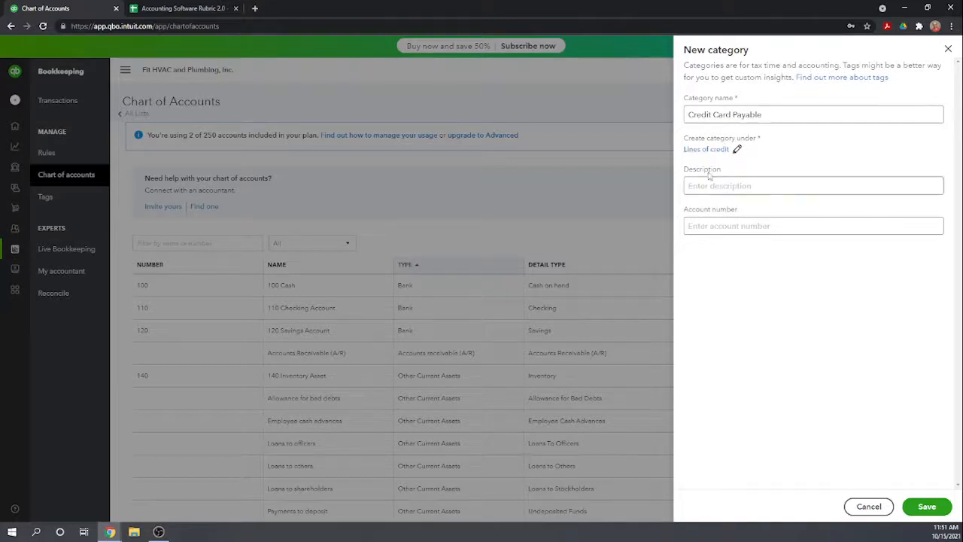
Review the parent category options for Credit Card Payable and keep Lines of credit selected.
click(710, 150)
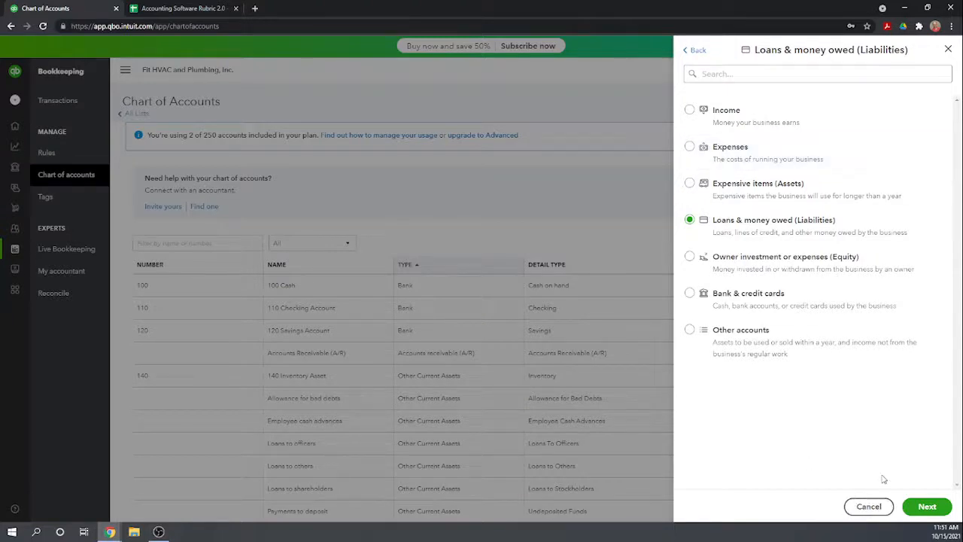
click(928, 507)
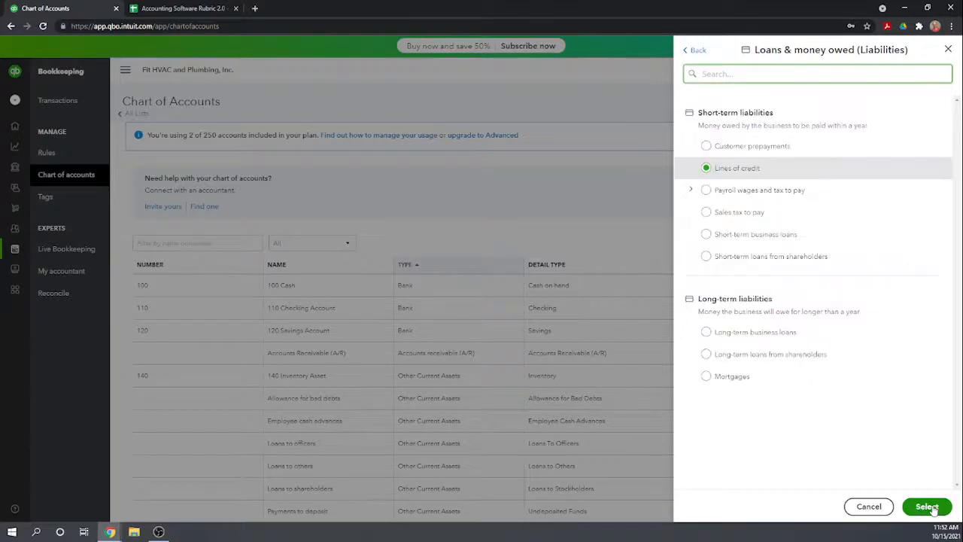
click(928, 507)
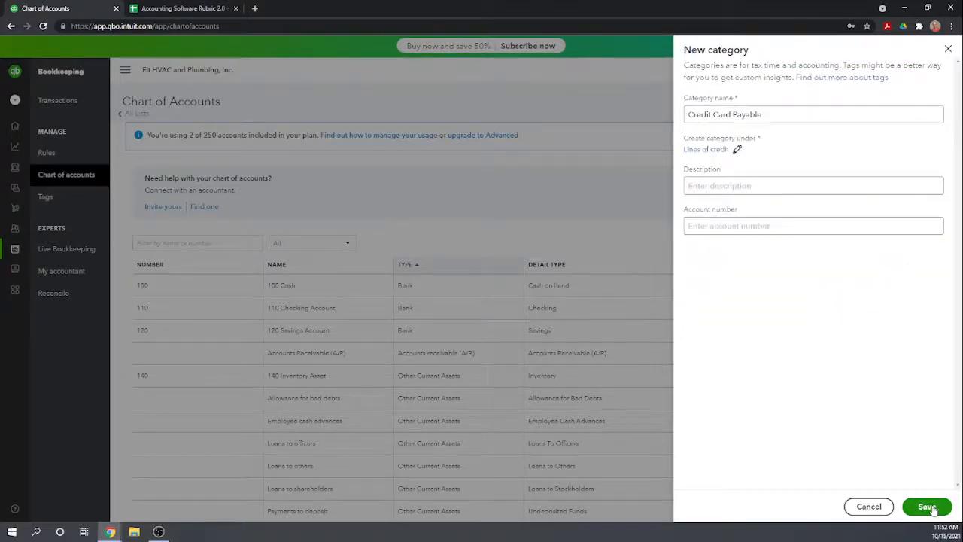
Give the new Credit Card Payable category account number 210 and save it.
click(729, 233)
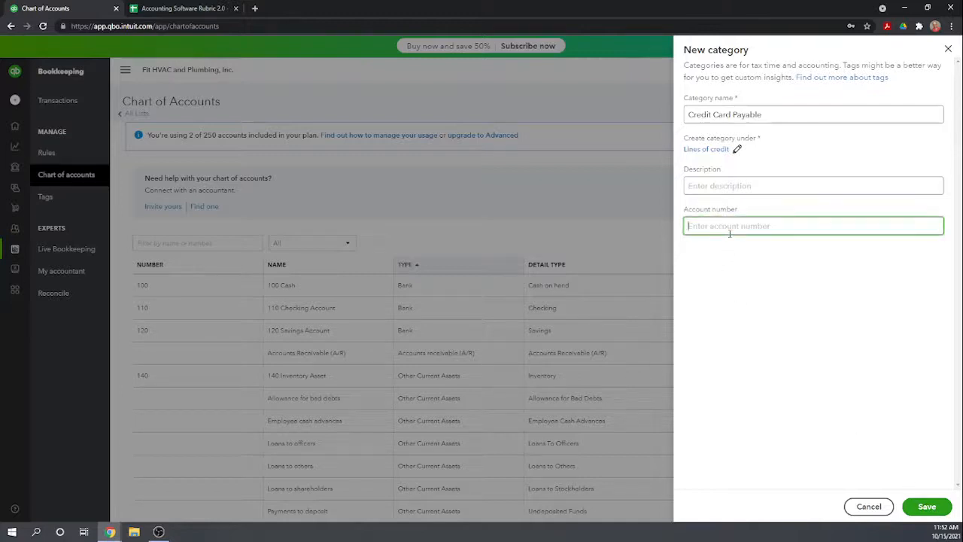
text(210)
click(926, 508)
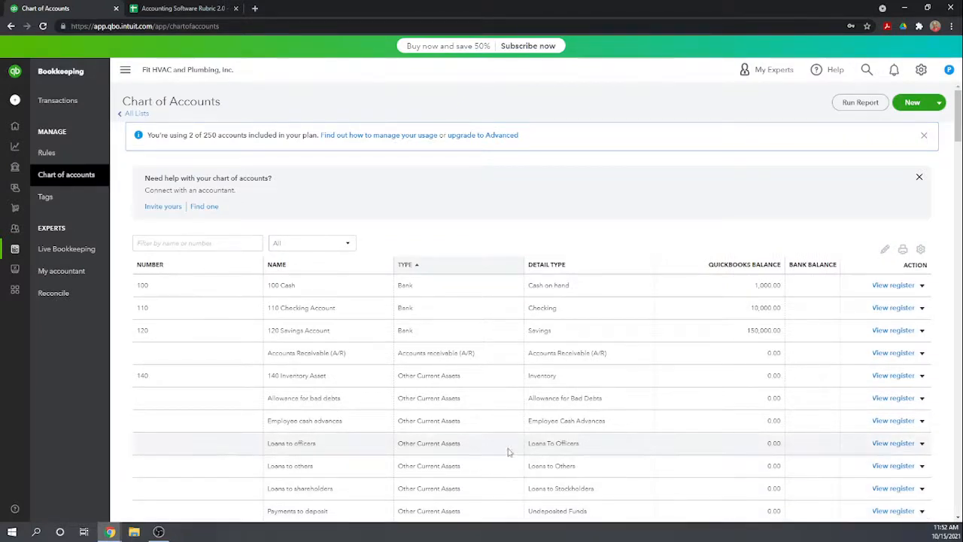
Give the Long-term business loans category account number 220 and save it.
scroll(510, 451, down, 5)
scroll(525, 443, down, 2)
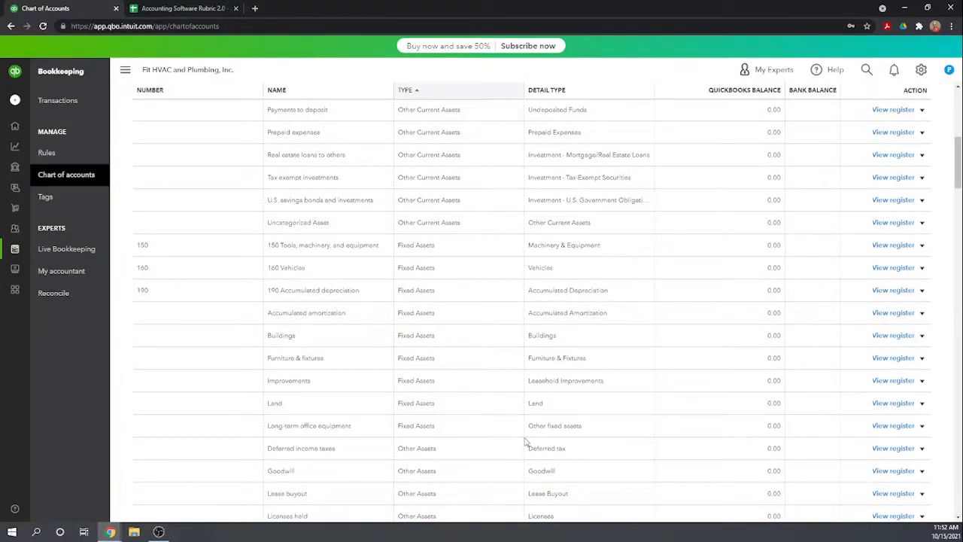
scroll(525, 442, down, 7)
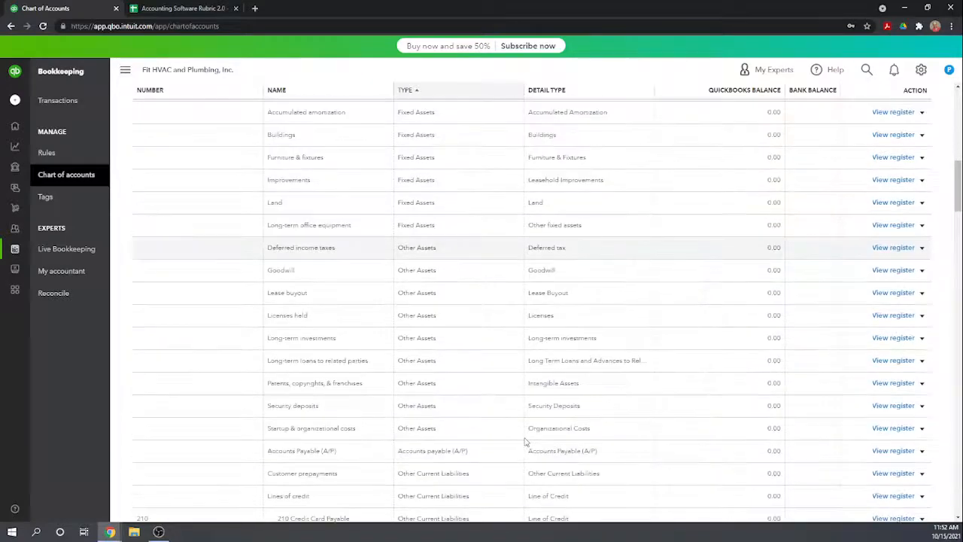
scroll(525, 442, down, 1)
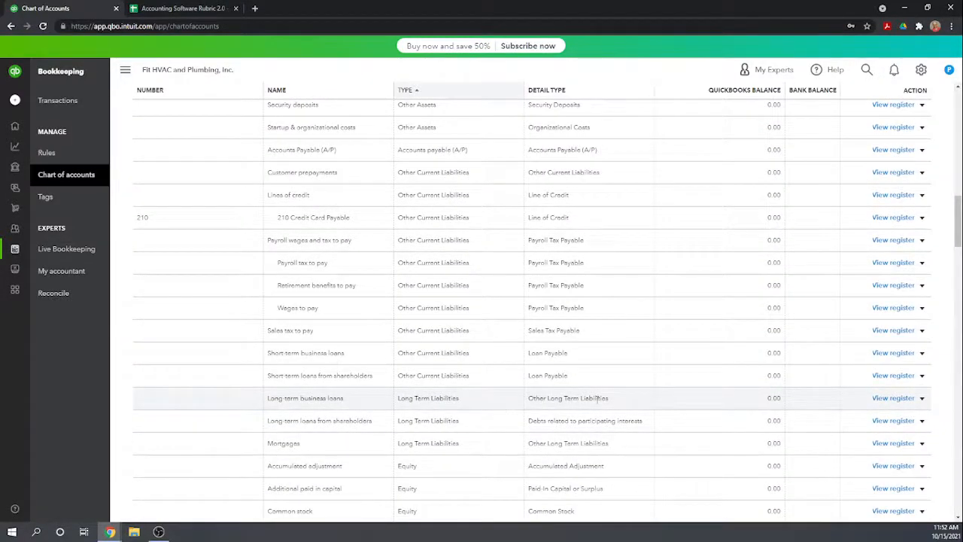
click(922, 398)
click(821, 413)
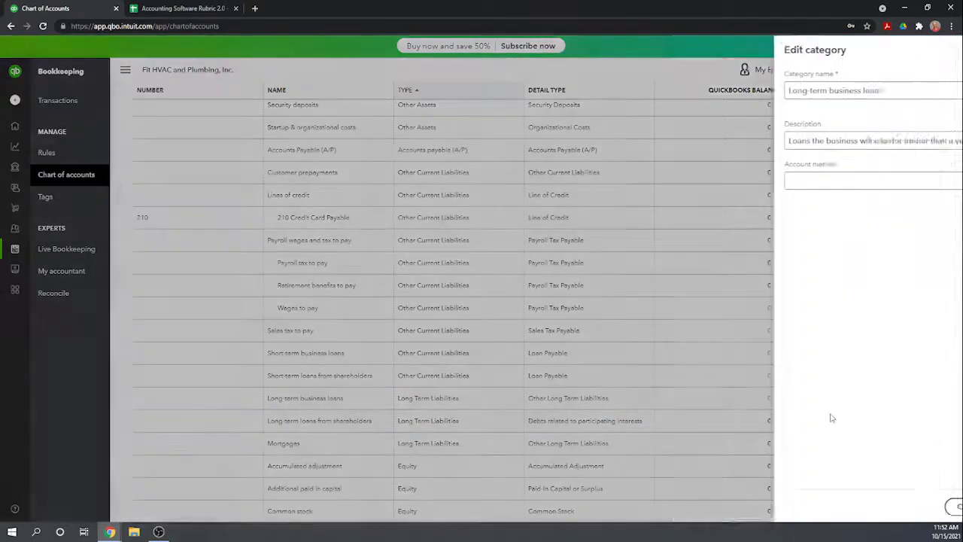
click(738, 183)
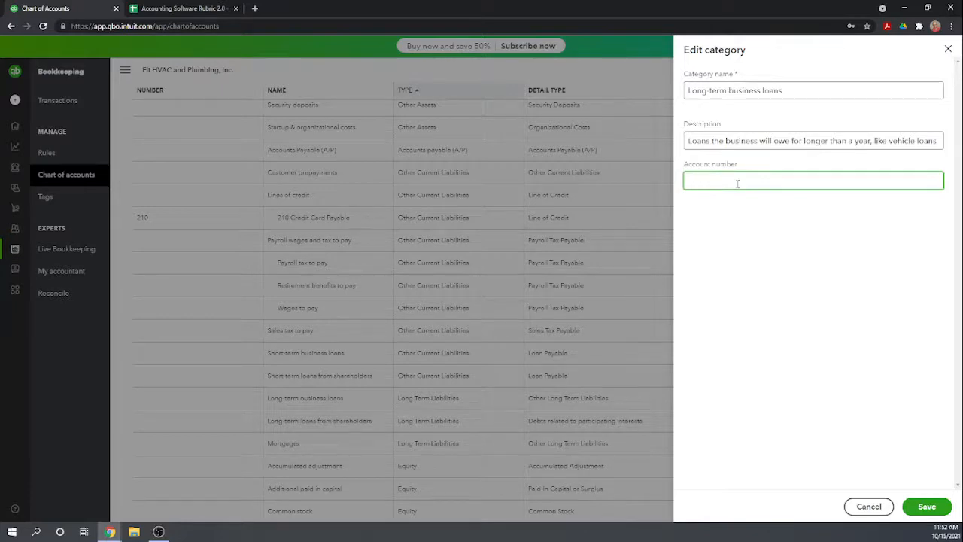
click(760, 269)
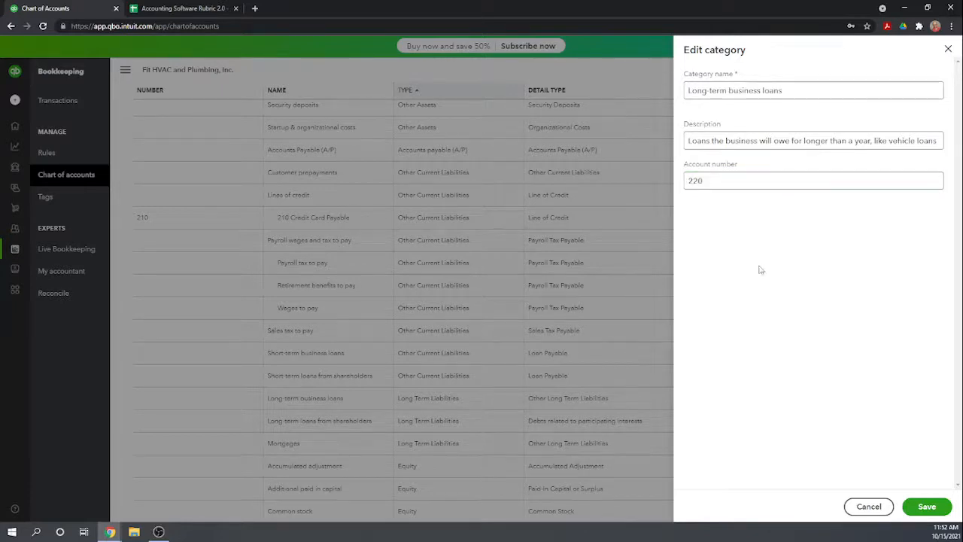
click(935, 512)
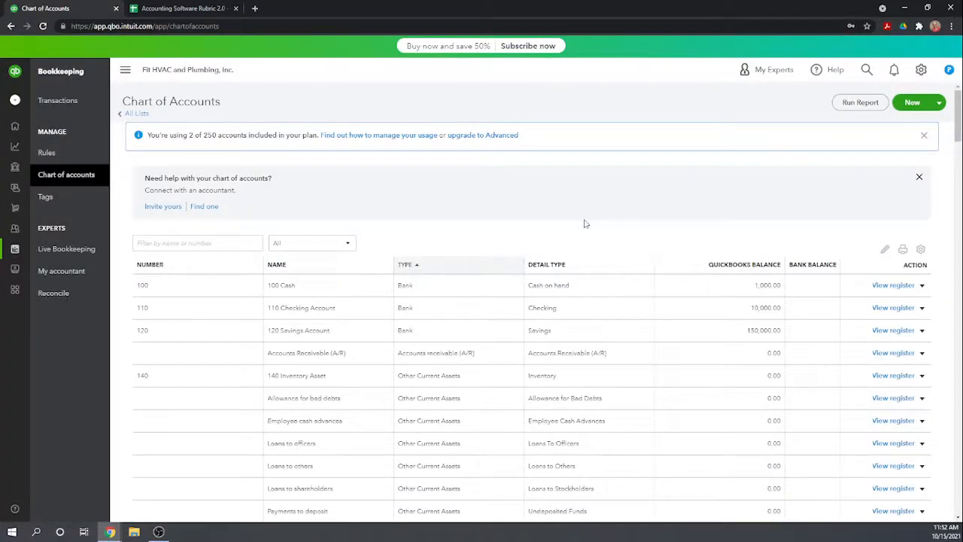
Assign account number 300 to the Common stock equity category and save the change.
scroll(586, 224, down, 5)
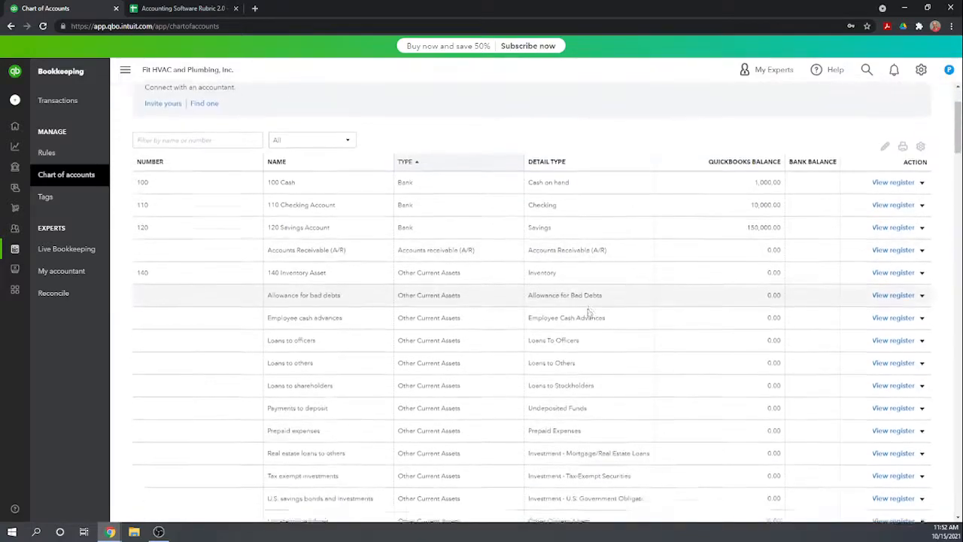
scroll(589, 309, down, 5)
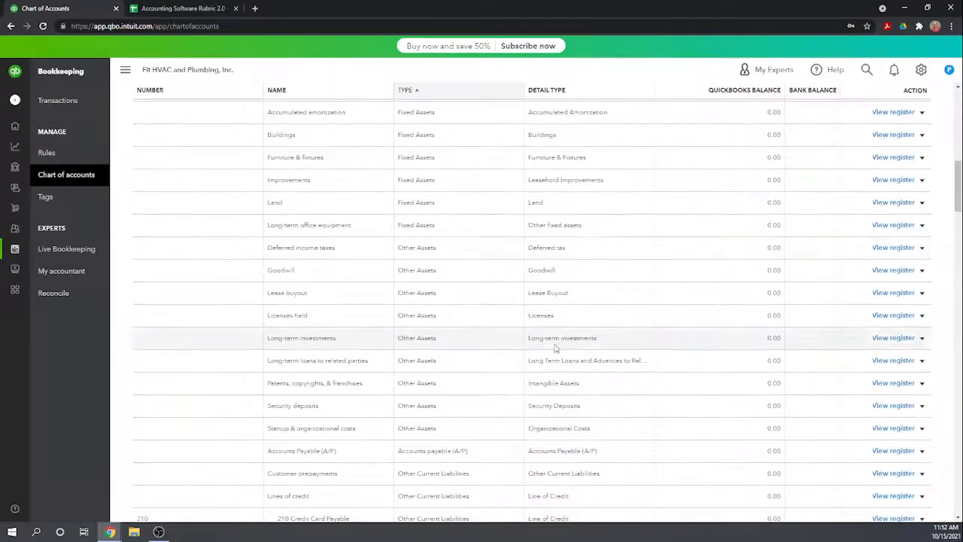
scroll(553, 346, down, 4)
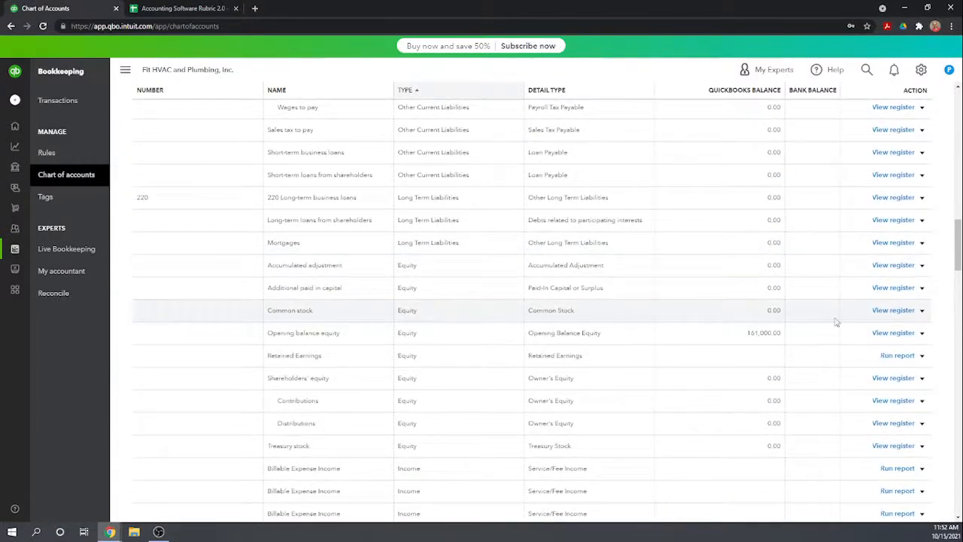
click(922, 311)
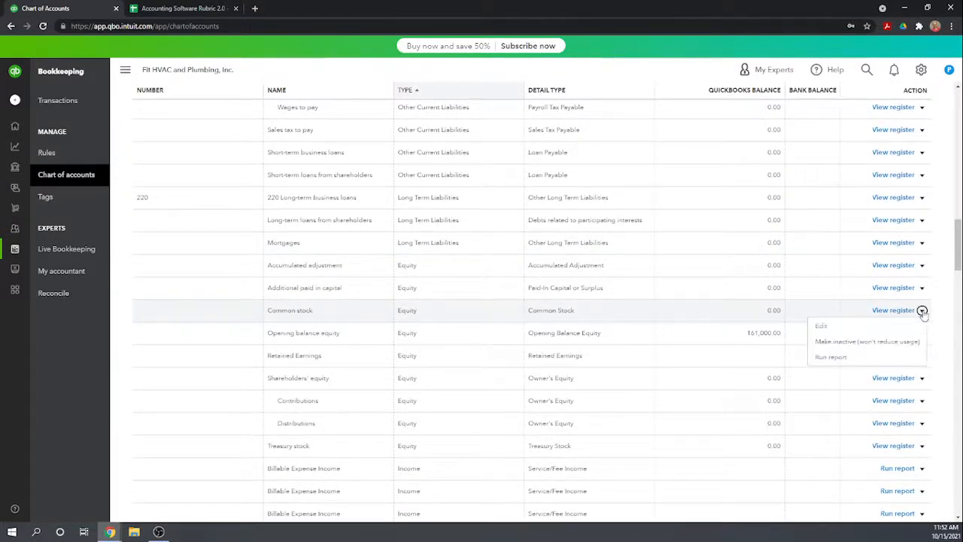
click(853, 329)
click(744, 183)
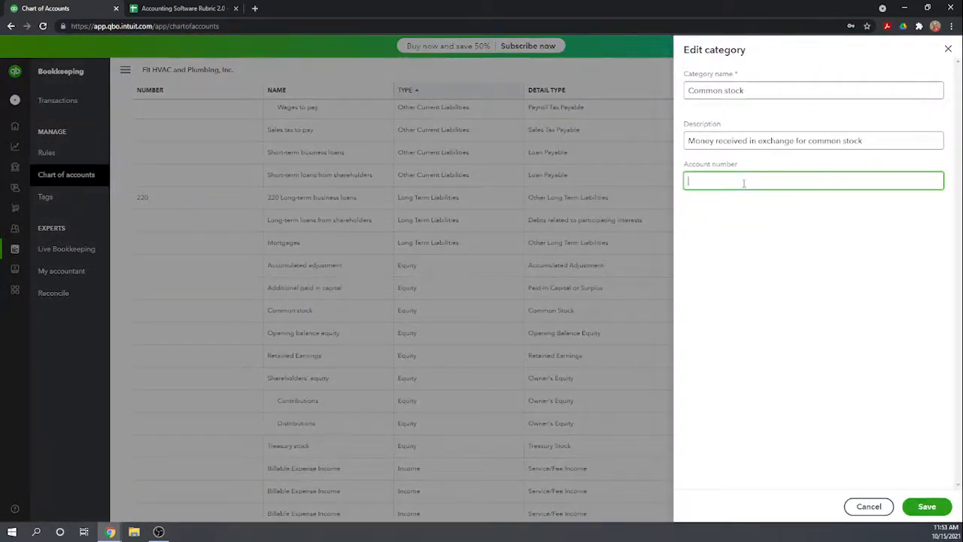
click(765, 256)
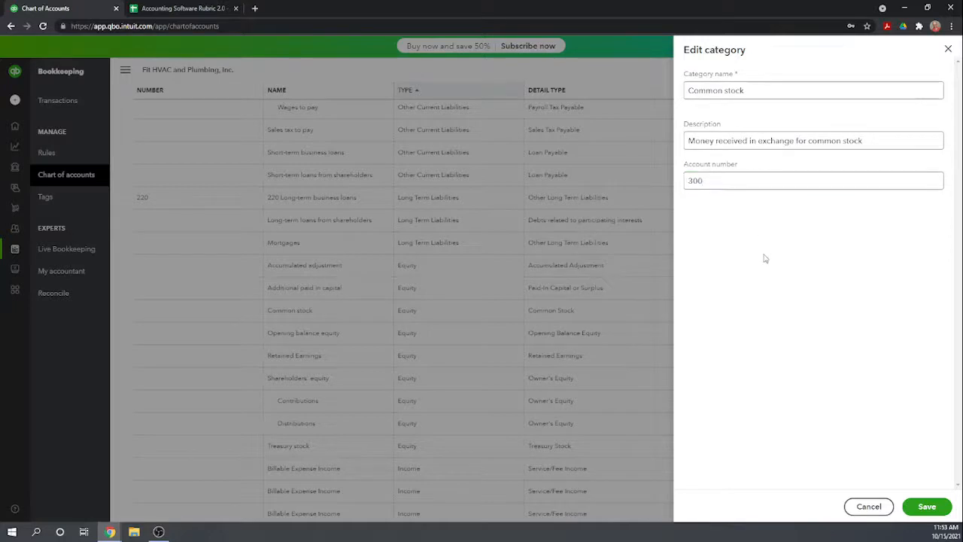
click(903, 504)
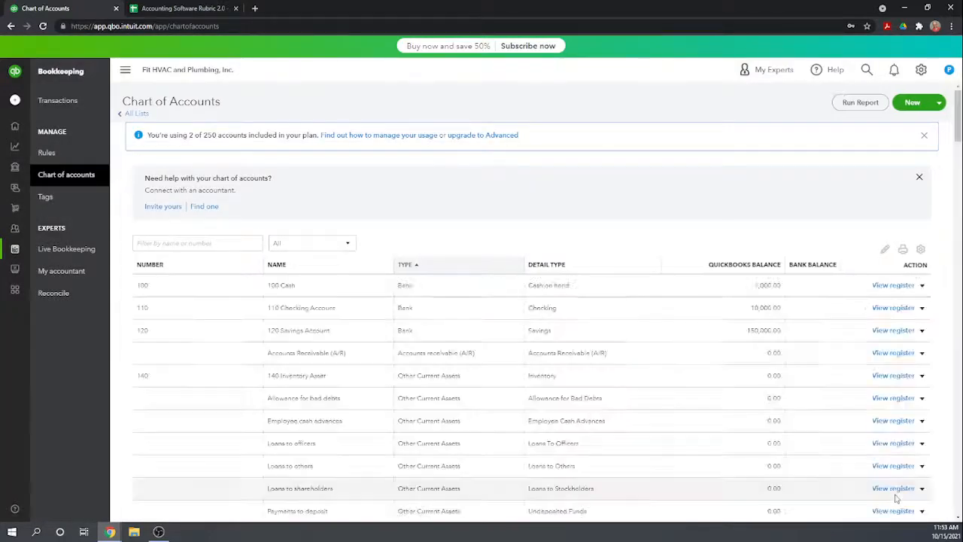
Set the account number of the Additional paid in capital equity category to 310 and save it.
scroll(760, 248, down, 5)
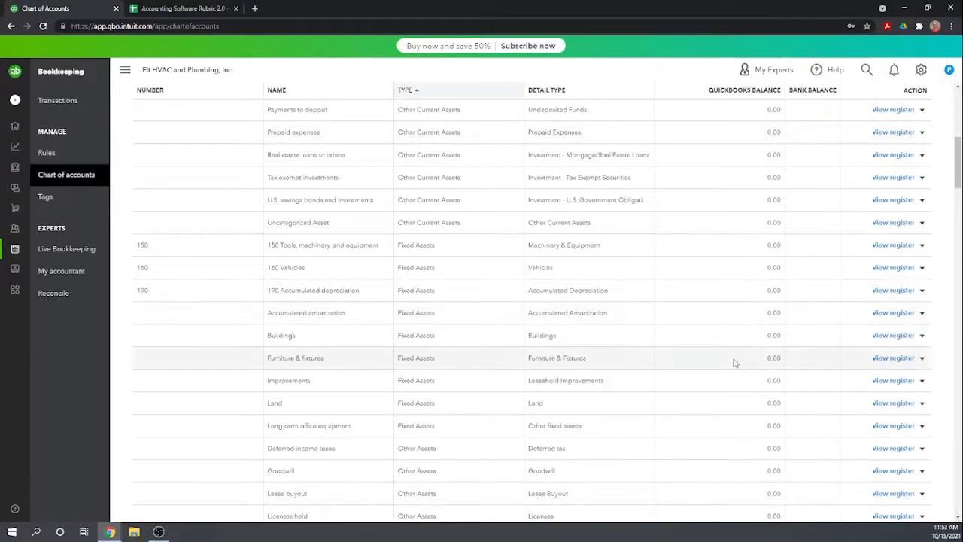
scroll(733, 364, down, 1)
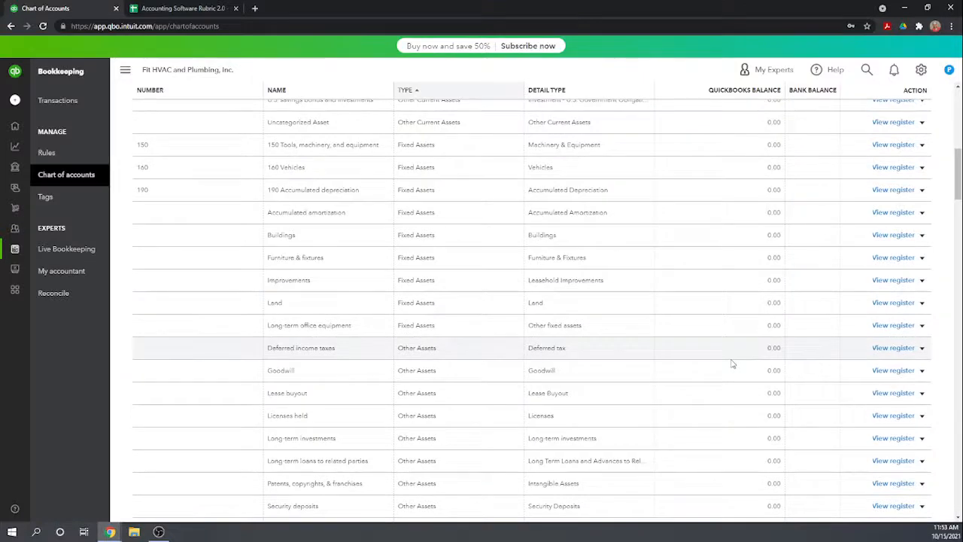
scroll(733, 364, down, 1)
scroll(733, 363, down, 2)
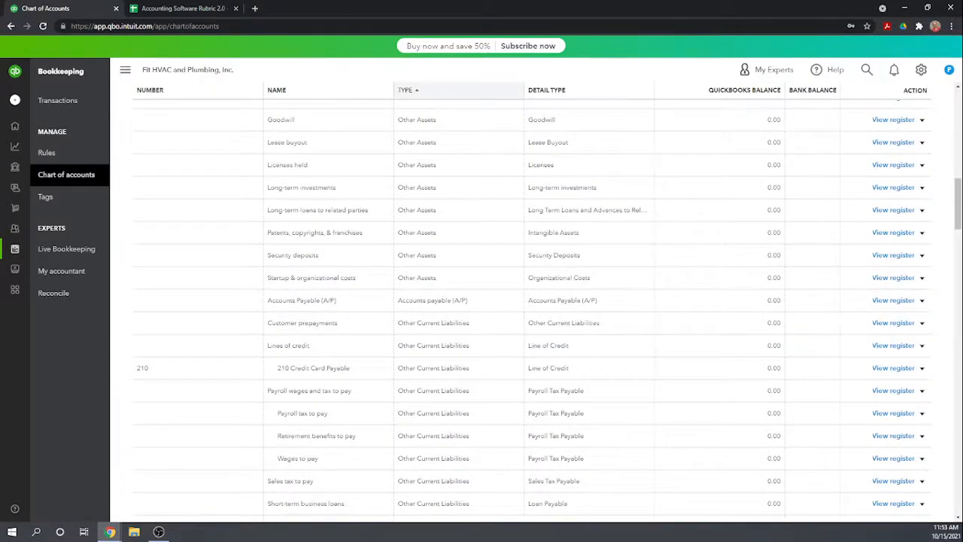
scroll(318, 366, down, 3)
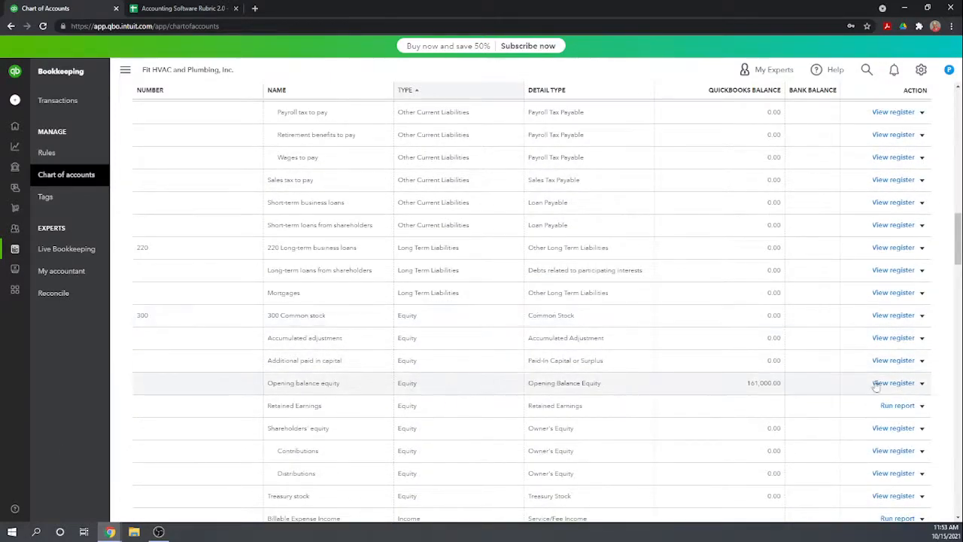
click(921, 360)
click(867, 380)
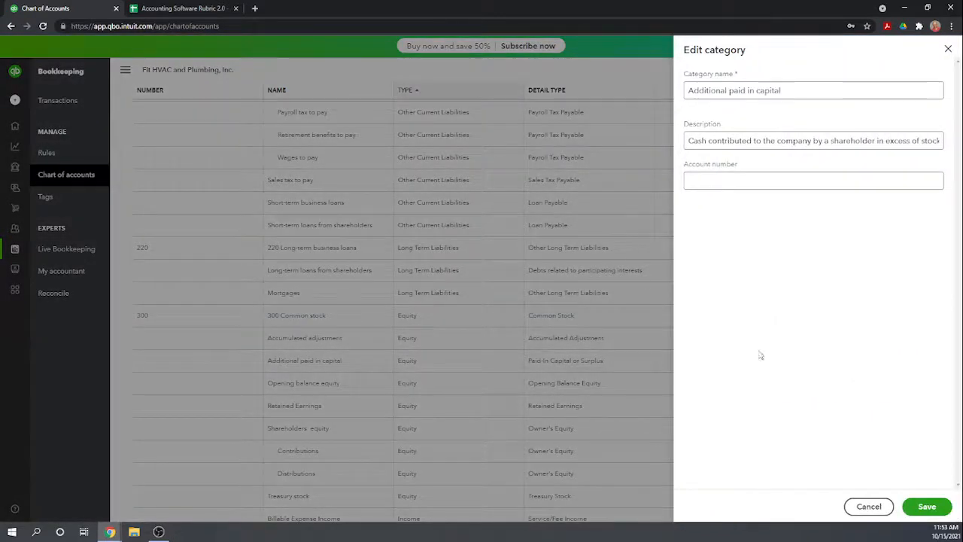
click(735, 183)
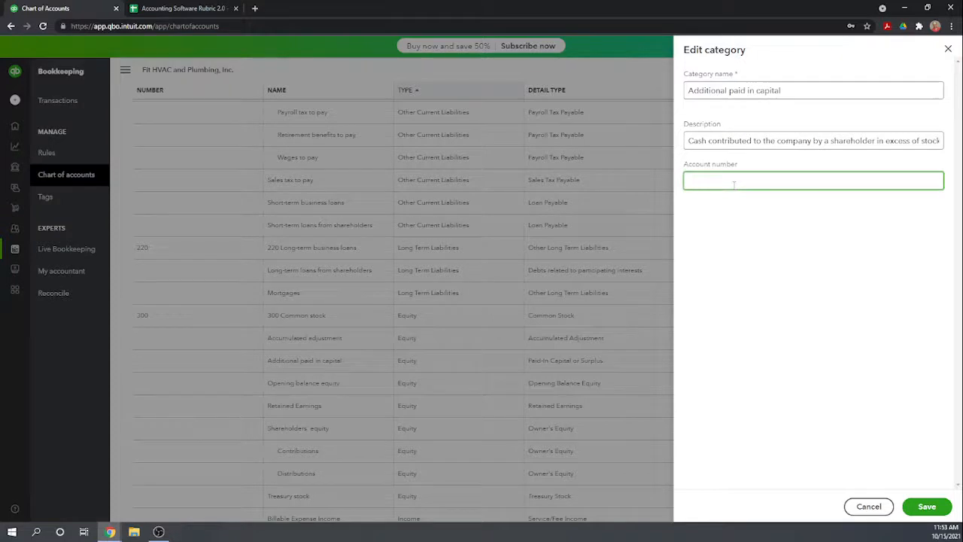
click(757, 240)
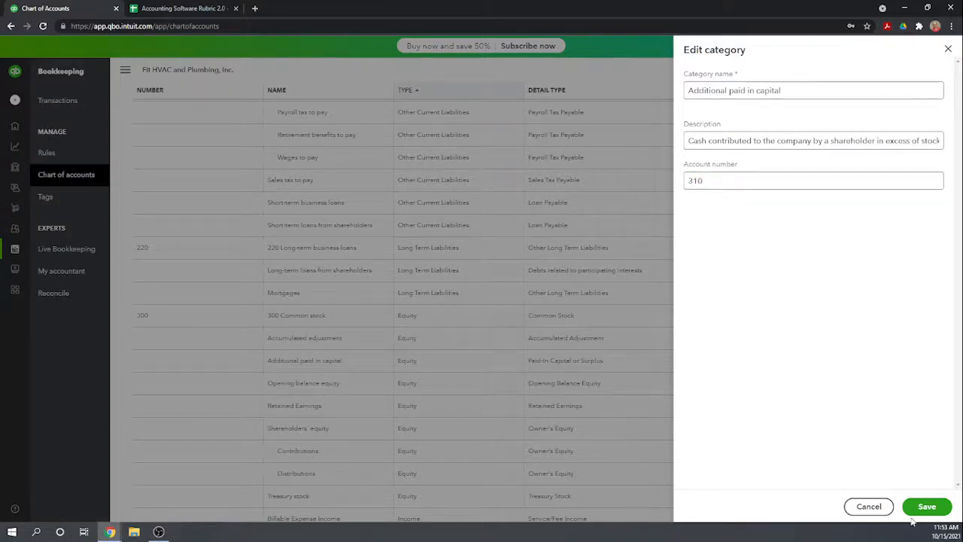
click(905, 512)
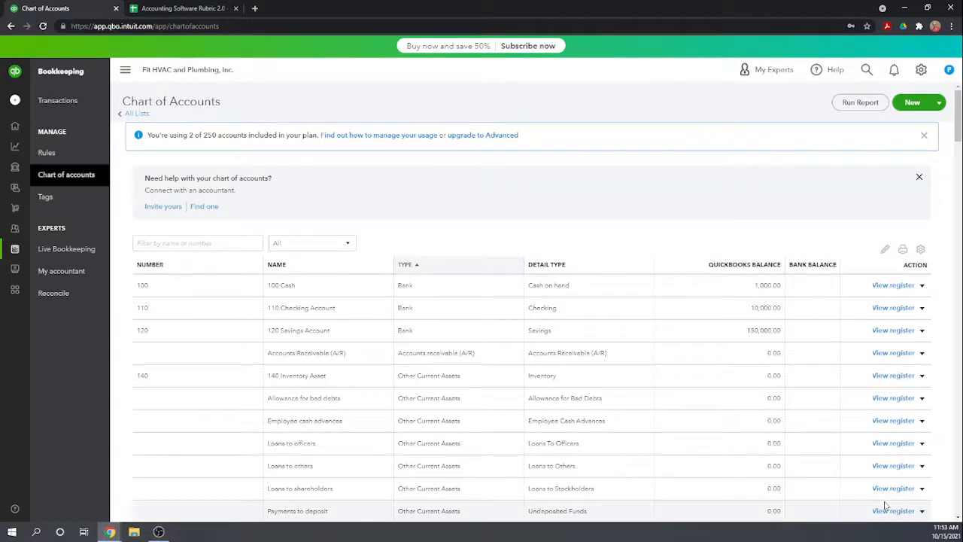
Give the Retained Earnings category account number 320, save it, and dismiss the plan's account usage notice.
scroll(614, 393, down, 3)
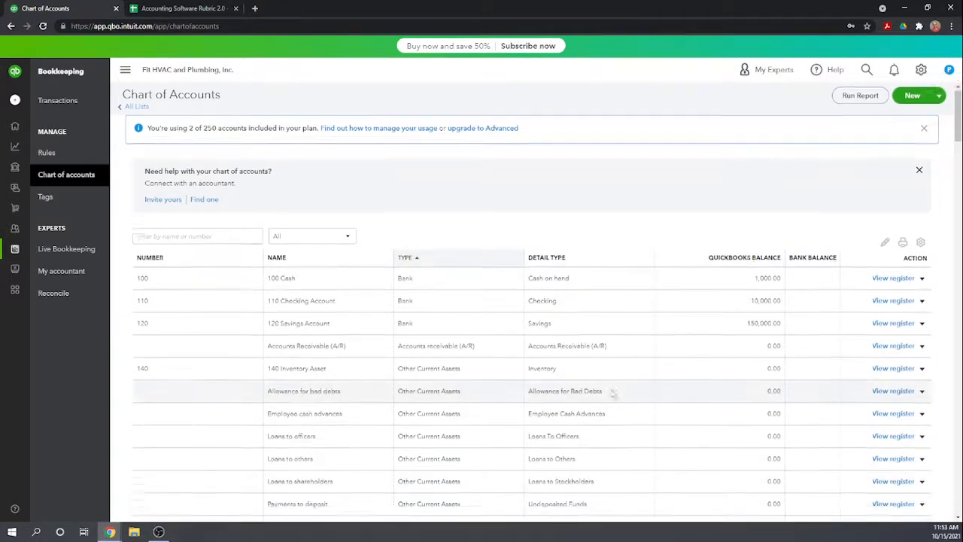
scroll(614, 394, down, 2)
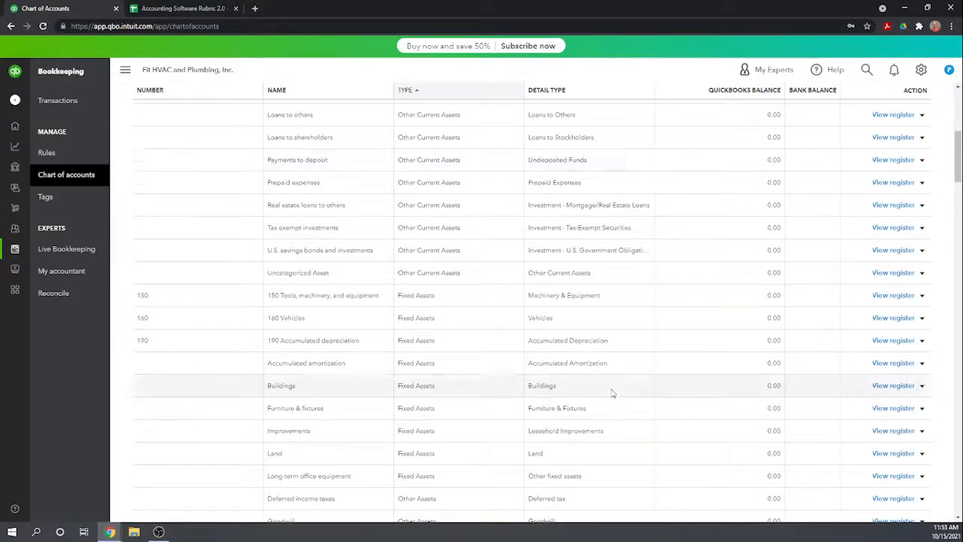
scroll(614, 393, down, 2)
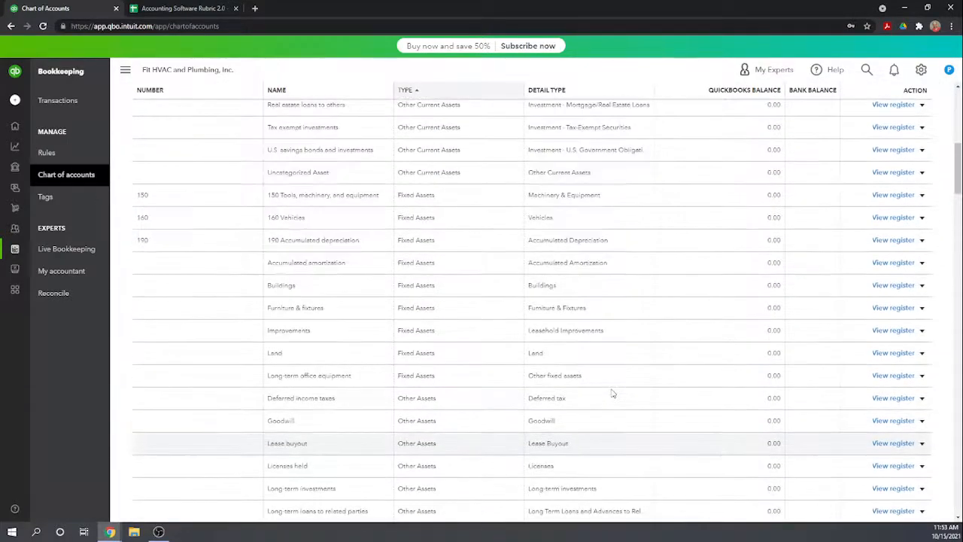
scroll(613, 393, down, 4)
scroll(614, 393, down, 3)
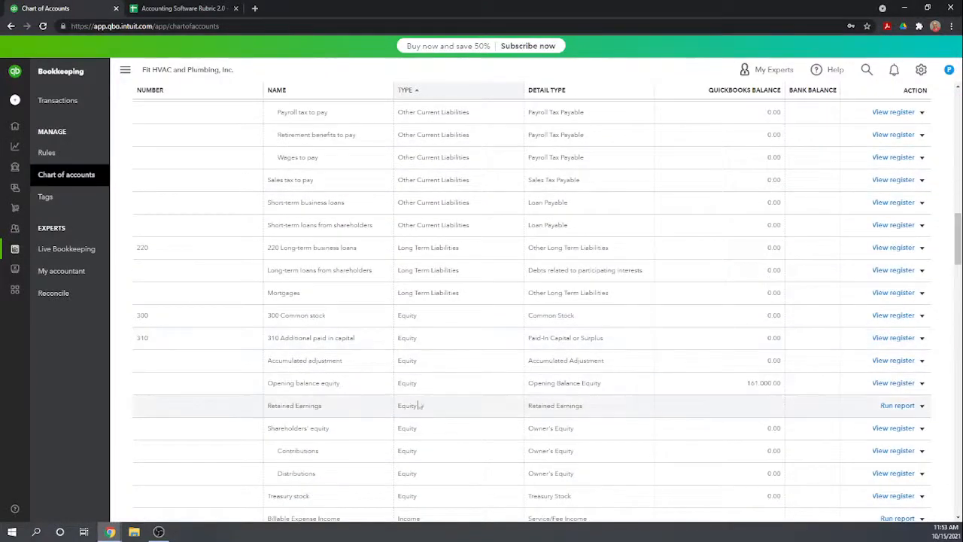
click(922, 406)
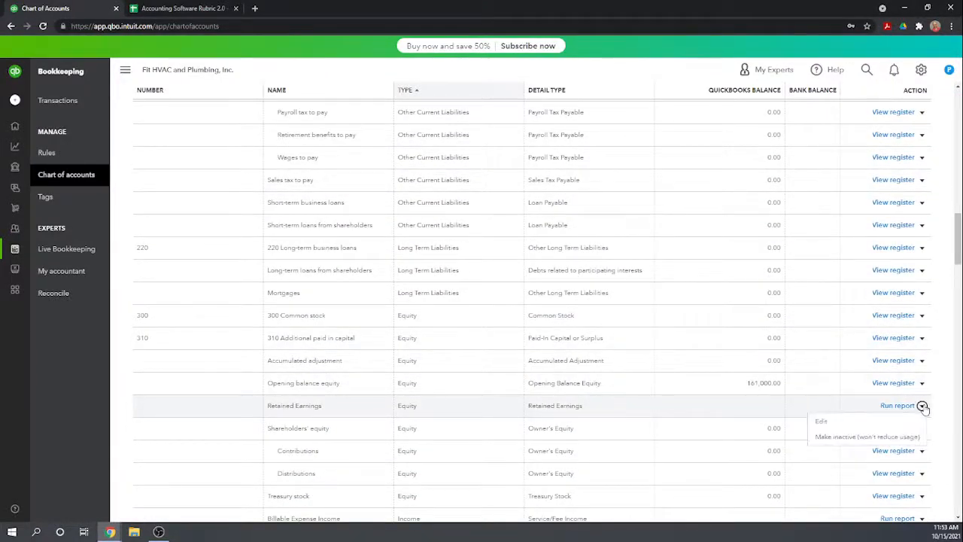
click(825, 424)
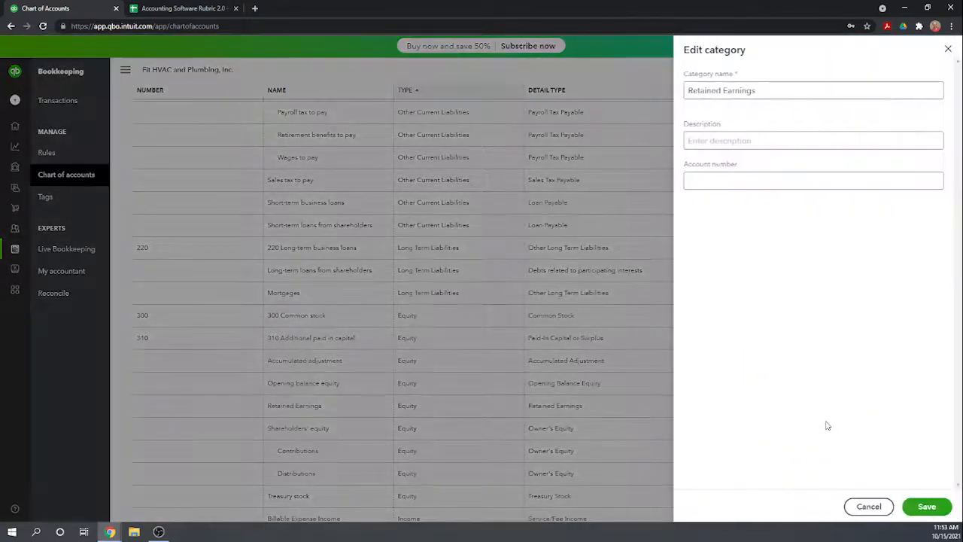
click(725, 183)
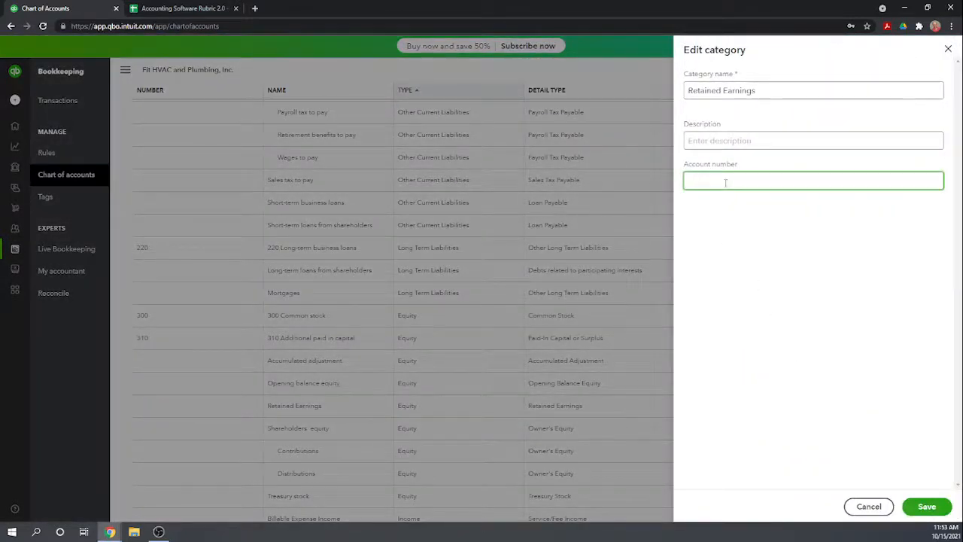
text(320)
click(745, 242)
click(926, 506)
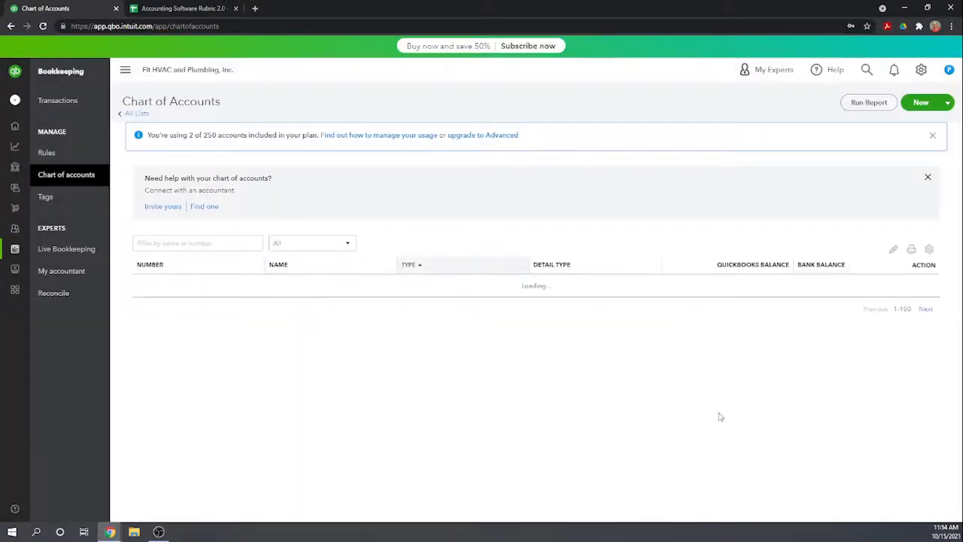
click(926, 137)
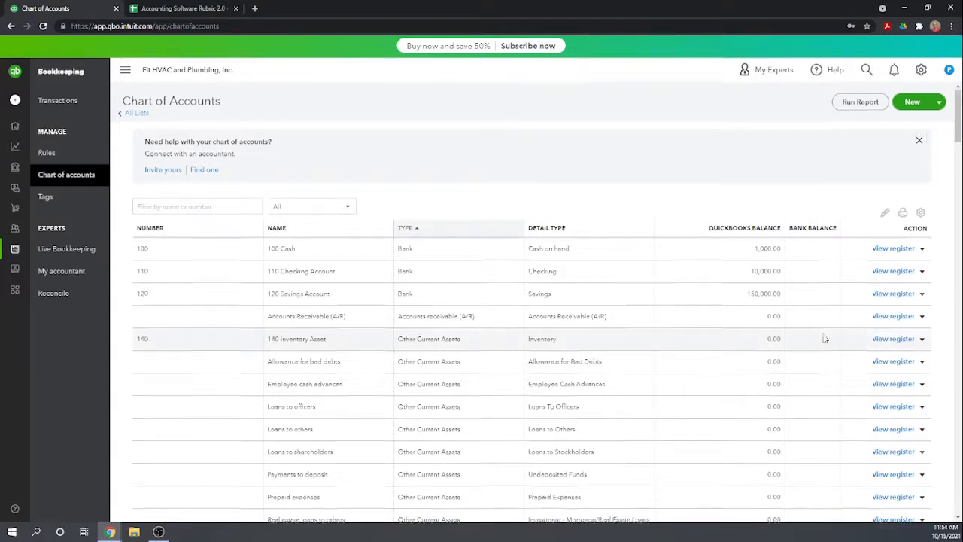
Open the Employee cash advances category for editing to check for an opening balance field, and close it unchanged.
scroll(824, 338, down, 1)
click(923, 338)
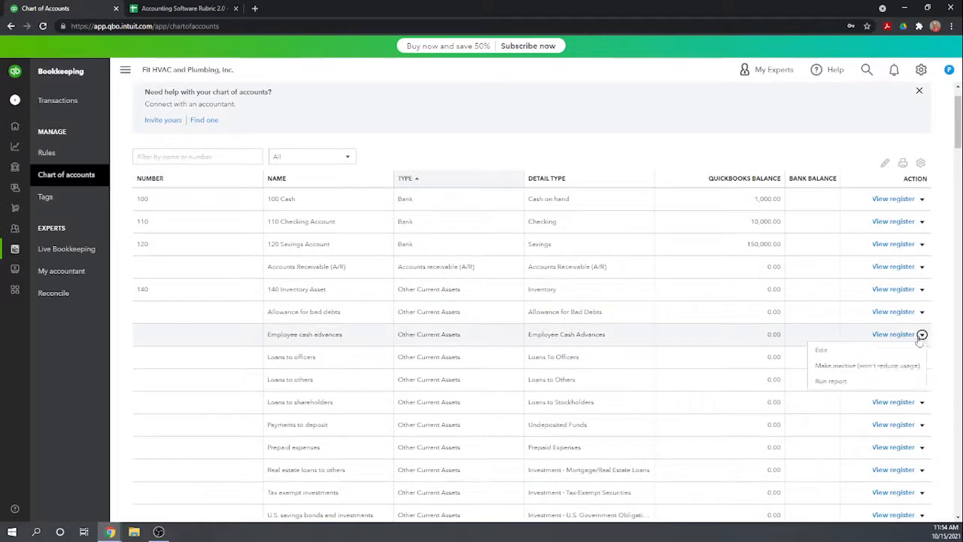
click(836, 353)
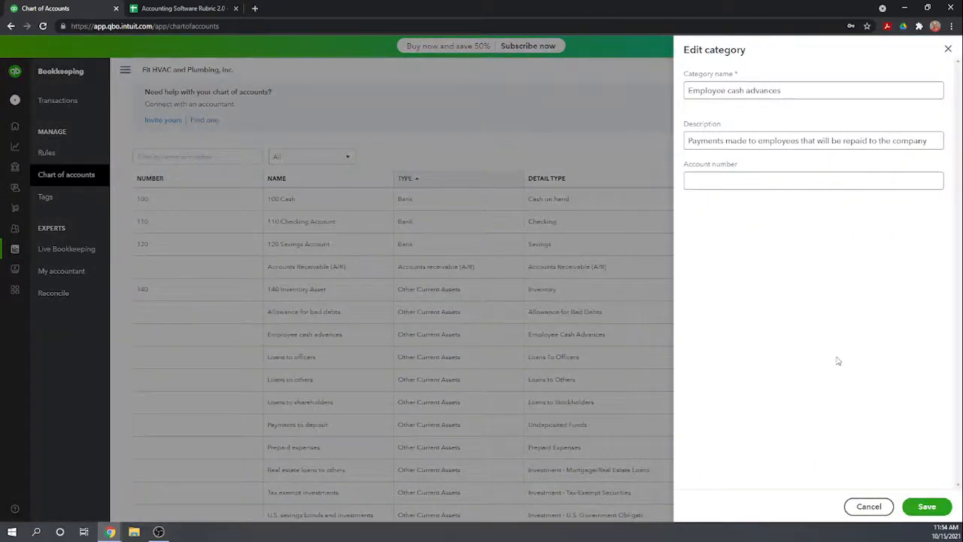
click(948, 50)
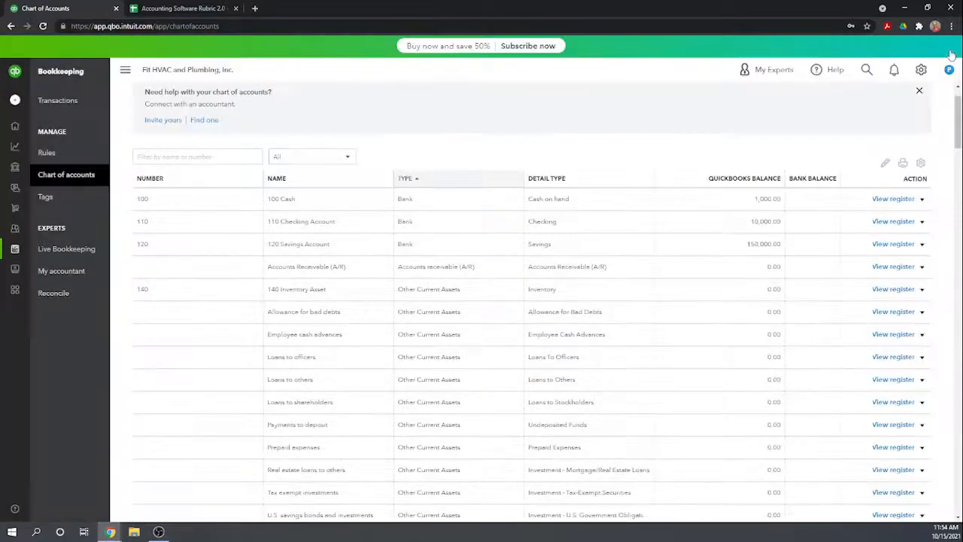
Open the 100 Cash category for editing to compare its available fields, and close it unchanged.
click(923, 200)
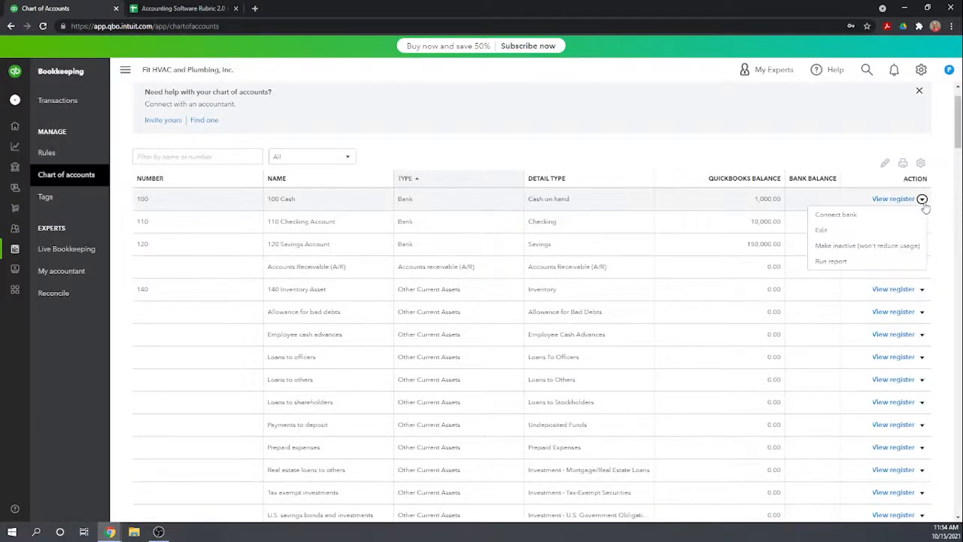
click(843, 230)
click(844, 230)
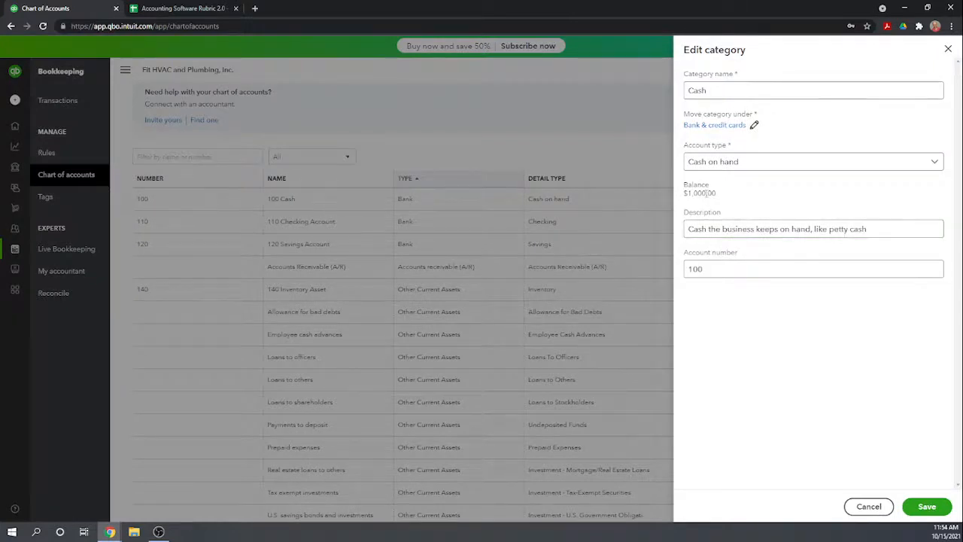
click(947, 49)
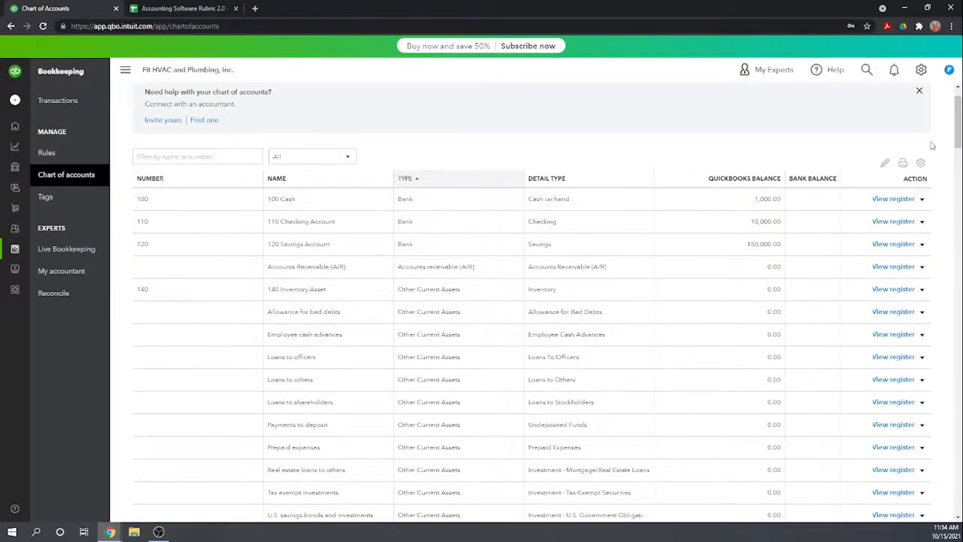
Start a new category named Cash temp under Bank & credit cards to inspect its opening balance fields, and discard it.
scroll(873, 204, up, 1)
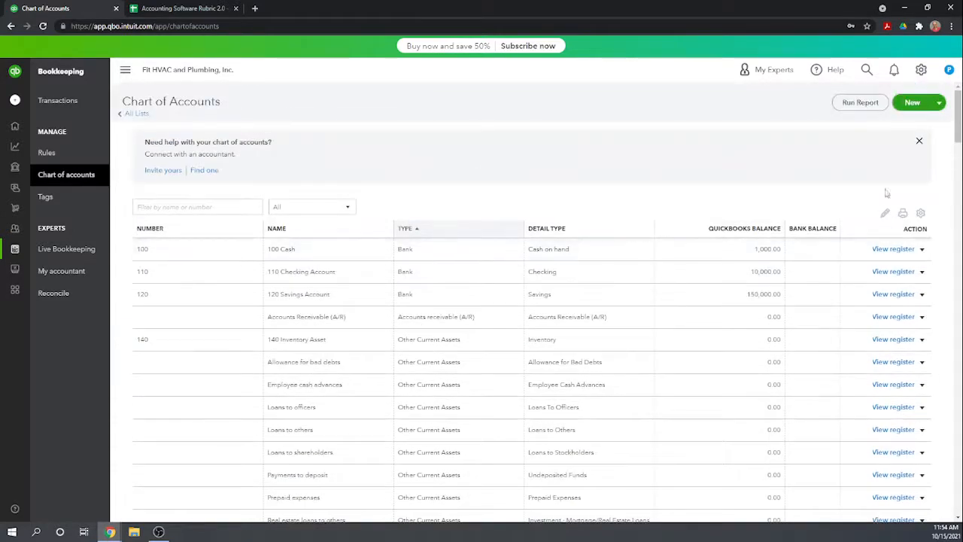
click(913, 103)
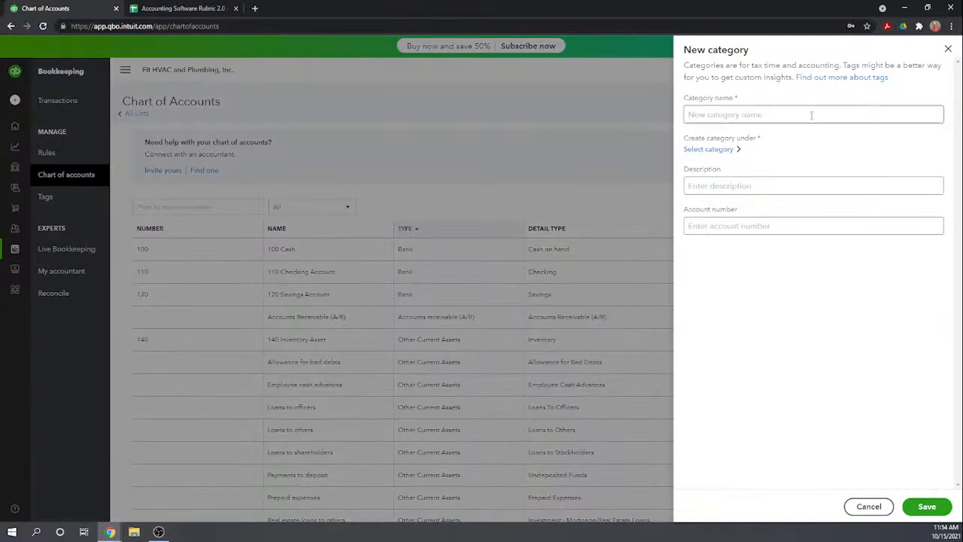
click(801, 116)
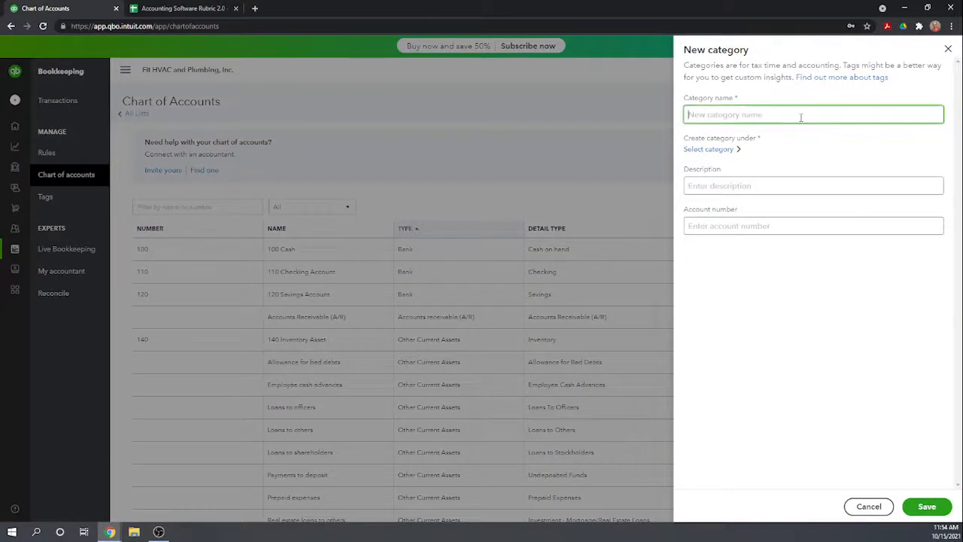
text(Cash temp)
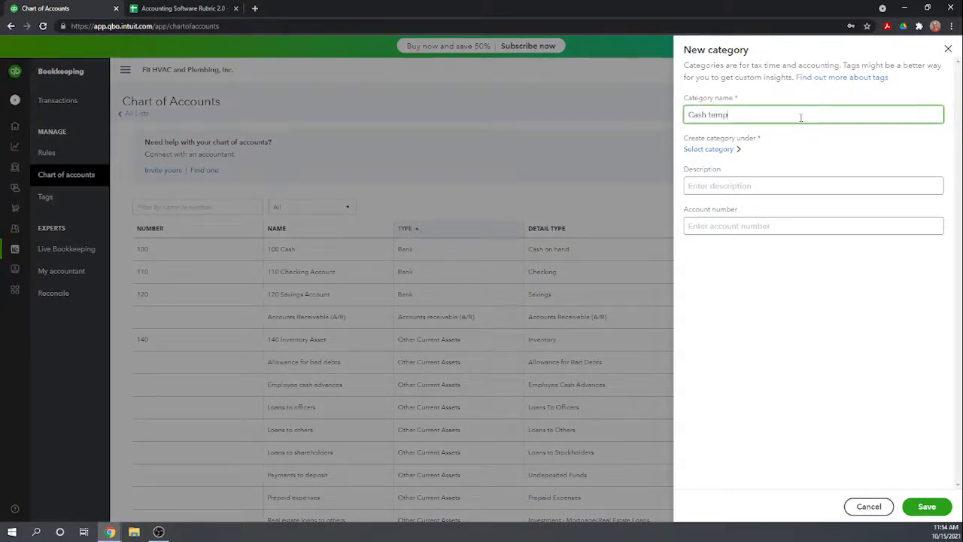
click(709, 149)
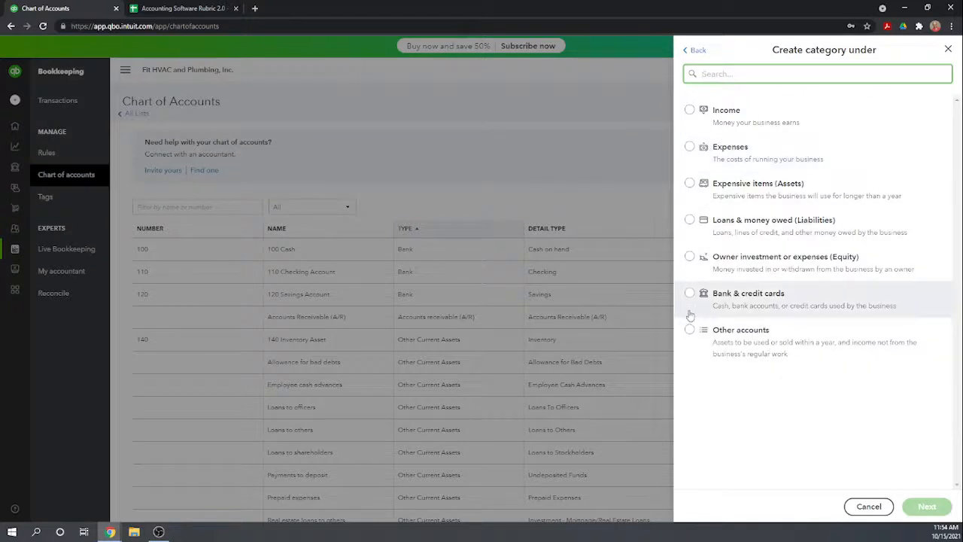
click(752, 296)
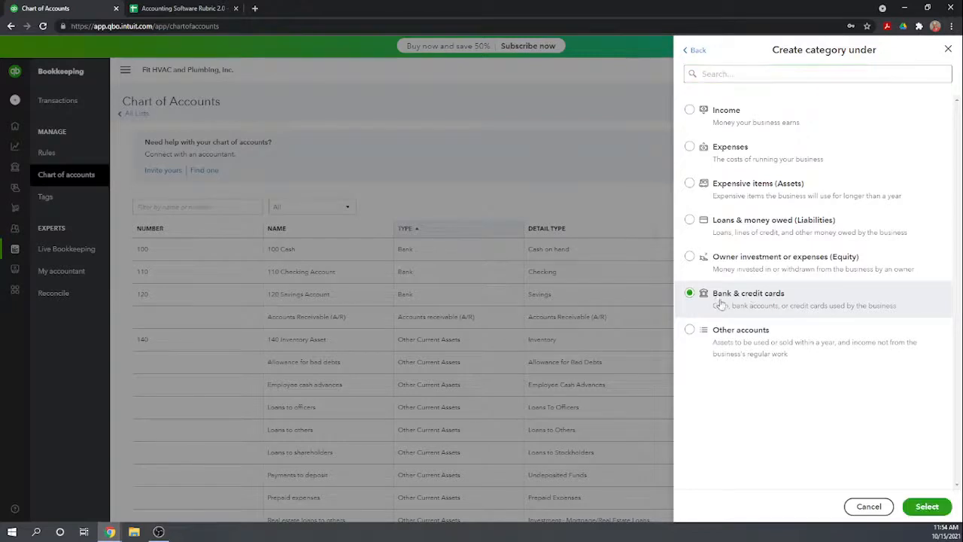
click(930, 509)
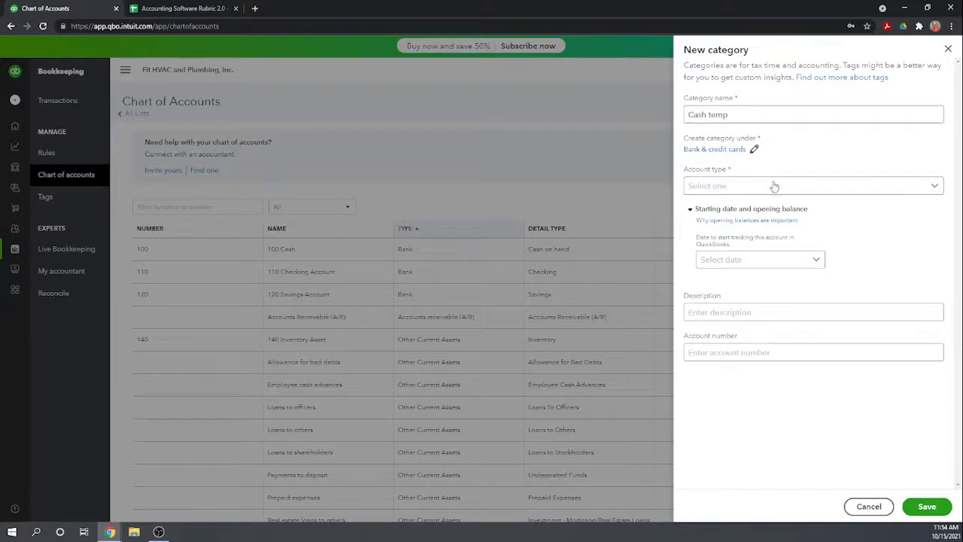
click(950, 51)
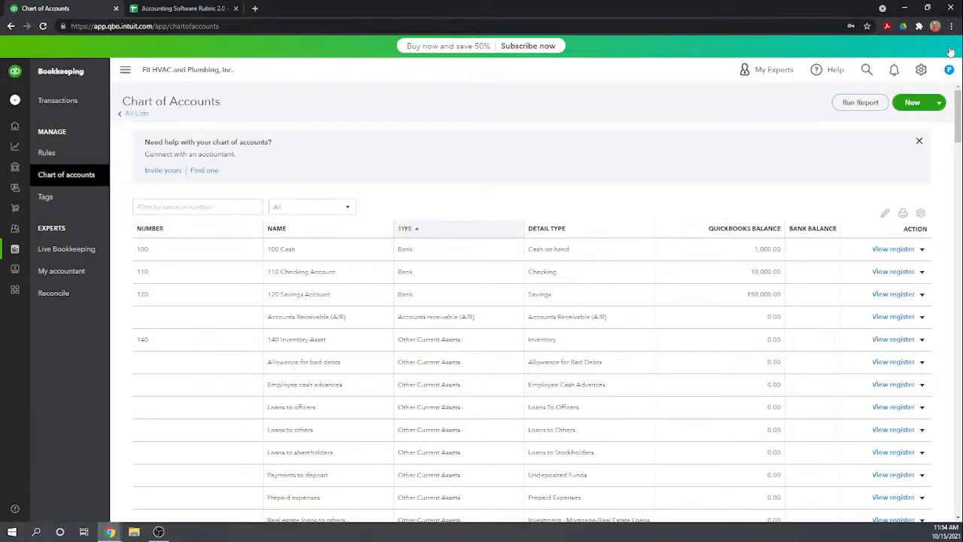
Open the Loans to others category for editing to check which fields it offers, and close it unchanged.
scroll(582, 131, down, 1)
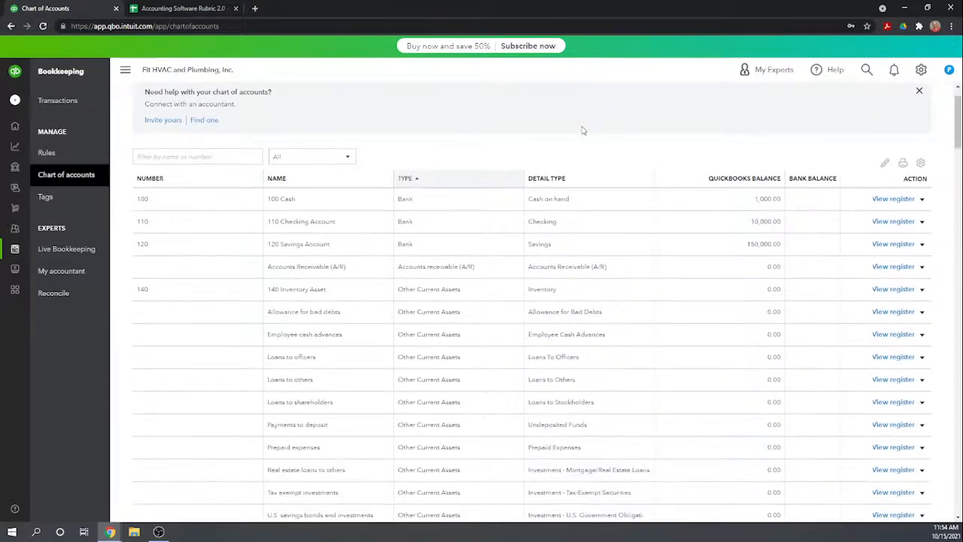
scroll(582, 131, down, 1)
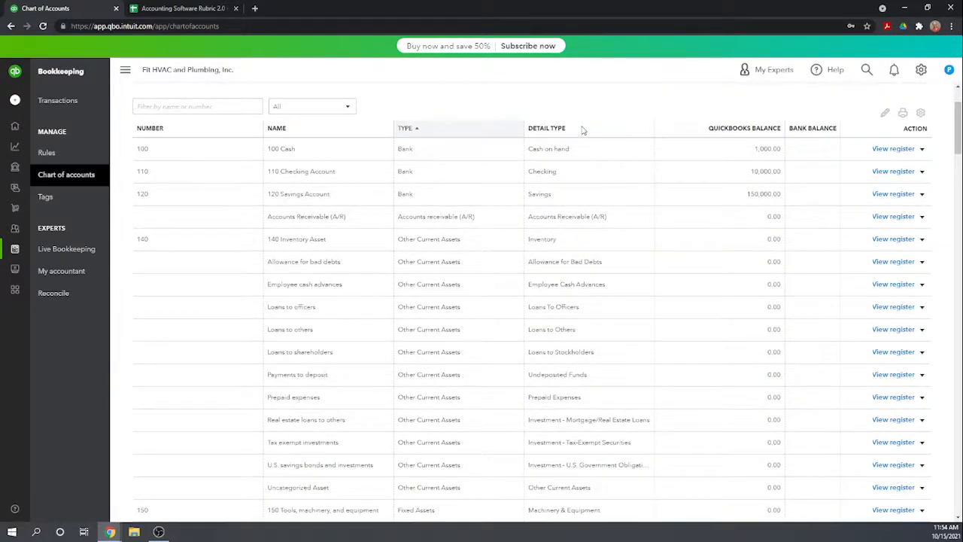
scroll(582, 130, down, 2)
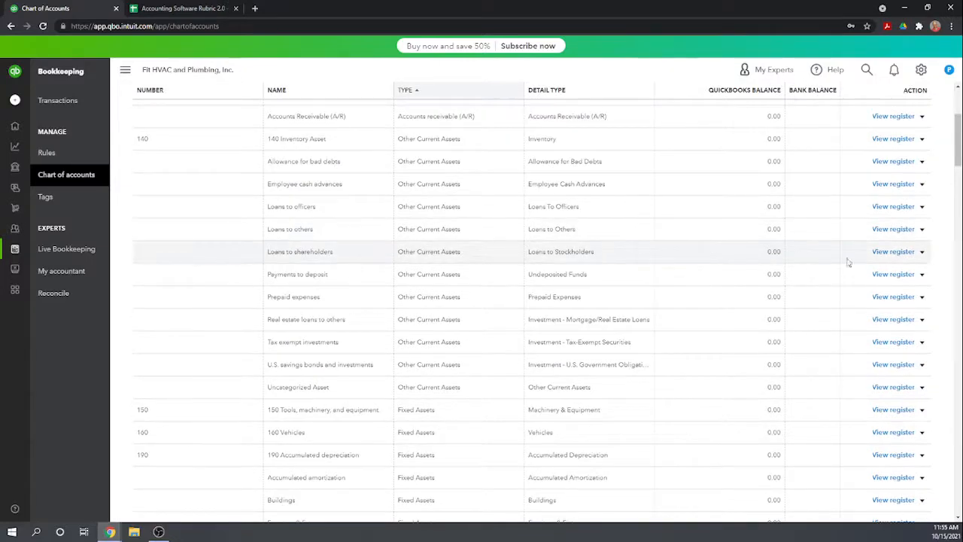
click(923, 230)
click(849, 247)
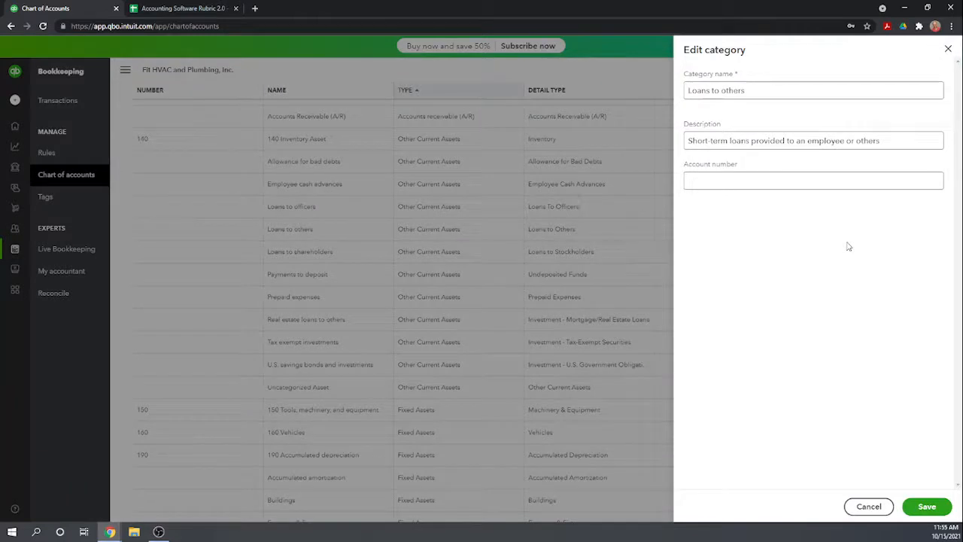
click(947, 49)
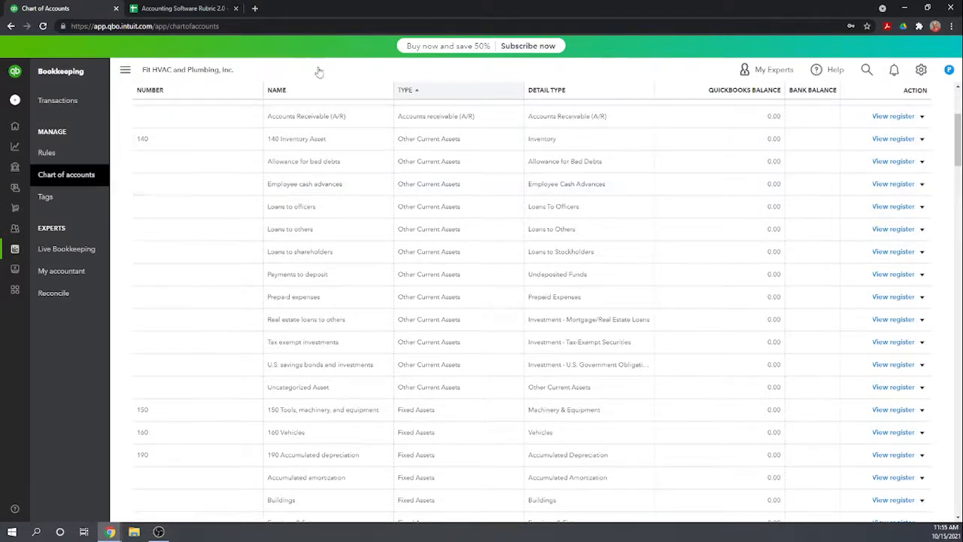
In the 150 Tools, machinery, and equipment register, start a journal entry dated 12/31/2000 with the memo "beg bal".
scroll(702, 220, up, 3)
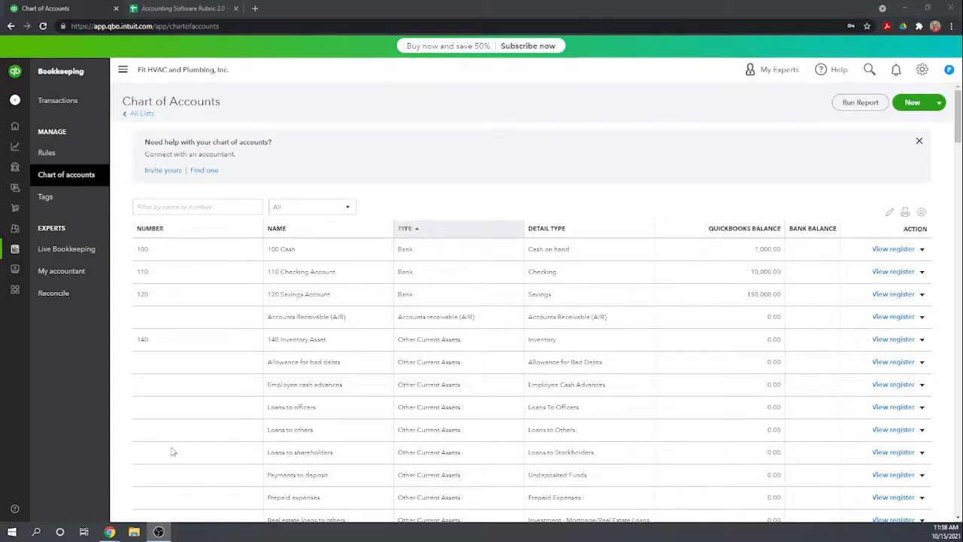
scroll(344, 389, down, 3)
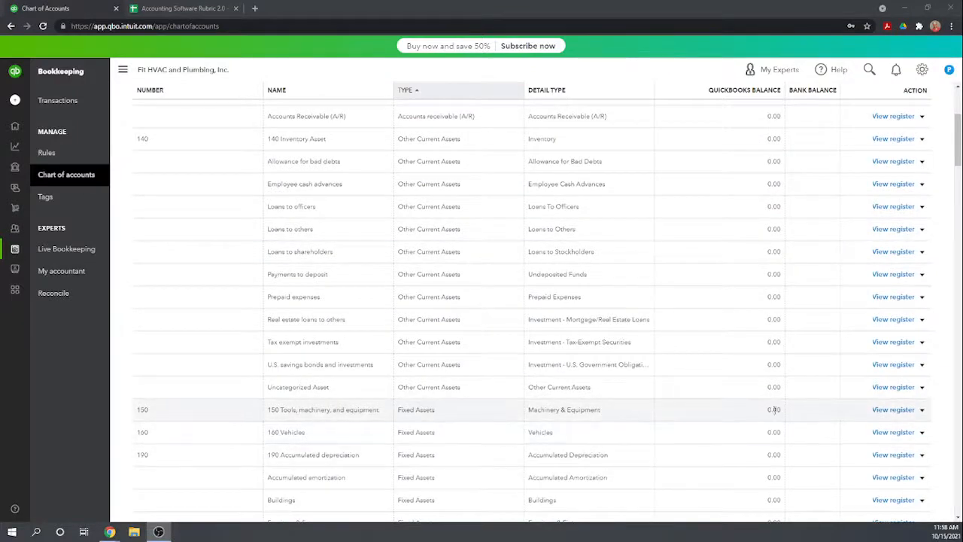
click(897, 411)
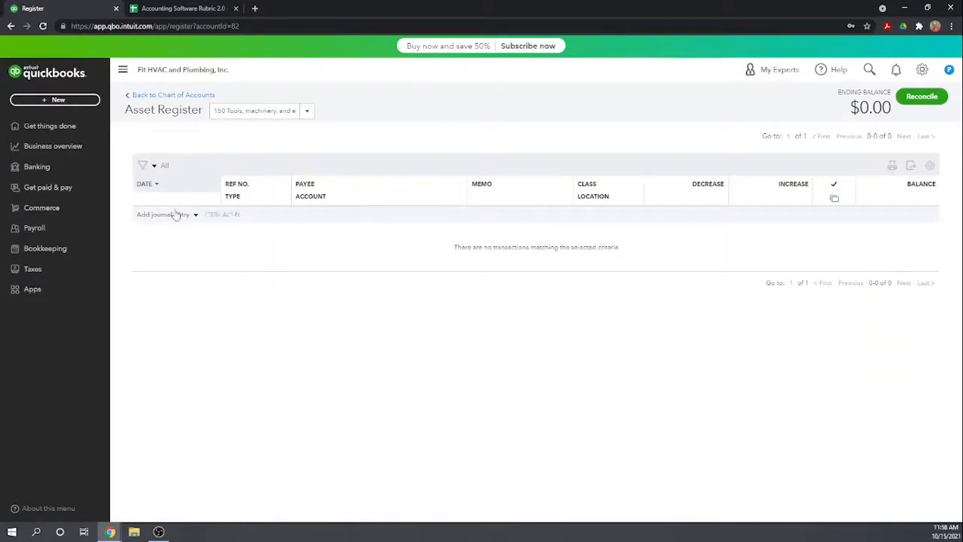
click(174, 215)
text(12)
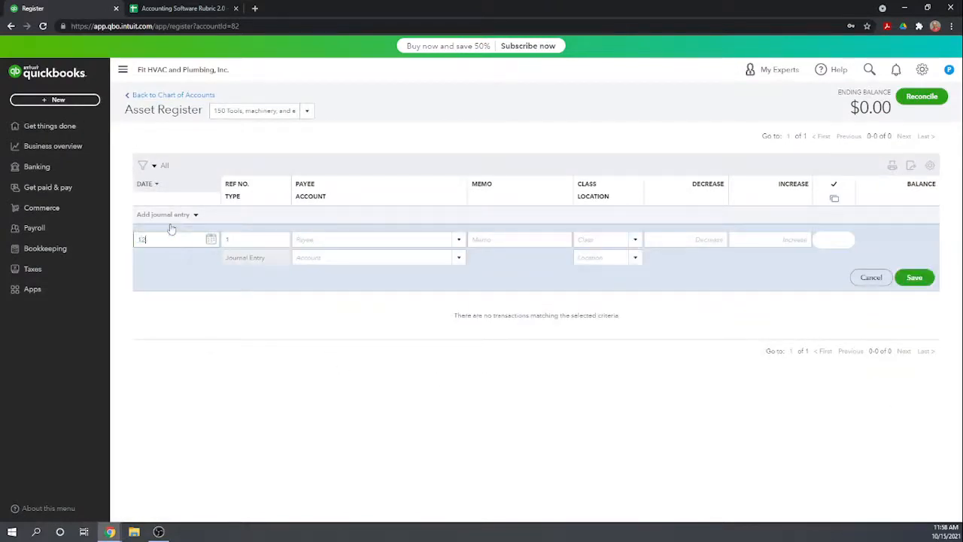
text(312000)
key(Tab)
key(Tab)
key(Tab)
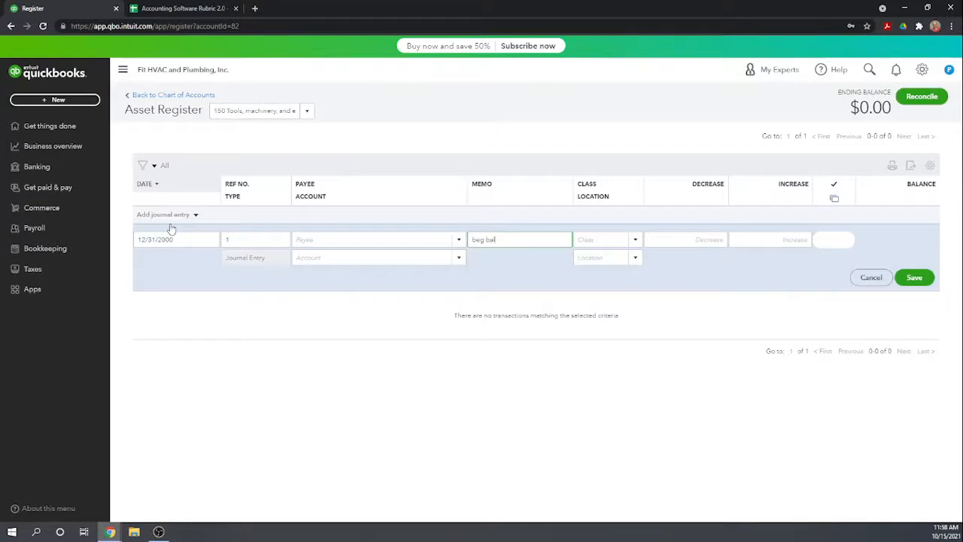
key(Tab)
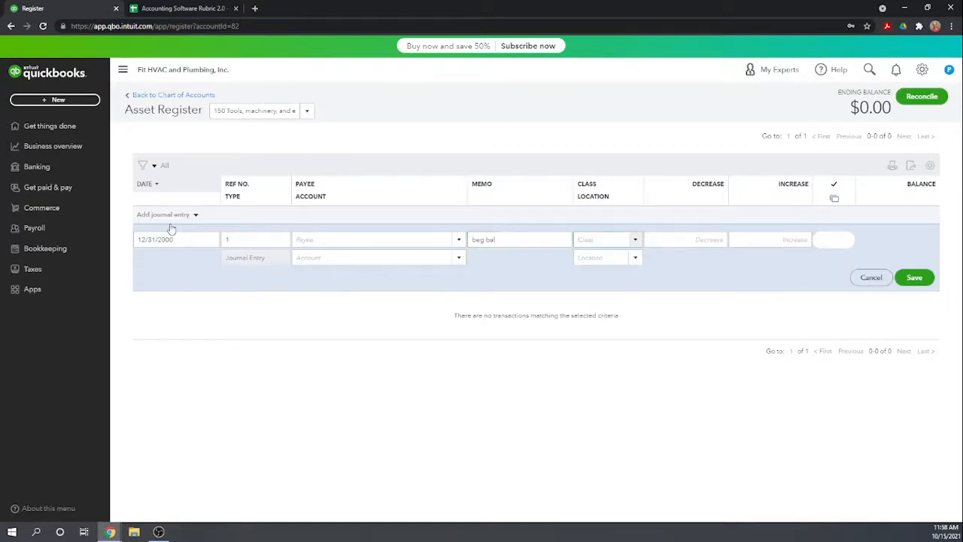
key(Tab)
Enter an increase of 75,000 against 320 Retained Earnings and save the entry, accepting the missing class and the early transaction date.
key(Tab)
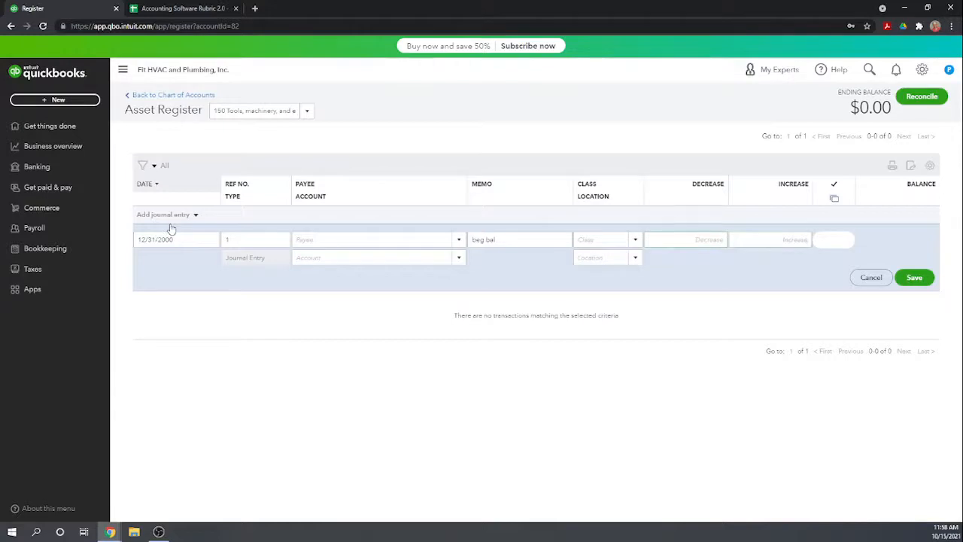
text(75,000)
key(Tab)
key(Tab)
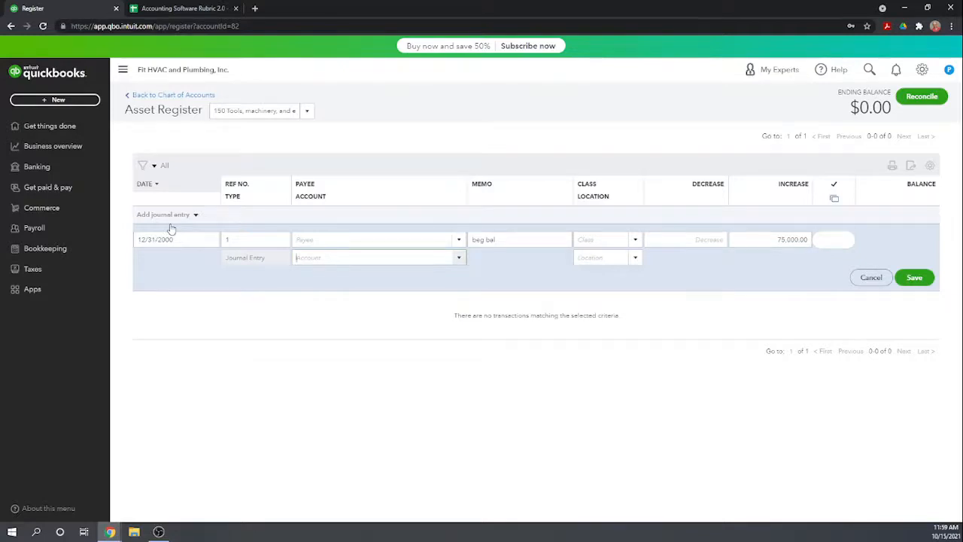
text(Reta)
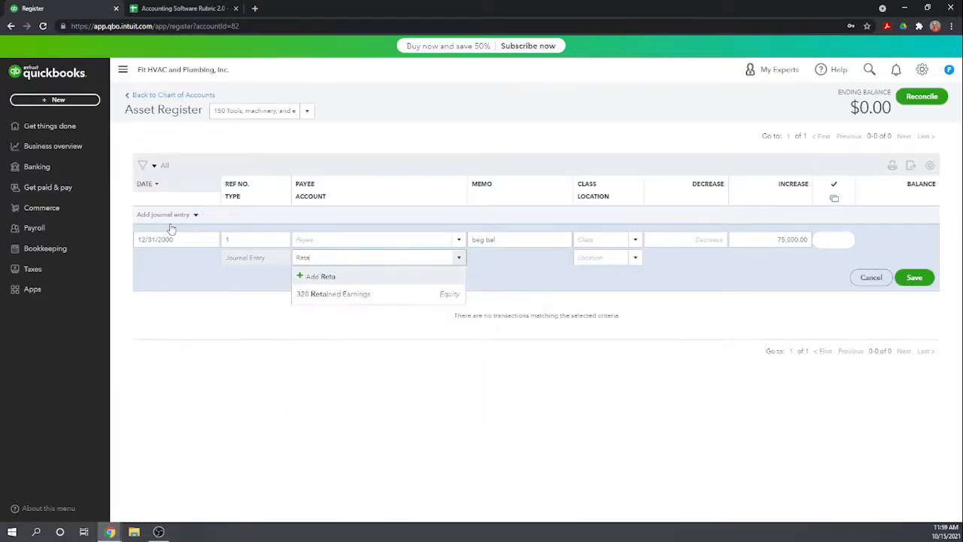
click(348, 300)
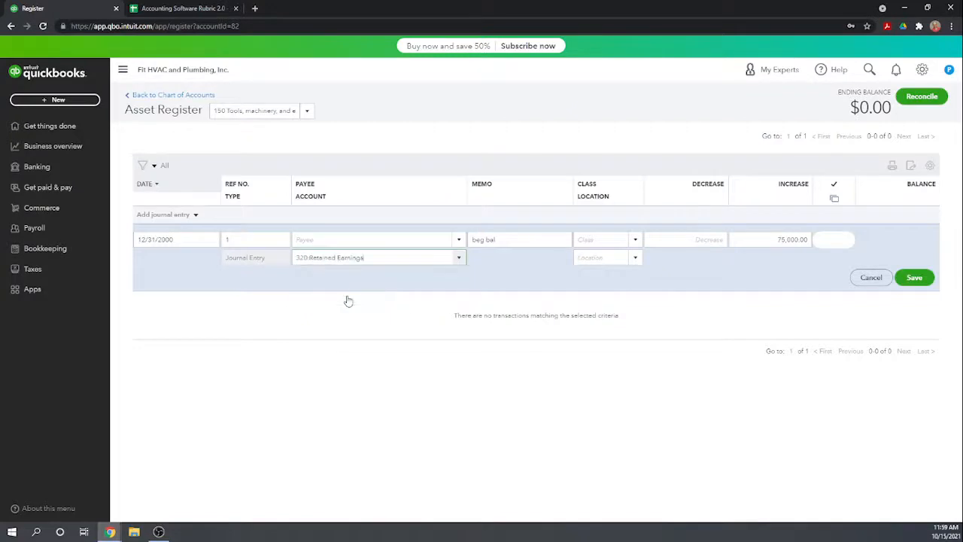
click(919, 280)
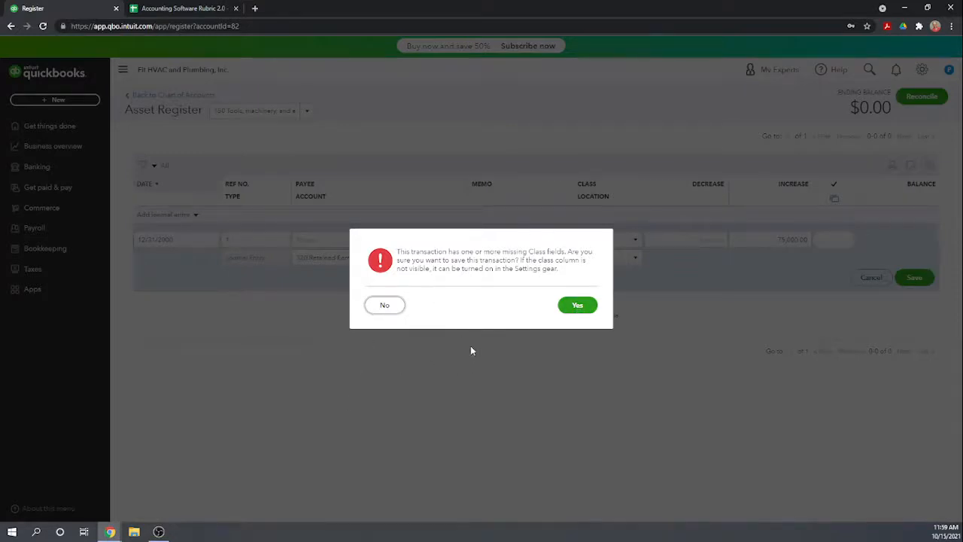
click(579, 306)
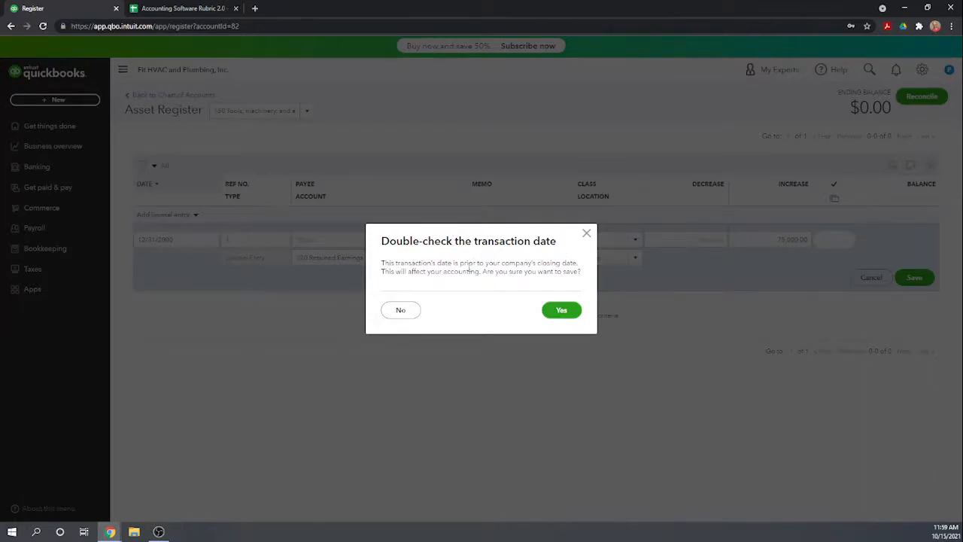
click(563, 311)
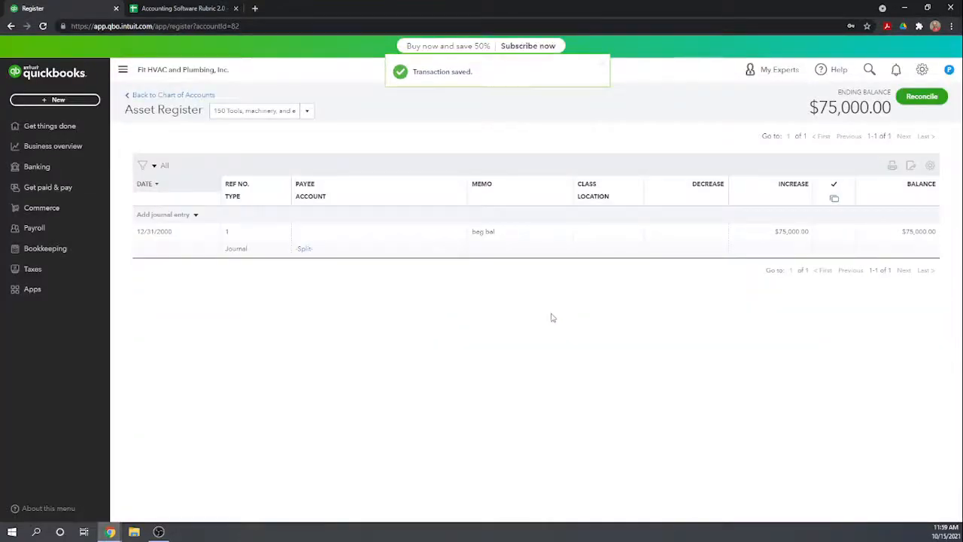
In the 160 Vehicles register, start a journal entry dated 12/31/2000 with the memo "bel bal".
click(175, 95)
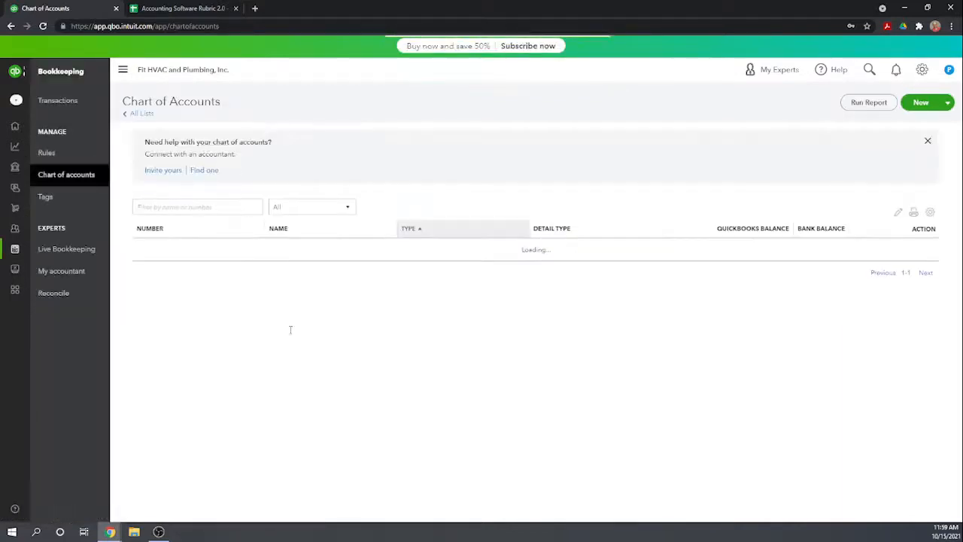
scroll(411, 317, down, 4)
scroll(399, 331, down, 2)
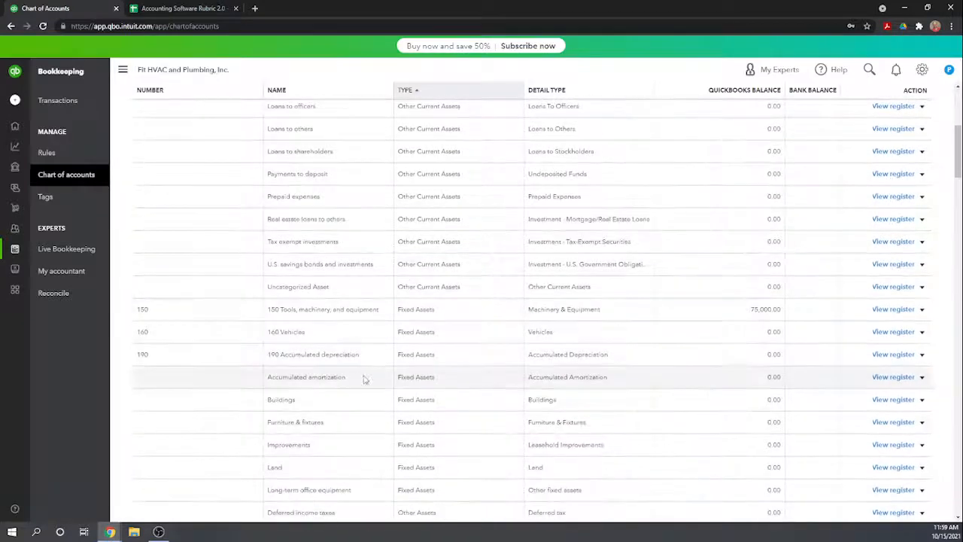
click(890, 332)
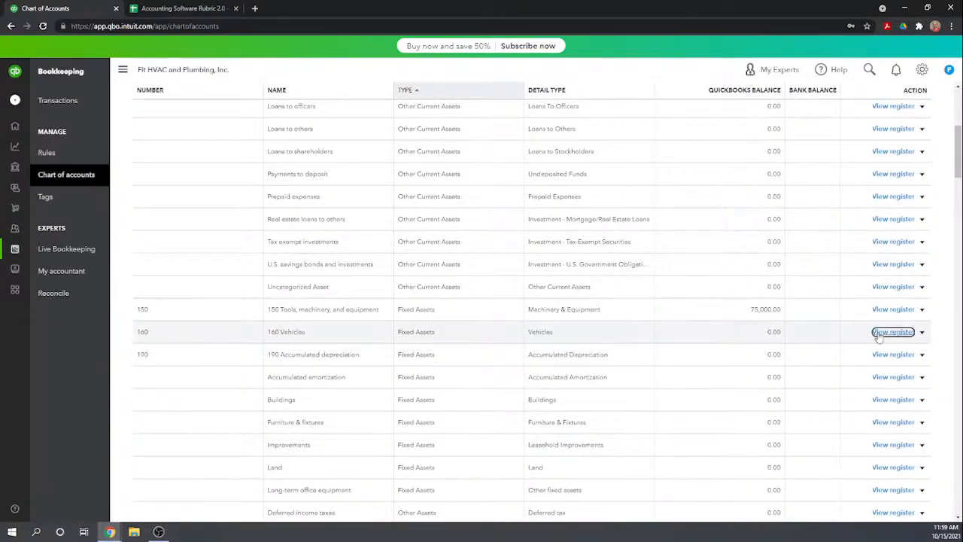
click(162, 216)
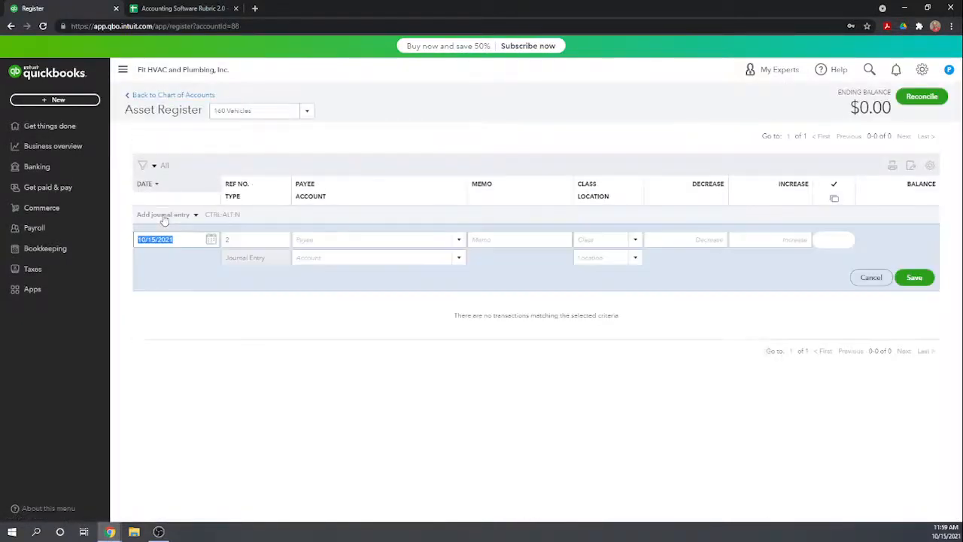
text(12/31/2000)
key(Tab)
key(Tab)
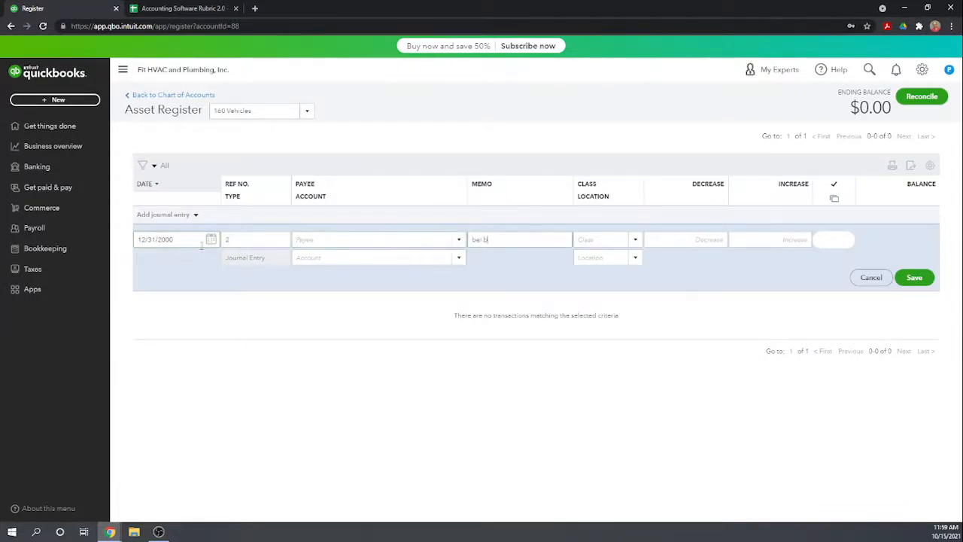
text(bel bal)
Enter an increase of 60,000 for Vehicles against 320 Retained Earnings and save the entry, accepting the missing class and early date.
key(Tab)
key(Tab)
key(Tab)
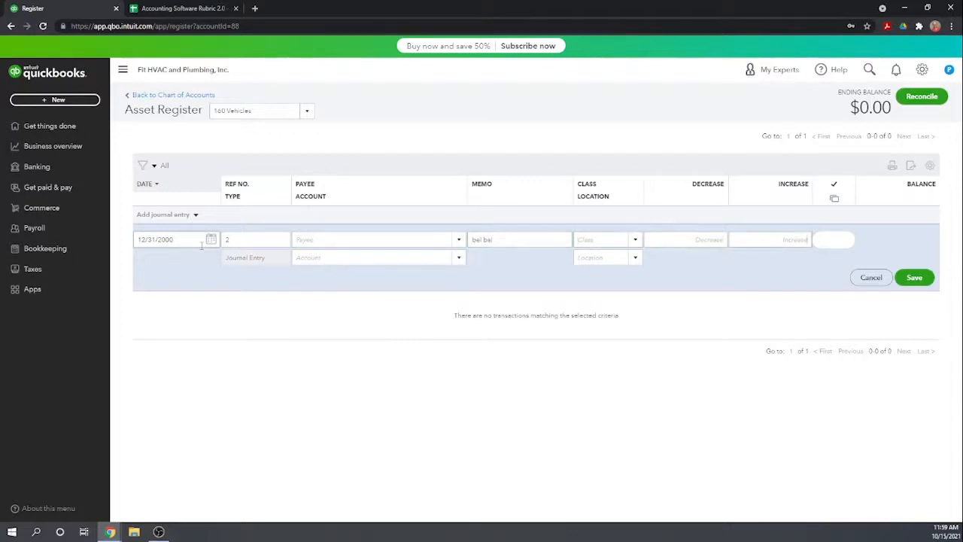
text(60,000)
key(Tab)
text(Ret)
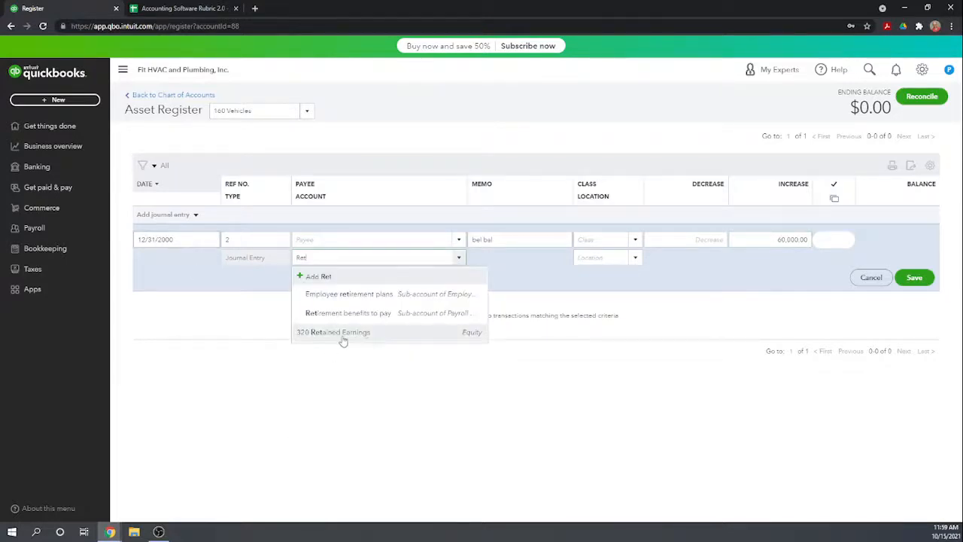
click(340, 339)
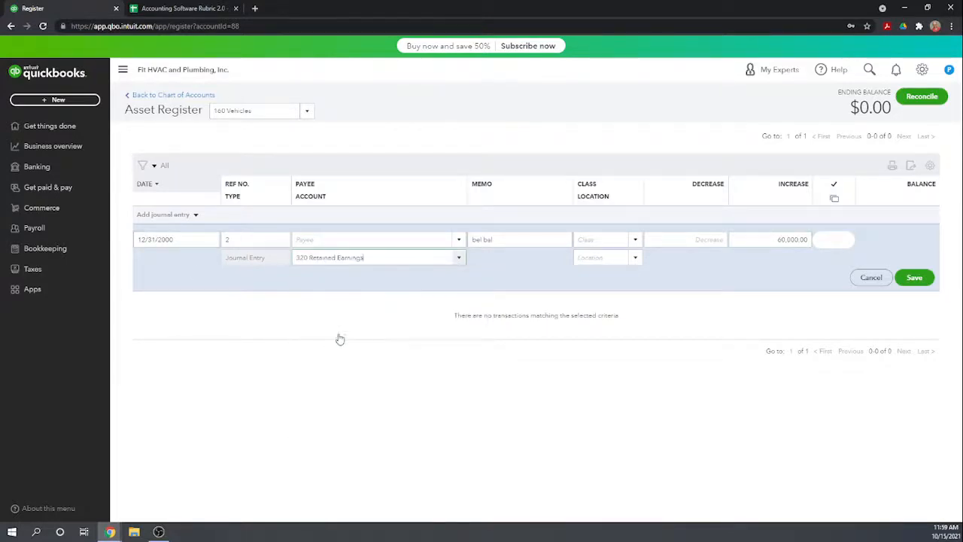
click(922, 280)
click(591, 307)
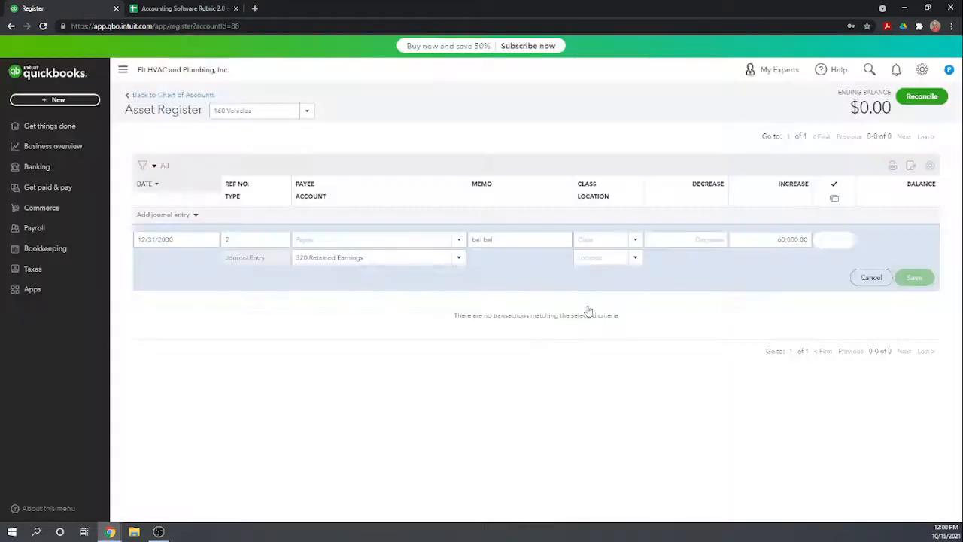
click(564, 312)
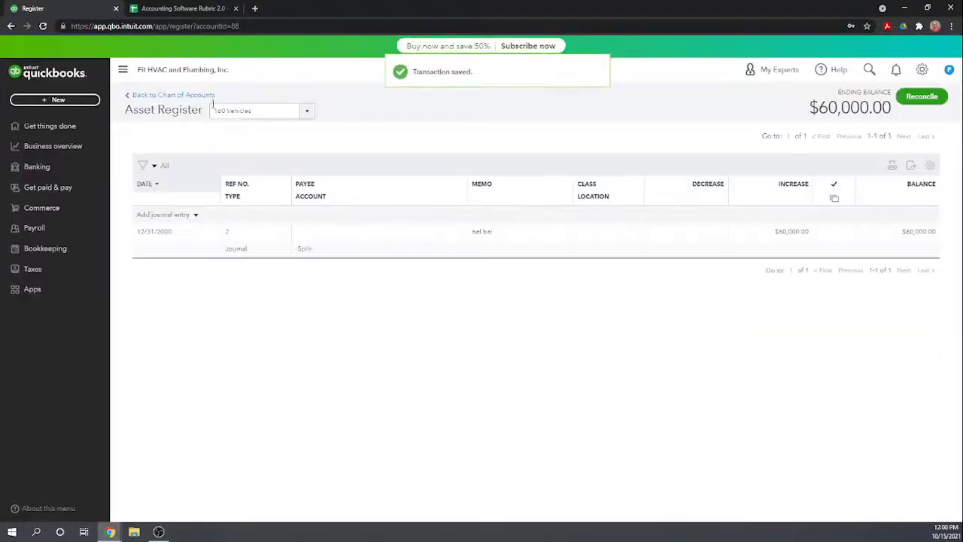
In the 190 Accumulated depreciation register, start a journal entry dated 12/31/2000 with the memo "beg bal".
click(183, 100)
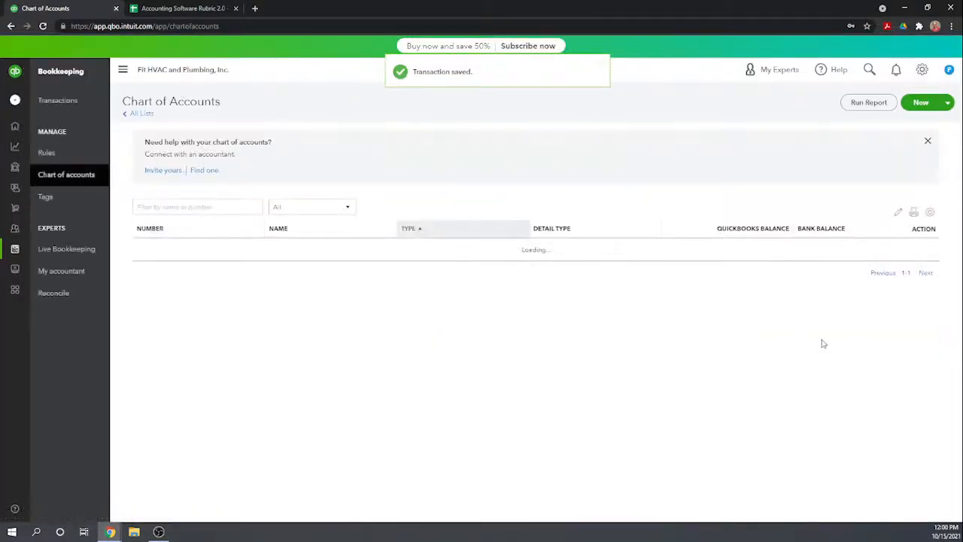
scroll(677, 376, down, 10)
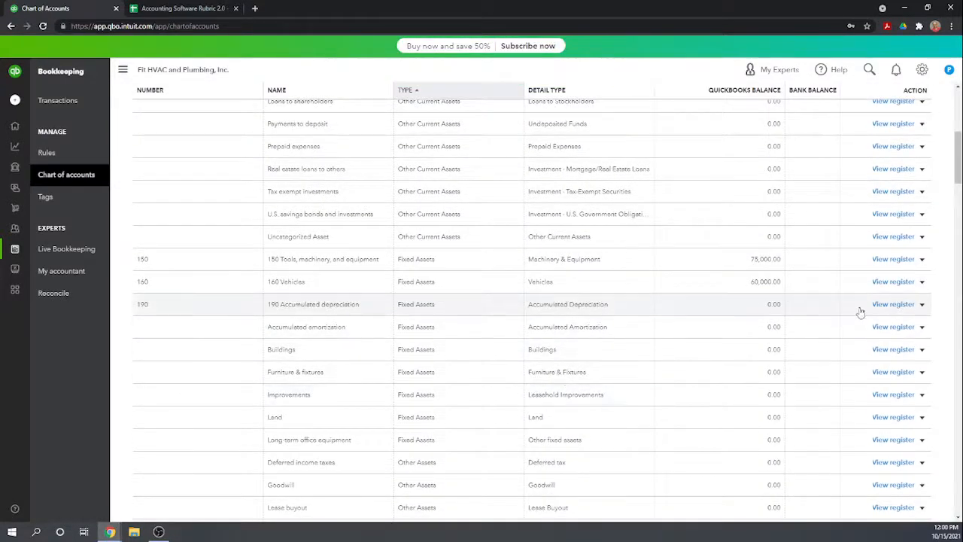
click(892, 305)
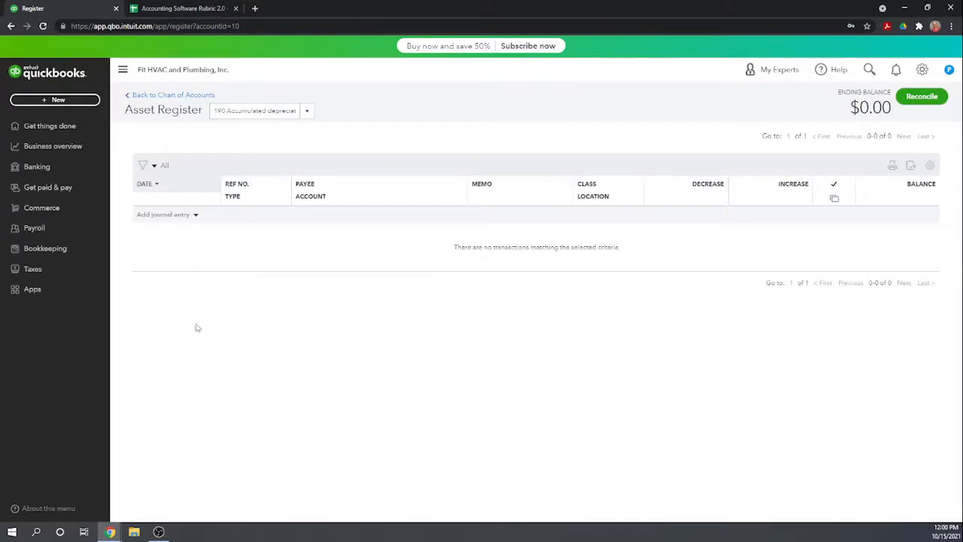
click(180, 216)
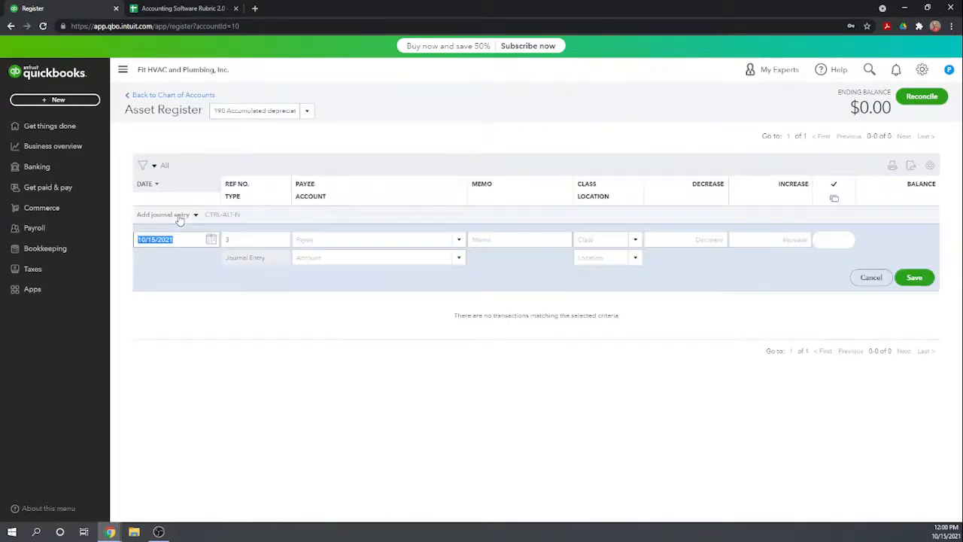
text(12/31)
key(Tab)
key(Tab)
key(Tab)
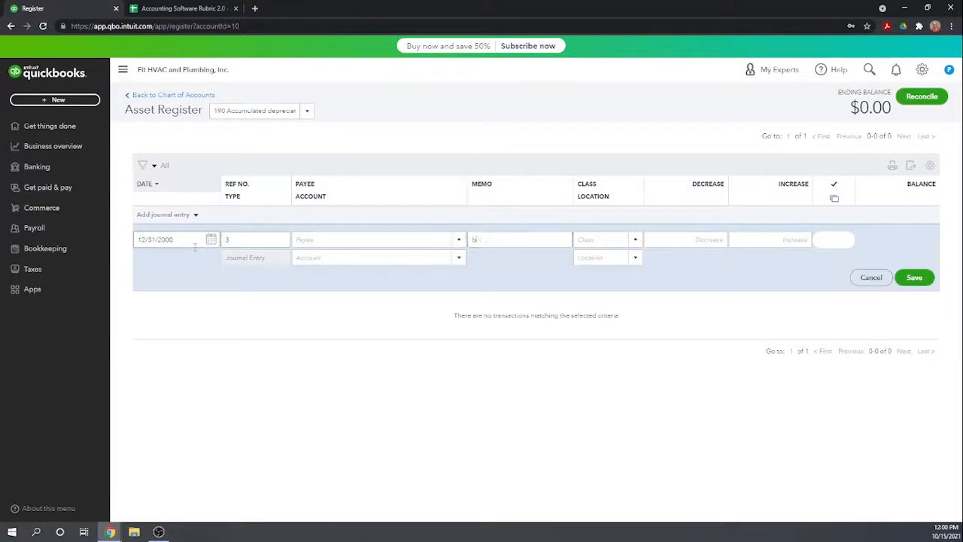
text(beg)
Enter an increase of 115,000 in the accumulated depreciation entry.
key(Tab)
key(Tab)
key(Tab)
text(115,000)
key(Tab)
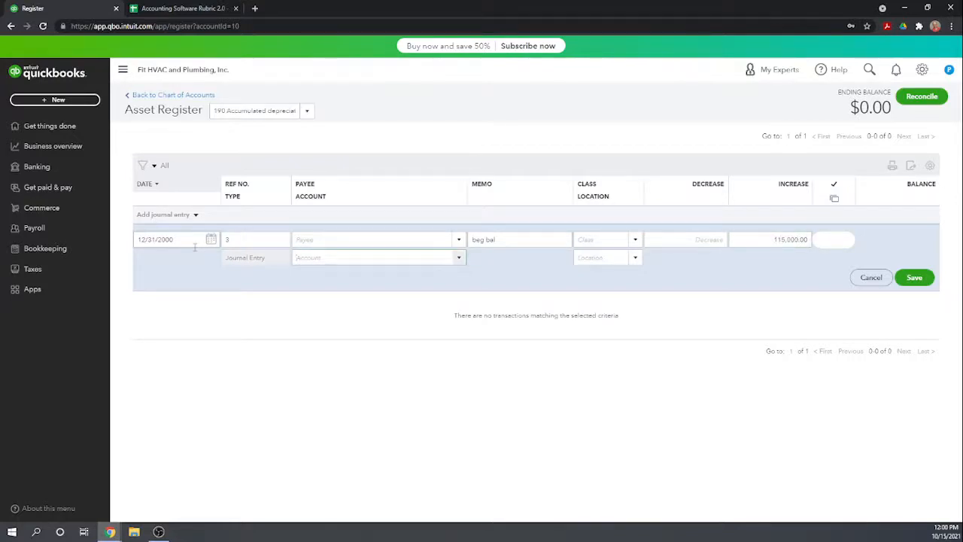
text(Vehicle expenses:Vehicle registration)
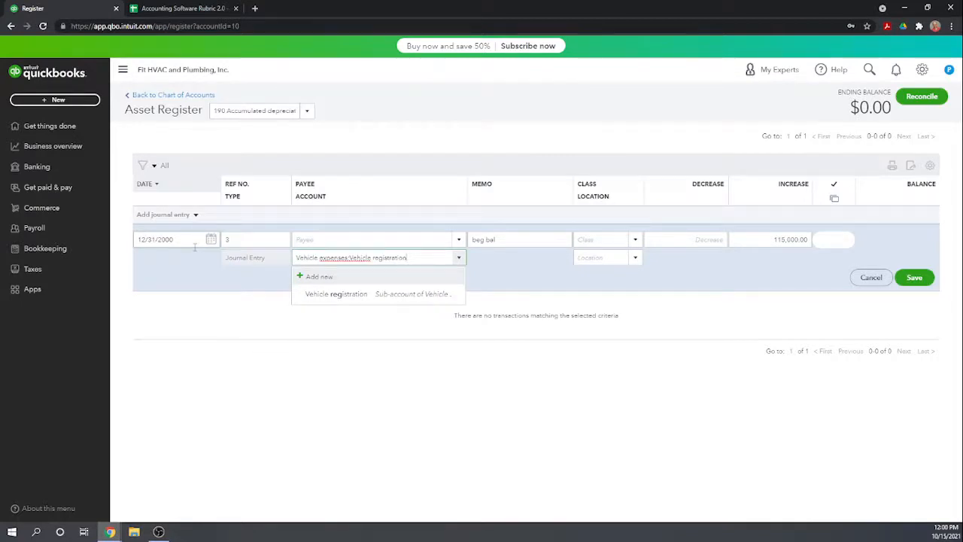
text(in)
key(BackSpace)
key(BackSpace)
key(BackSpace)
key(BackSpace)
key(BackSpace)
key(BackSpace)
key(BackSpace)
key(BackSpace)
key(BackSpace)
key(BackSpace)
key(BackSpace)
key(BackSpace)
key(BackSpace)
key(BackSpace)
key(BackSpace)
key(BackSpace)
key(BackSpace)
key(BackSpace)
key(BackSpace)
key(BackSpace)
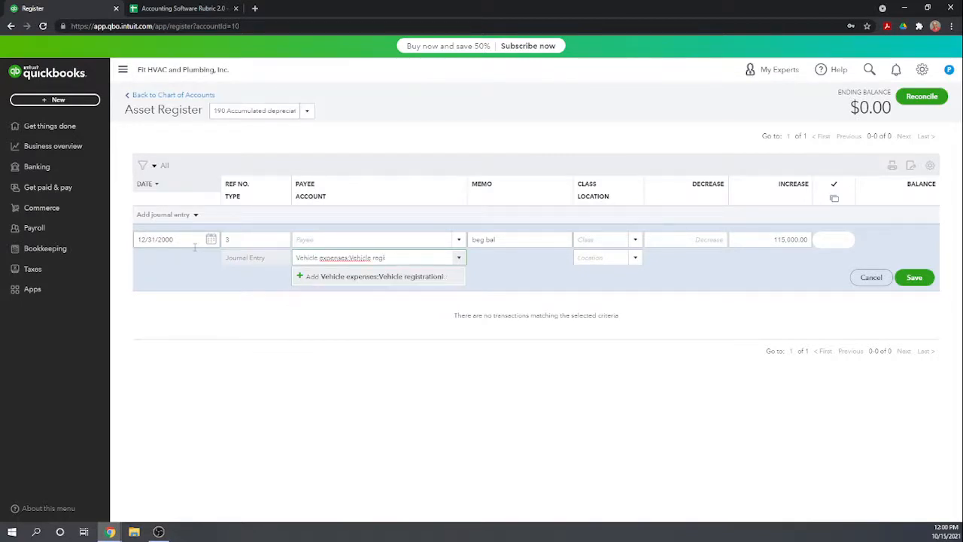
Assign 320 Retained Earnings as the entry's offset account and save it, accepting the missing class and the date before closing.
text(mti)
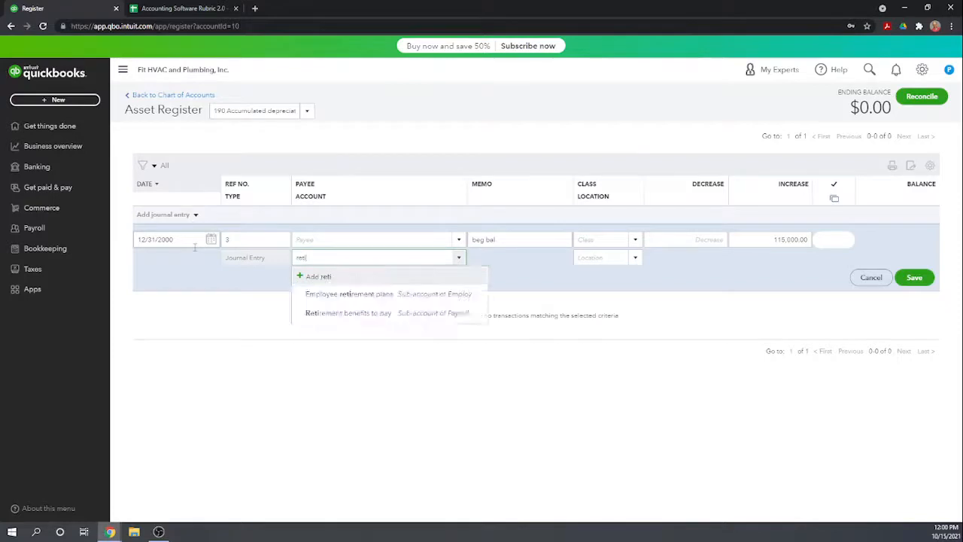
text(ined)
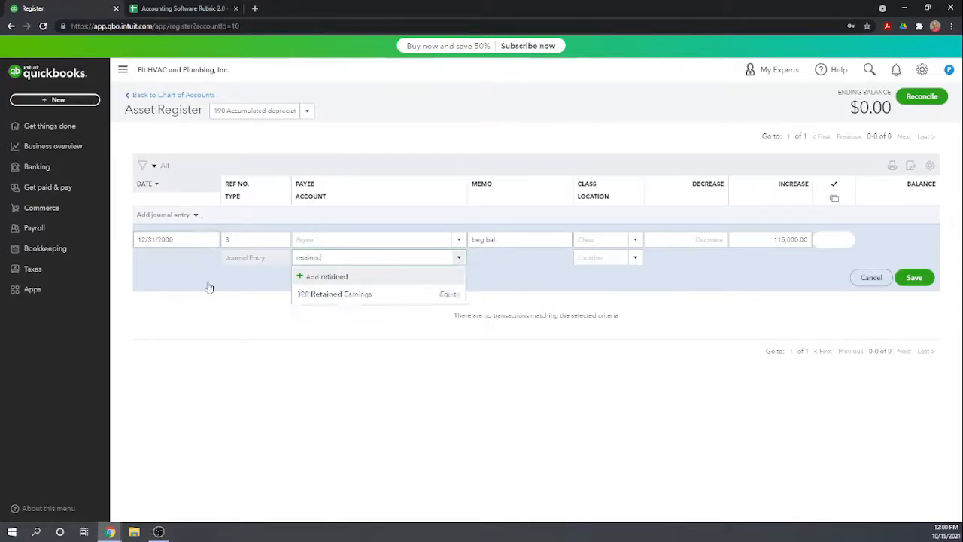
click(323, 299)
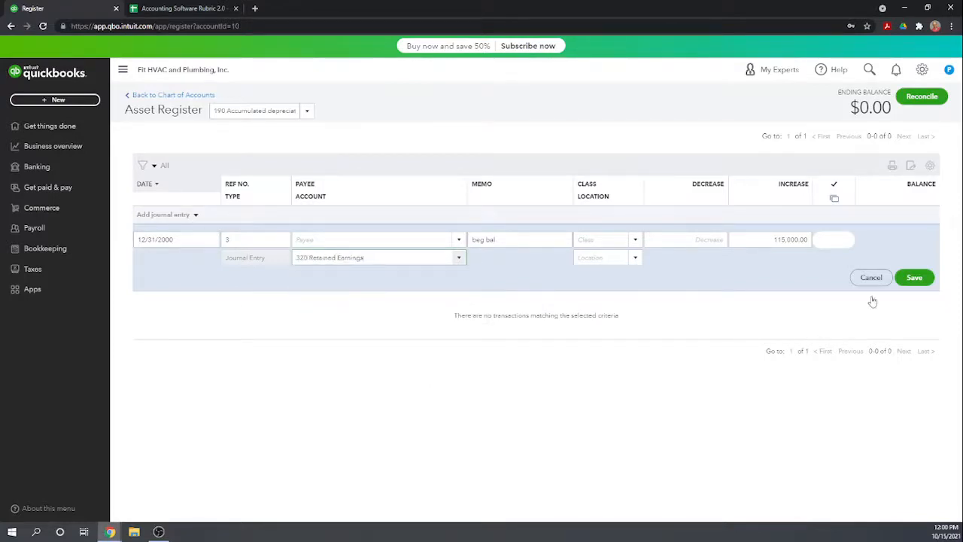
click(918, 278)
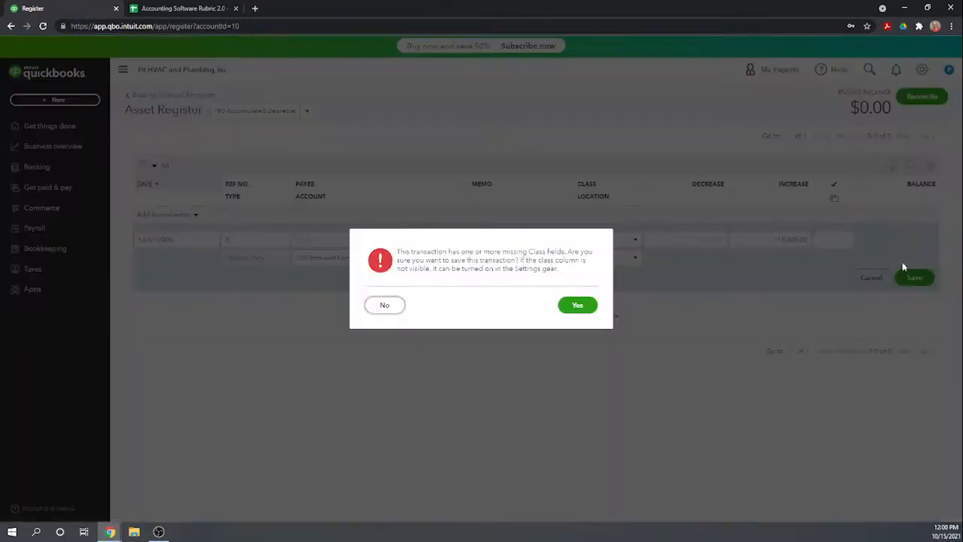
click(576, 305)
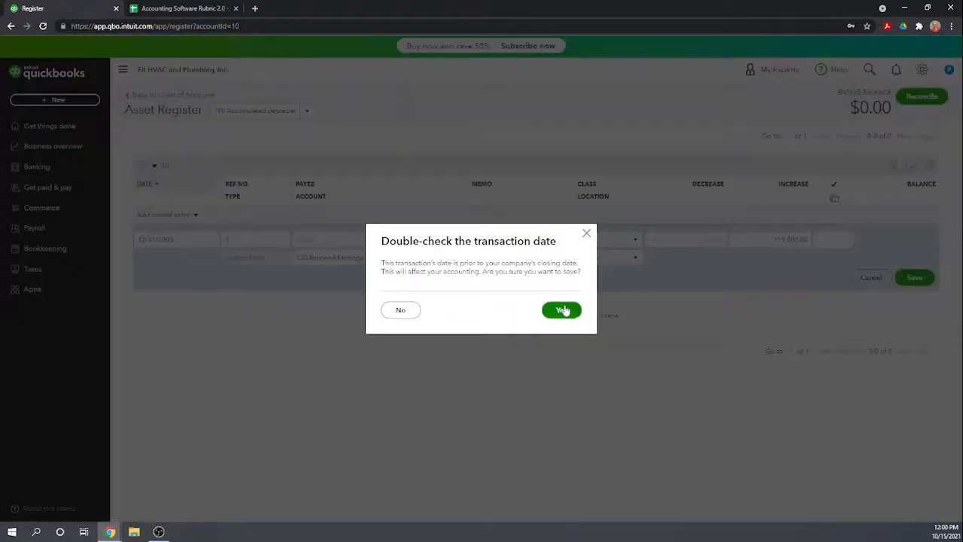
click(568, 309)
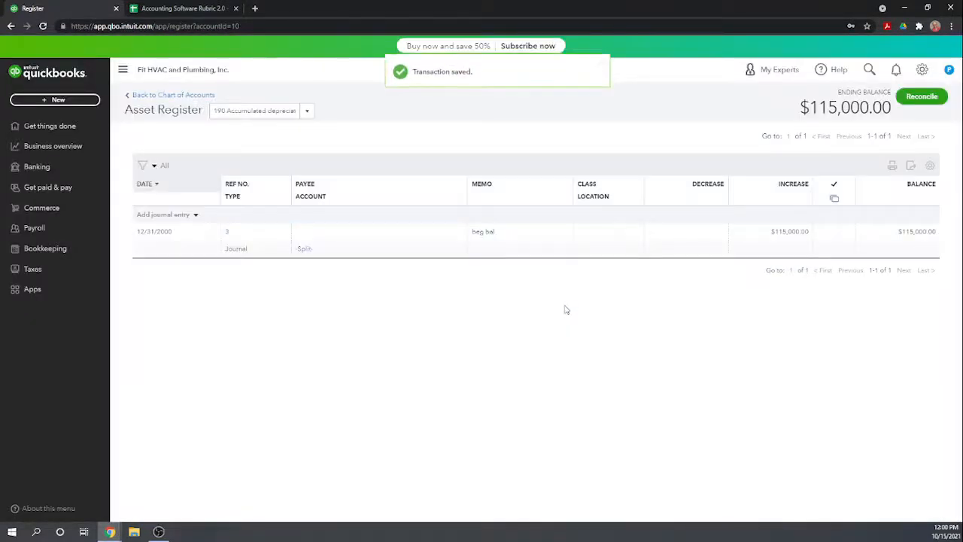
In the 210 Credit Card Payable register, start a journal entry with the default date and the memo "beg bal".
click(173, 97)
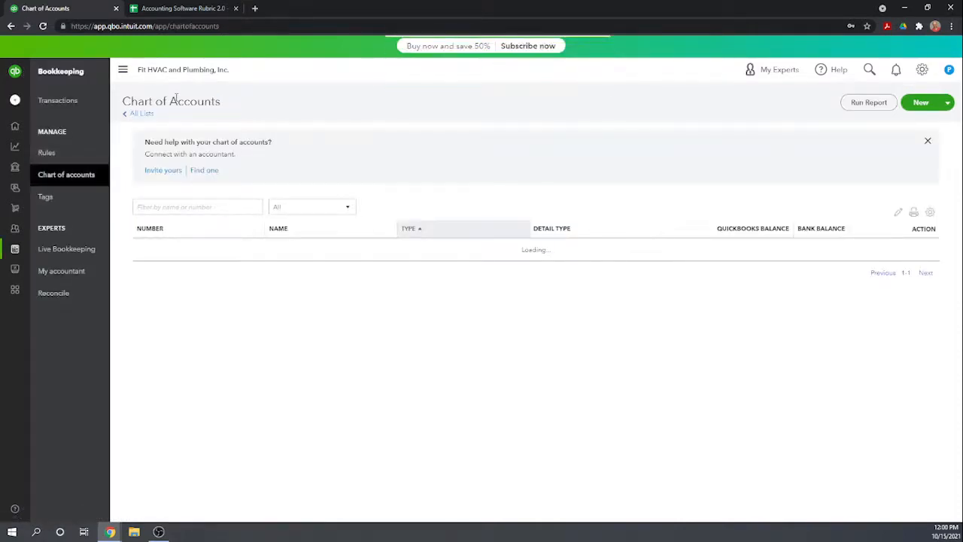
scroll(176, 101, down, 8)
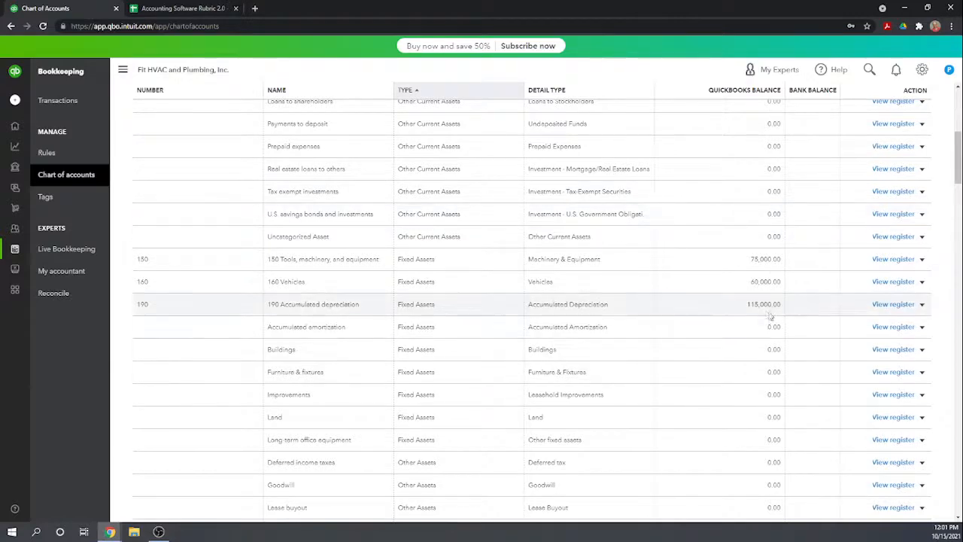
scroll(767, 315, up, 3)
scroll(767, 316, down, 3)
scroll(769, 315, down, 2)
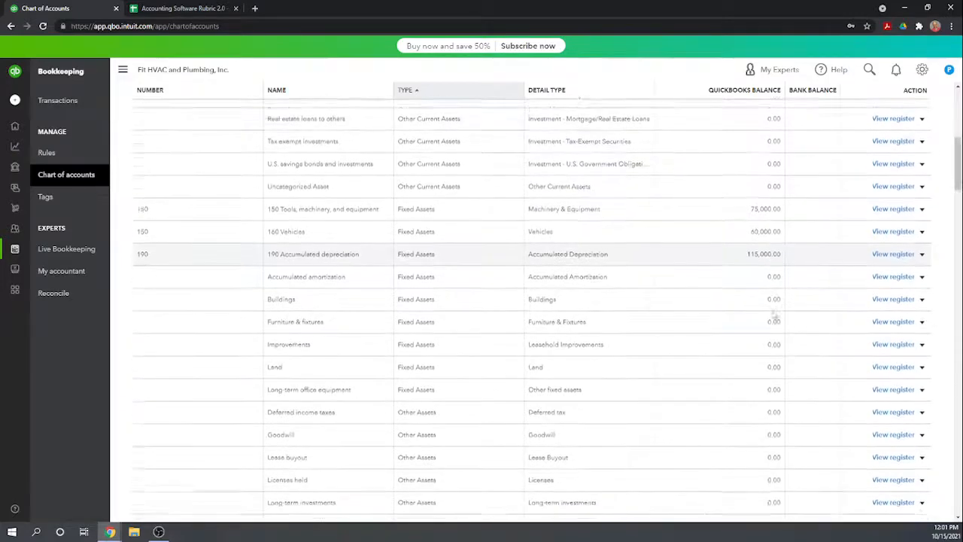
scroll(773, 316, down, 4)
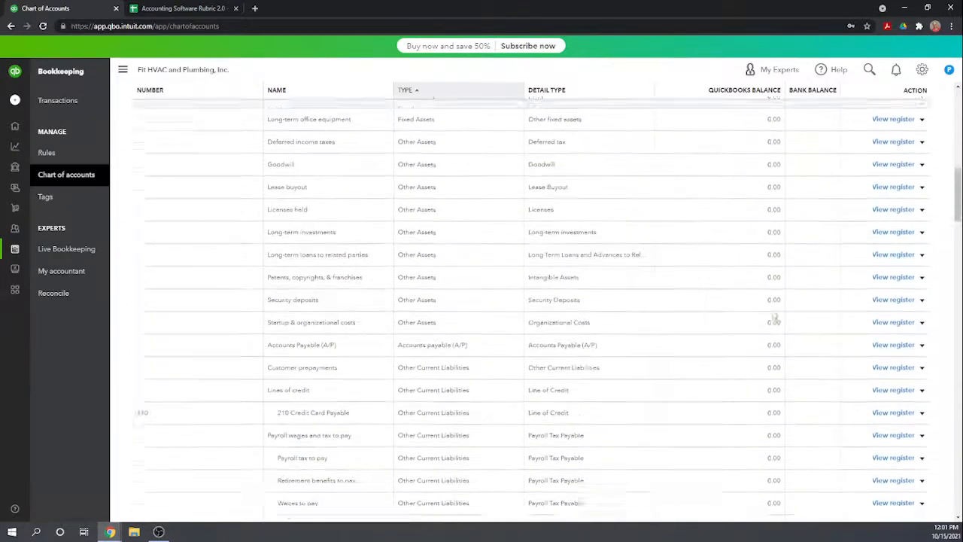
click(891, 384)
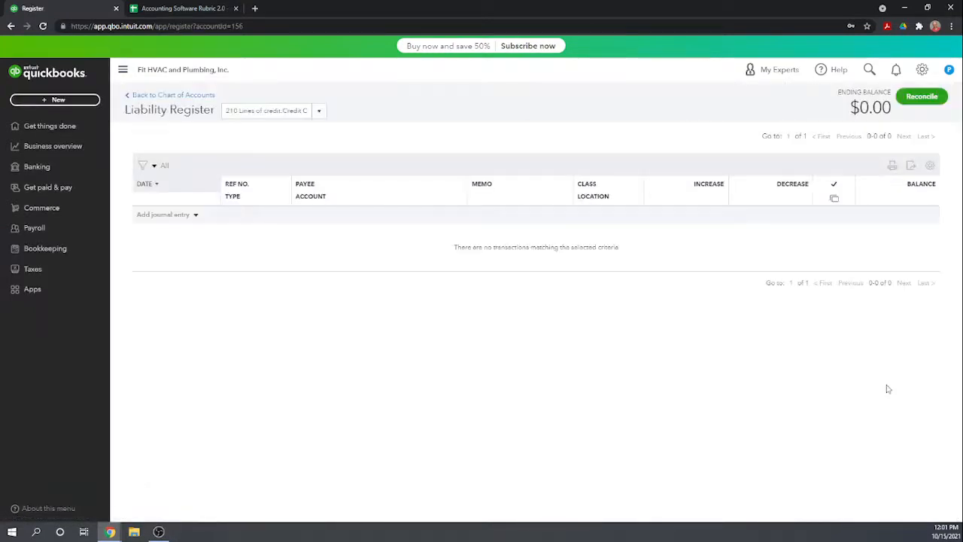
click(165, 215)
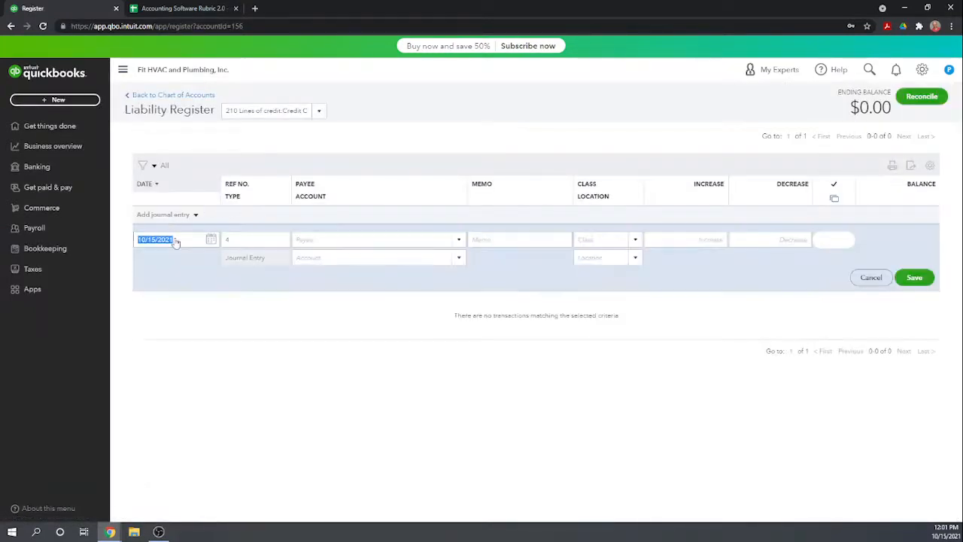
click(482, 240)
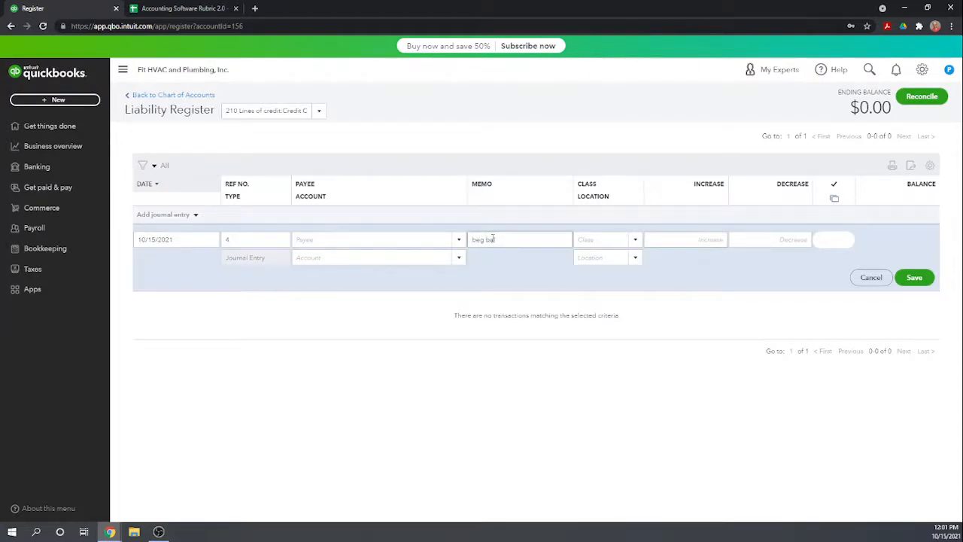
Enter an increase of 6,000 for the credit card payable against 320 Retained Earnings and save the entry without a class.
text(6000)
key(Tab)
text(retaine)
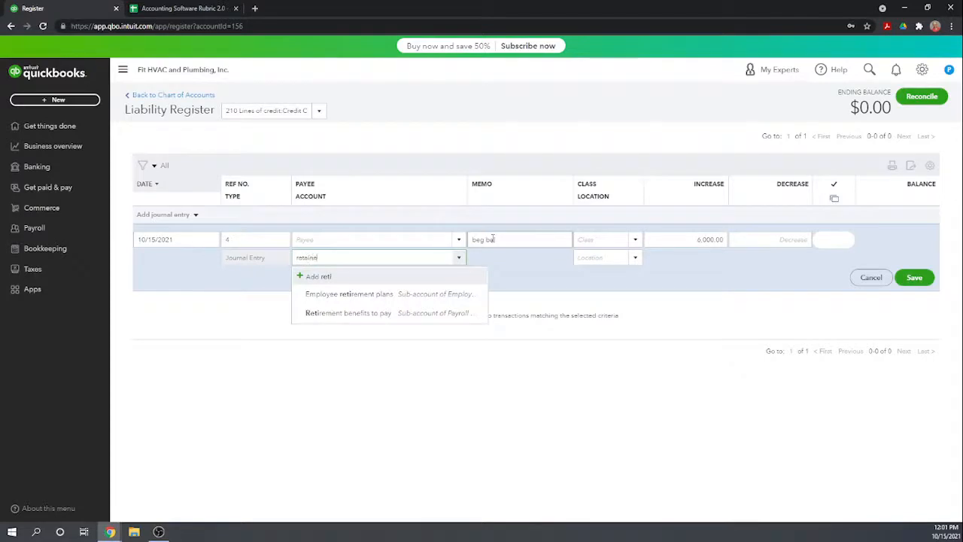
click(344, 299)
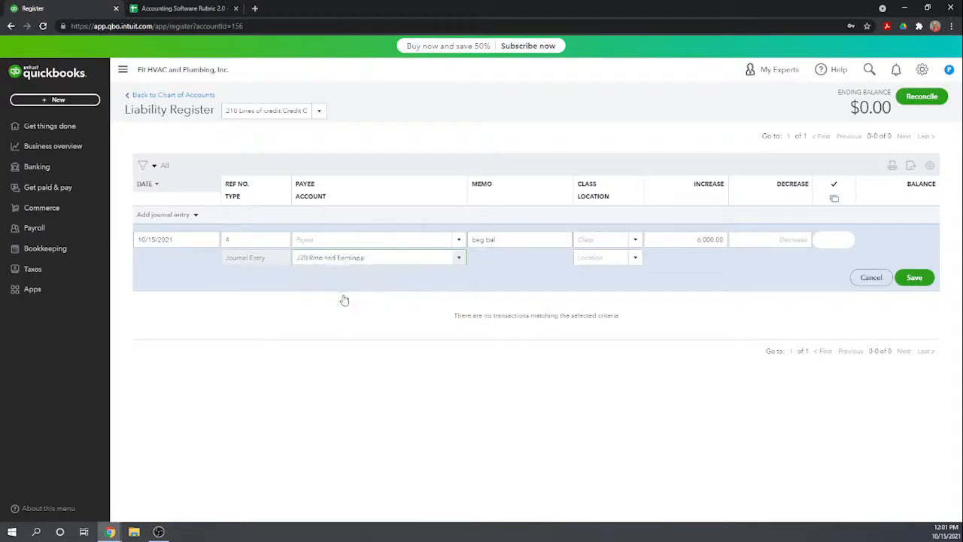
click(915, 278)
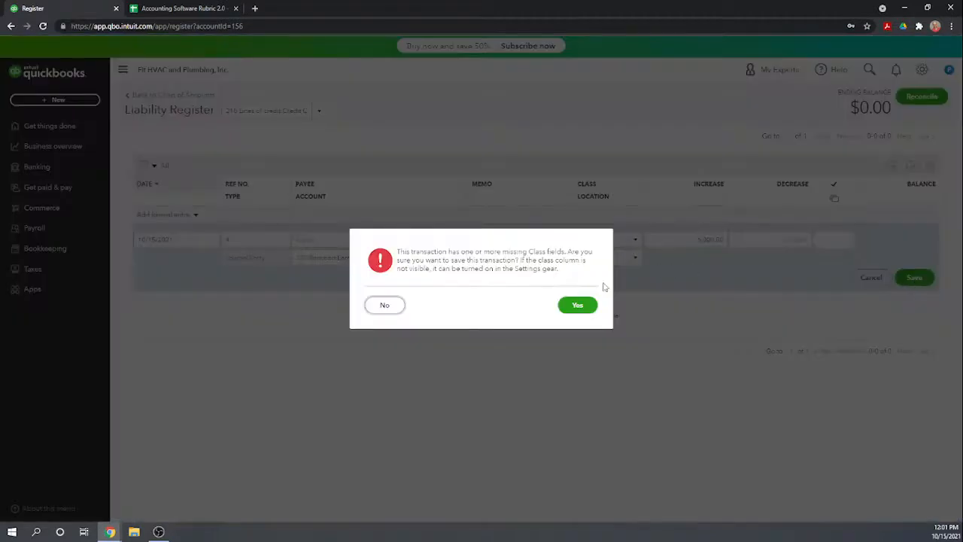
click(578, 304)
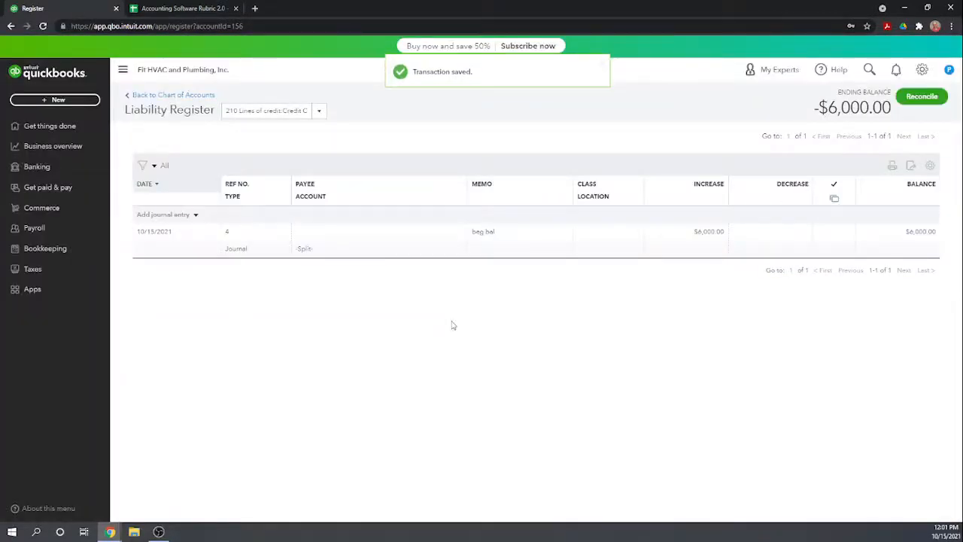
Change the date of the 210 Credit Card Payable opening entry to 12/31/2000 and save the entry.
click(156, 235)
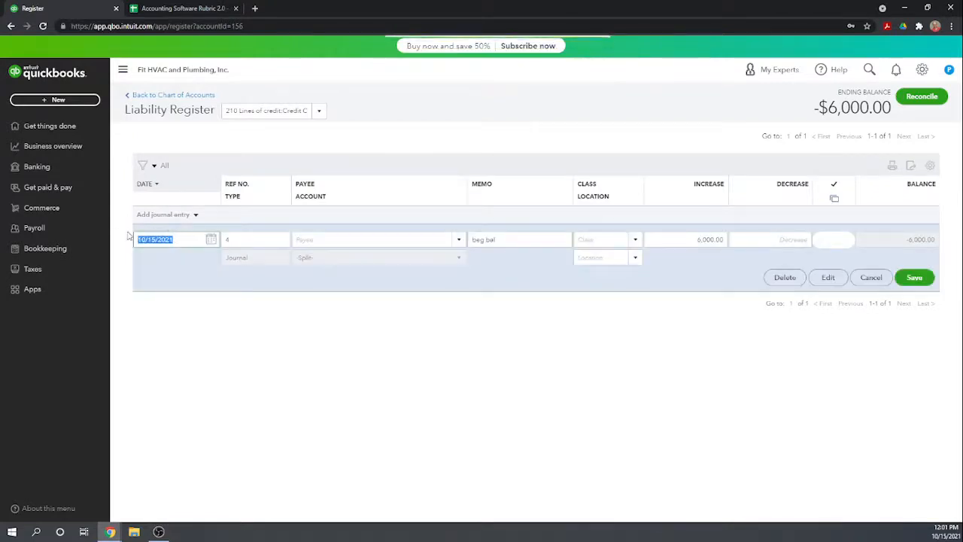
text(12/31/2000)
key(Tab)
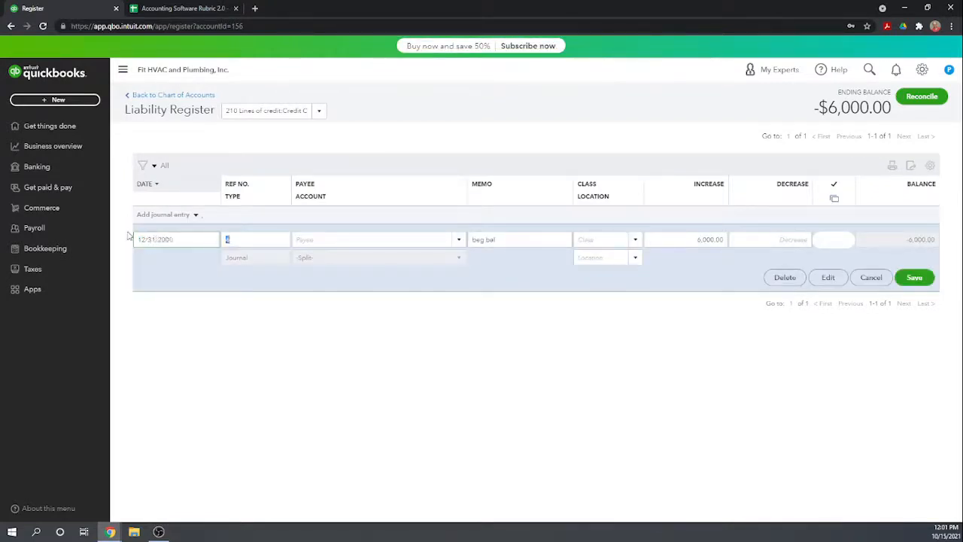
click(915, 278)
click(565, 309)
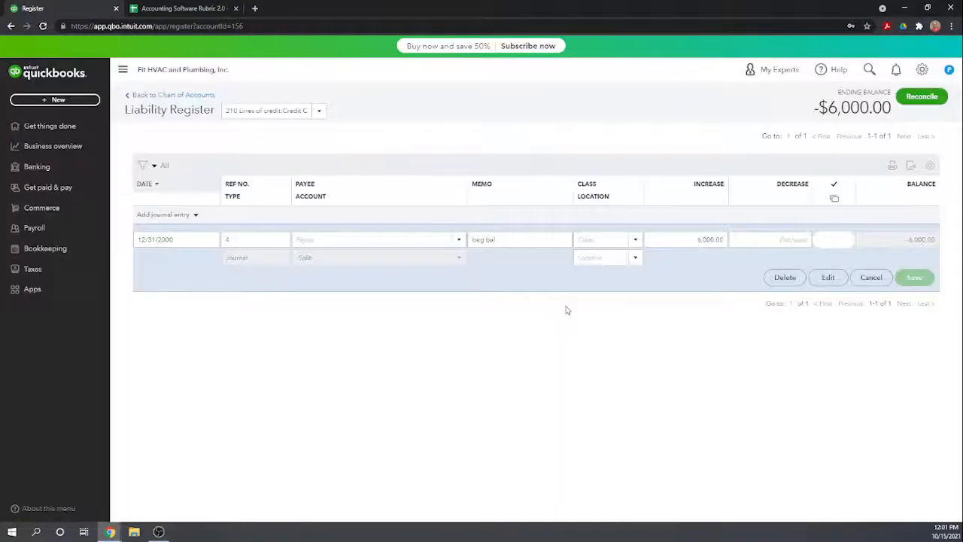
Return to the chart of accounts and open the register for 300 Common stock.
click(170, 95)
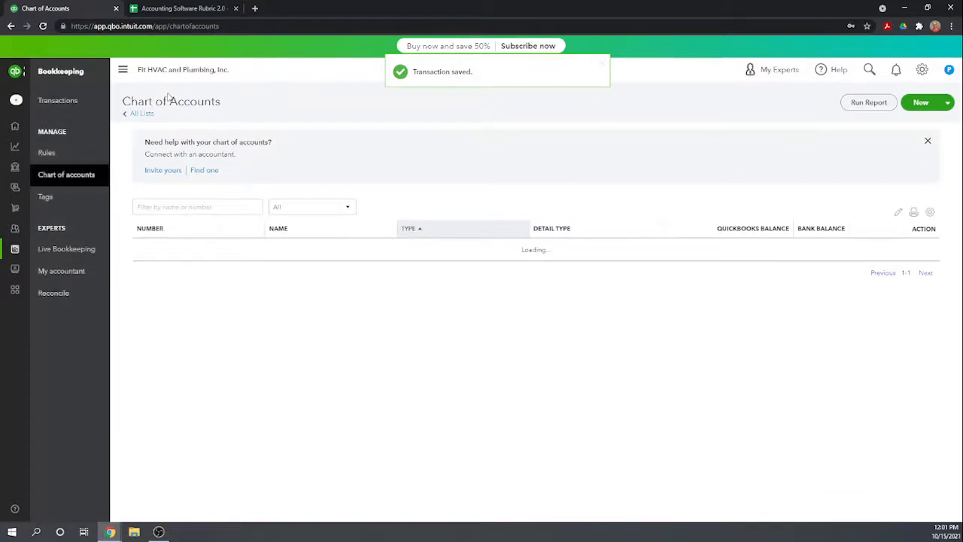
scroll(168, 97, down, 5)
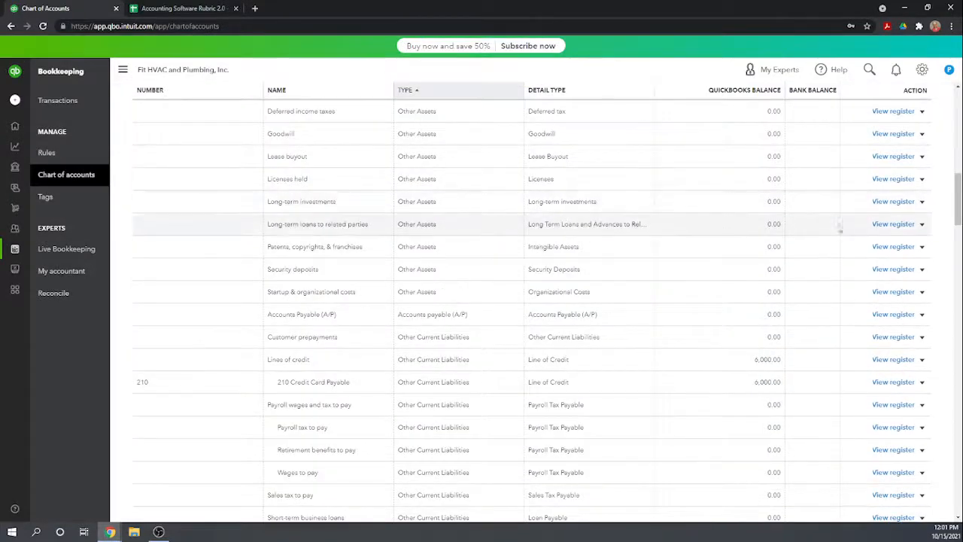
scroll(813, 258, down, 2)
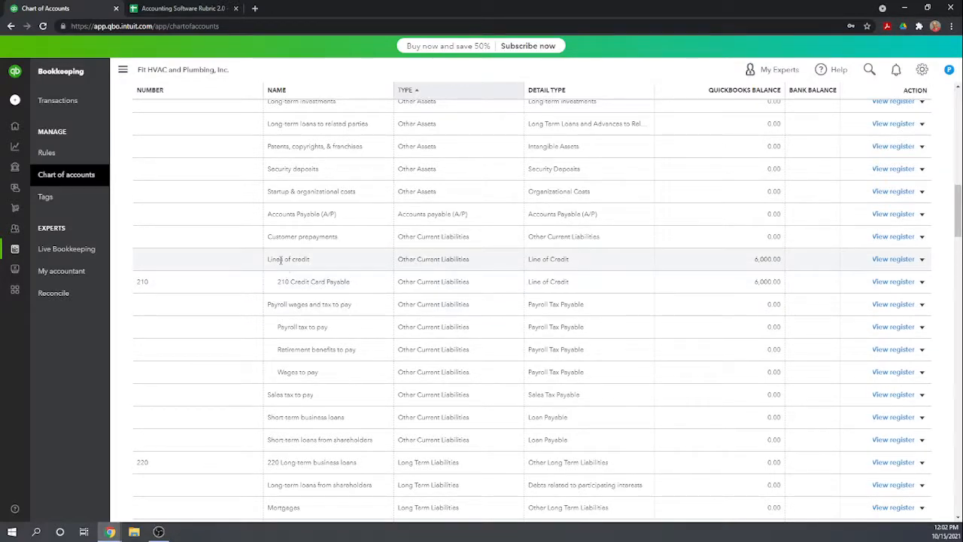
scroll(569, 274, down, 3)
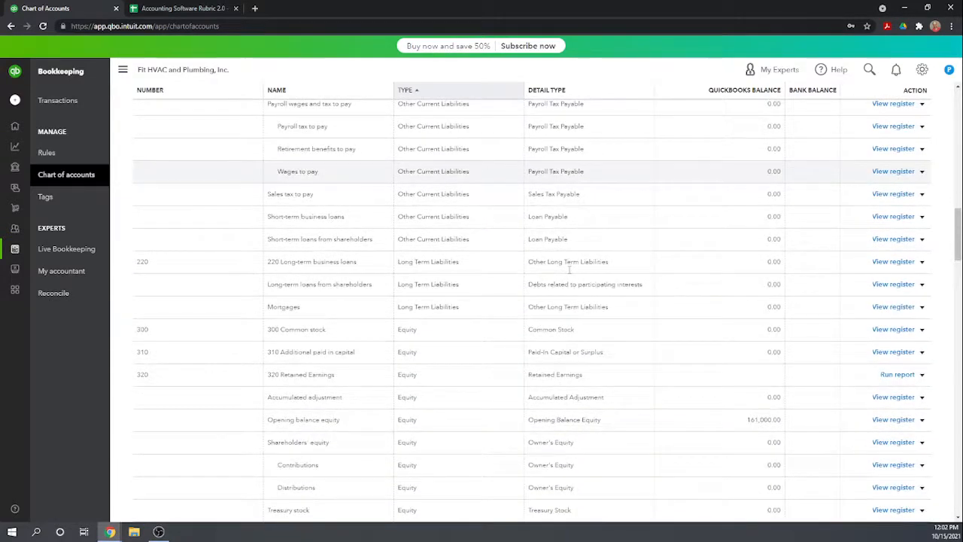
scroll(569, 269, down, 1)
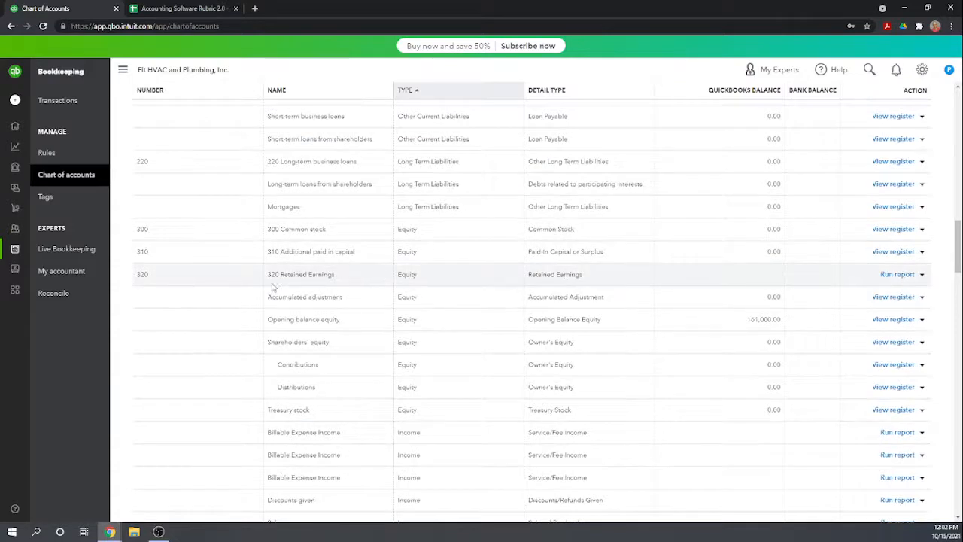
click(895, 229)
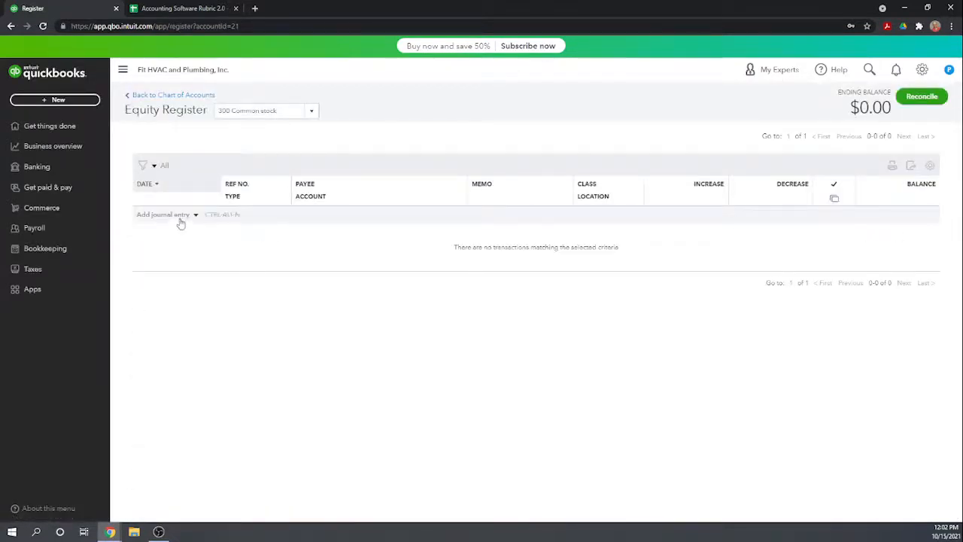
Start a journal entry in the common stock register dated 12/31/2000 with the memo "beg bal".
click(156, 218)
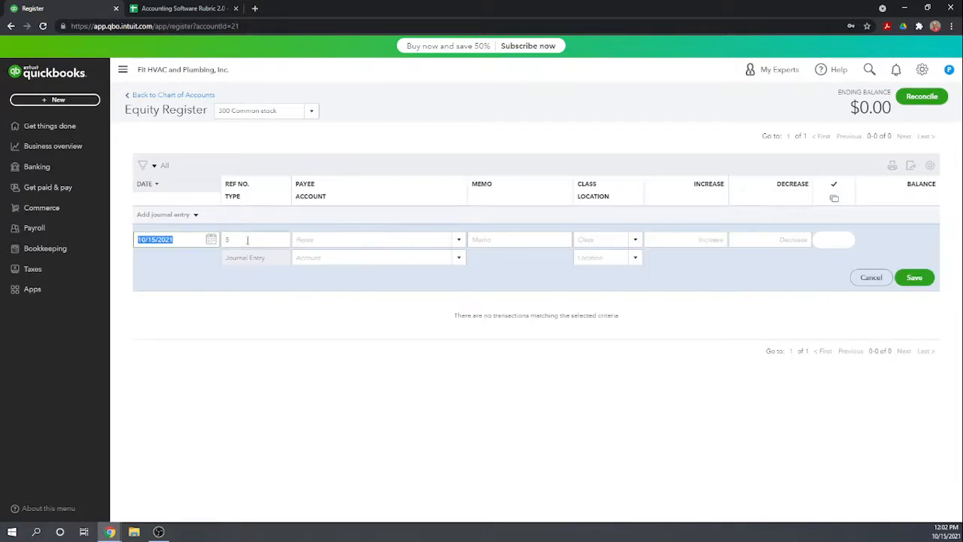
text(12/31/2000)
key(Tab)
key(Tab)
key(Tab)
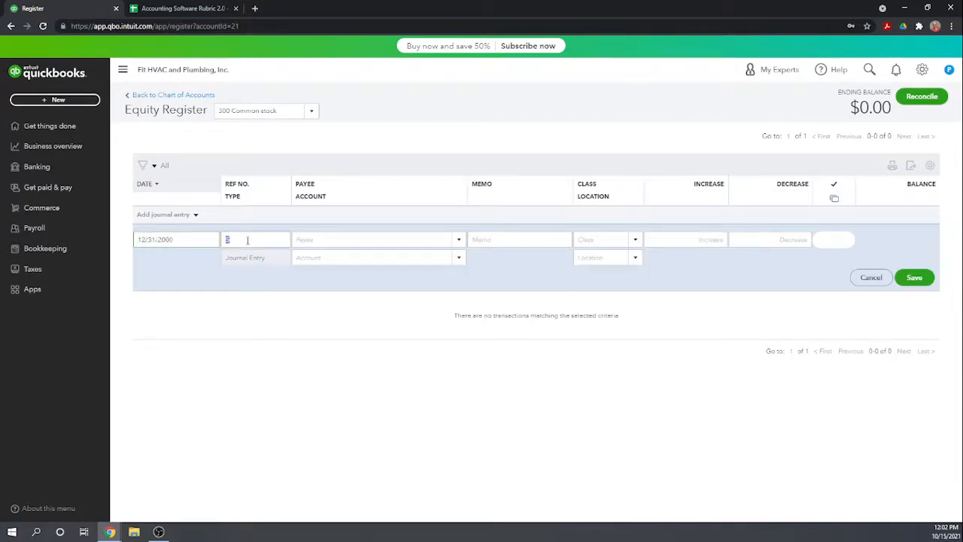
text(be)
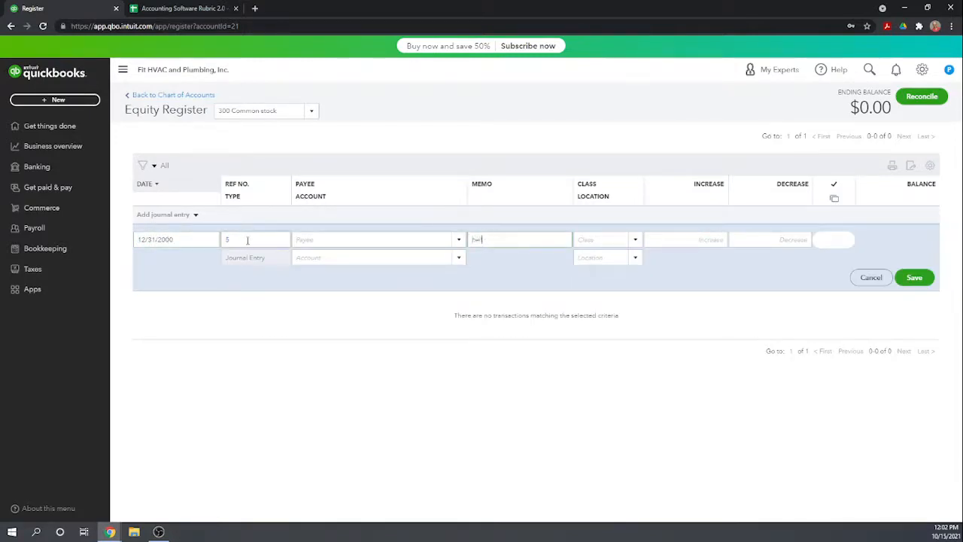
text(g bal.)
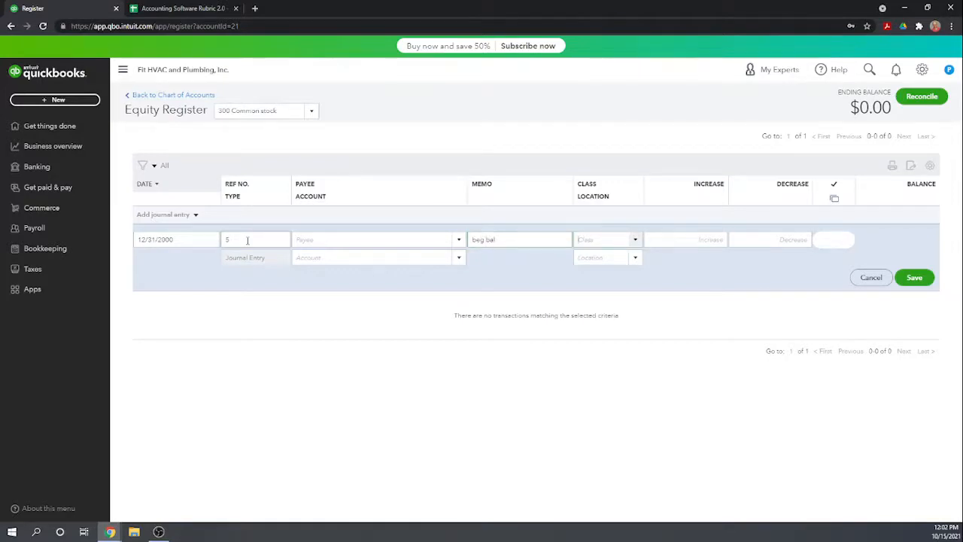
Enter an increase of 1,000 for common stock against 320 Retained Earnings and save the entry without a class.
key(Tab)
text(10)
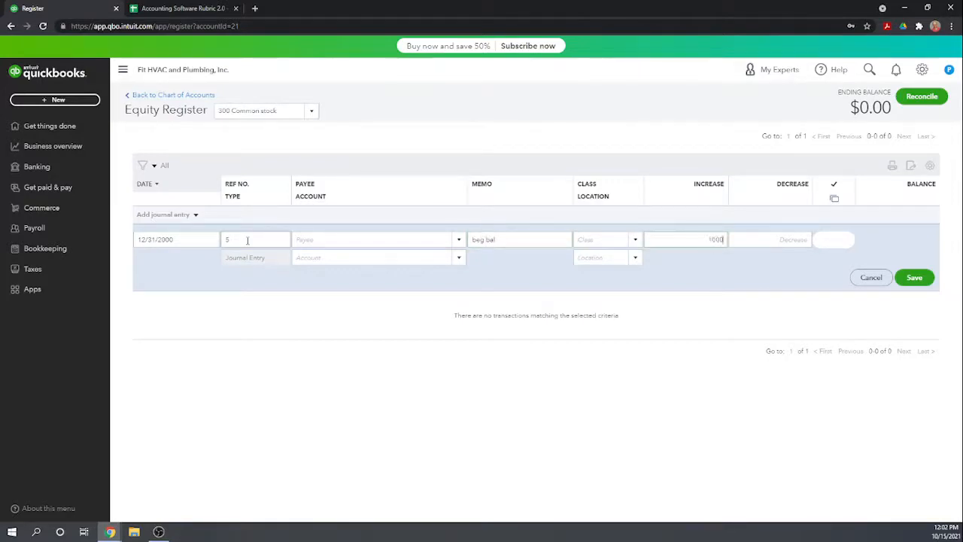
key(Tab)
text(ret)
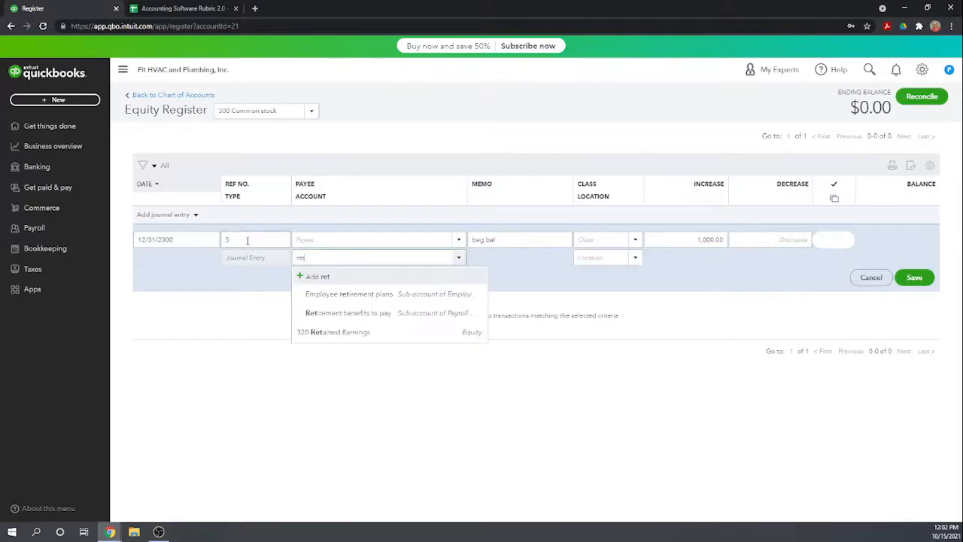
click(316, 331)
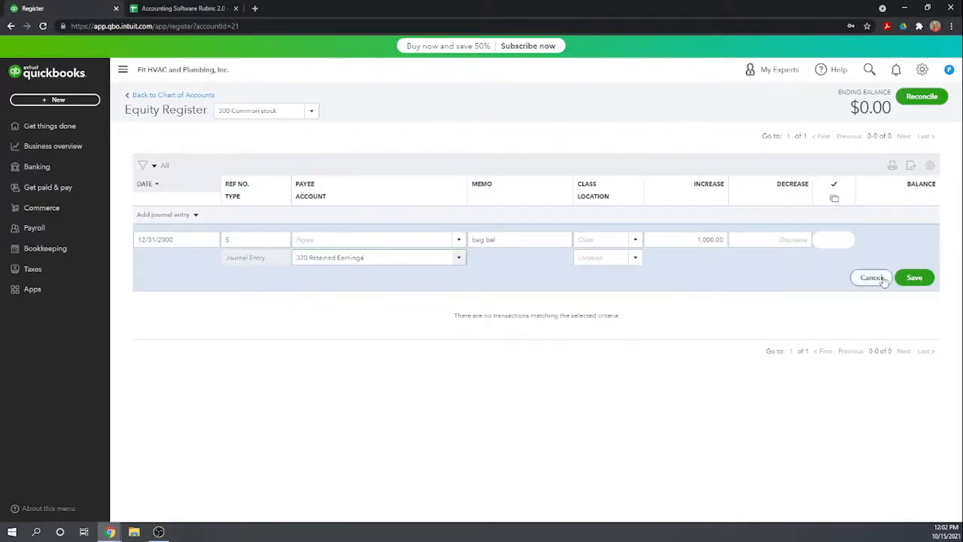
click(917, 279)
click(577, 305)
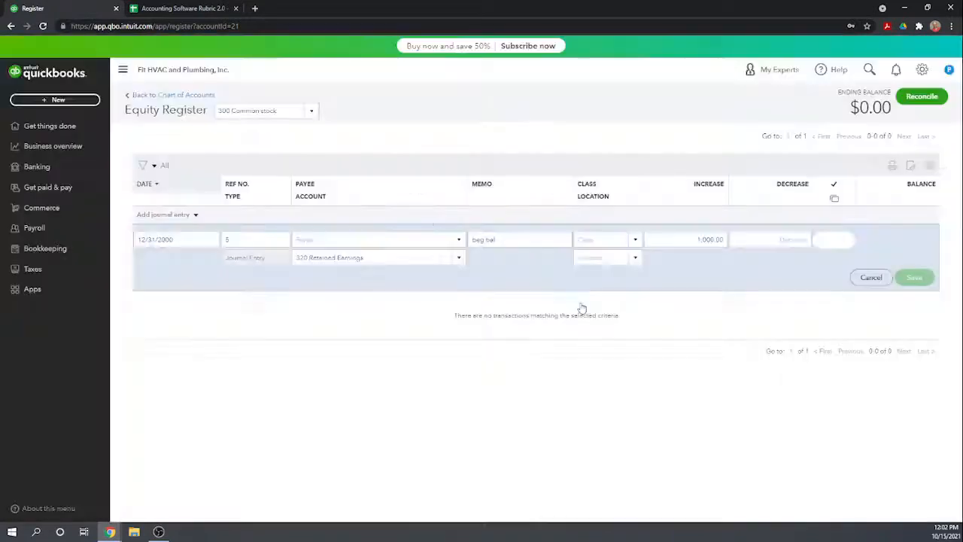
click(566, 312)
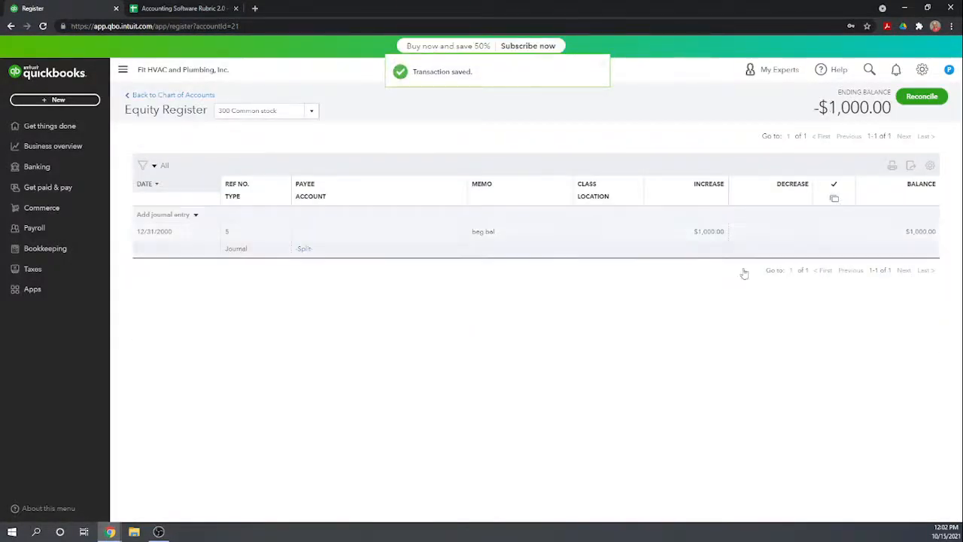
Return to the chart of accounts and open the register for 310 Additional paid in capital.
click(152, 95)
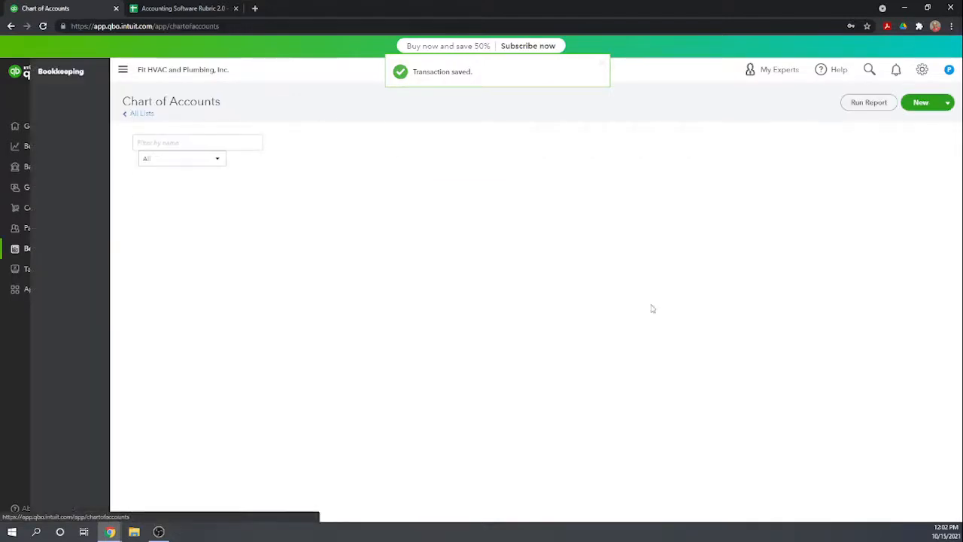
scroll(757, 349, down, 5)
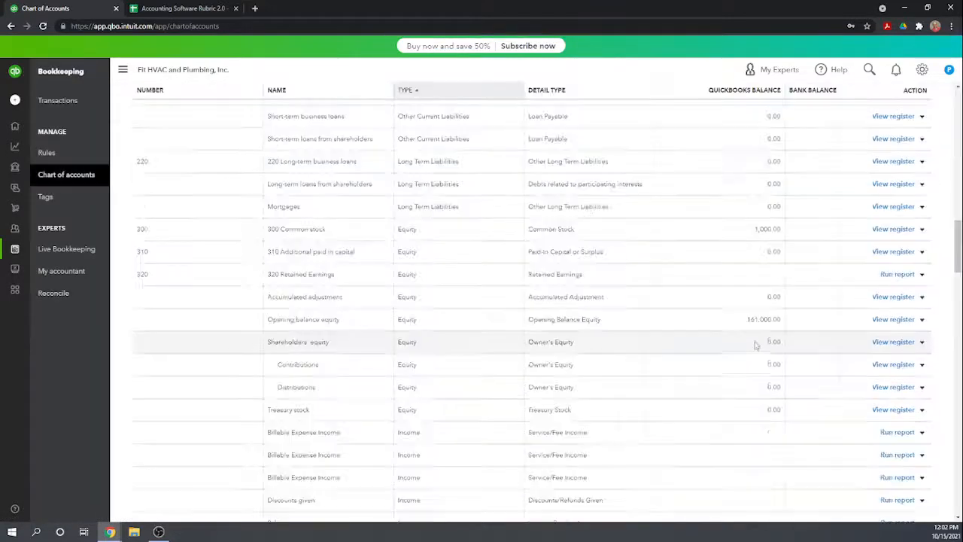
scroll(755, 316, down, 3)
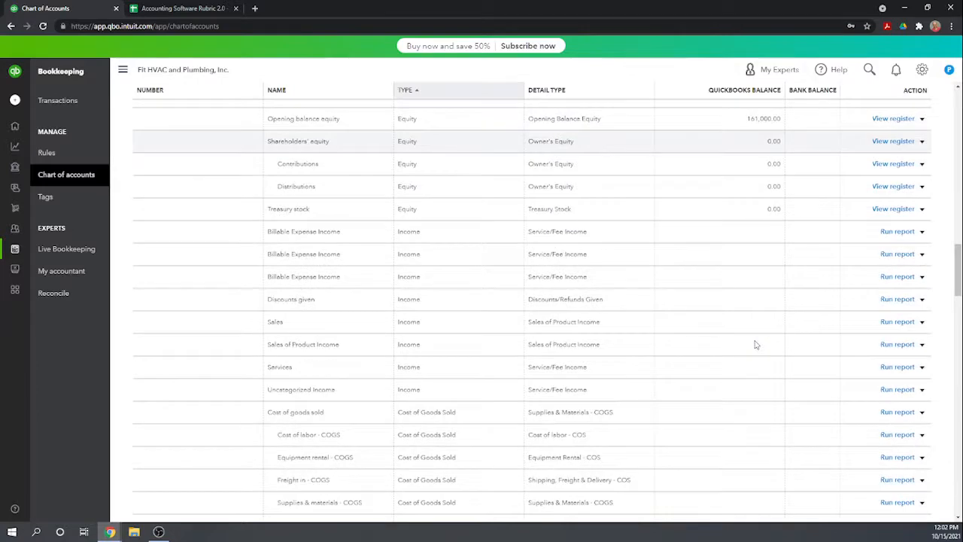
scroll(756, 344, up, 3)
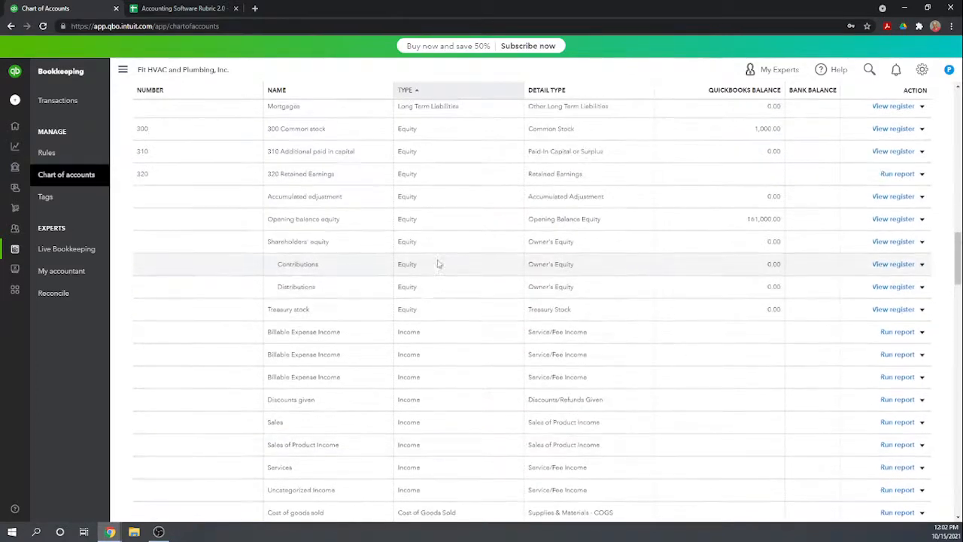
scroll(317, 266, up, 1)
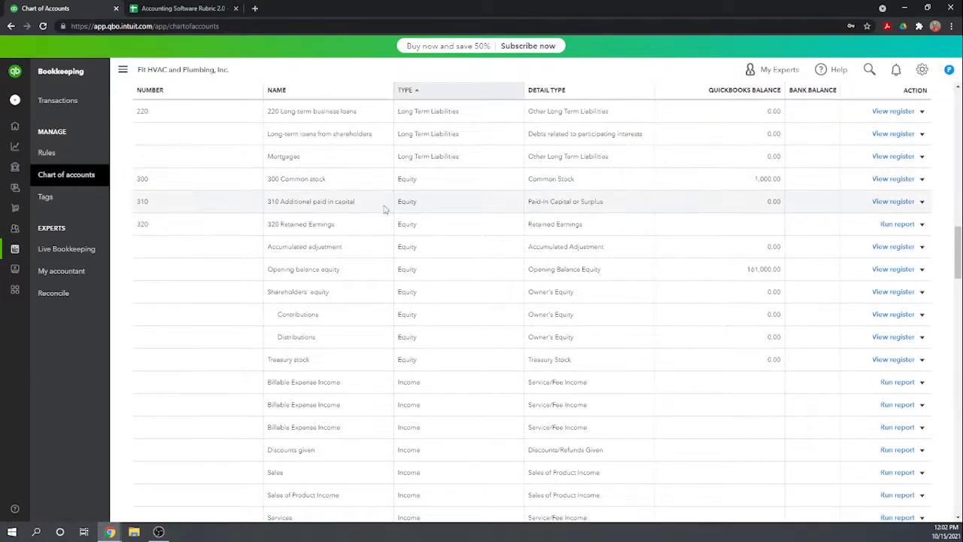
click(892, 201)
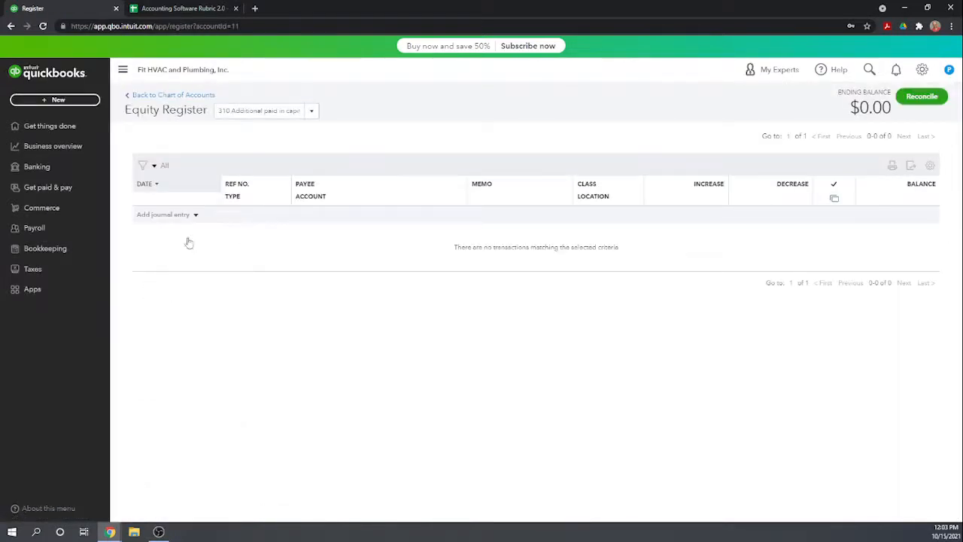
Start a journal entry for additional paid in capital with the default date, the memo "beg bal" and an increase of 20,000.
click(167, 215)
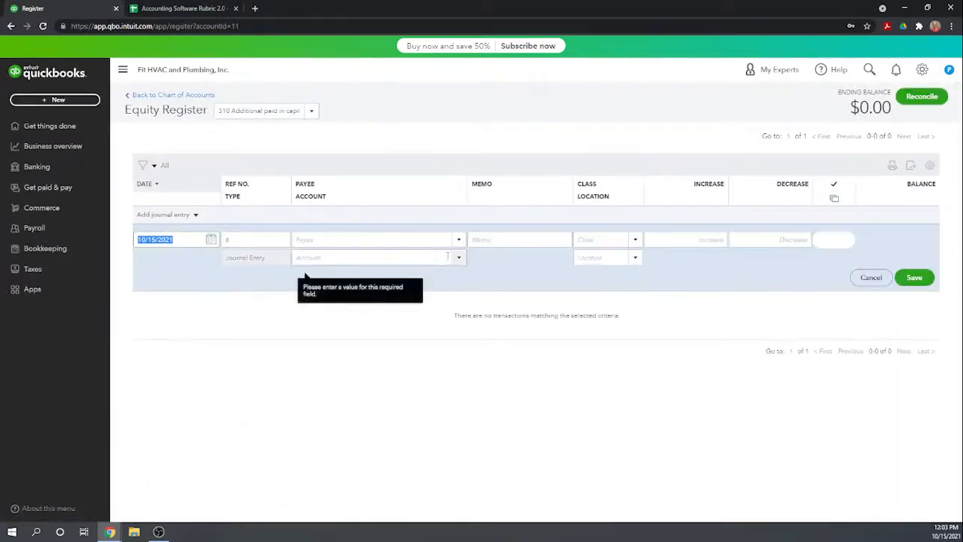
click(502, 240)
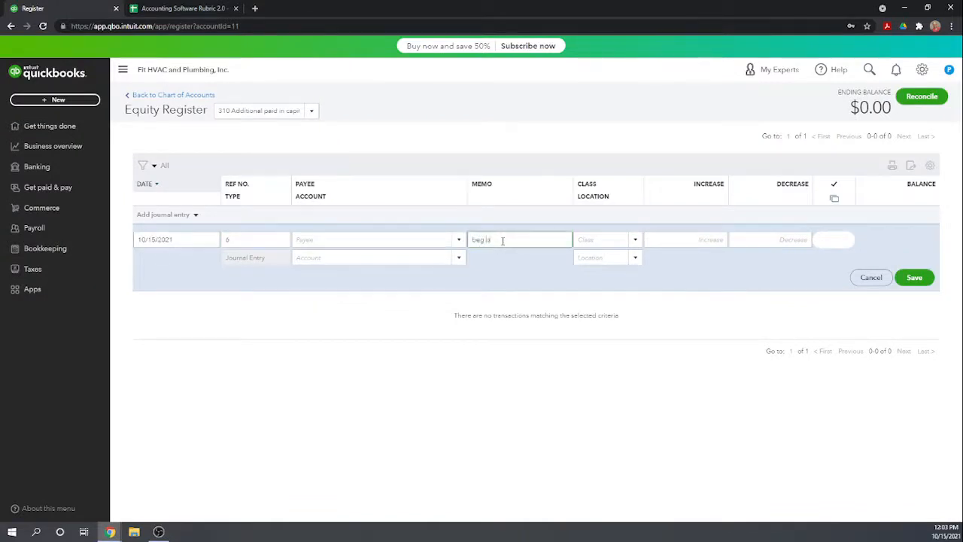
key(Tab)
key(Tab)
text(20,000)
key(Tab)
key(Tab)
text(reg)
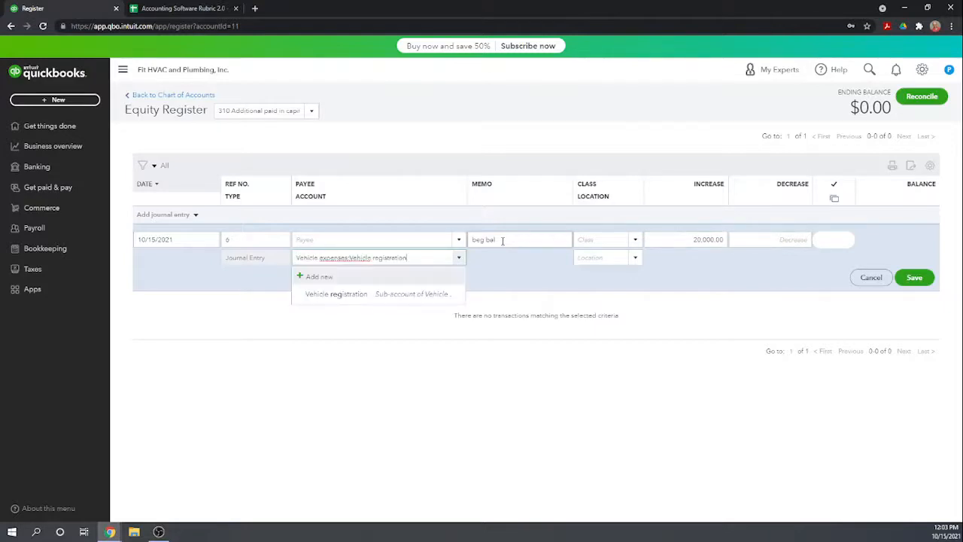
key(BackSpace)
key(BackSpace)
key(BackSpace)
key(BackSpace)
key(BackSpace)
key(BackSpace)
key(BackSpace)
key(BackSpace)
key(BackSpace)
key(BackSpace)
key(BackSpace)
key(BackSpace)
key(BackSpace)
key(BackSpace)
key(BackSpace)
key(BackSpace)
key(BackSpace)
key(BackSpace)
key(BackSpace)
key(BackSpace)
key(BackSpace)
key(BackSpace)
key(BackSpace)
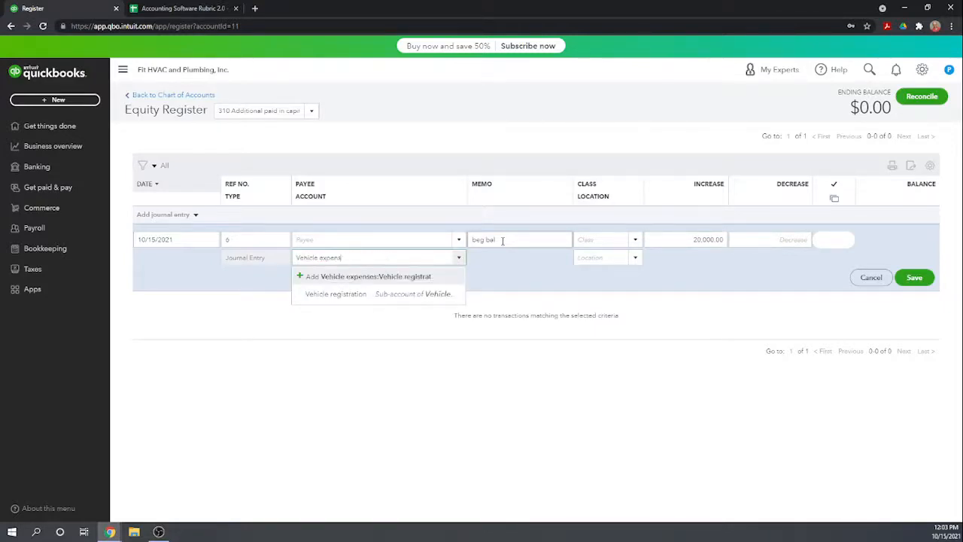
Assign 320 Retained Earnings as the entry's offset account and save it, accepting the missing class.
text(caain)
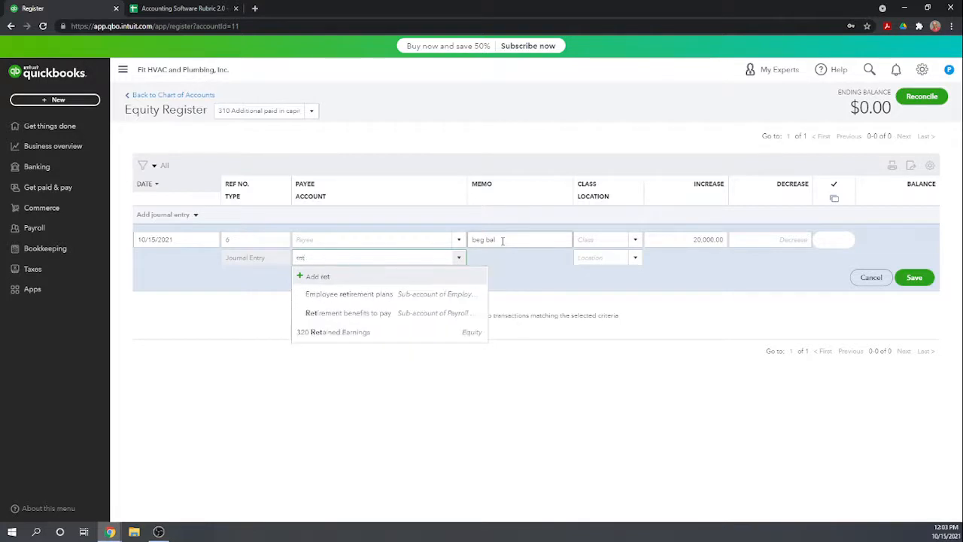
click(354, 294)
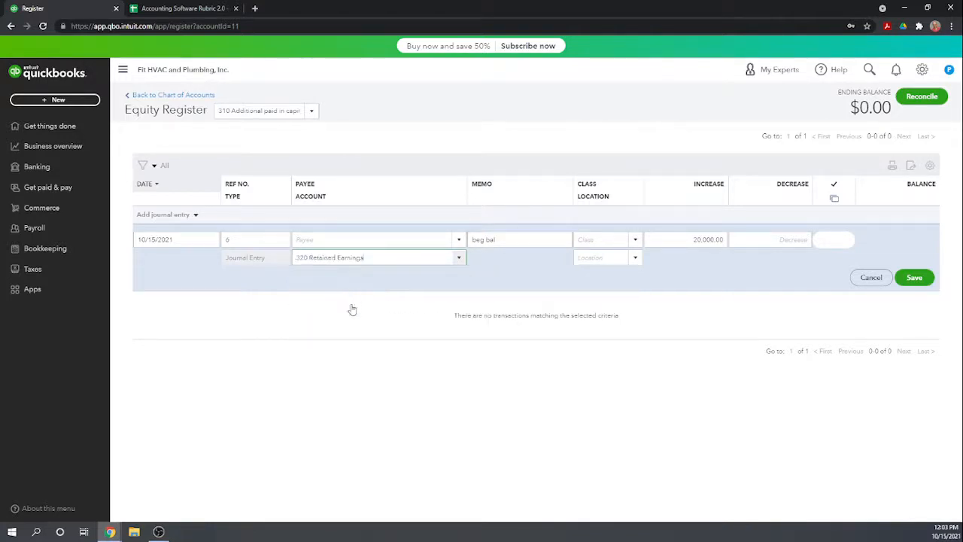
click(915, 278)
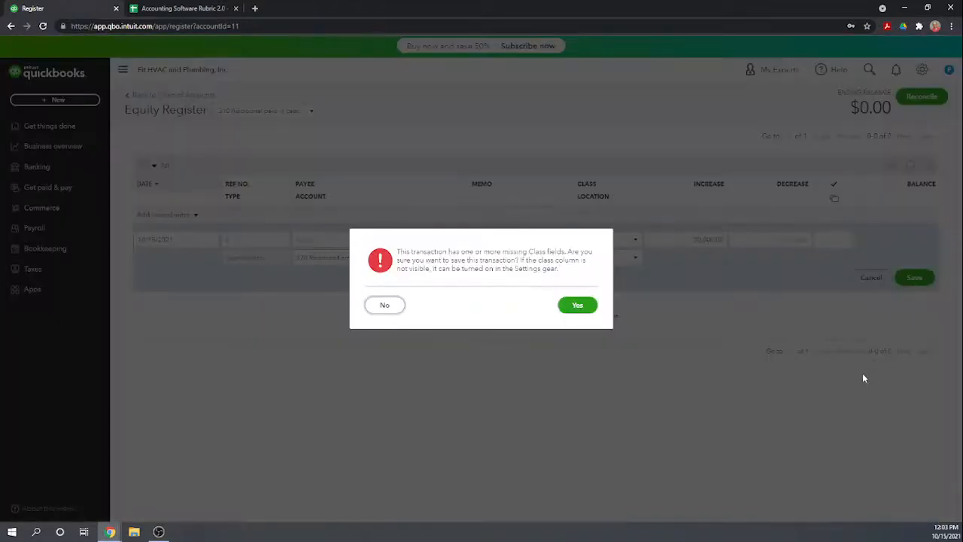
click(575, 307)
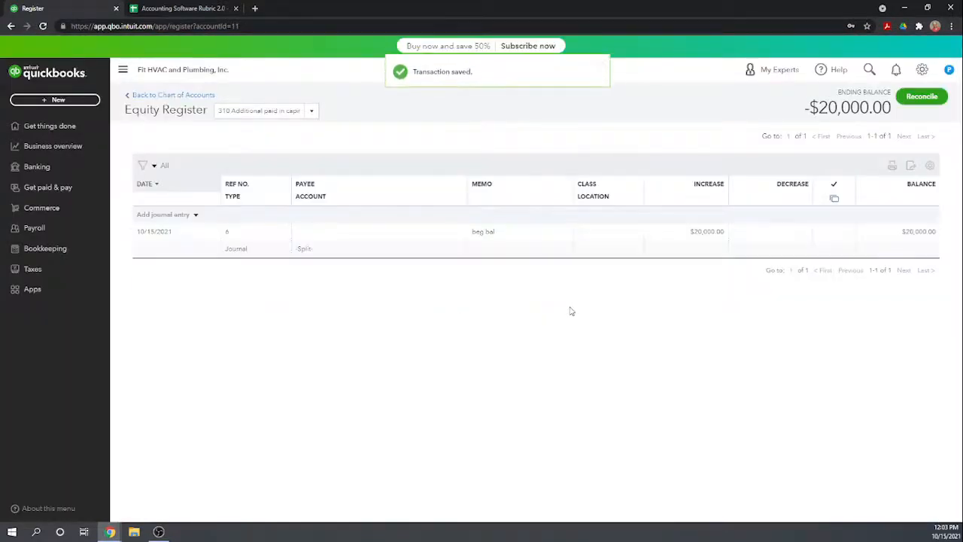
Return to the chart of accounts and run the account report for 320 Retained Earnings.
click(161, 95)
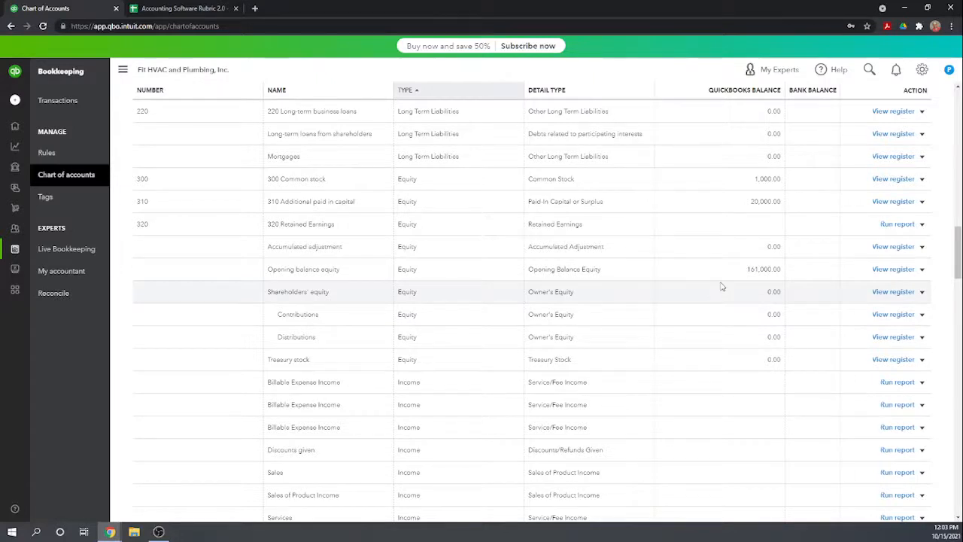
scroll(721, 286, up, 2)
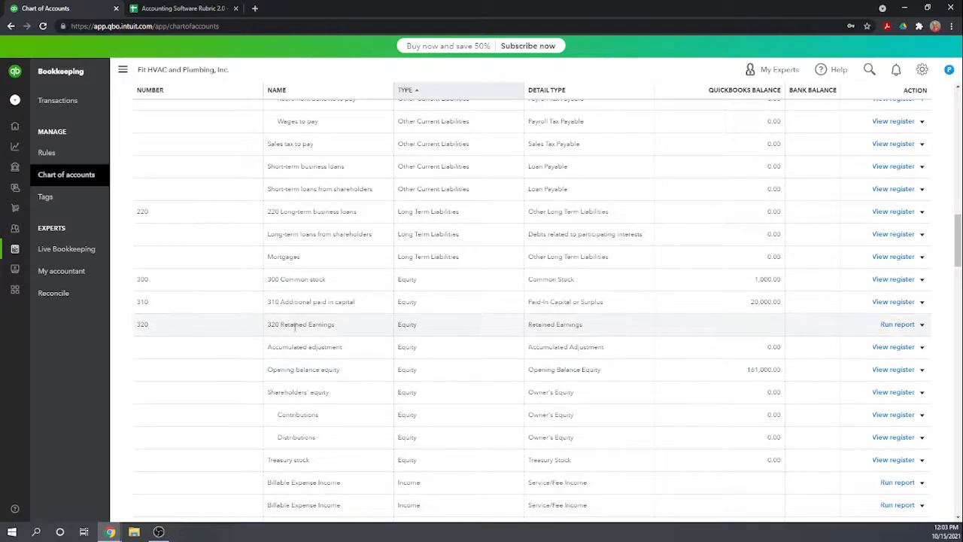
click(922, 326)
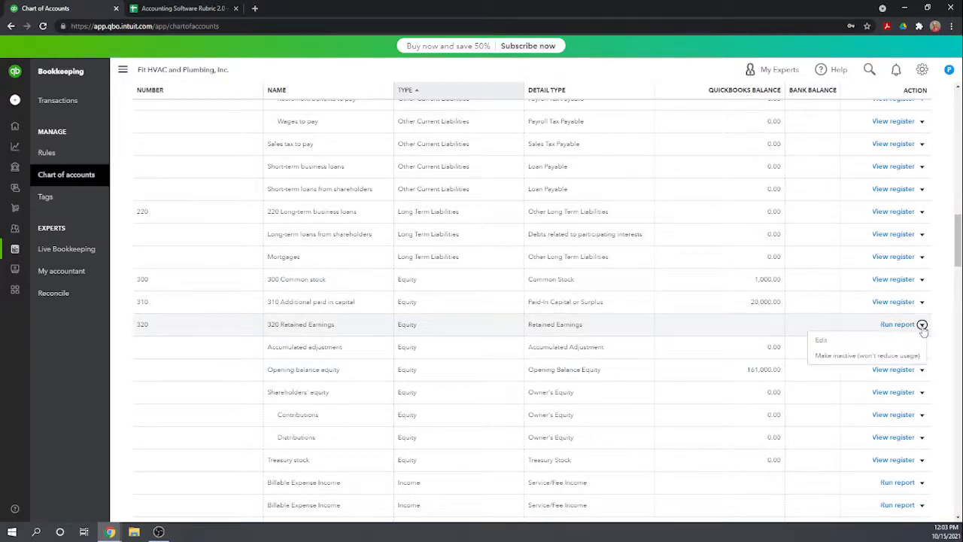
click(898, 325)
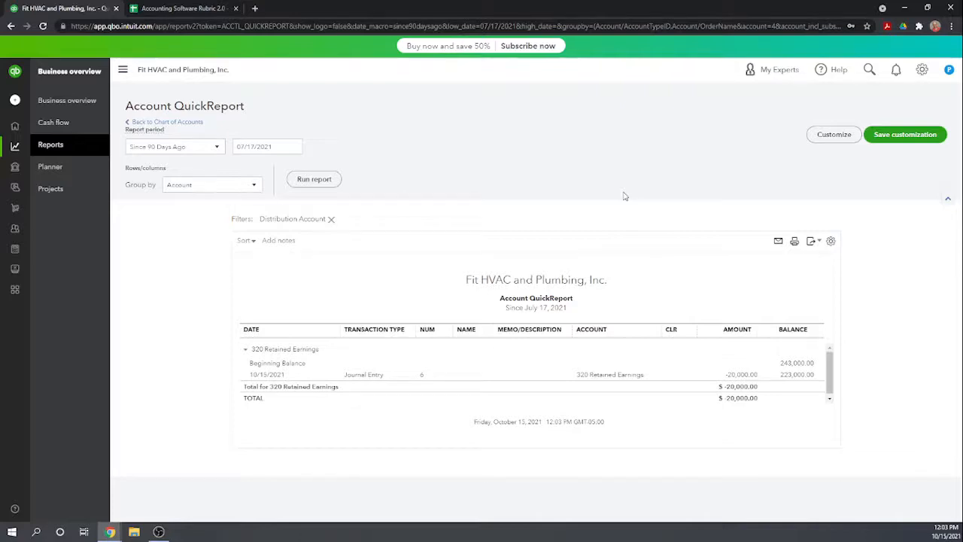
Change the date of the 20,000 additional paid in capital journal entry to 12/31/2000, then save and close it, accepting the prompts.
click(272, 377)
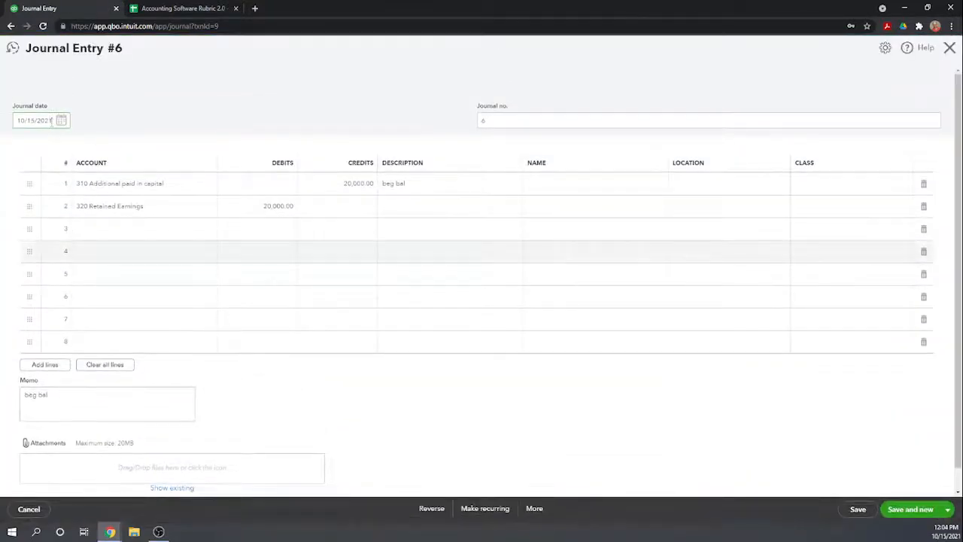
click(57, 121)
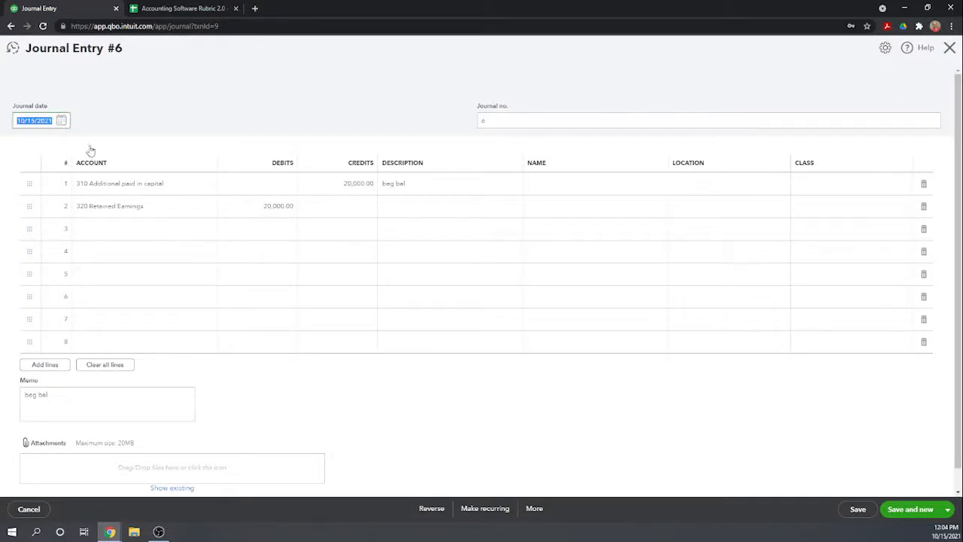
text(12312000)
click(127, 112)
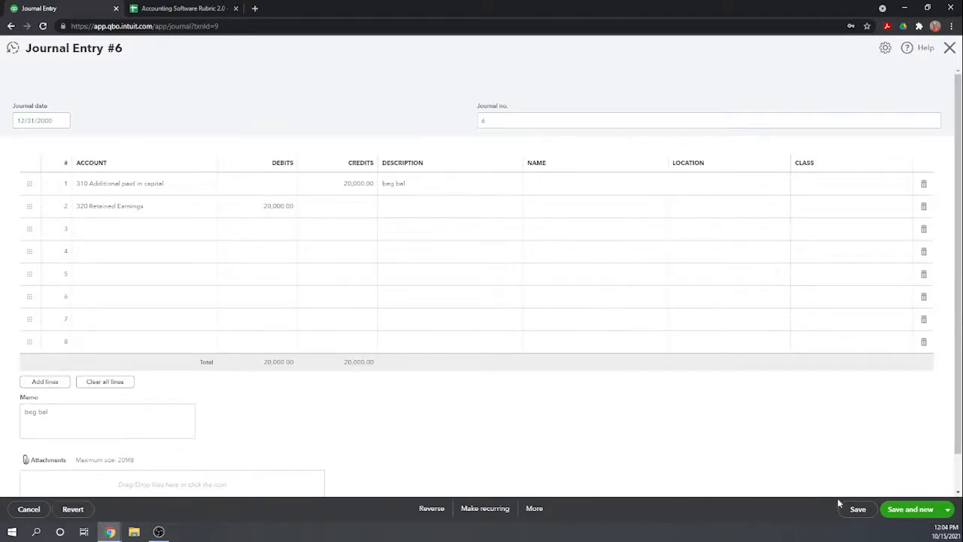
click(949, 510)
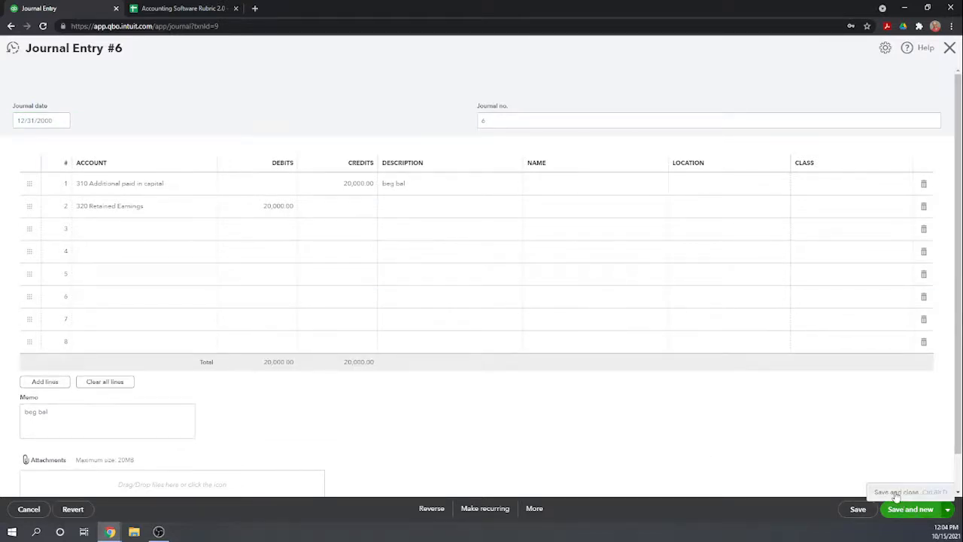
click(896, 492)
click(584, 308)
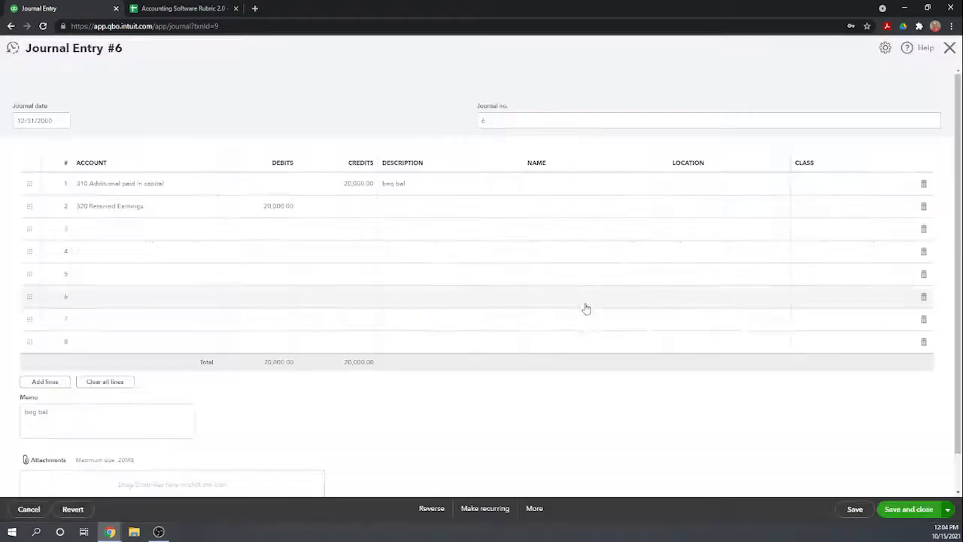
click(563, 319)
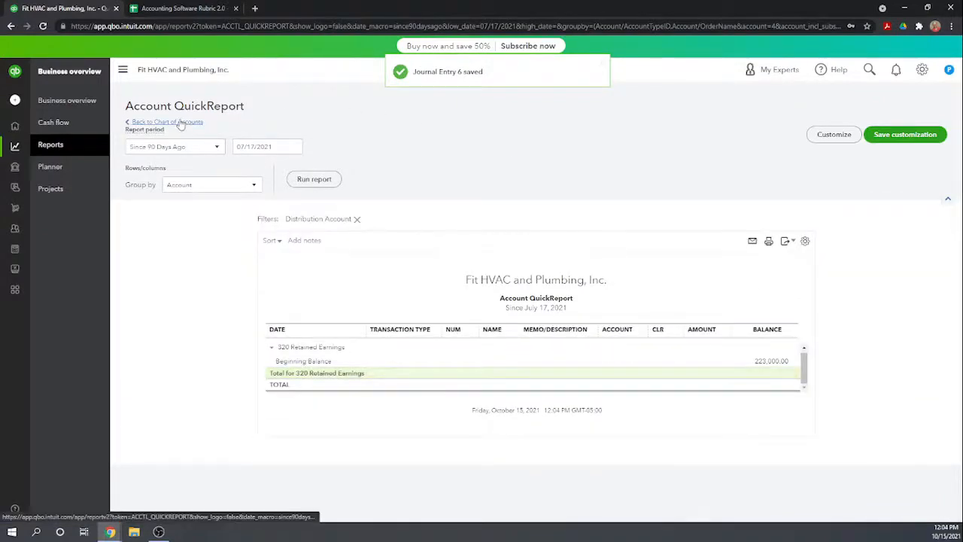
Return to the chart of accounts and review the balances of the equity, liability and asset accounts.
click(180, 121)
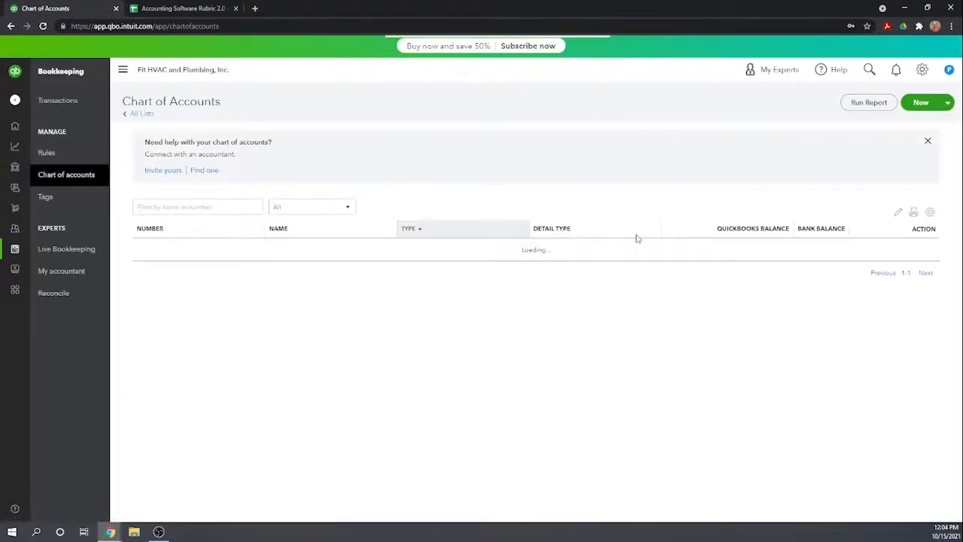
scroll(634, 236, down, 10)
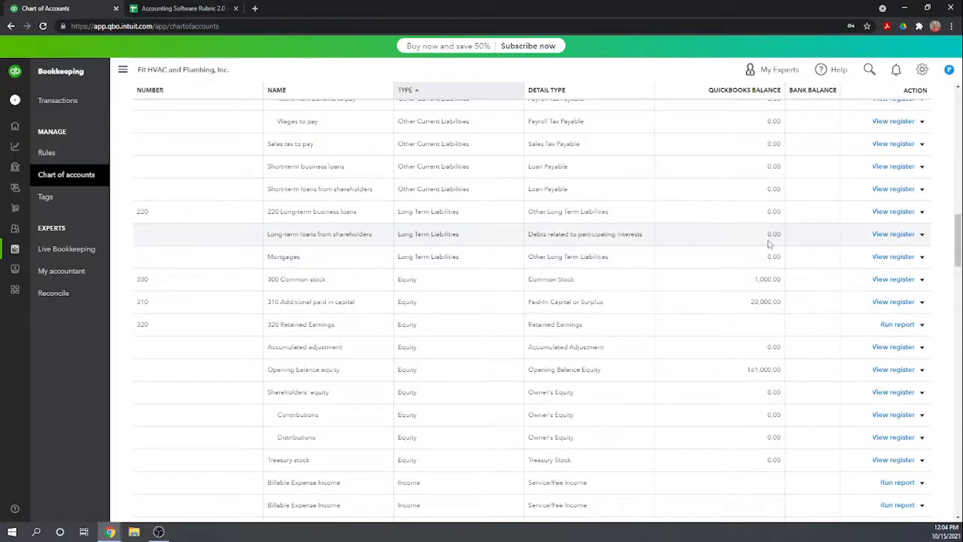
scroll(769, 243, down, 2)
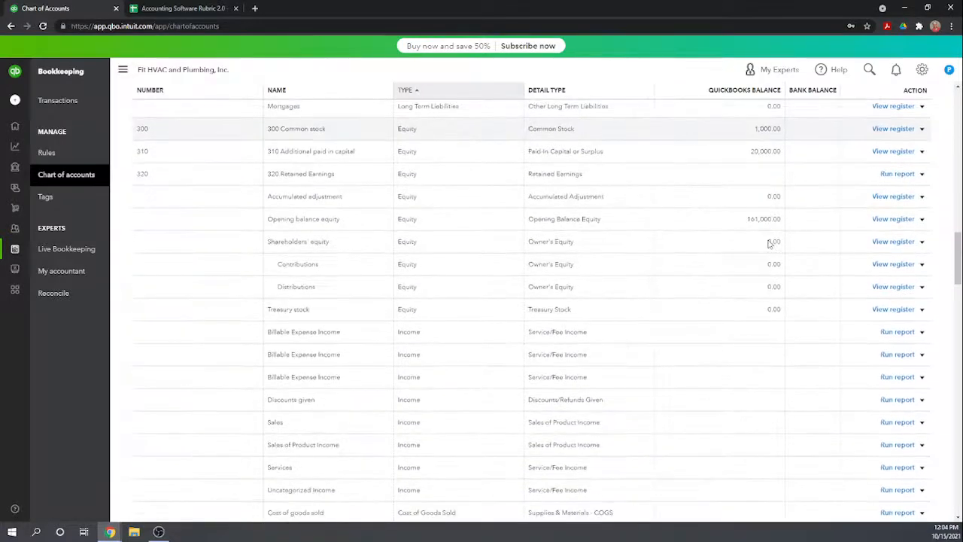
scroll(769, 243, up, 1)
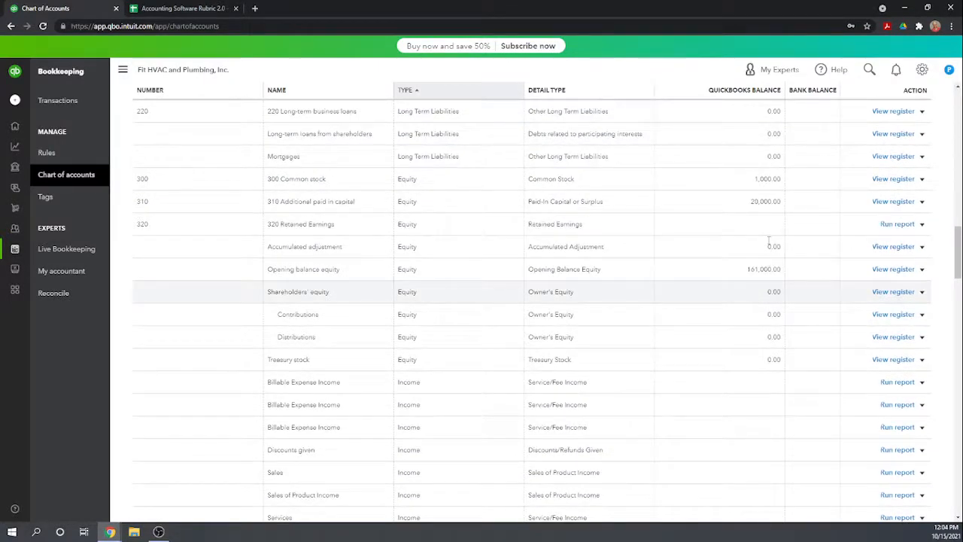
scroll(769, 243, up, 1)
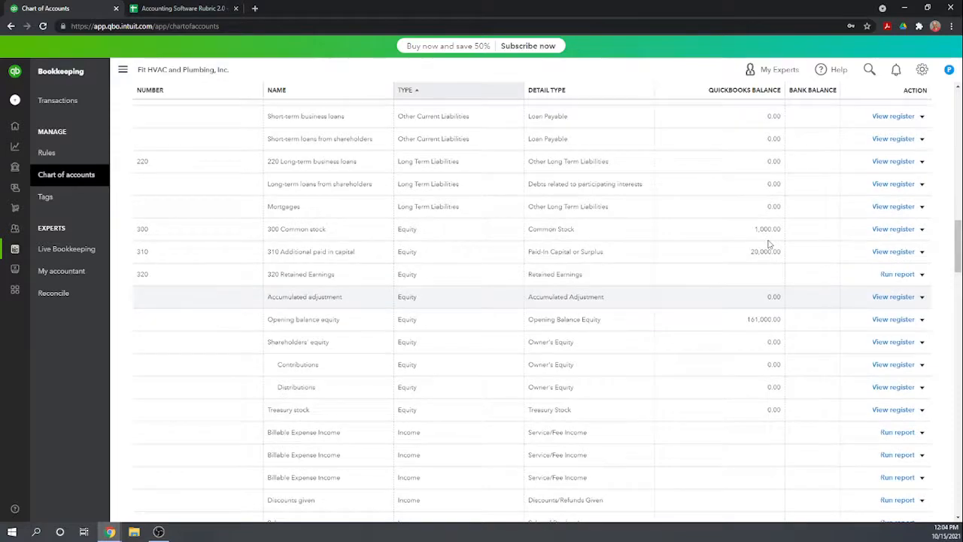
scroll(769, 243, up, 15)
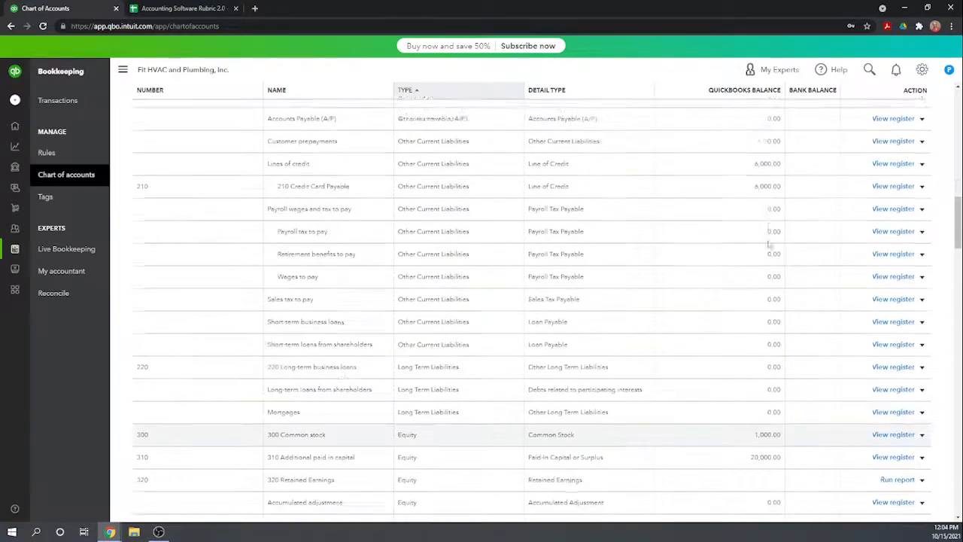
scroll(769, 244, up, 7)
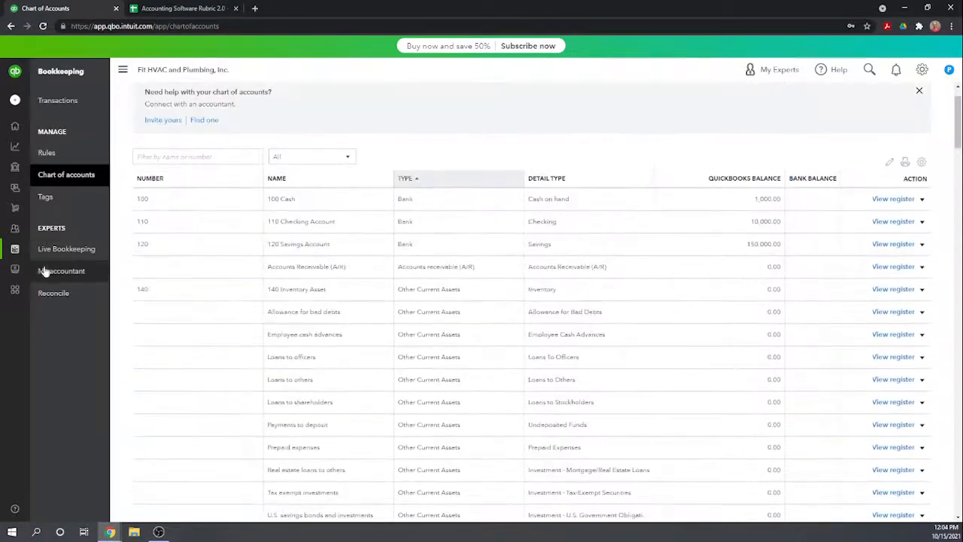
Go to the reports list from the home workspace and open the Balance Sheet report.
click(11, 126)
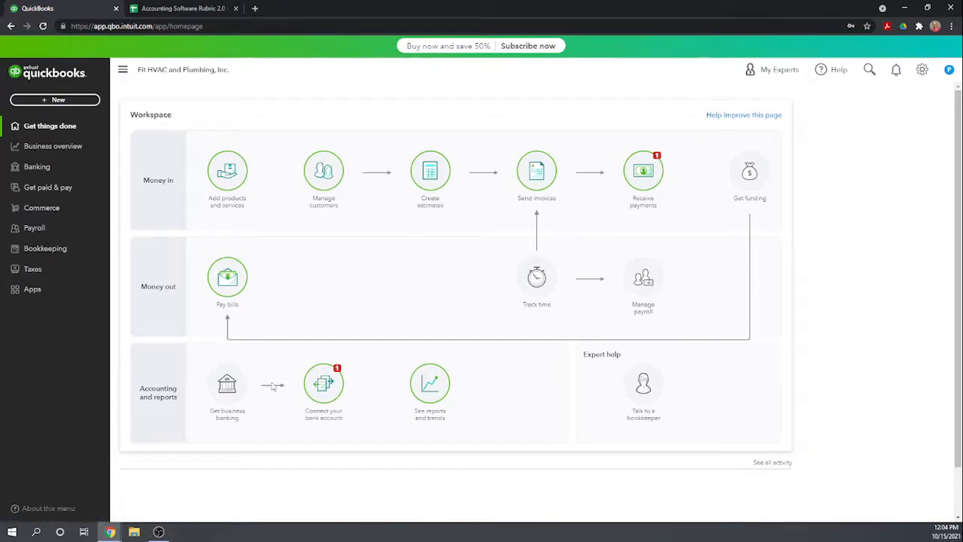
click(431, 385)
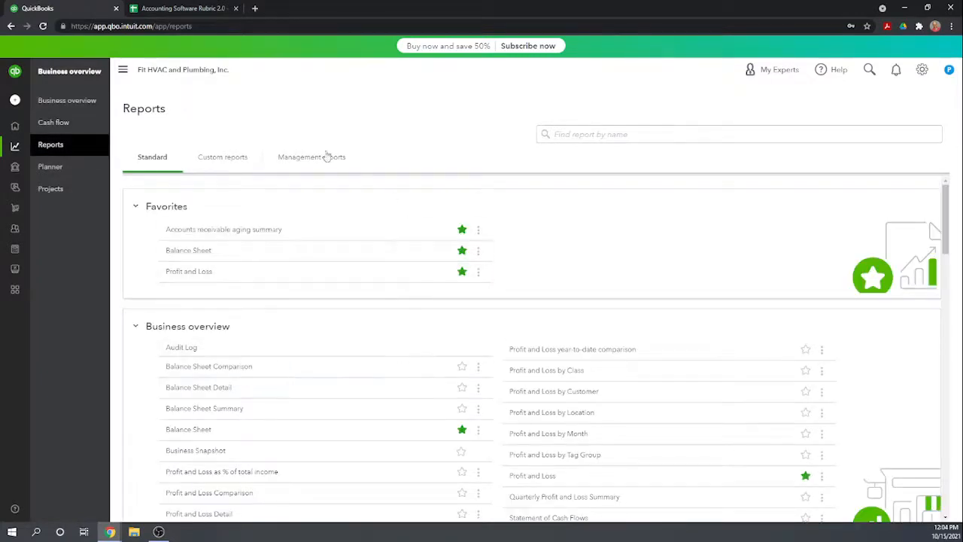
scroll(336, 226, down, 2)
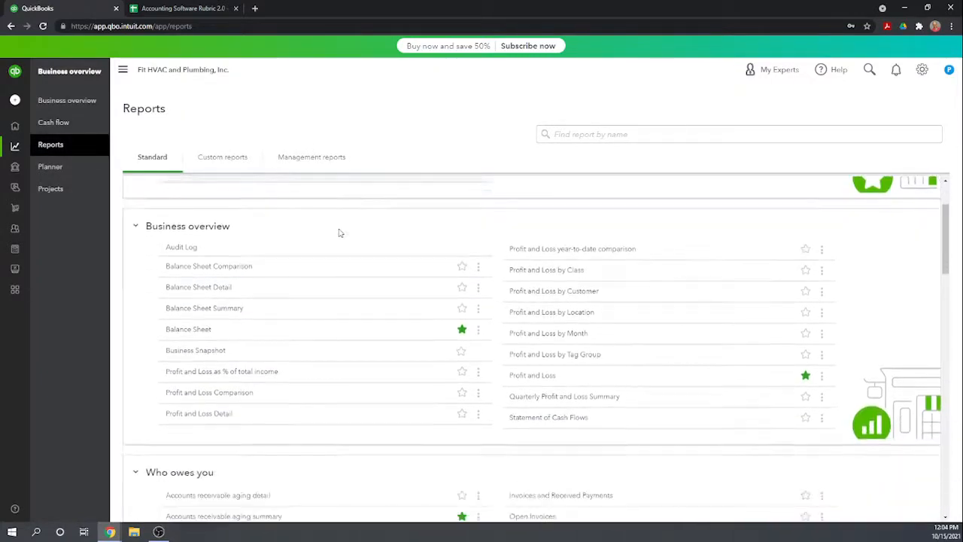
click(180, 330)
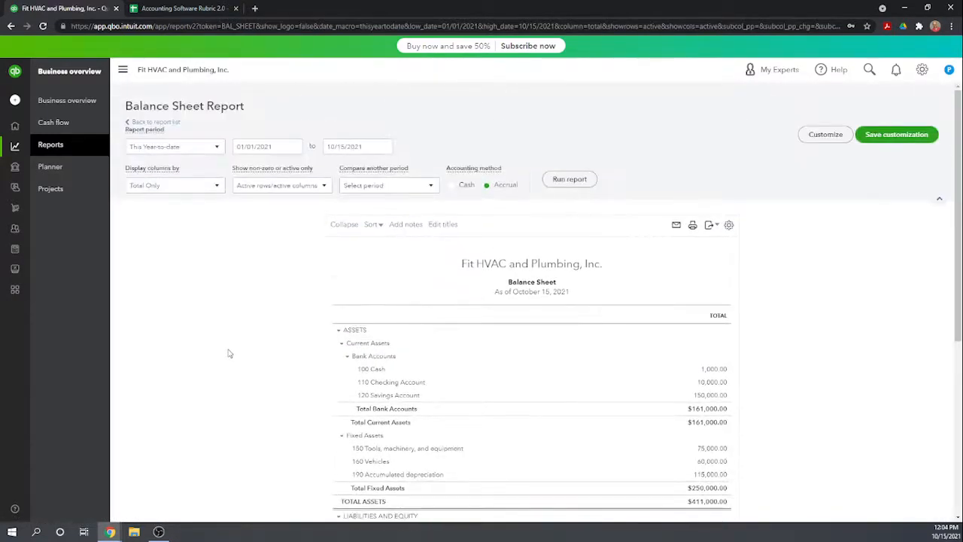
Set the balance sheet's report period to Last Year and rerun the report.
click(217, 147)
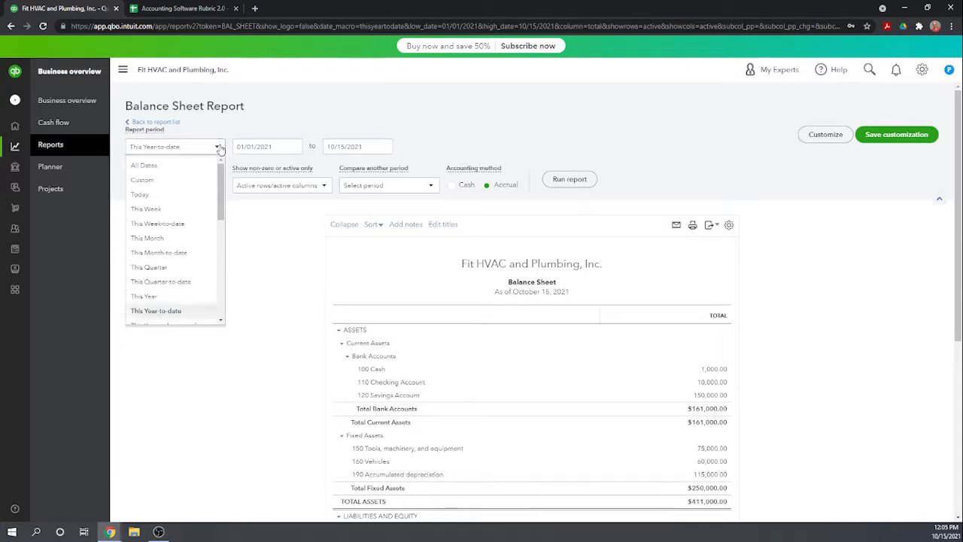
scroll(169, 271, down, 2)
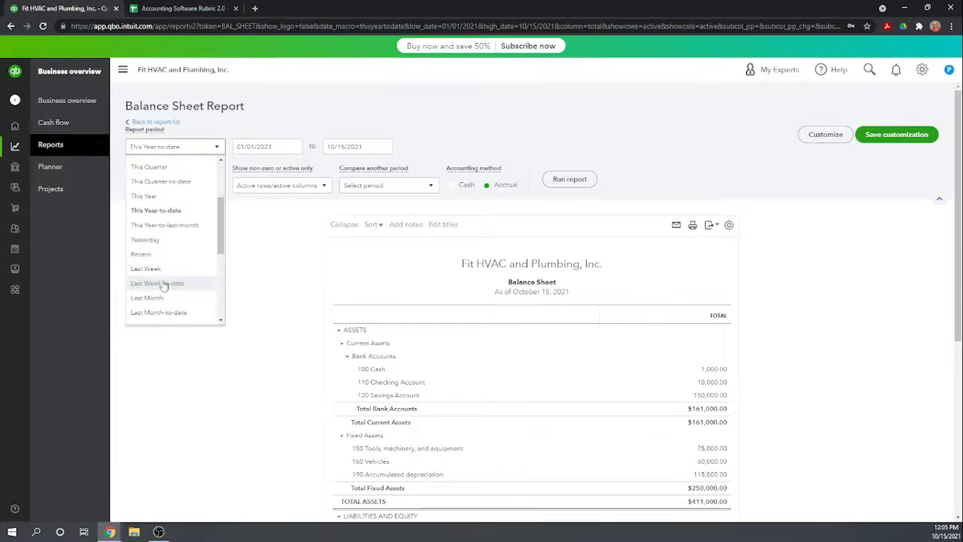
scroll(167, 259, down, 2)
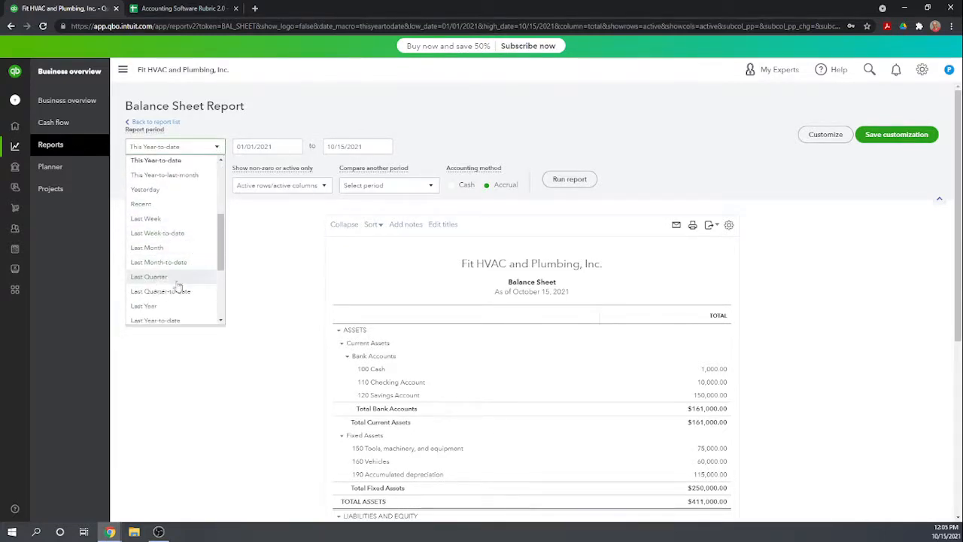
click(151, 308)
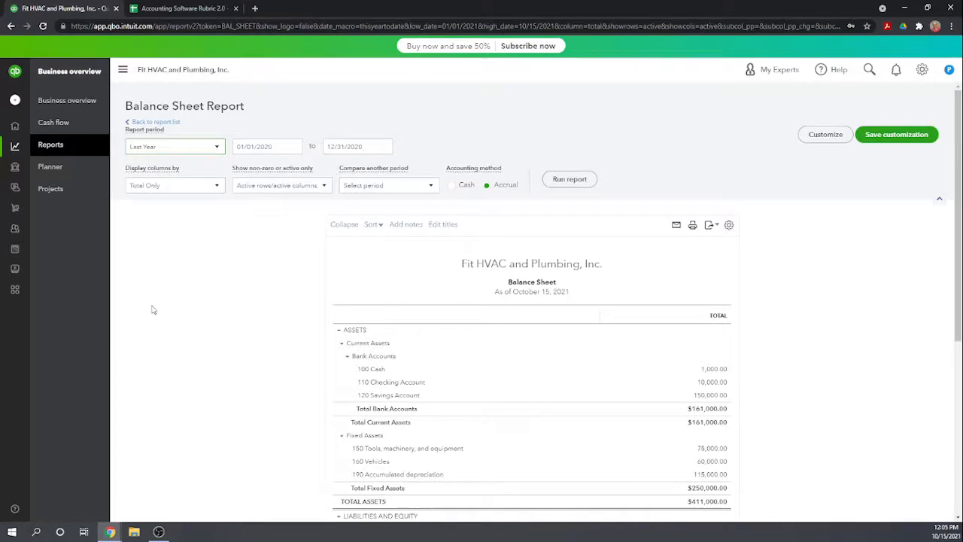
click(563, 184)
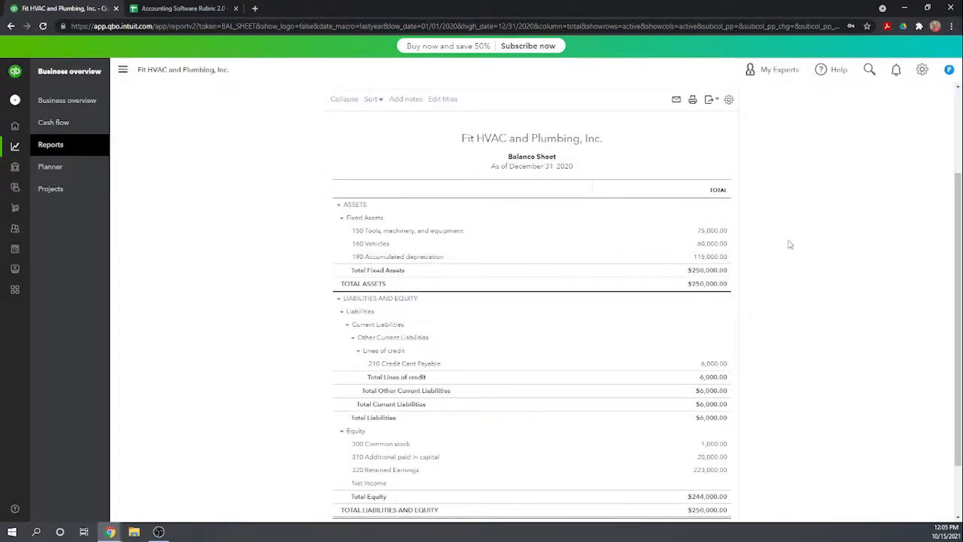
Review the balance sheet and examine the transaction detail behind the 190 Accumulated depreciation amount.
scroll(789, 243, down, 1)
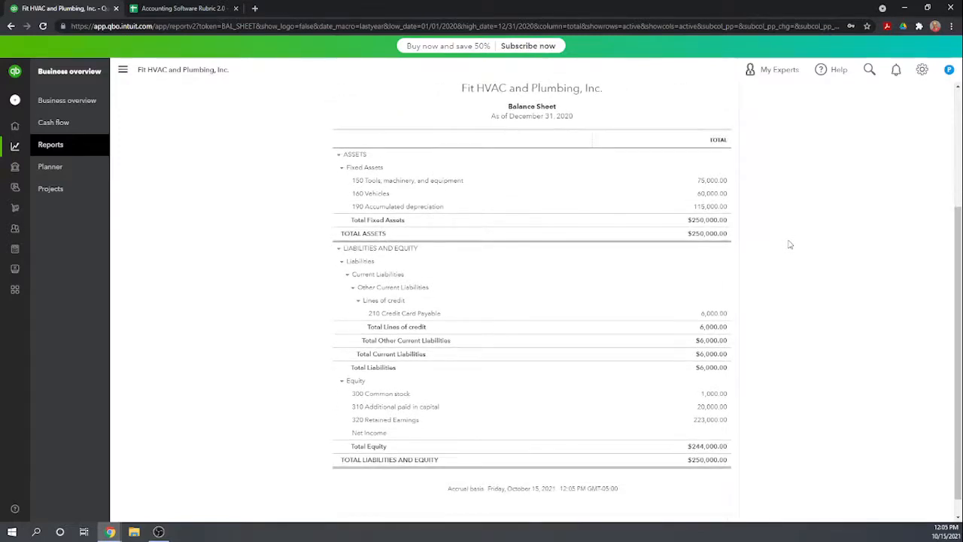
scroll(790, 244, up, 3)
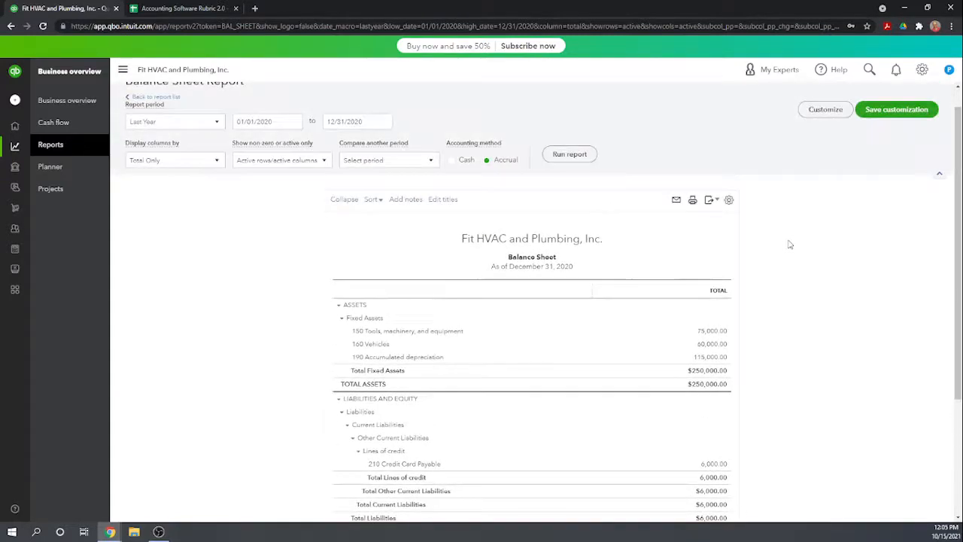
scroll(790, 244, down, 1)
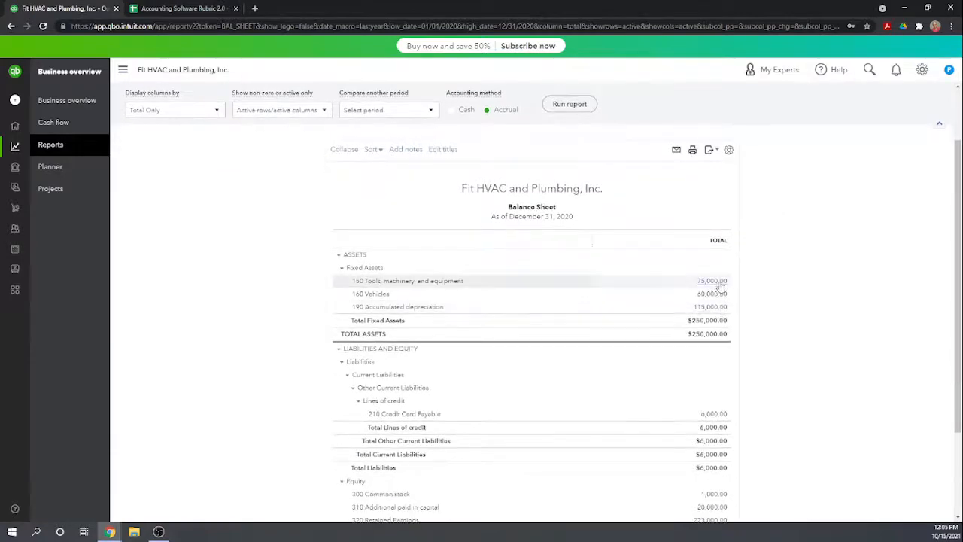
scroll(774, 319, down, 2)
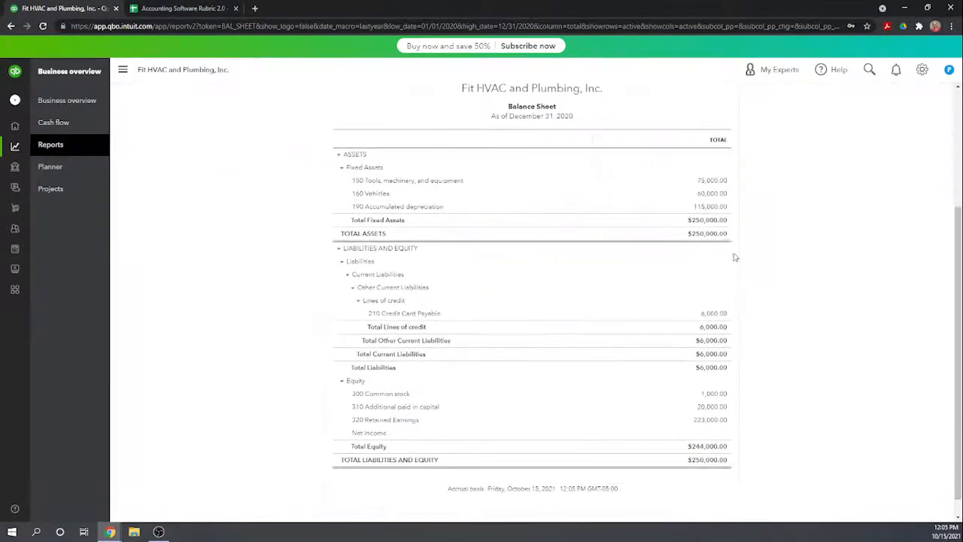
click(712, 208)
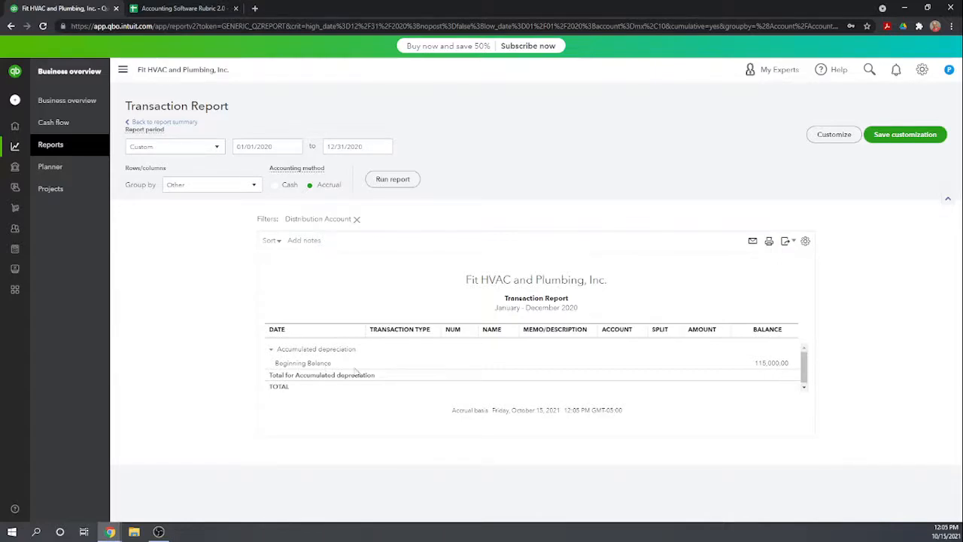
double_click(772, 364)
click(308, 366)
click(308, 352)
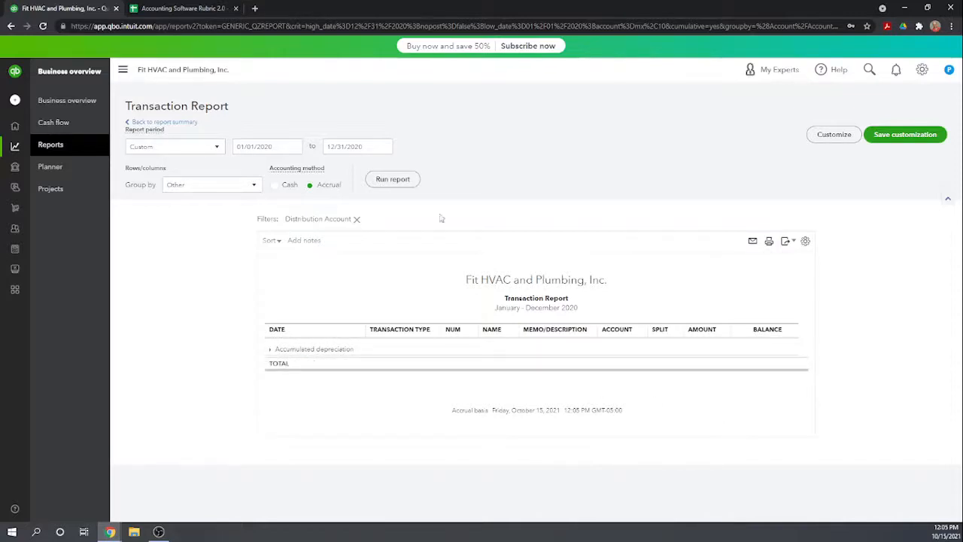
Return to the balance sheet summary and check its asset, liability and equity totals.
click(161, 122)
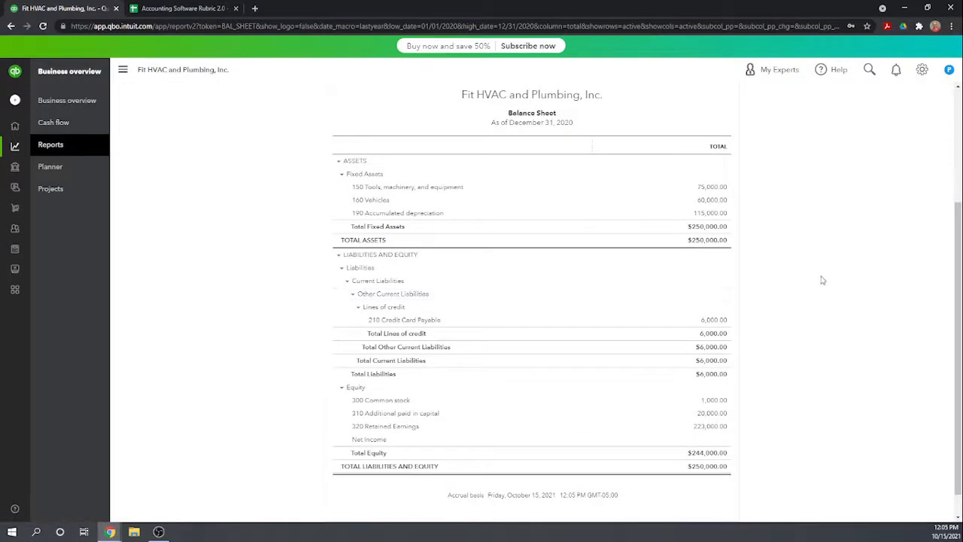
scroll(823, 280, down, 1)
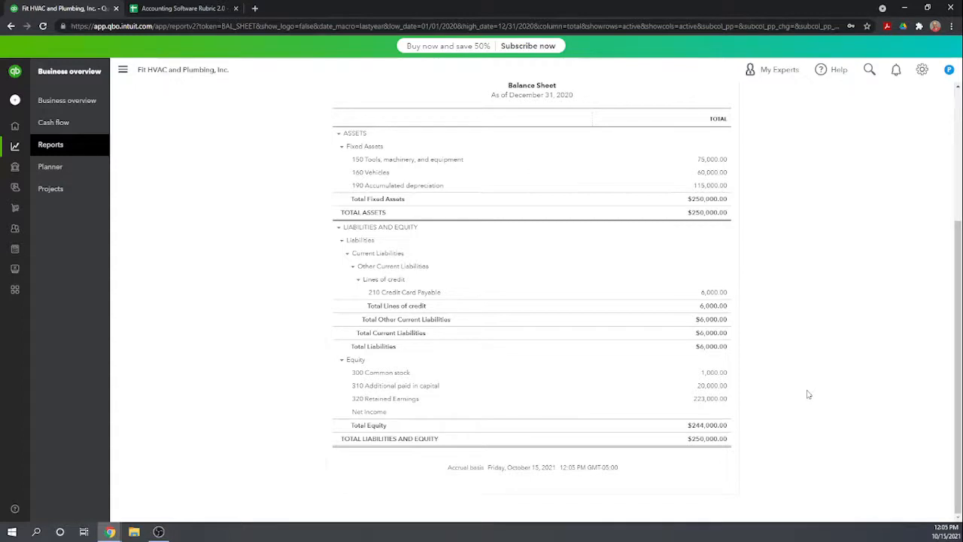
scroll(808, 394, up, 1)
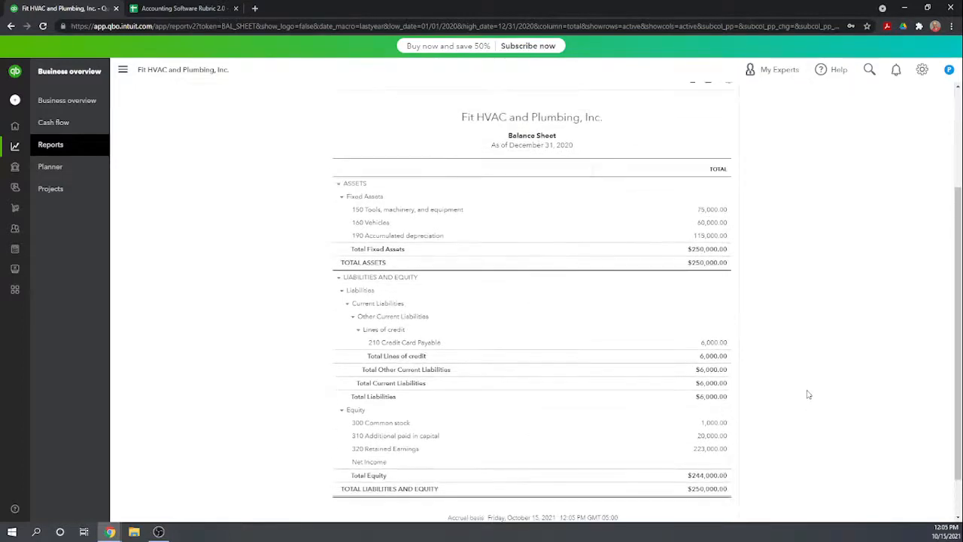
Recheck the asset and liability lines on the December 31, 2020 balance sheet, collapsing and re-expanding the Assets section.
scroll(808, 394, up, 2)
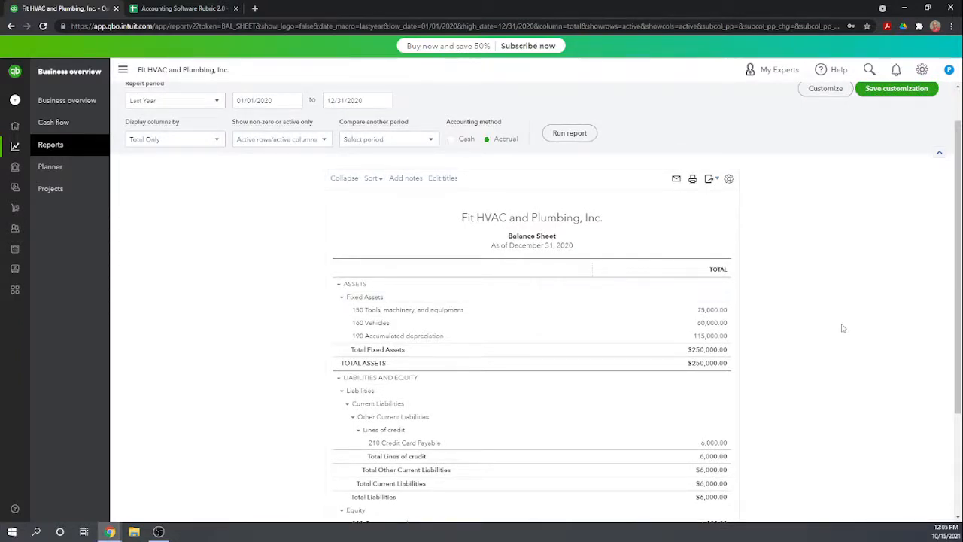
scroll(843, 329, up, 1)
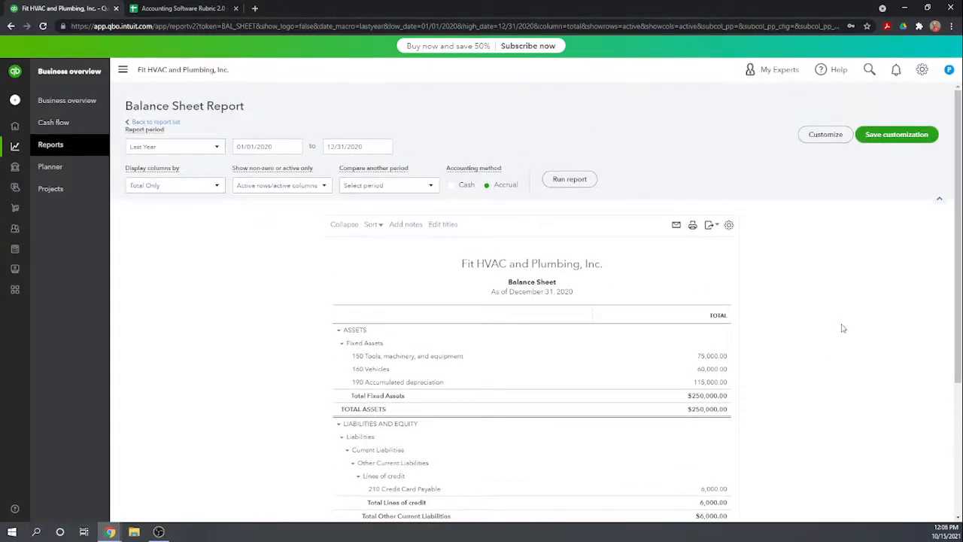
scroll(347, 345, down, 1)
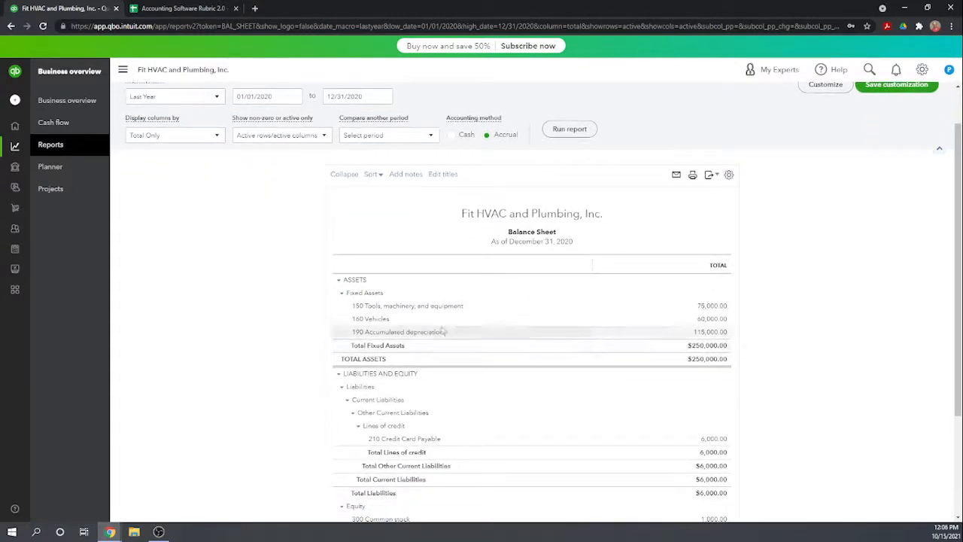
click(338, 280)
click(339, 280)
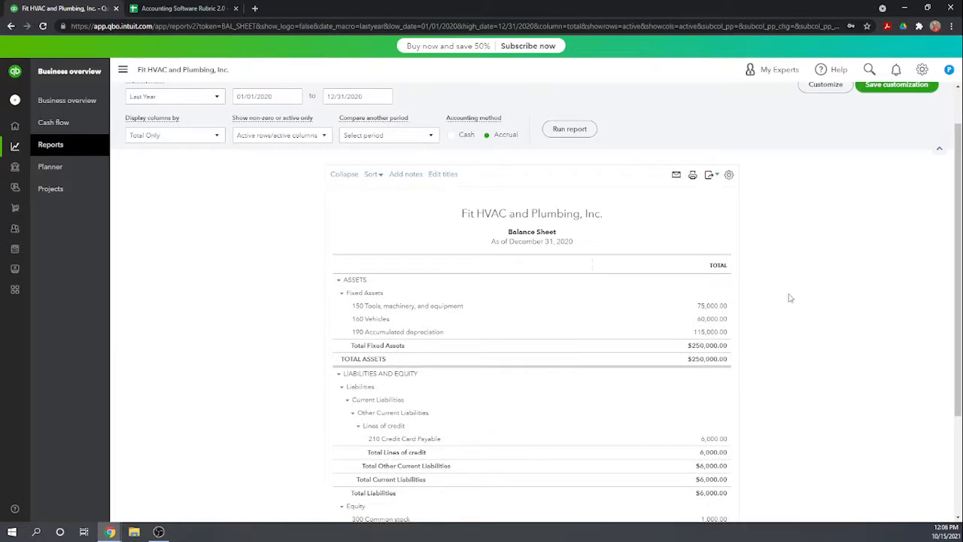
scroll(789, 298, up, 1)
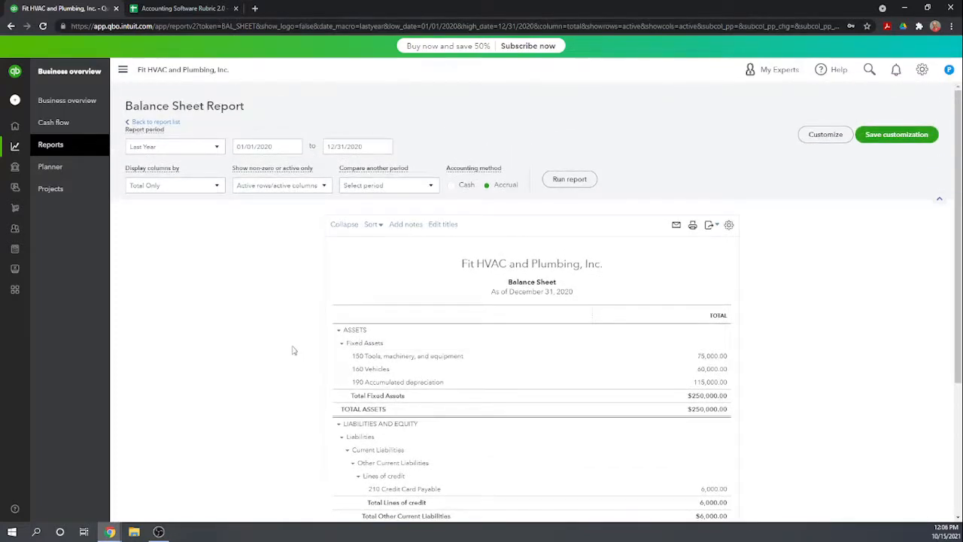
Leave the balance sheet, return to the home workspace and open the chart of accounts.
click(164, 122)
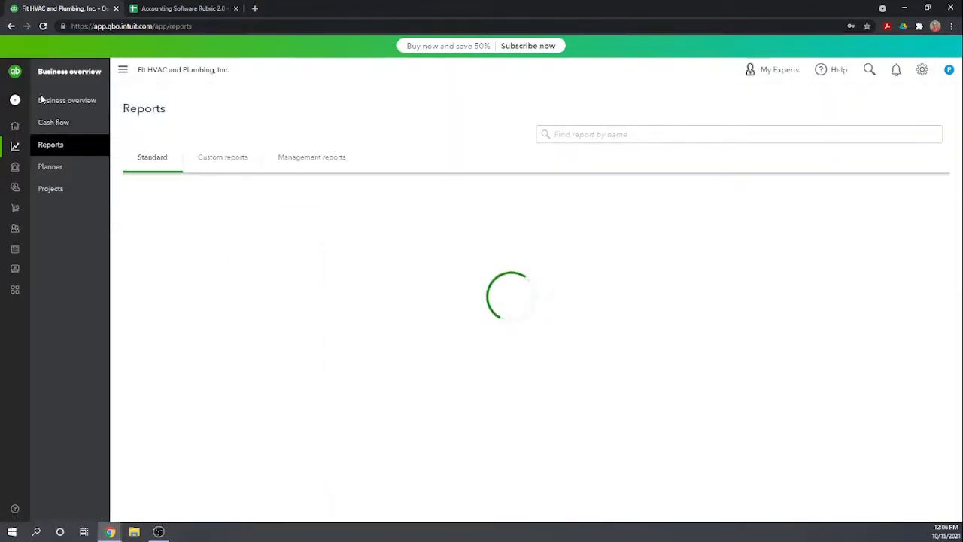
click(15, 126)
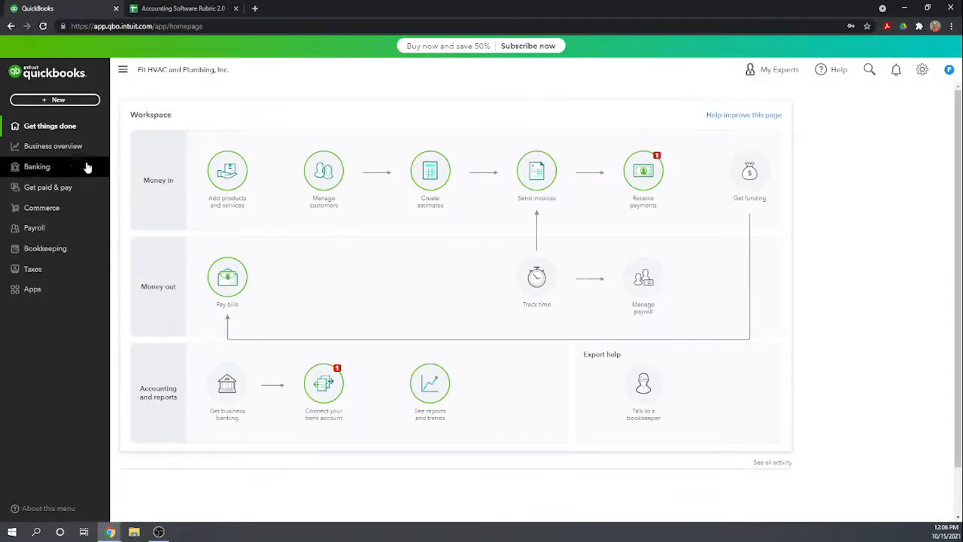
click(923, 70)
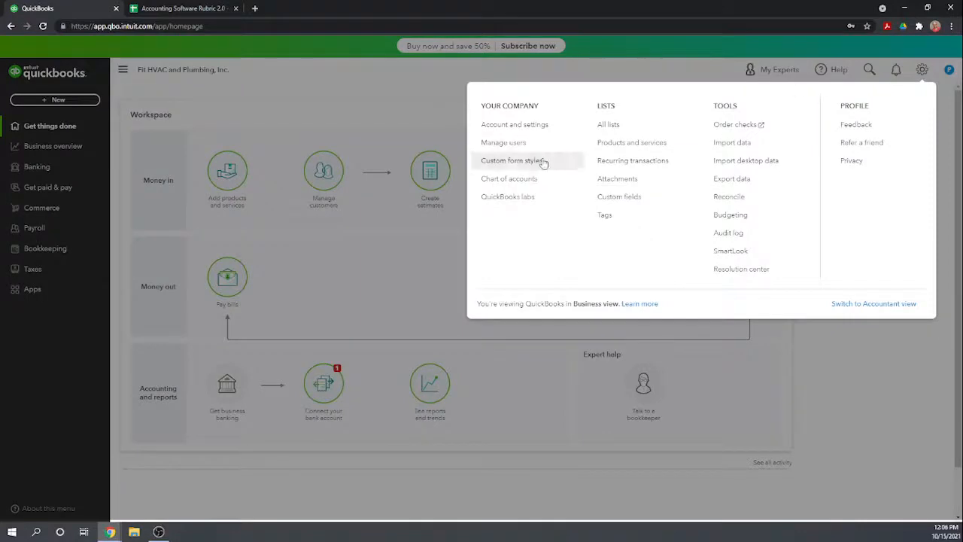
click(515, 179)
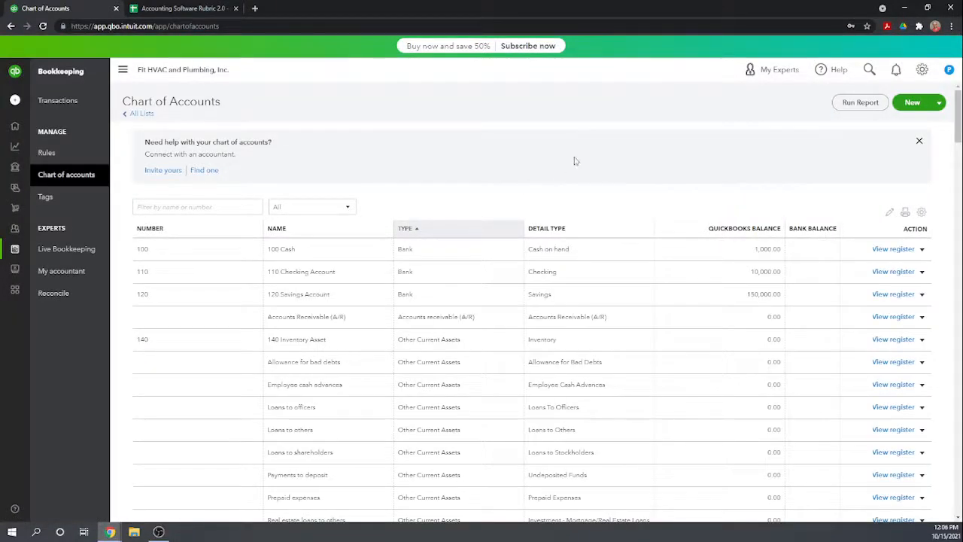
Check the register of the 100 Cash account and return to the chart of accounts.
scroll(581, 156, down, 1)
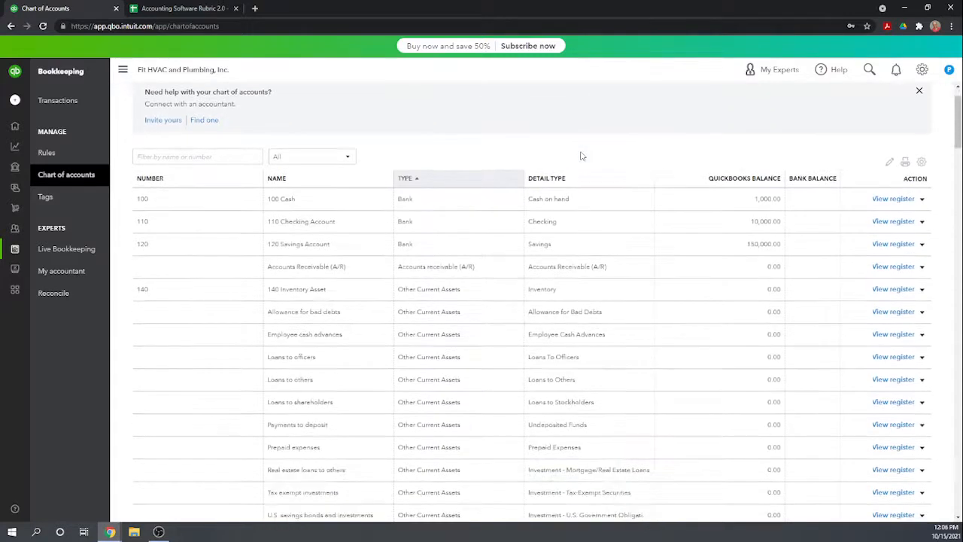
click(888, 199)
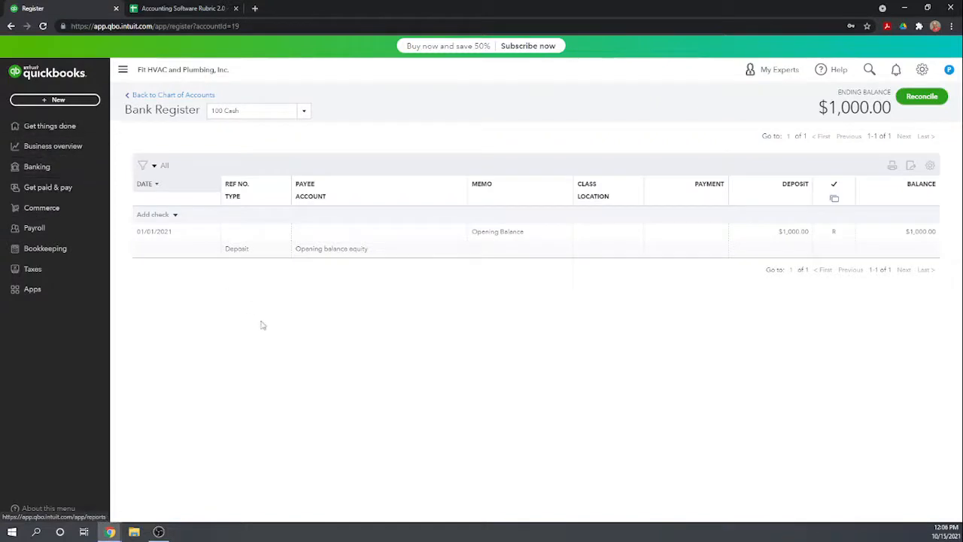
click(165, 95)
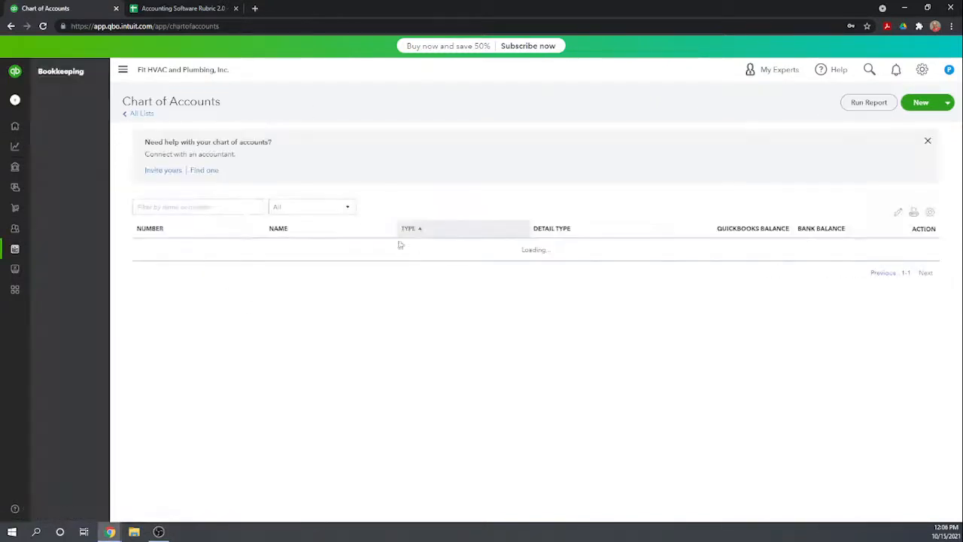
Open the register of the 190 Accumulated depreciation fixed asset account.
scroll(459, 312, down, 1)
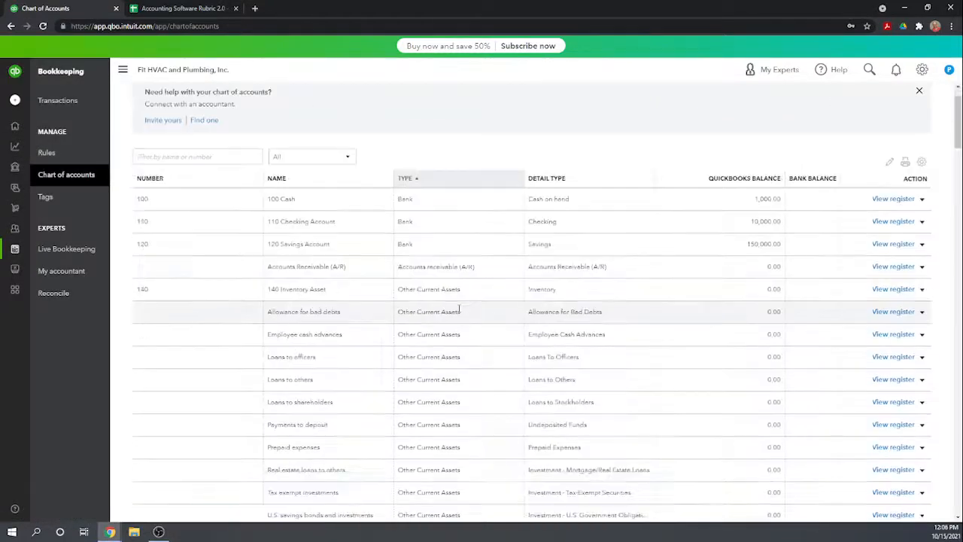
scroll(386, 340, down, 4)
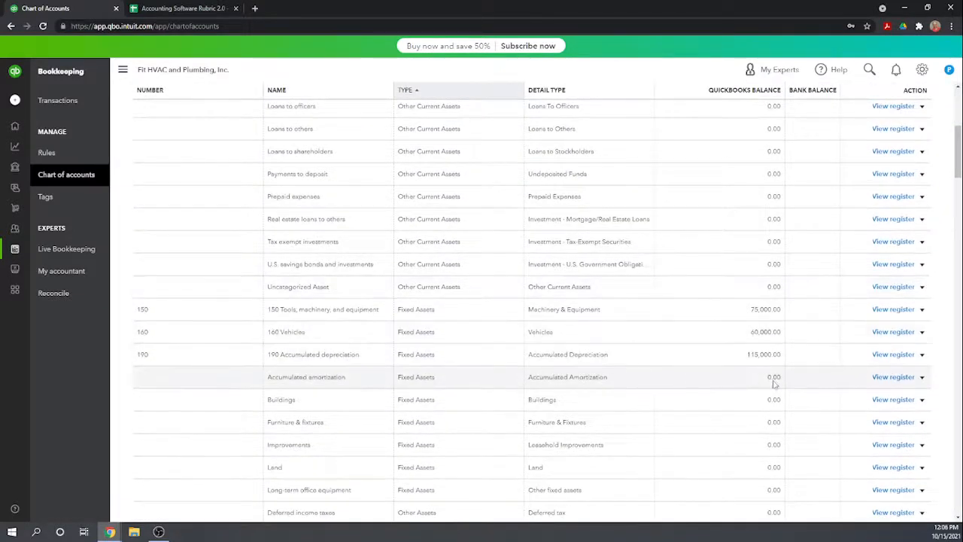
click(881, 357)
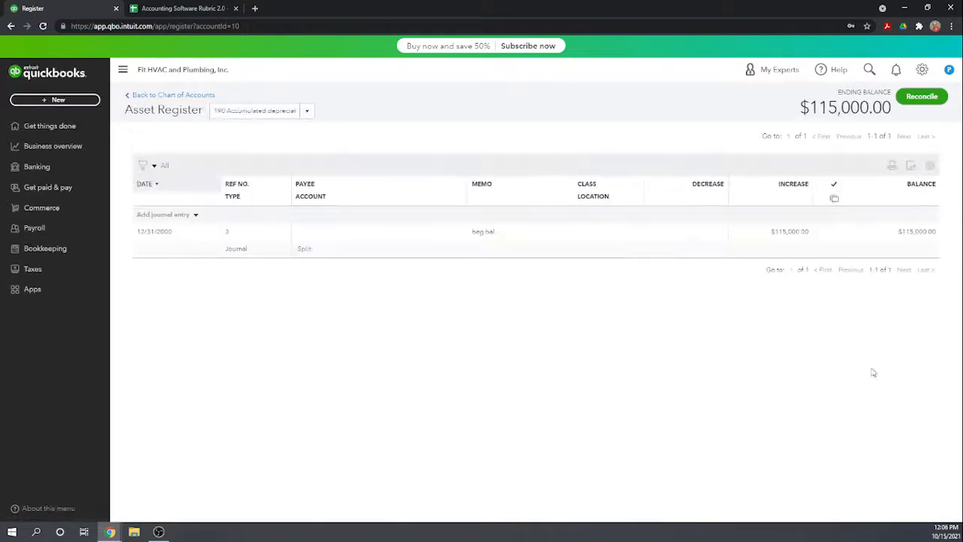
Try to record the beginning balance entry as a 115,000 decrease directly in the 190 Accumulated depreciation register.
click(693, 234)
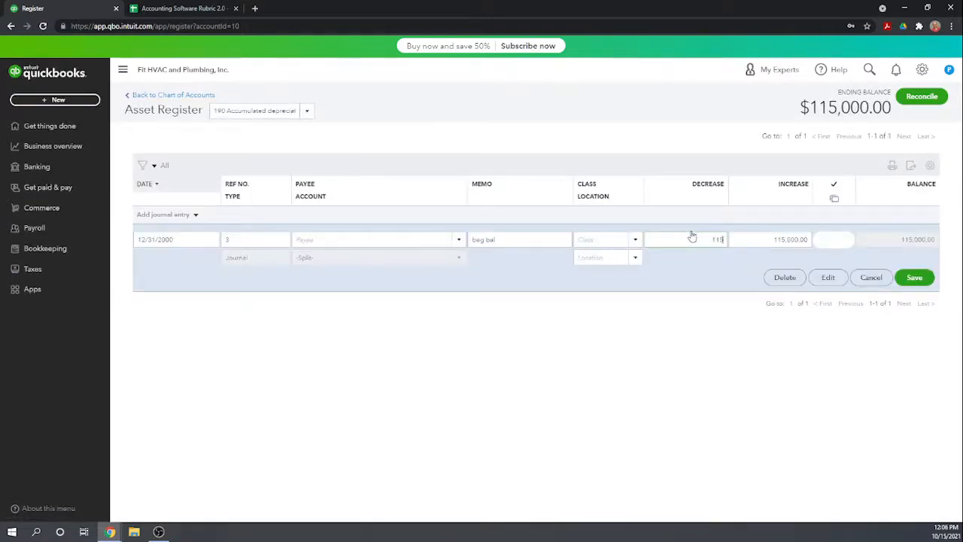
text(115000)
key(Tab)
click(913, 279)
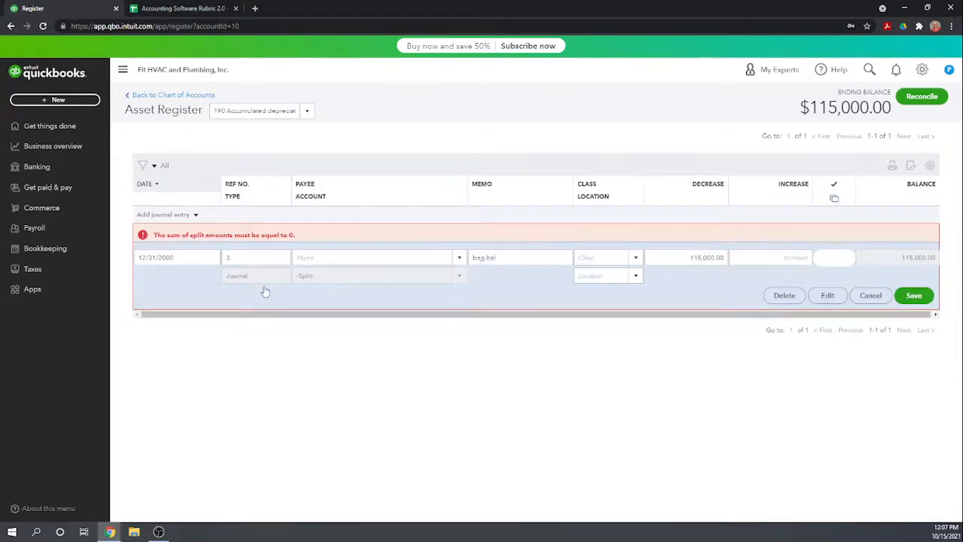
key(Tab)
key(Tab)
key(Tab)
key(Tab)
key(Tab)
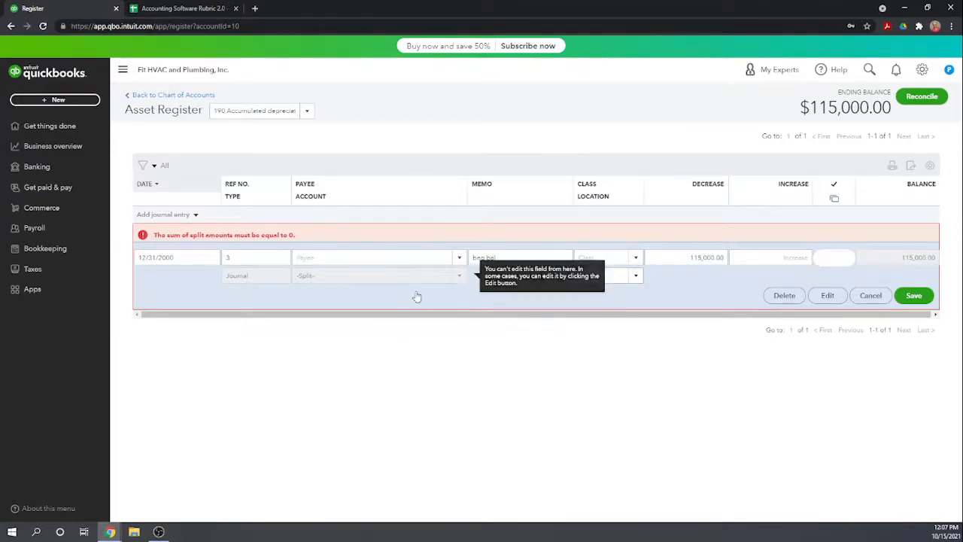
Discard the register row's unsaved changes, open its full journal entry, and save and close it without correcting the amounts.
click(827, 295)
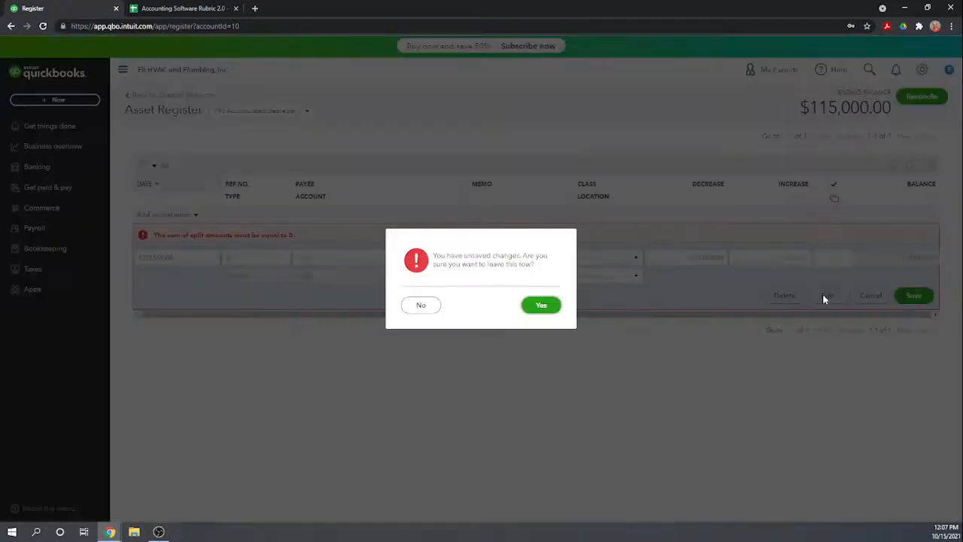
click(541, 304)
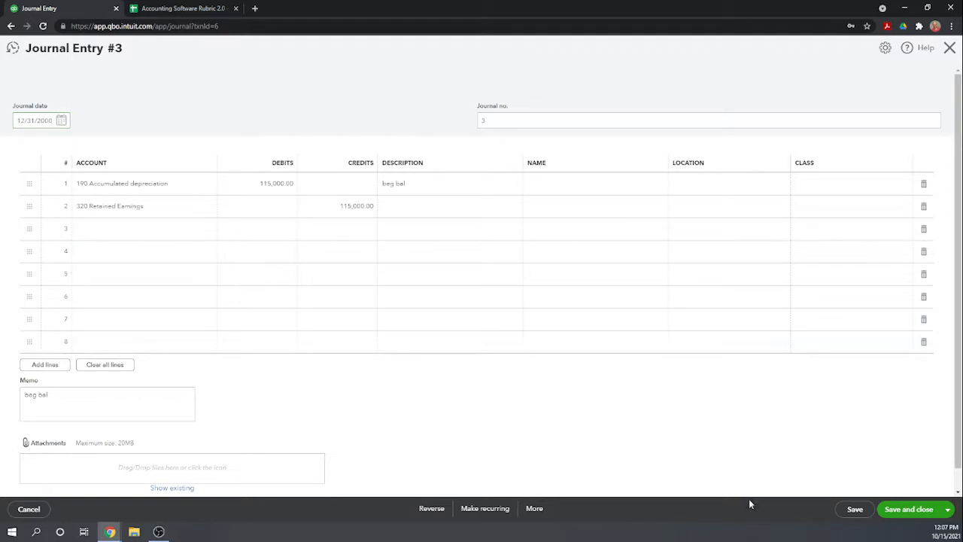
click(903, 510)
click(553, 316)
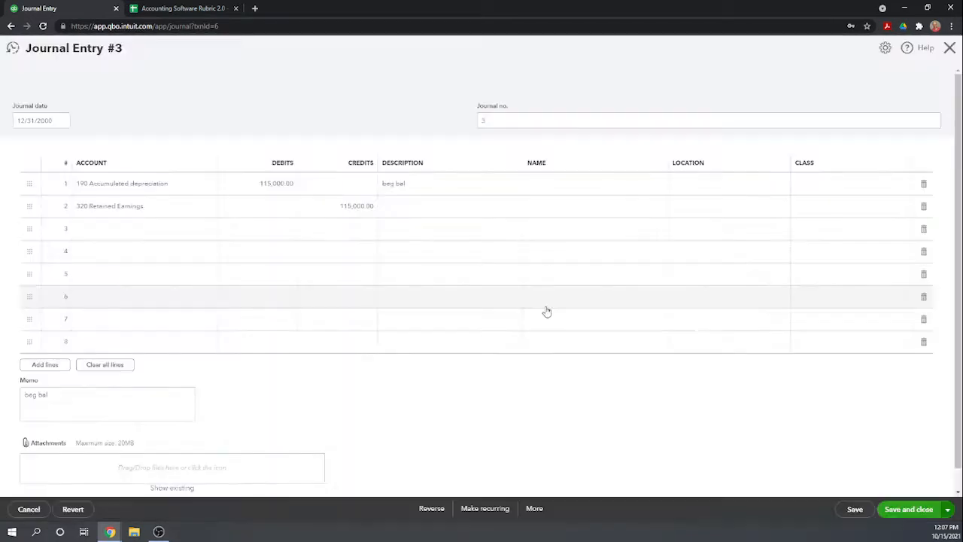
click(565, 319)
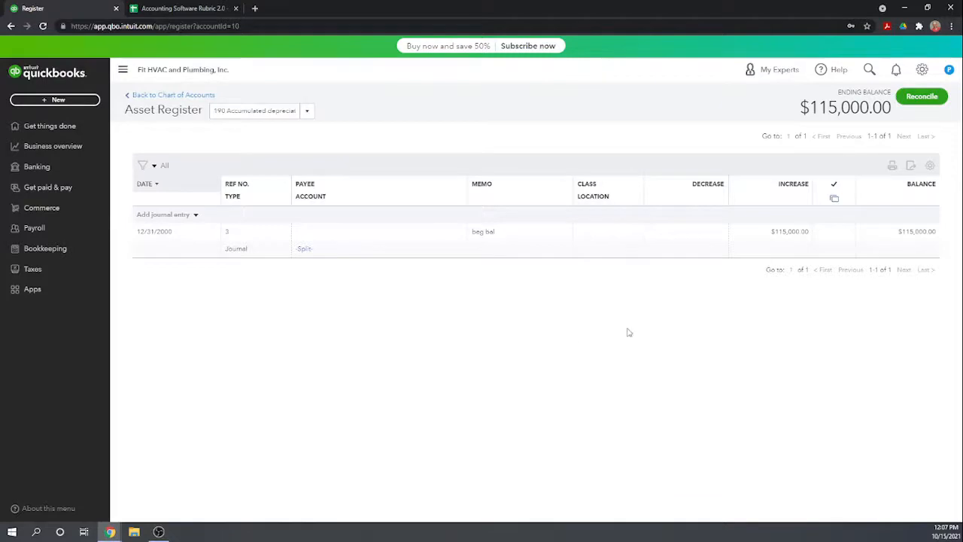
Edit journal entry 3 to credit 190 Accumulated depreciation and debit 320 Retained Earnings for 115,000 each, then save, close and confirm.
click(611, 243)
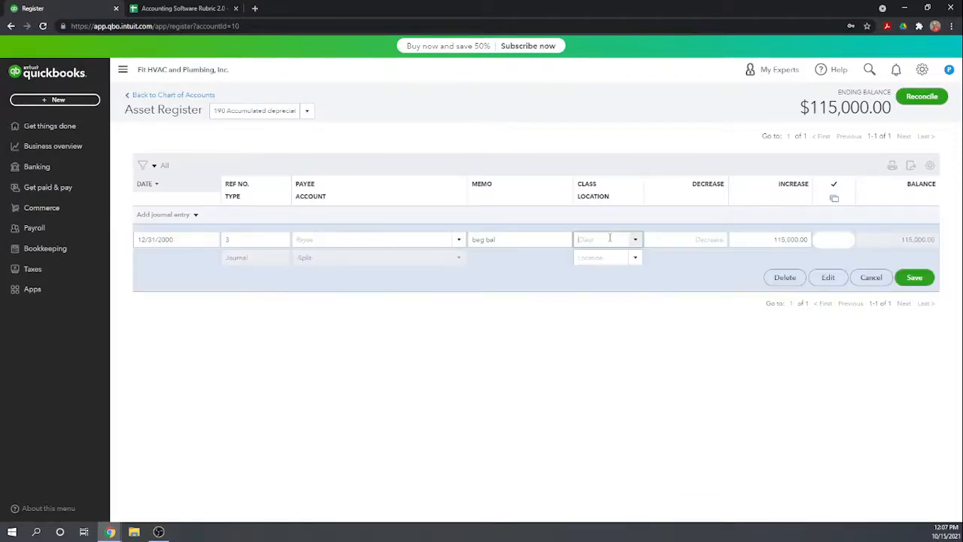
click(828, 278)
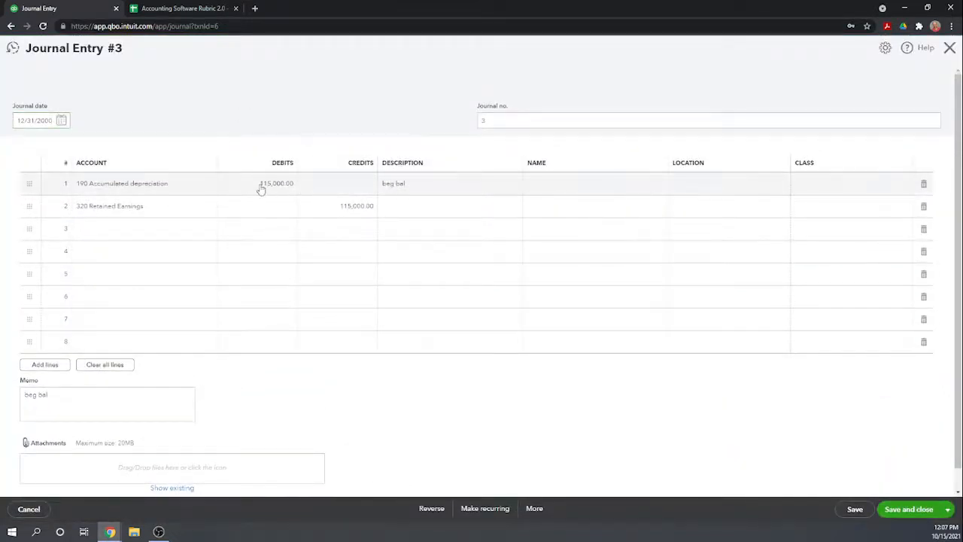
click(331, 188)
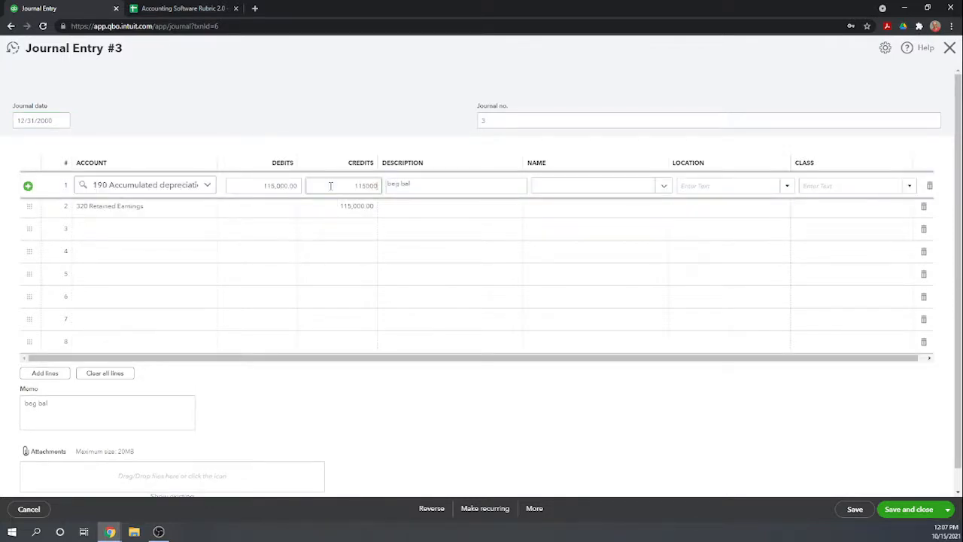
text(115000)
click(265, 207)
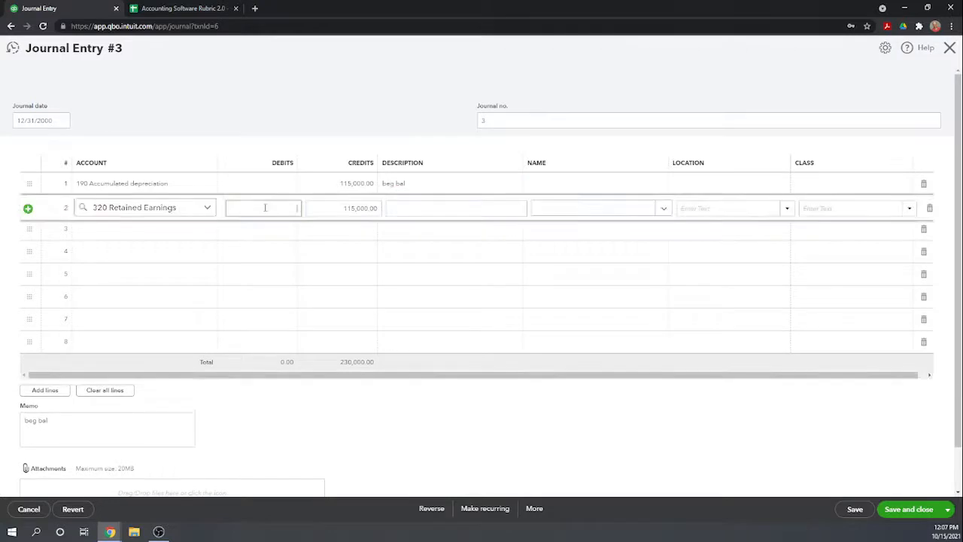
text(115000)
key(Tab)
click(907, 512)
click(542, 305)
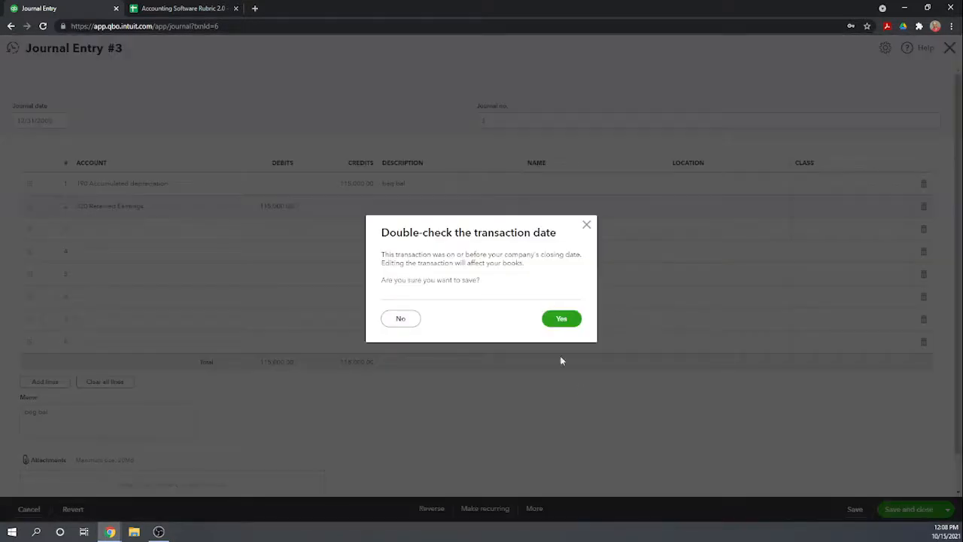
click(561, 319)
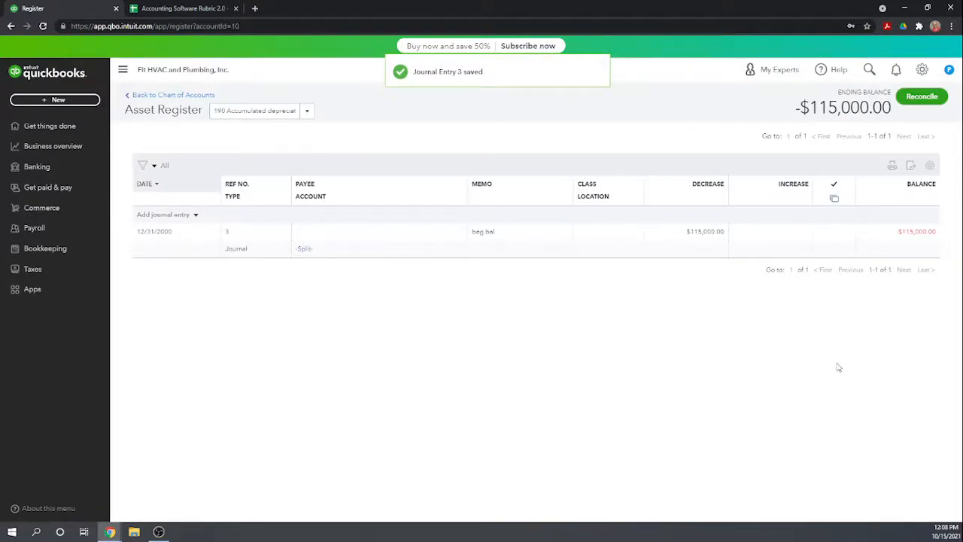
Leave the accumulated depreciation register, go to the reports list by way of the home workspace and rerun the Balance Sheet report.
click(174, 95)
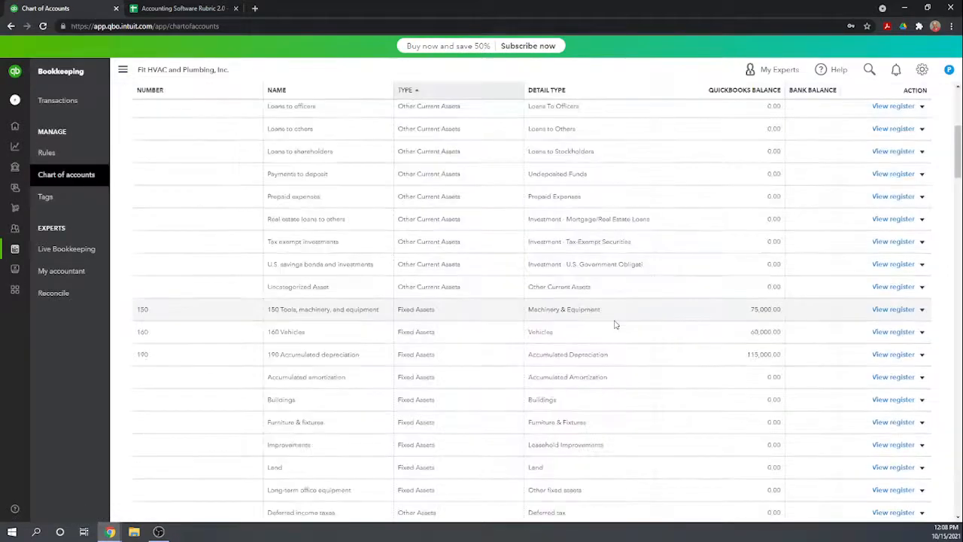
scroll(616, 324, up, 6)
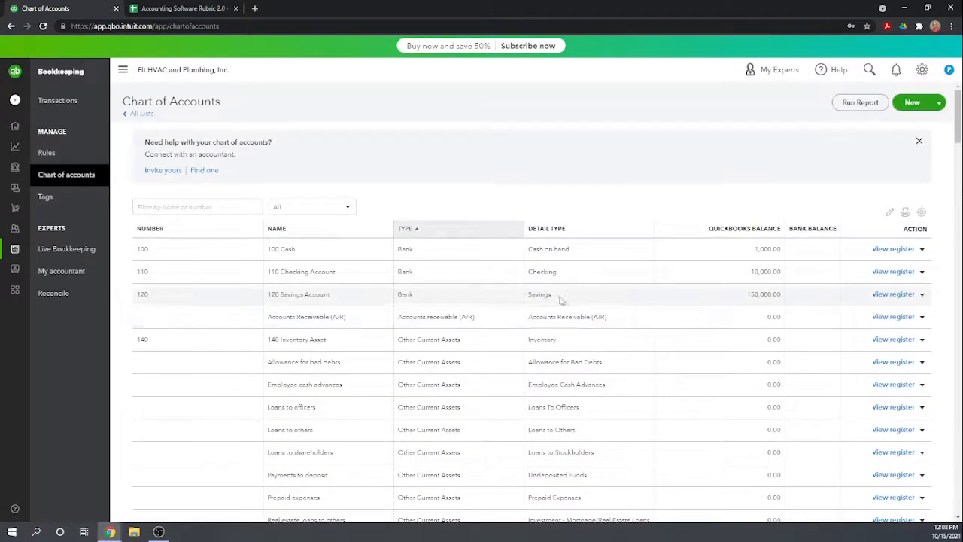
click(12, 125)
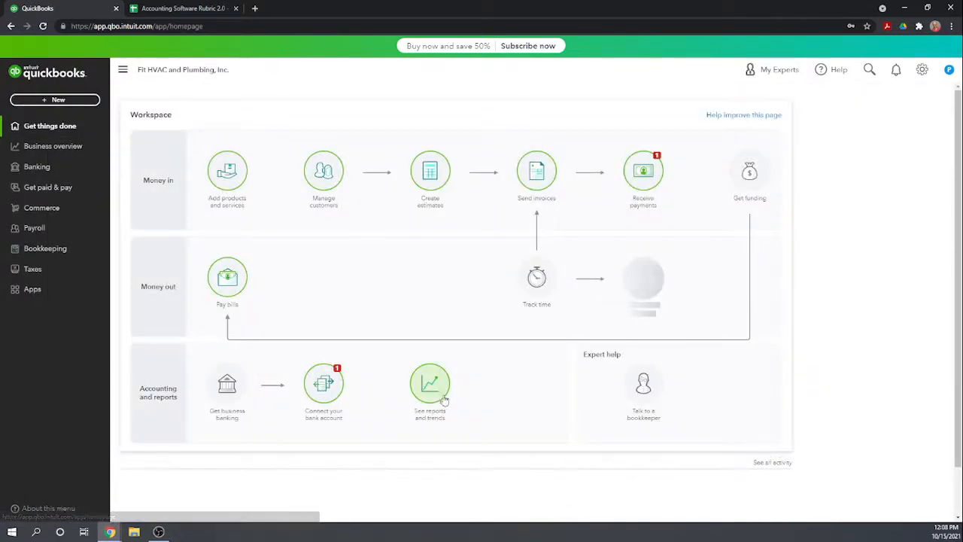
click(430, 384)
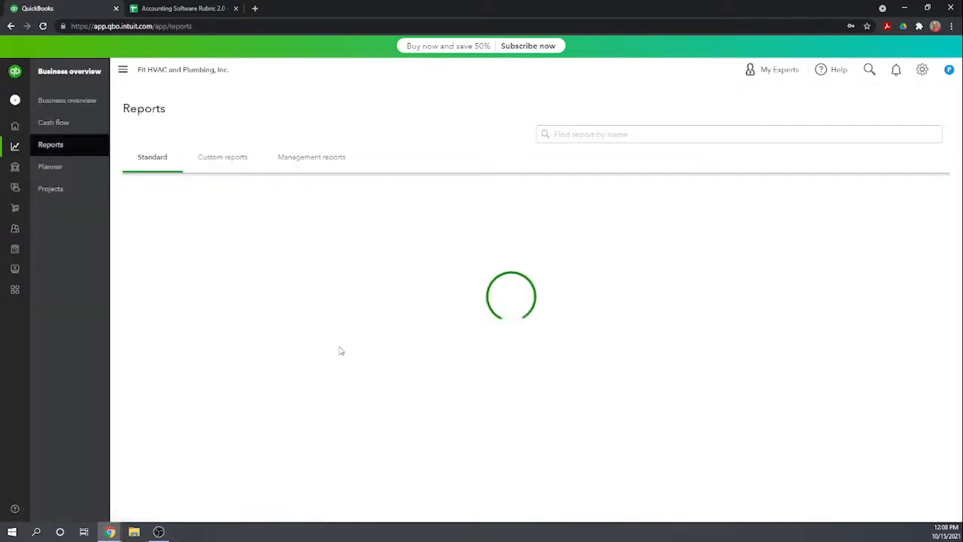
scroll(301, 355, down, 1)
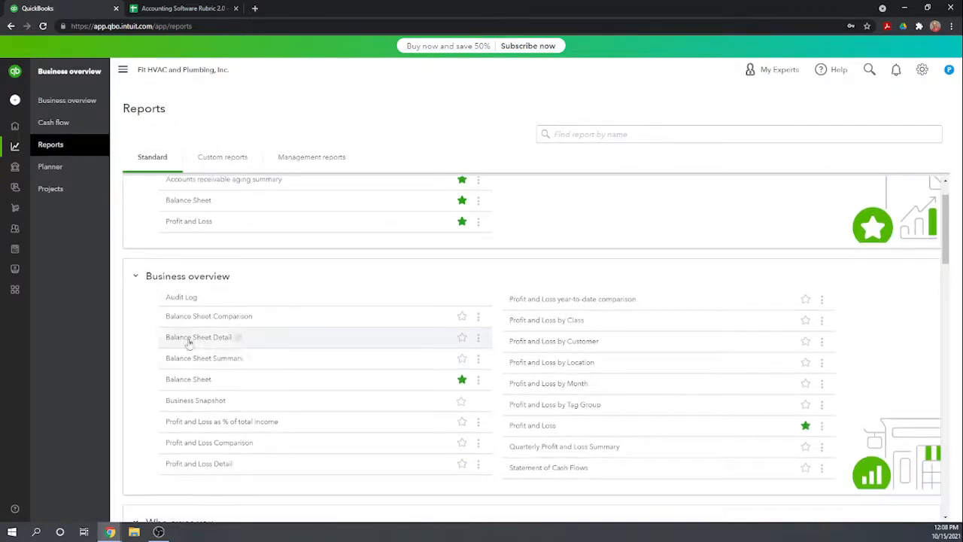
click(177, 386)
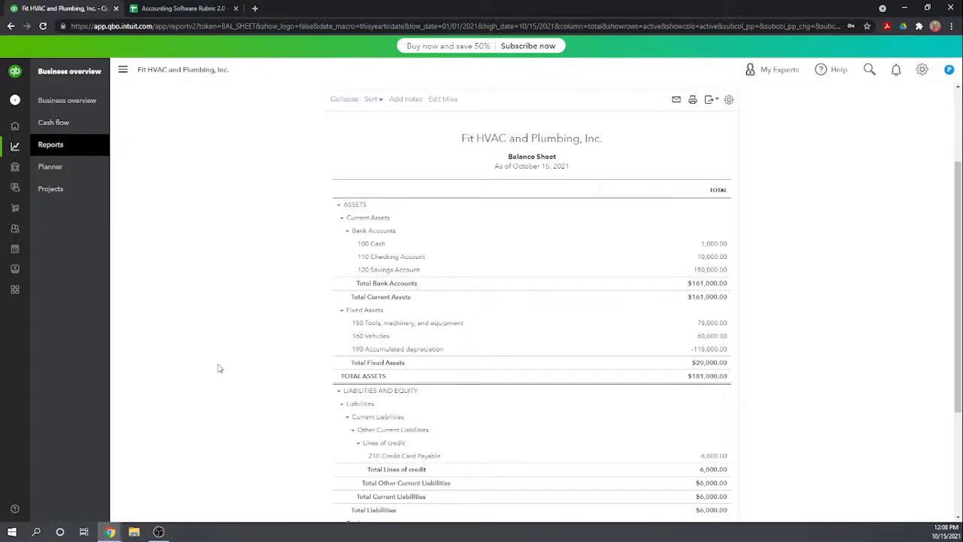
Set the Balance Sheet report's end date to 01/01/2021 and rerun the report.
scroll(217, 367, up, 2)
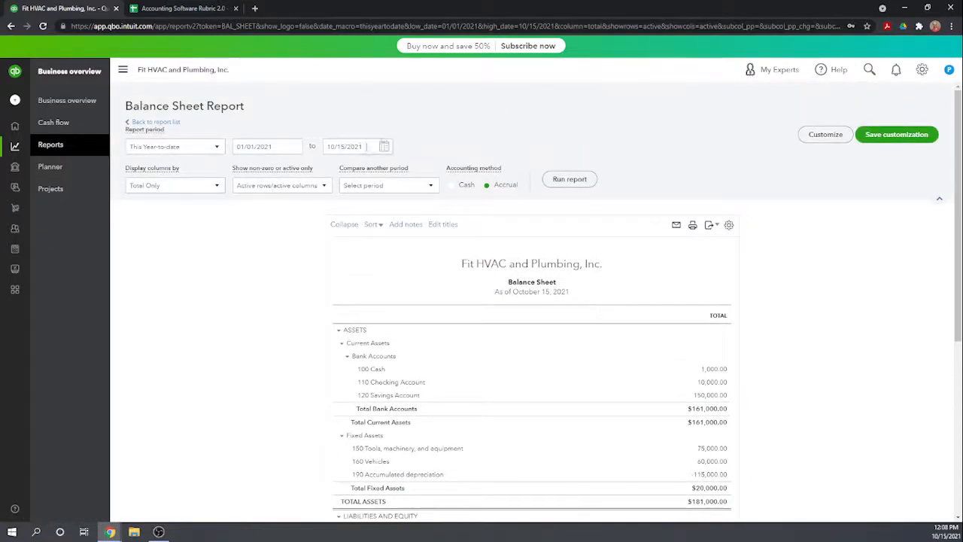
click(325, 147)
text(01/01/2021)
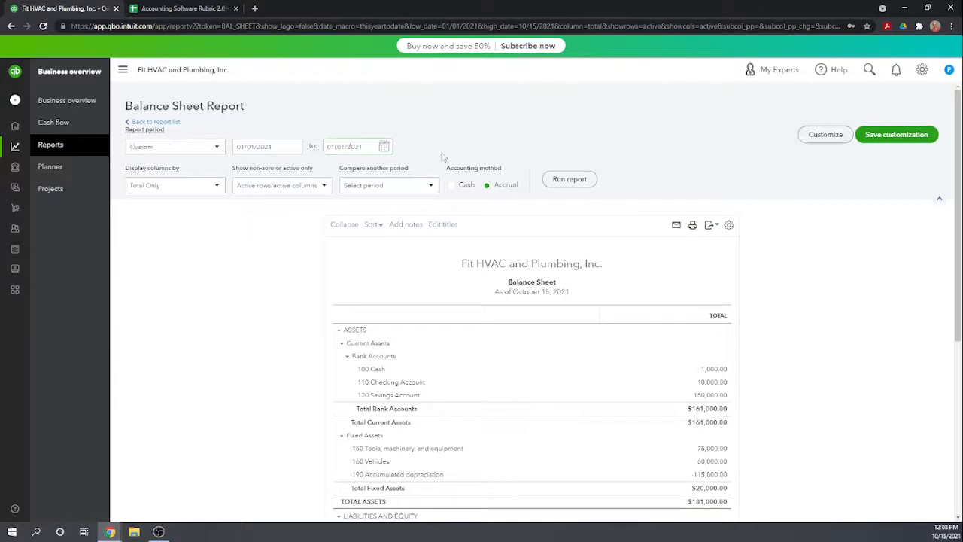
click(569, 179)
Review the January 1, 2021 Balance Sheet, comparing assets and liabilities with the Retained Earnings and Opening balance equity lines.
scroll(667, 152, down, 2)
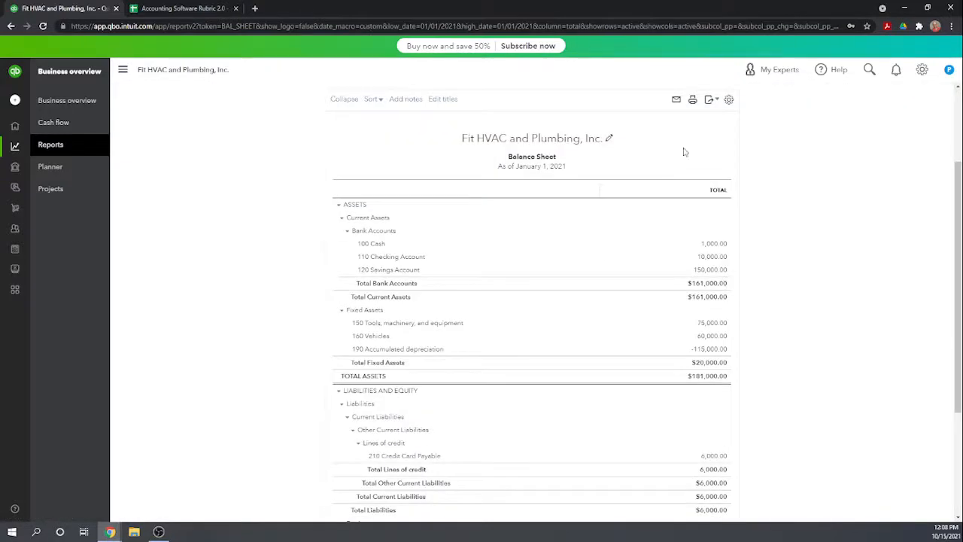
scroll(789, 204, down, 1)
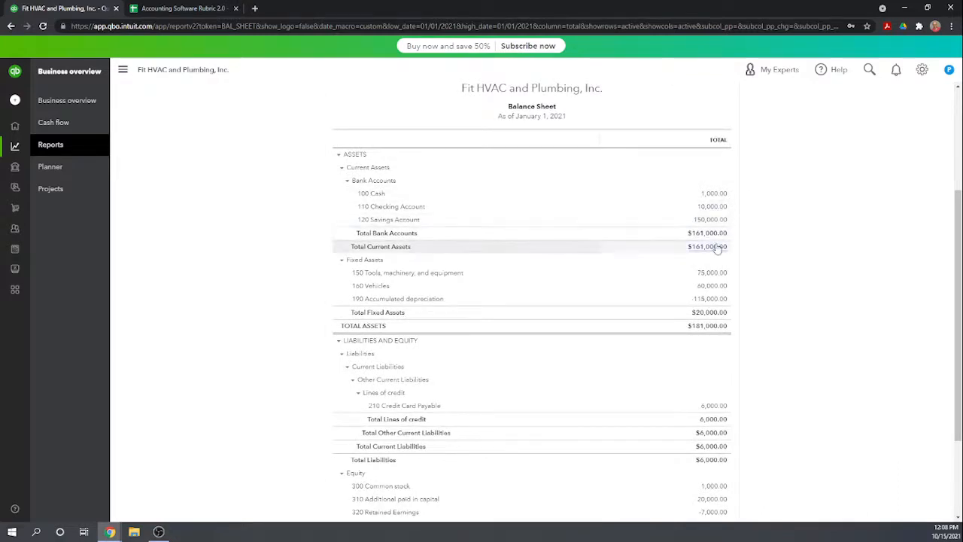
scroll(716, 224, down, 1)
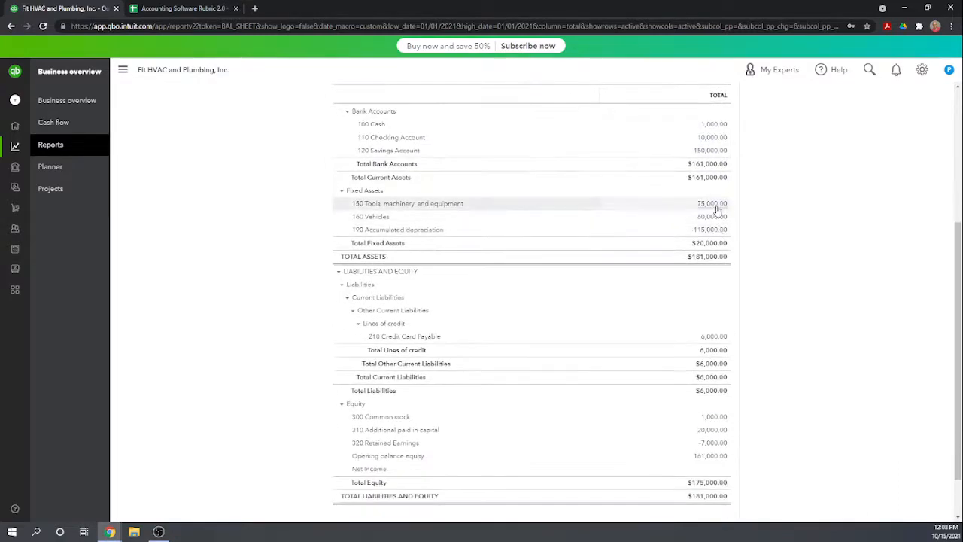
scroll(712, 248, down, 1)
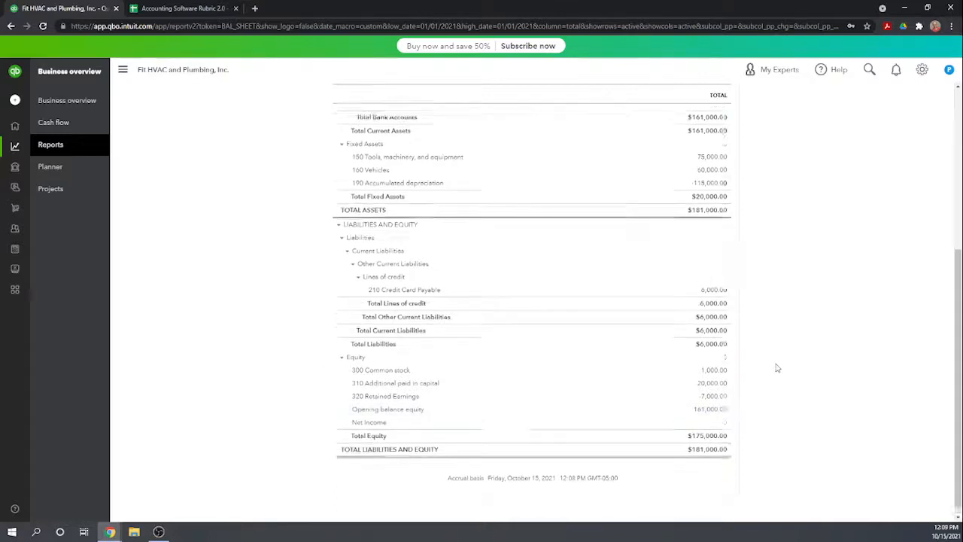
scroll(776, 366, up, 5)
scroll(777, 367, down, 3)
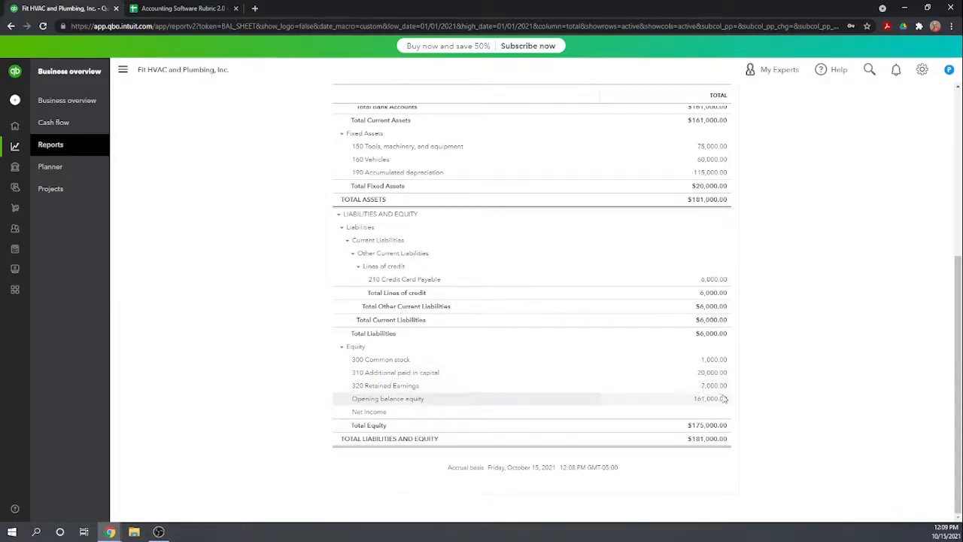
scroll(722, 399, up, 3)
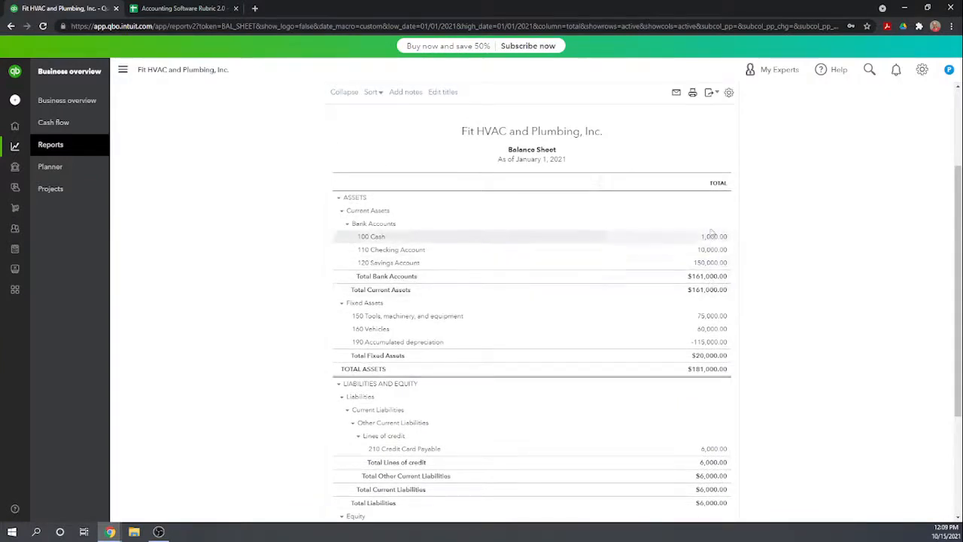
scroll(719, 263, down, 3)
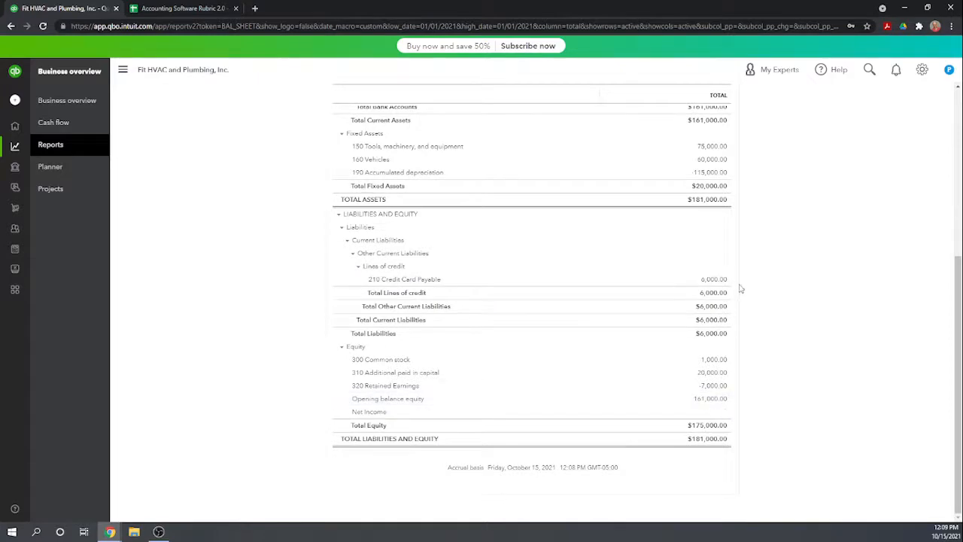
scroll(733, 275, up, 2)
scroll(723, 231, down, 2)
scroll(728, 411, up, 1)
scroll(806, 395, up, 3)
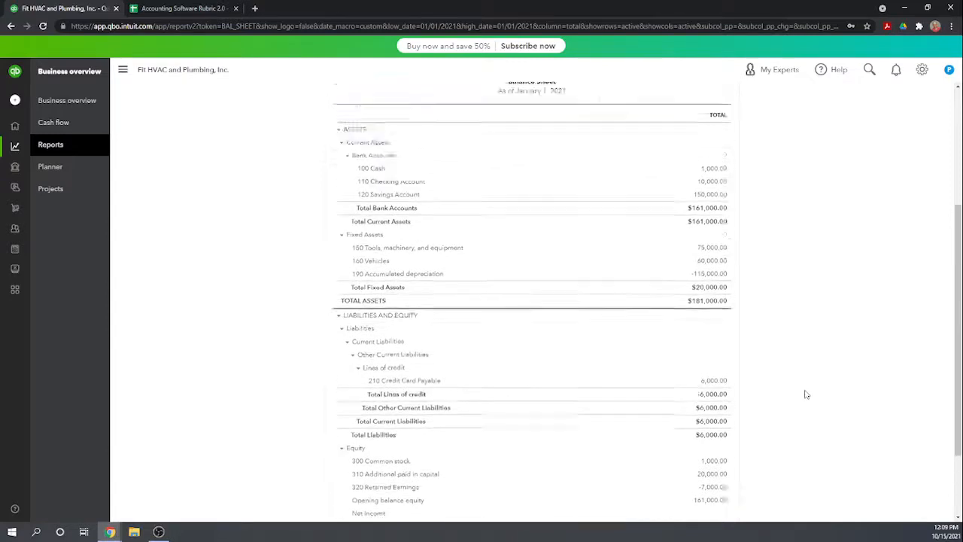
scroll(808, 395, down, 3)
scroll(807, 395, up, 5)
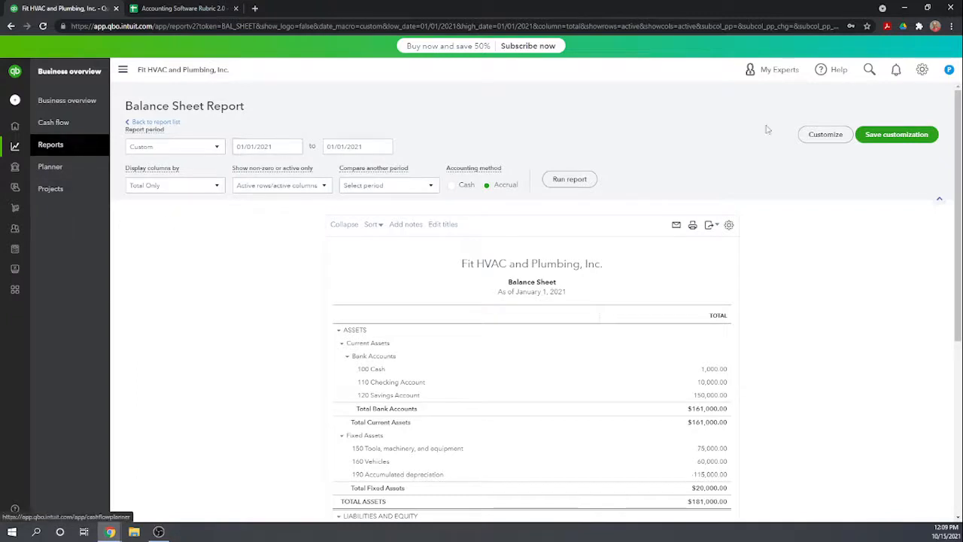
Open the 150 Tools, machinery, and equipment register from the chart of accounts and edit its beginning balance journal entry.
click(922, 70)
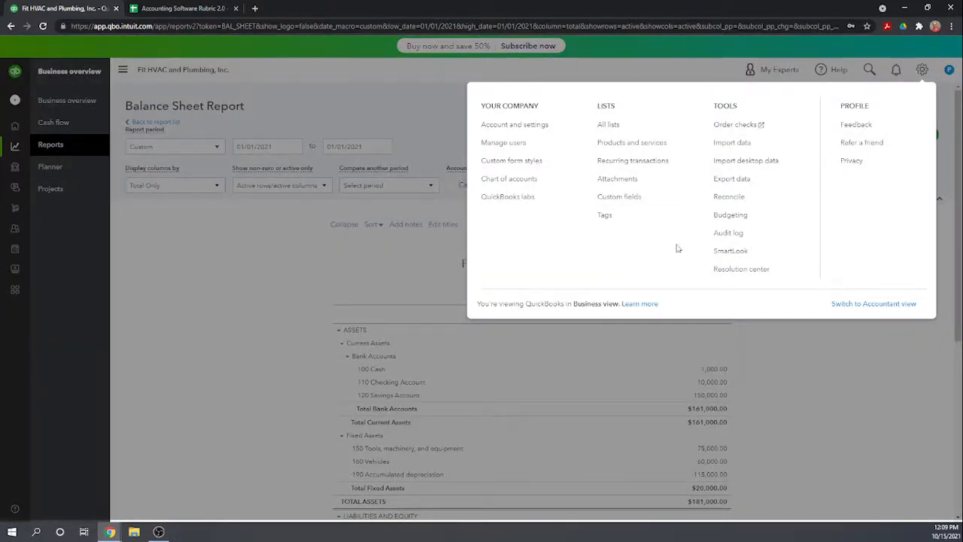
click(516, 180)
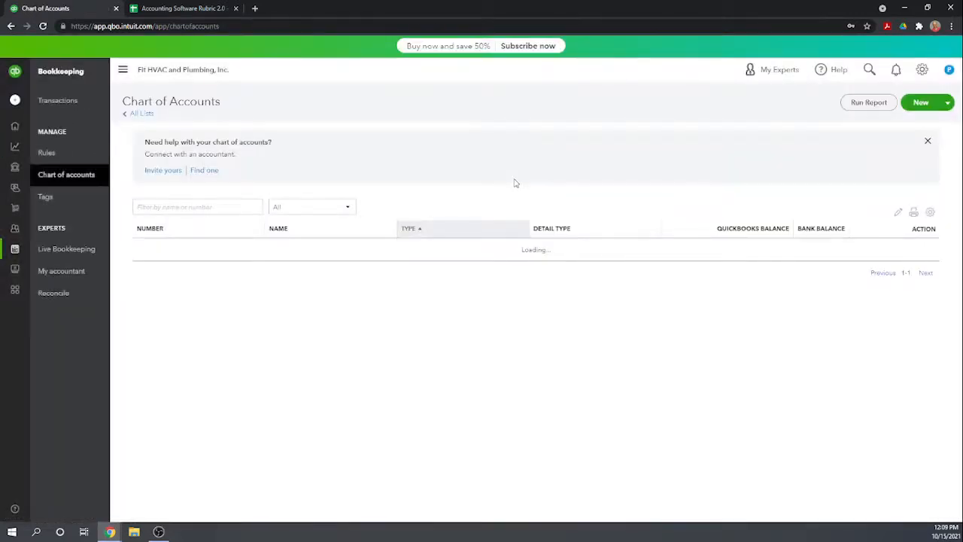
scroll(649, 283, down, 3)
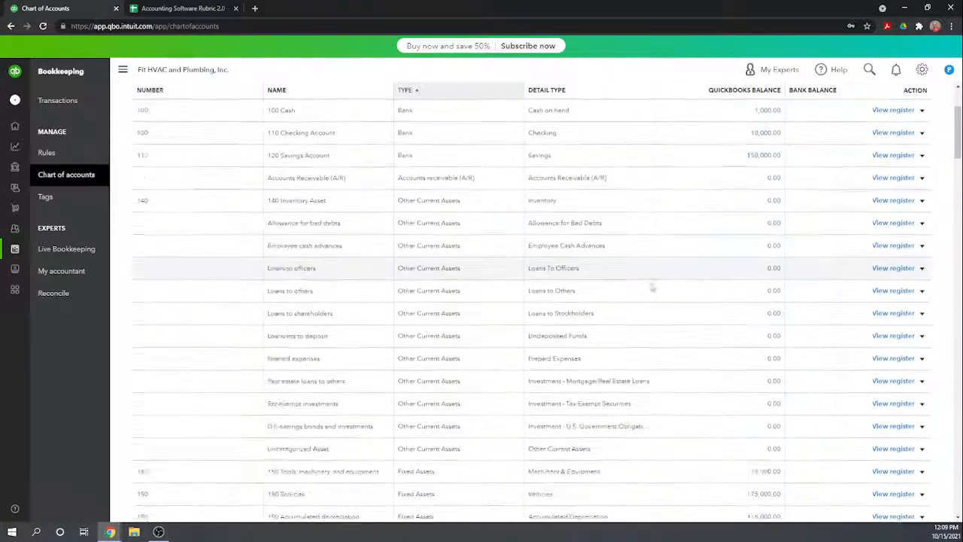
click(894, 360)
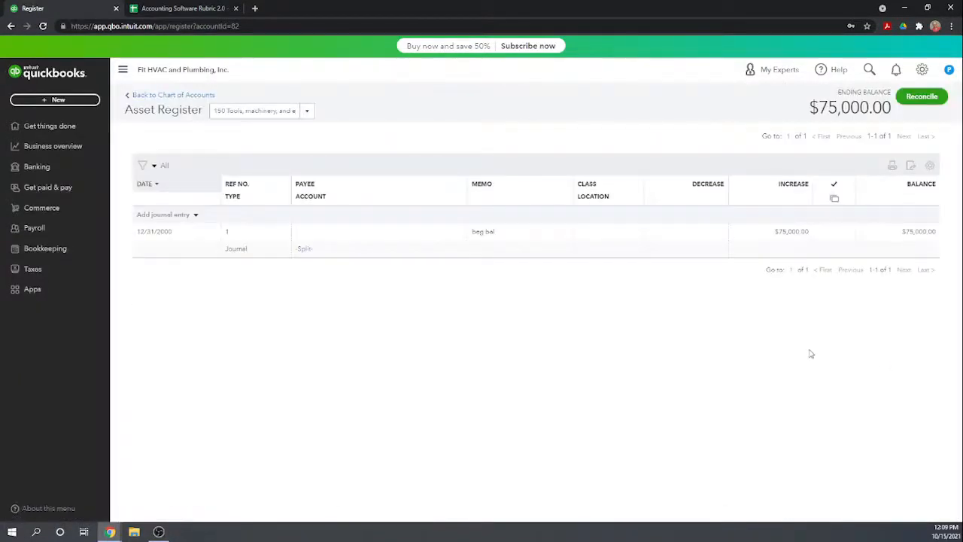
click(679, 242)
click(829, 277)
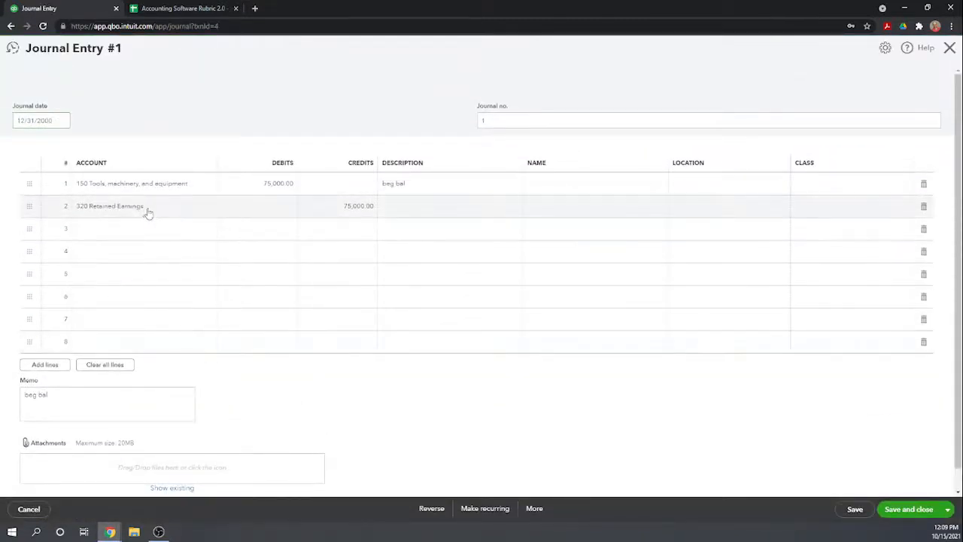
Change the account on the journal entry's 75,000 credit line to Opening balance equity, then save, close and confirm.
click(154, 210)
drag(191, 207, 49, 212)
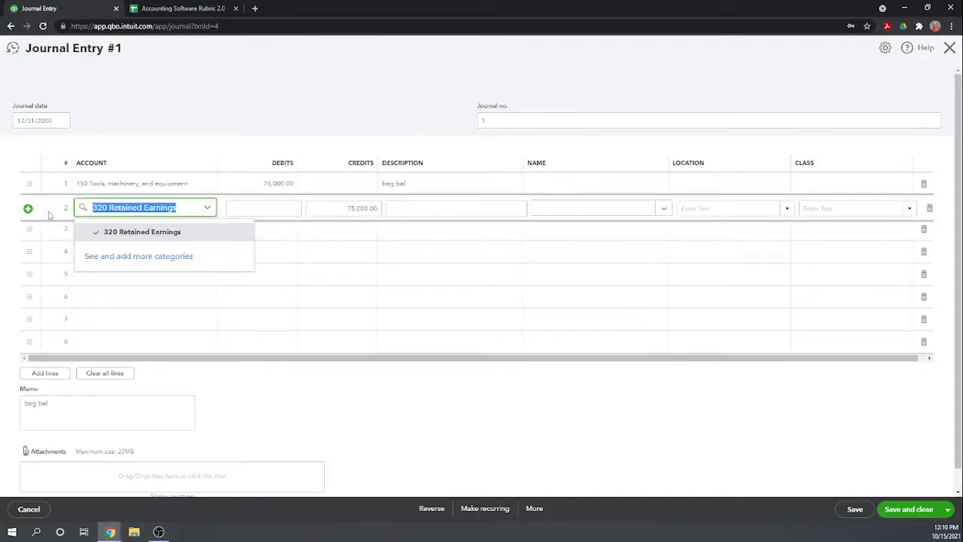
text(ope)
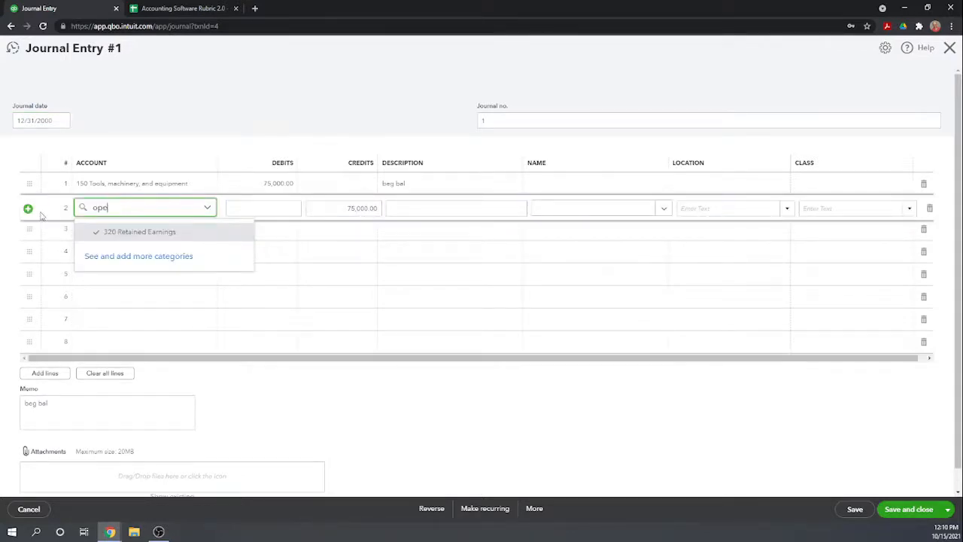
text(n b)
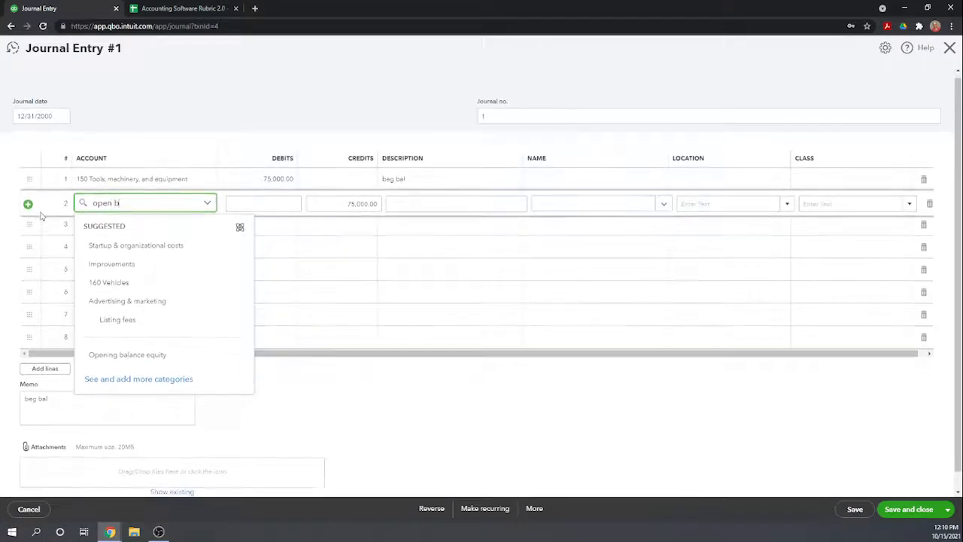
click(129, 355)
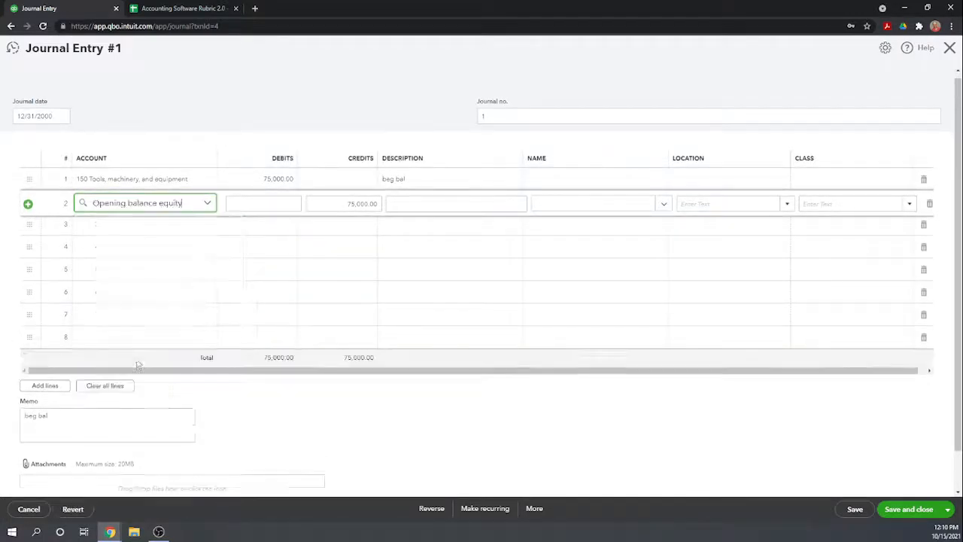
click(387, 434)
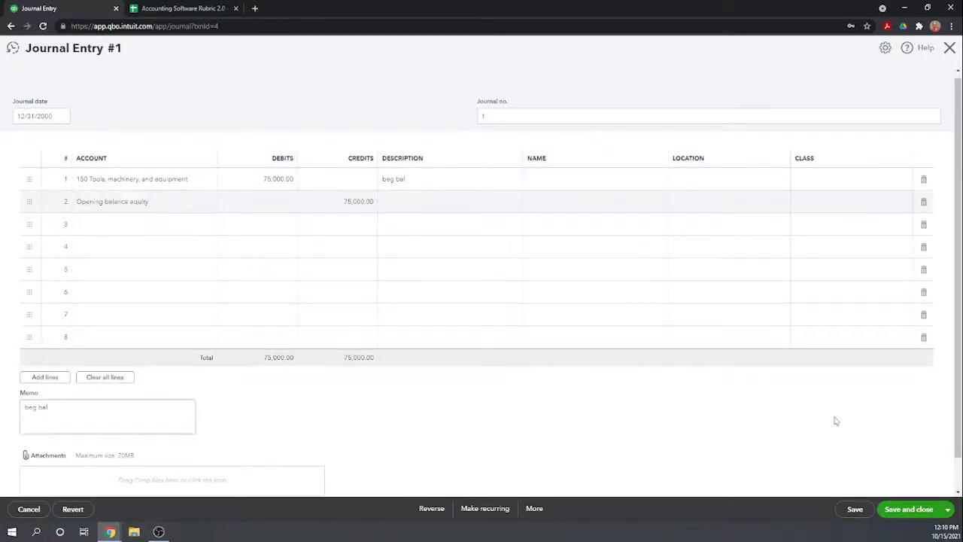
click(905, 512)
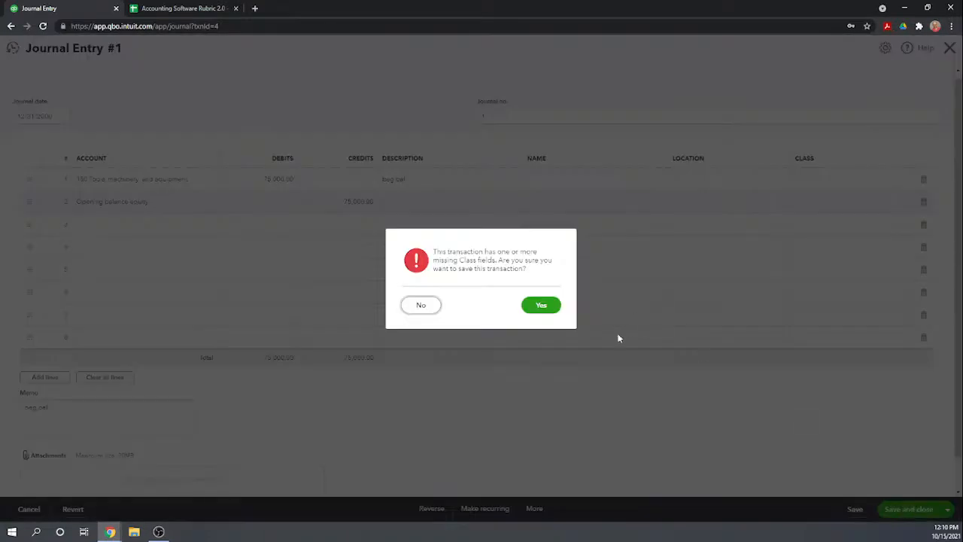
click(547, 308)
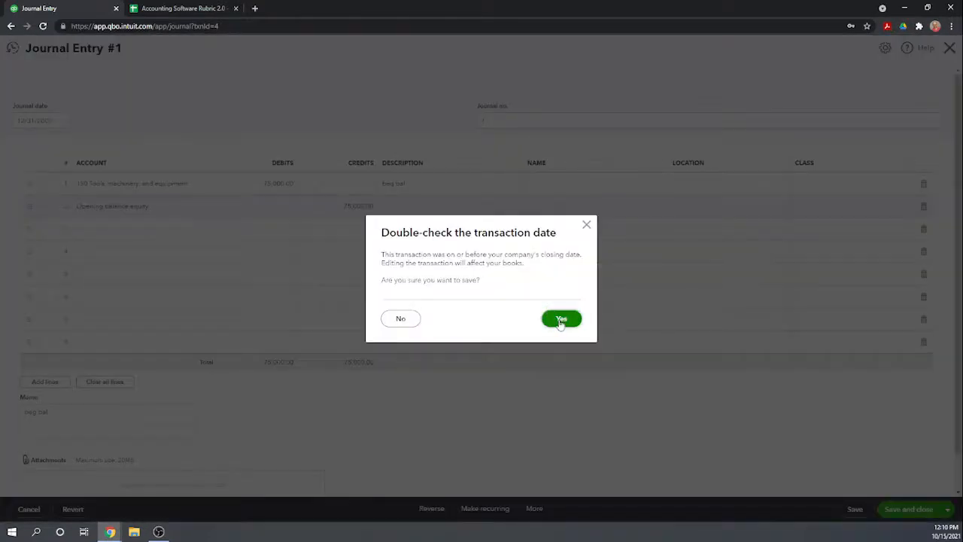
click(561, 319)
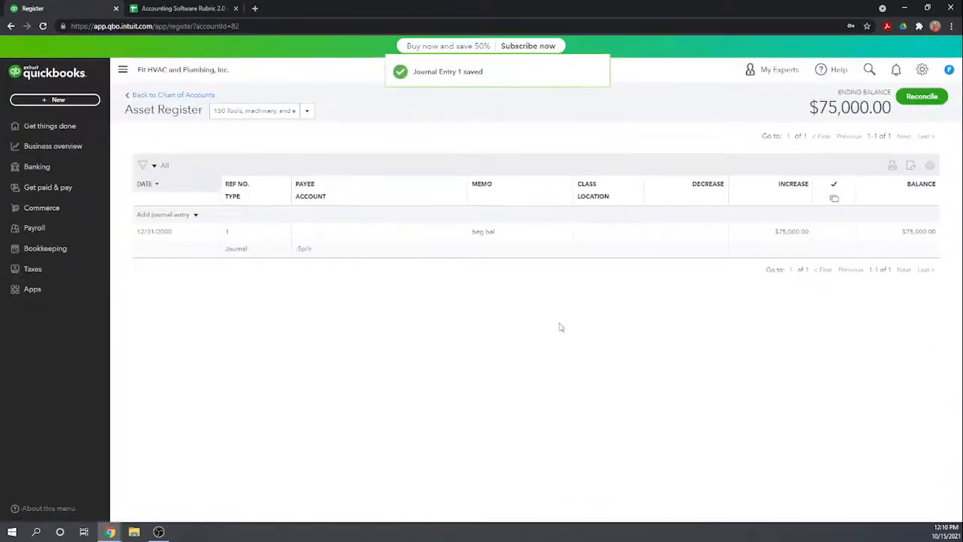
Return from the register to the chart of accounts and go to the fixed asset accounts.
click(178, 95)
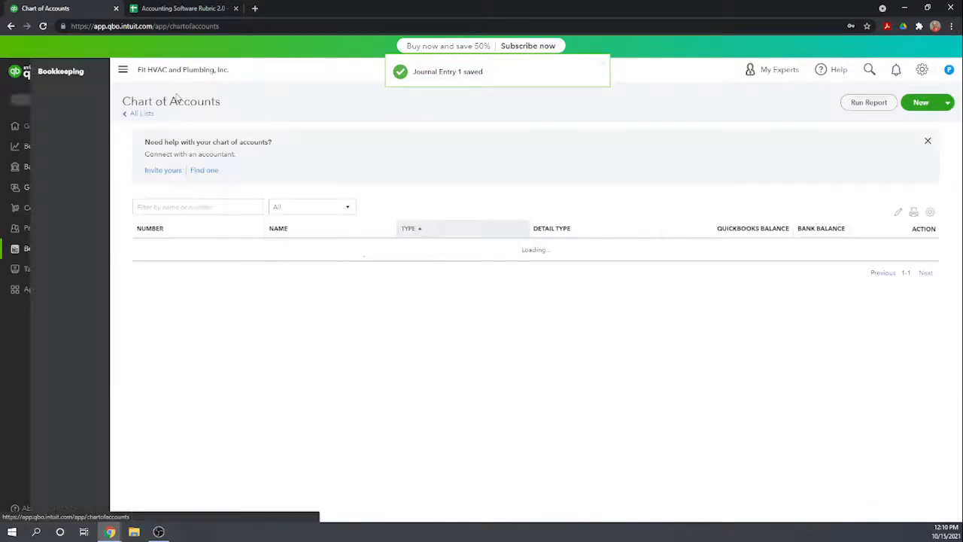
scroll(614, 391, down, 5)
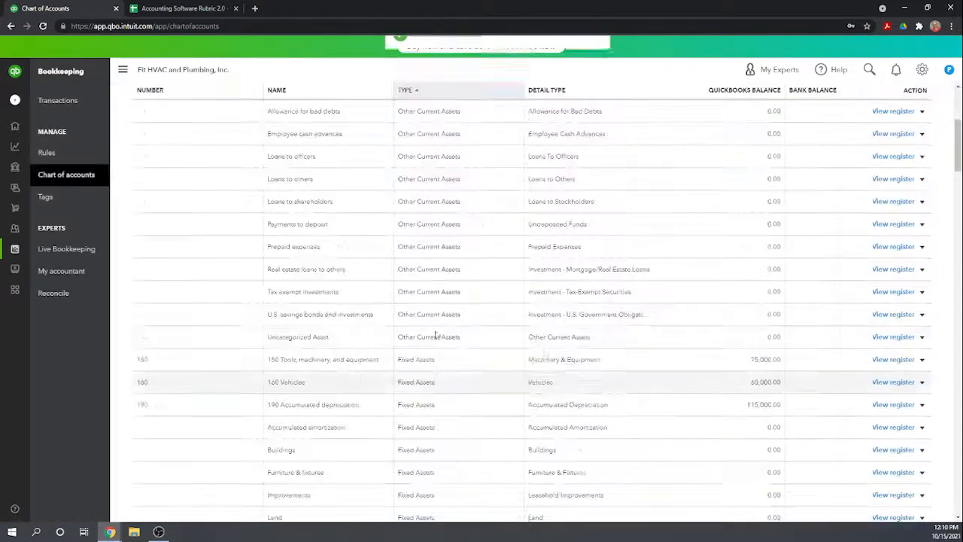
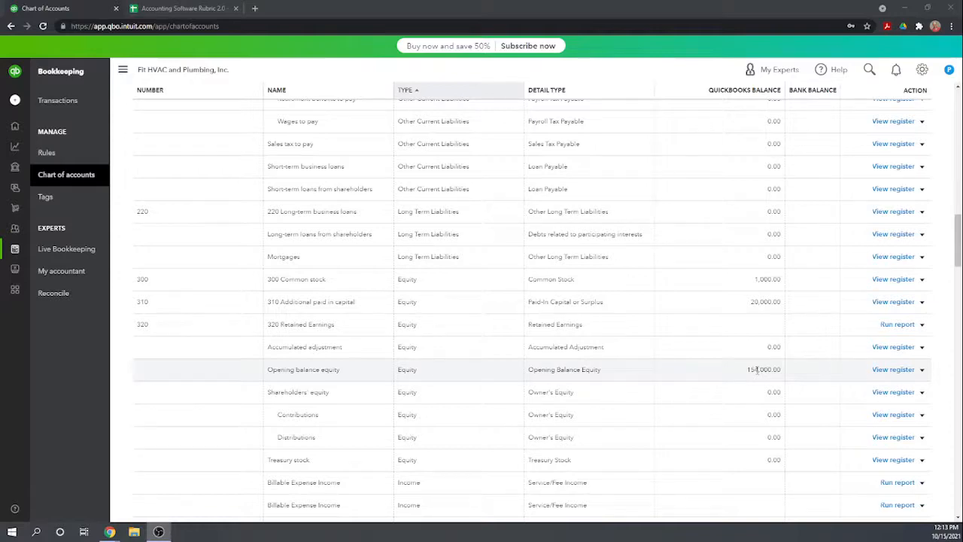
scroll(757, 368, up, 12)
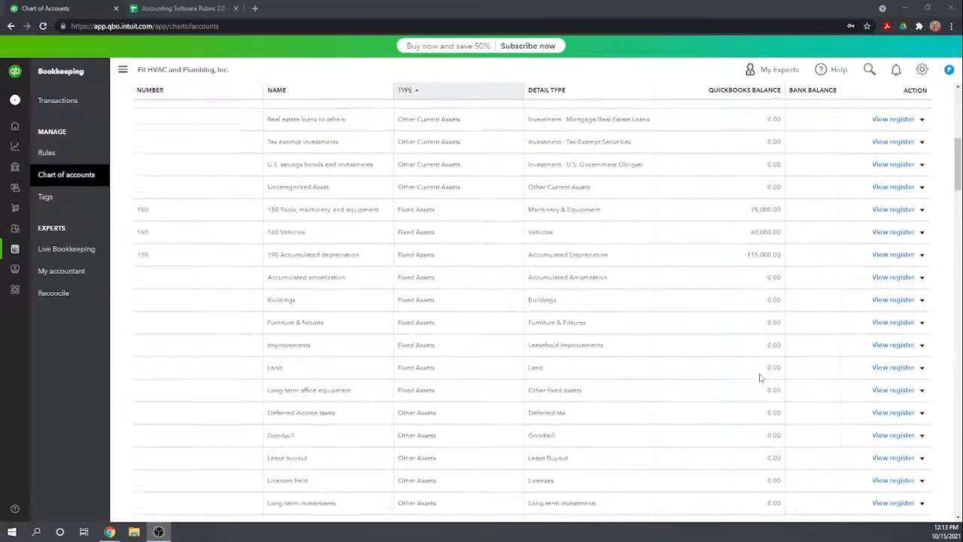
scroll(760, 378, up, 6)
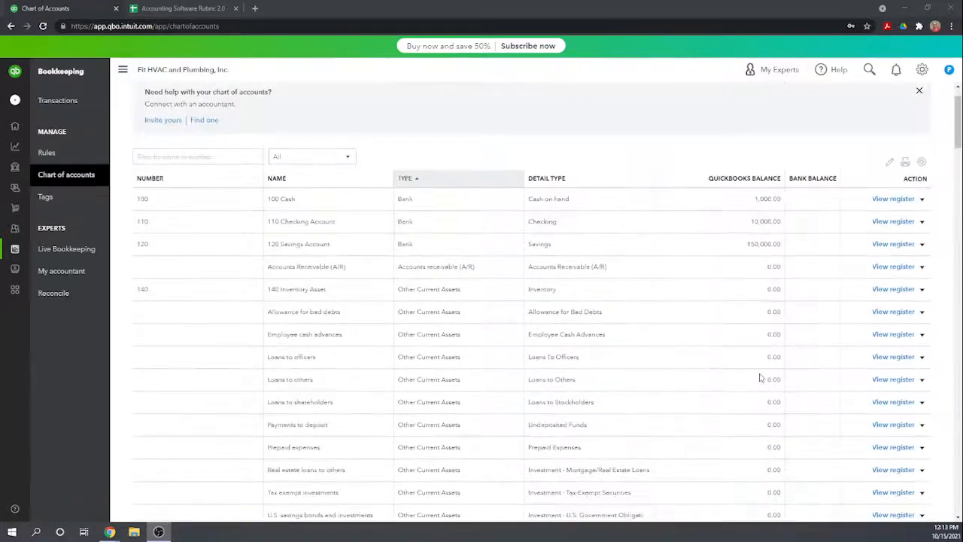
scroll(760, 377, down, 5)
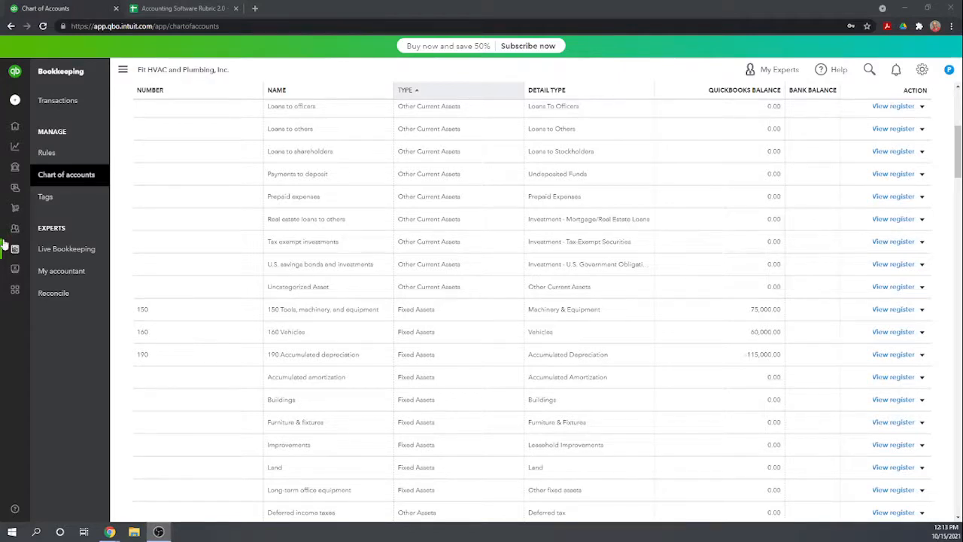
Switch to the Accounting Software Rubric 2.0 sheet and score QBO Plus 1 for Modify chart of accounts and 0.5 for Input 12/31/2020 balances.
click(201, 9)
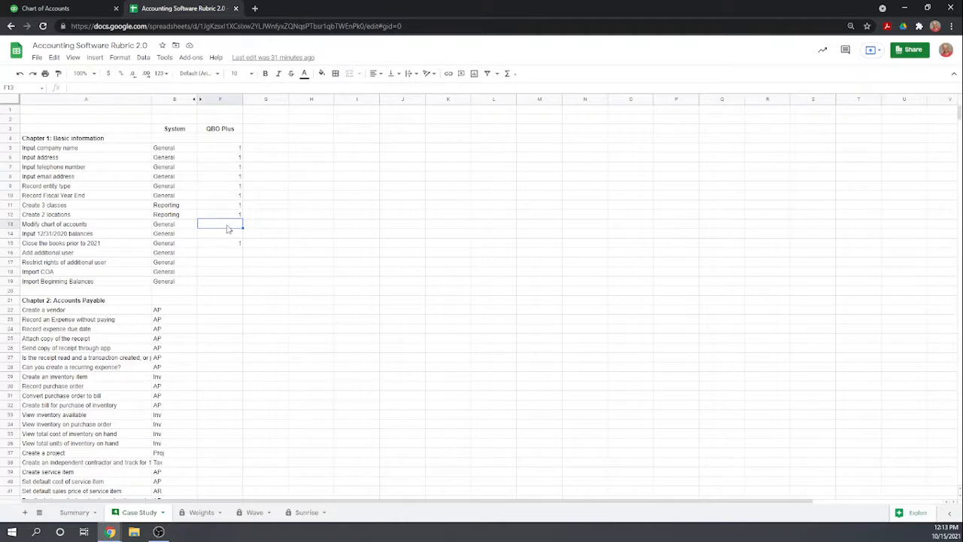
text(1)
key(Return)
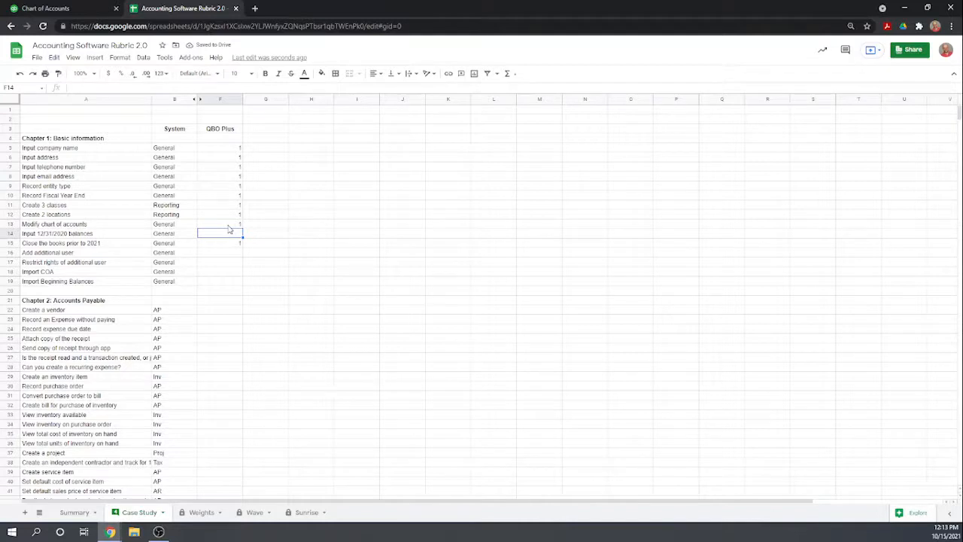
double_click(230, 230)
key(Return)
click(229, 253)
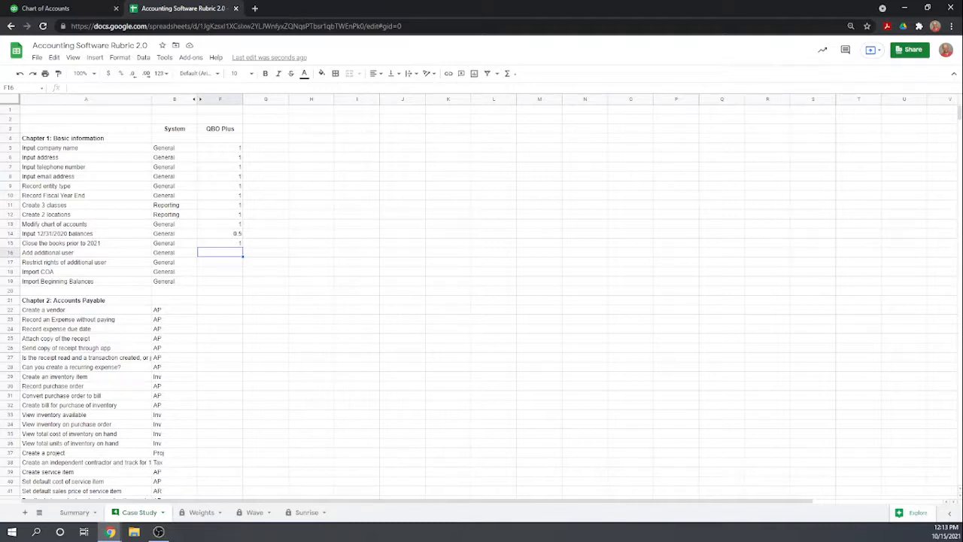
Switch back to QuickBooks Online, go to Manage users and start adding a new user of the Standard user type.
click(91, 12)
scroll(742, 253, up, 6)
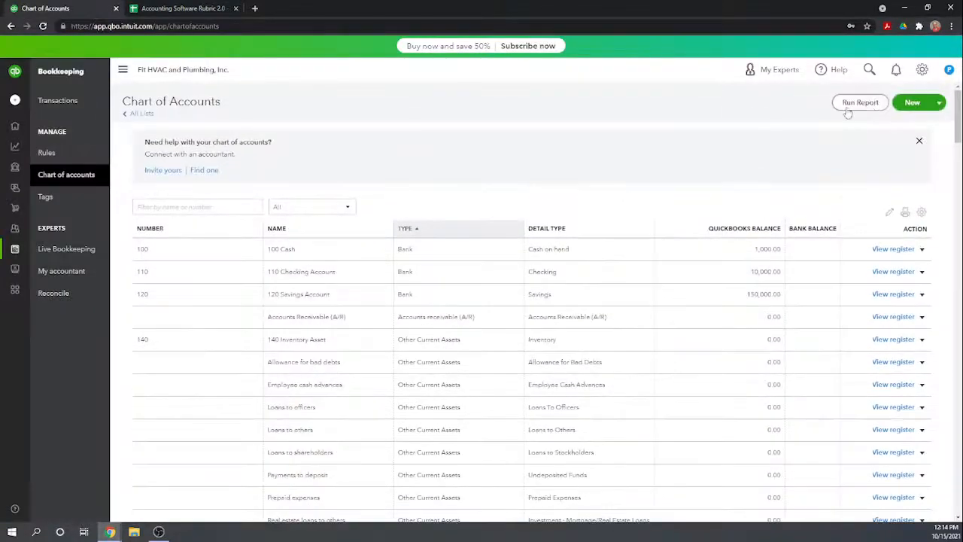
click(924, 71)
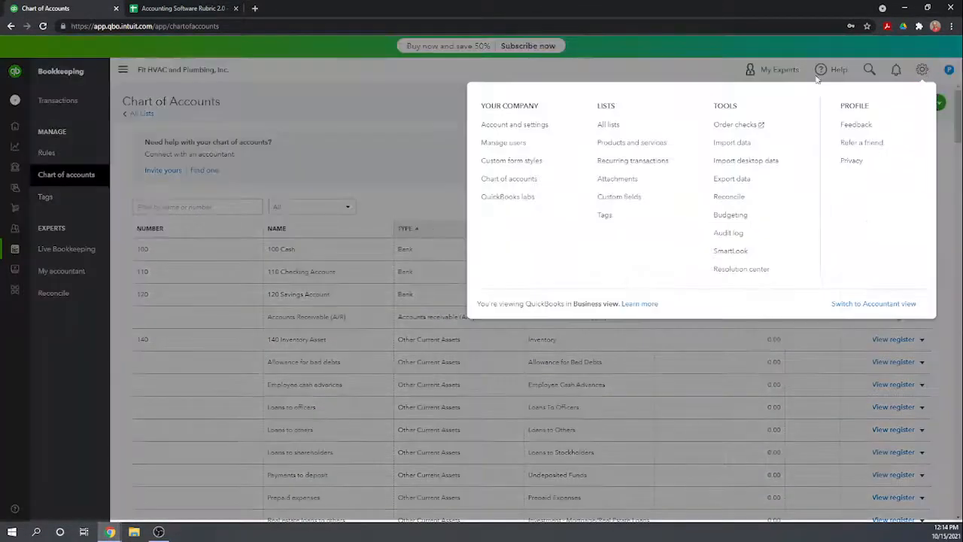
click(511, 149)
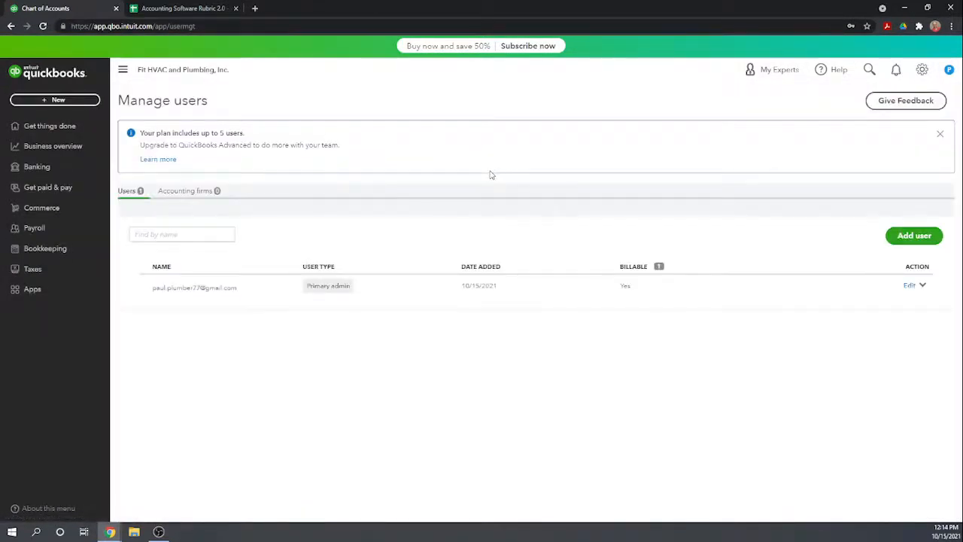
click(913, 236)
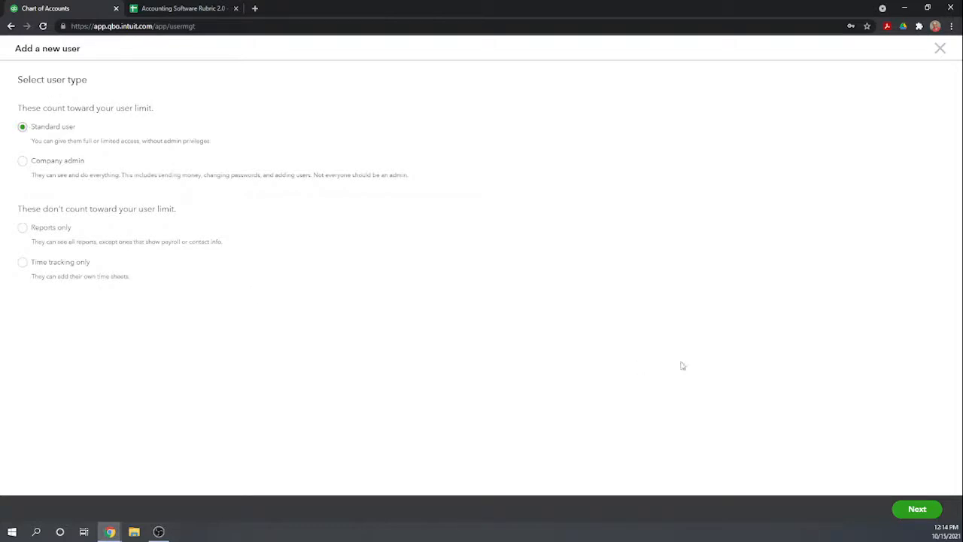
click(910, 510)
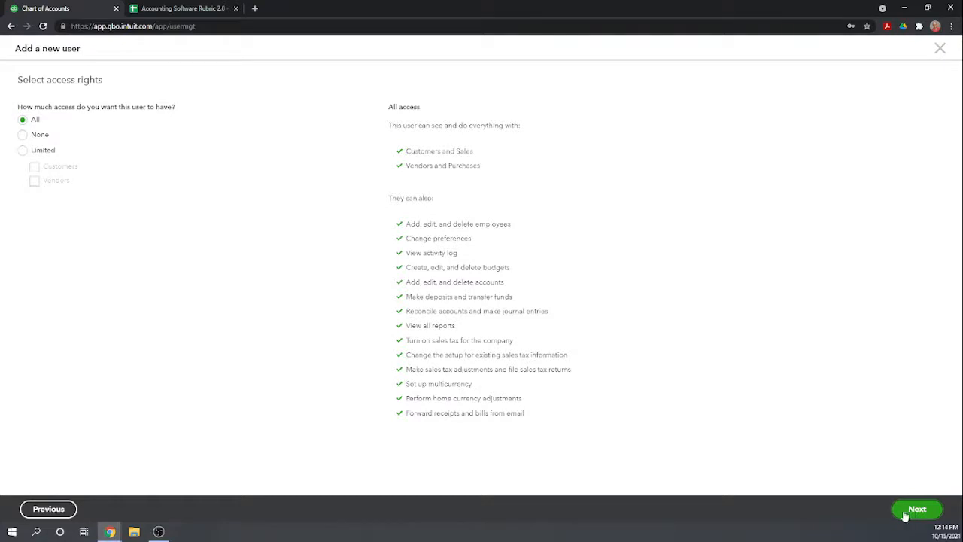
Limit the new user's access to Vendors, with no time sheets and no rights to manage users, company info or subscriptions.
click(24, 152)
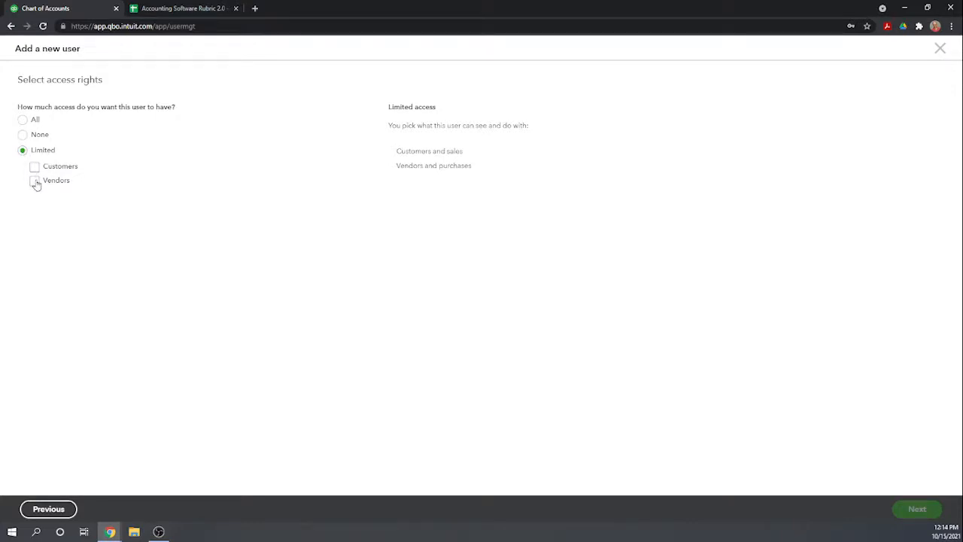
click(35, 182)
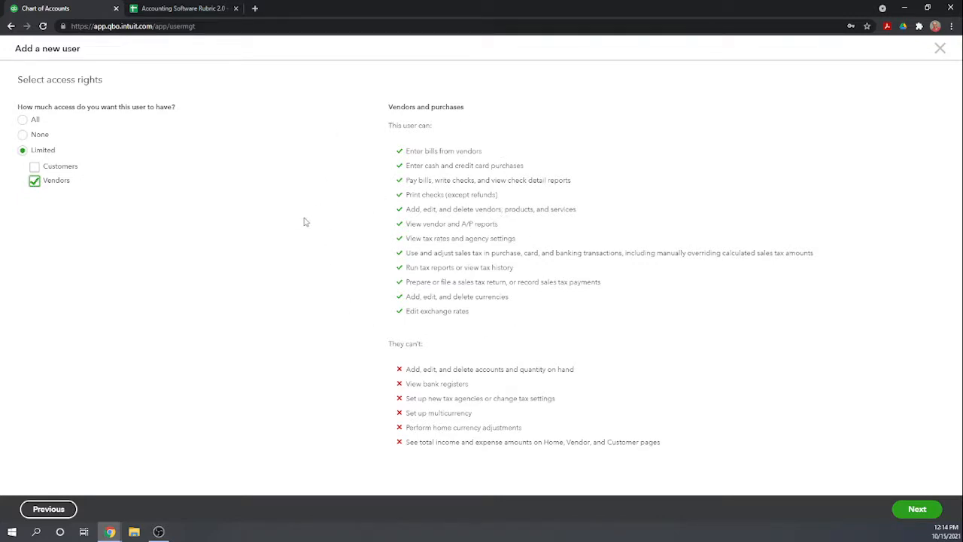
click(912, 513)
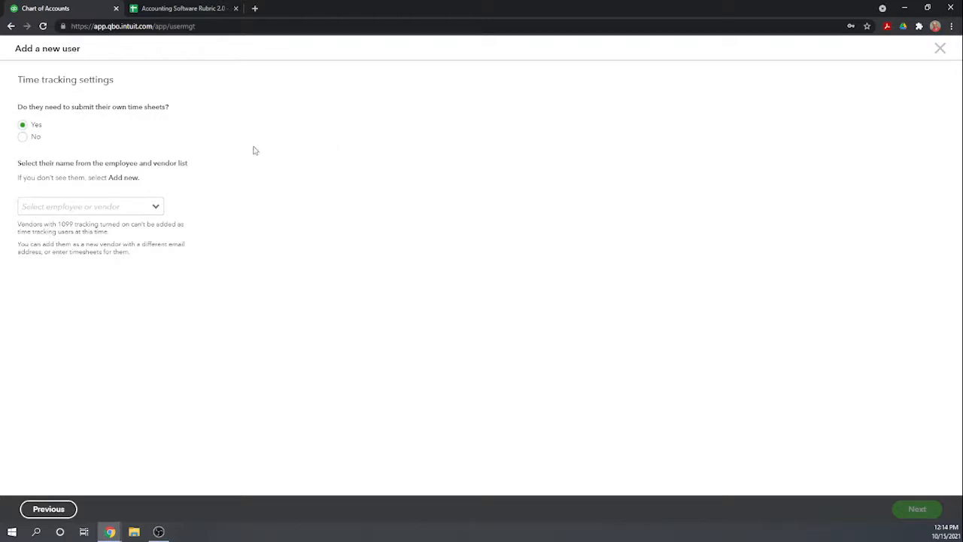
click(22, 137)
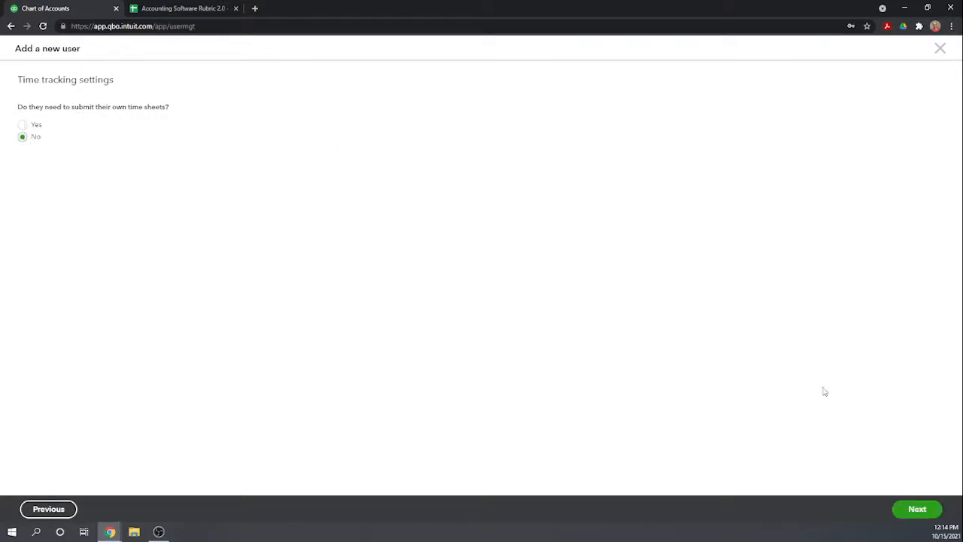
click(917, 510)
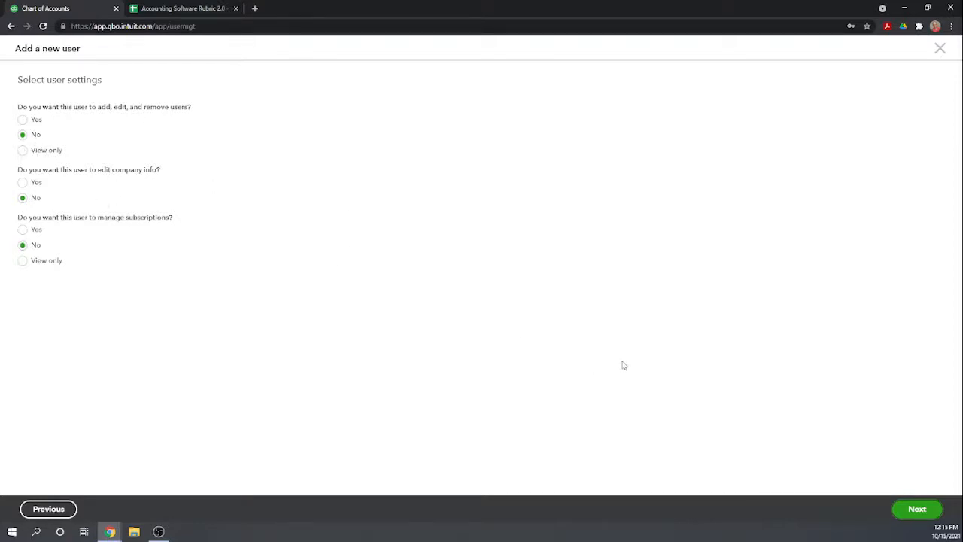
click(918, 510)
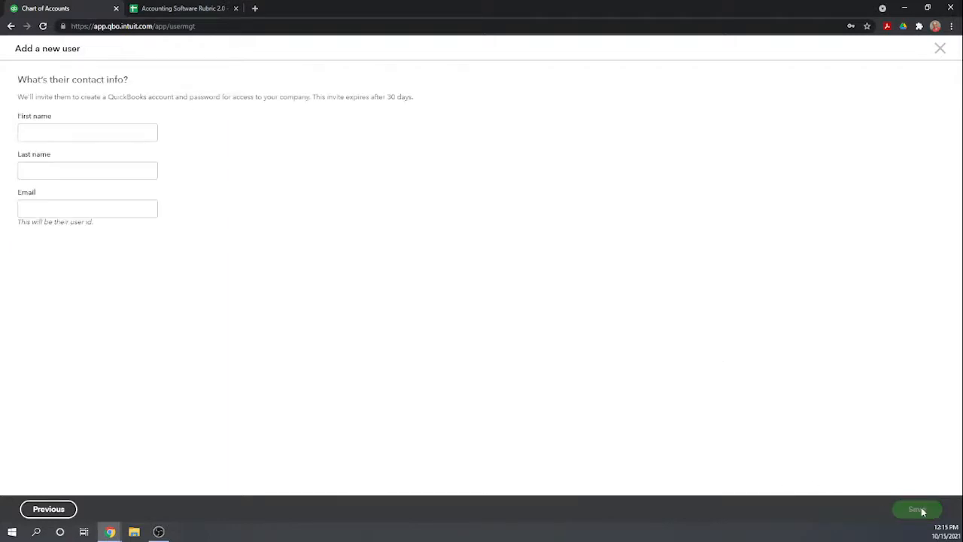
Enter the new user's first name, last name and email as contact info and save the user.
click(106, 133)
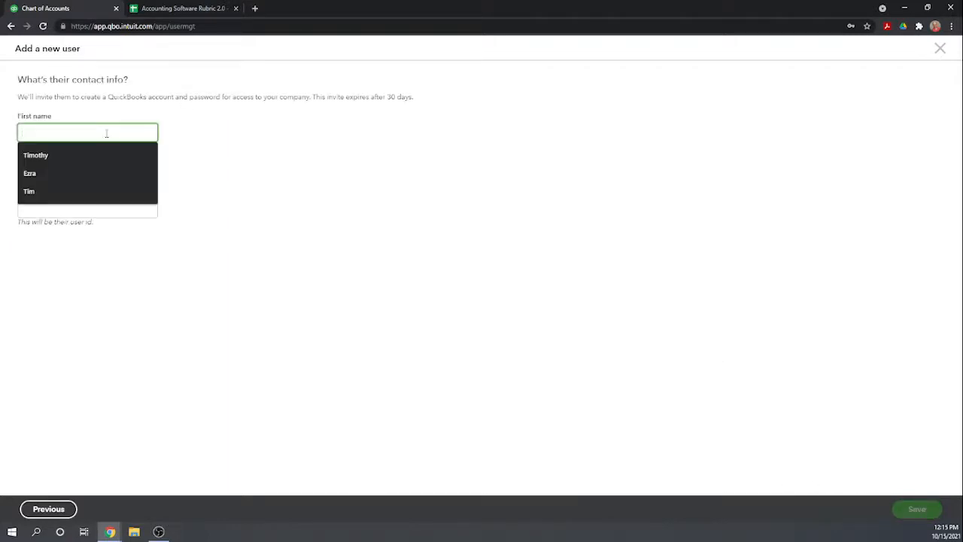
text(Jane)
key(Tab)
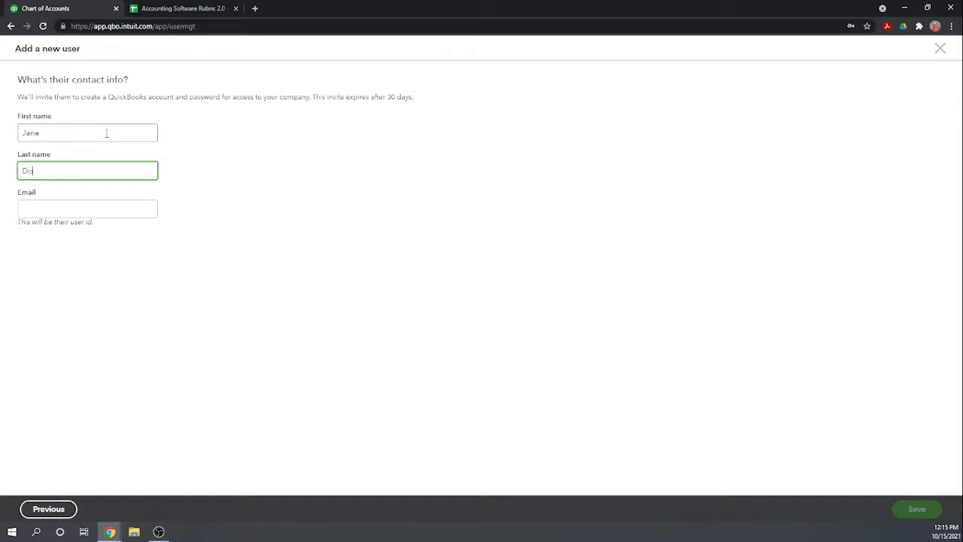
key(Tab)
text(jdo)
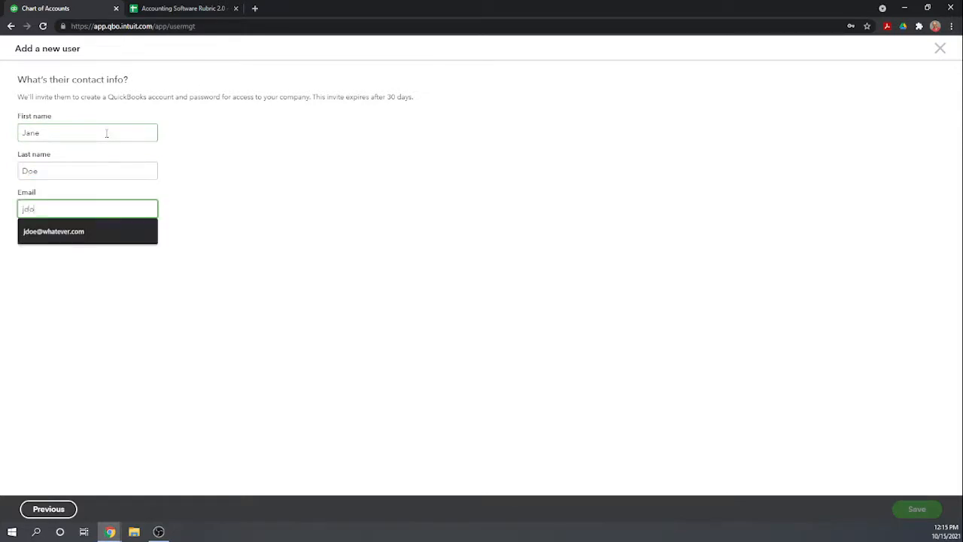
text(e@whatever.com)
click(70, 232)
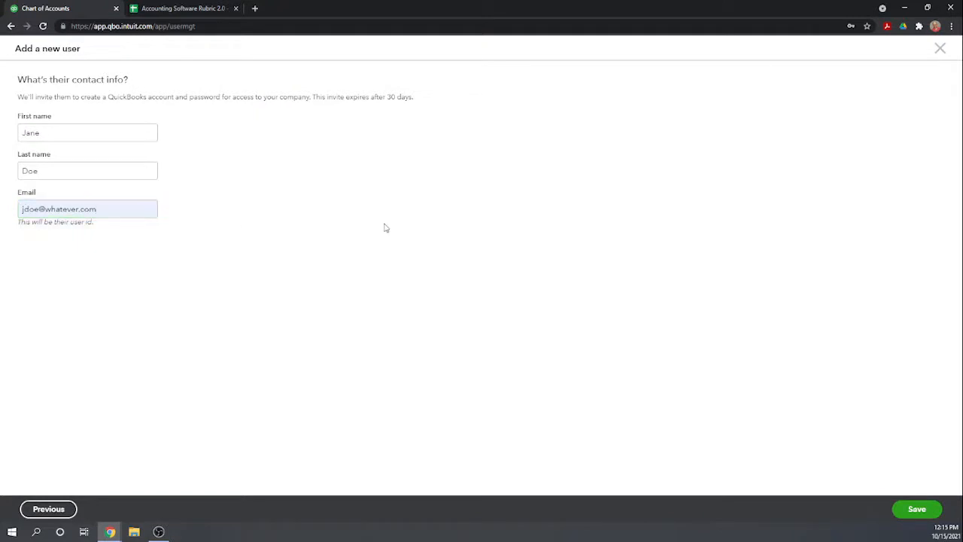
click(901, 509)
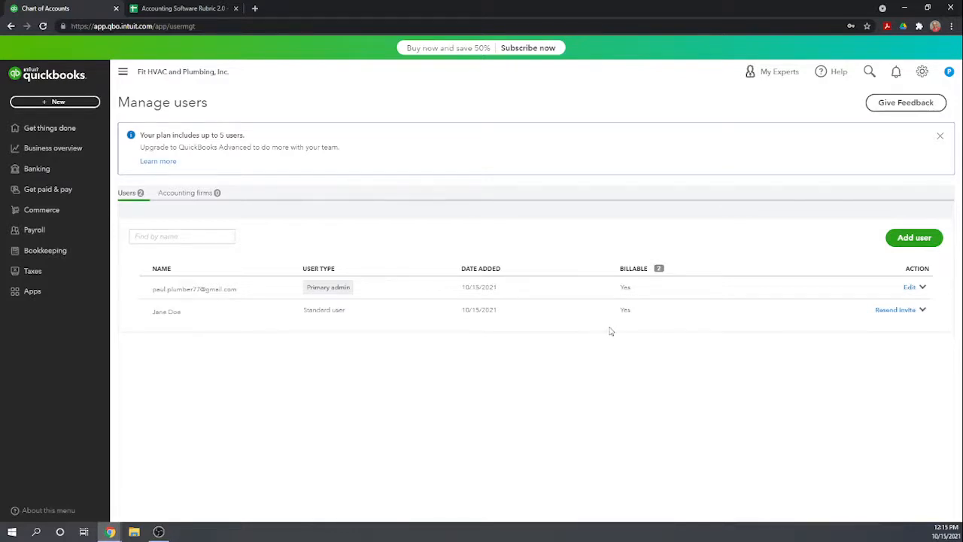
Switch to the rubric sheet and score QBO Plus 1 for both Add additional user and Restrict rights of additional user.
click(203, 9)
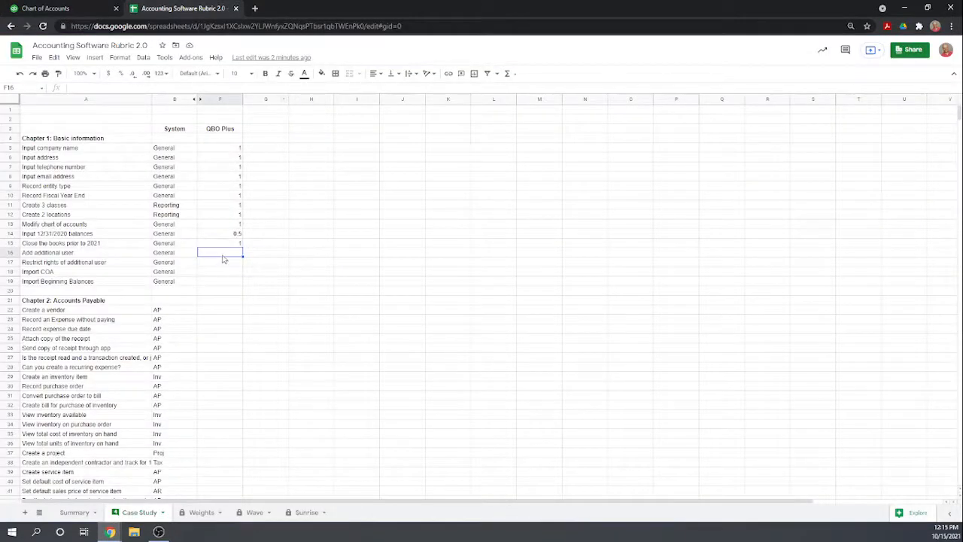
text(1)
key(Return)
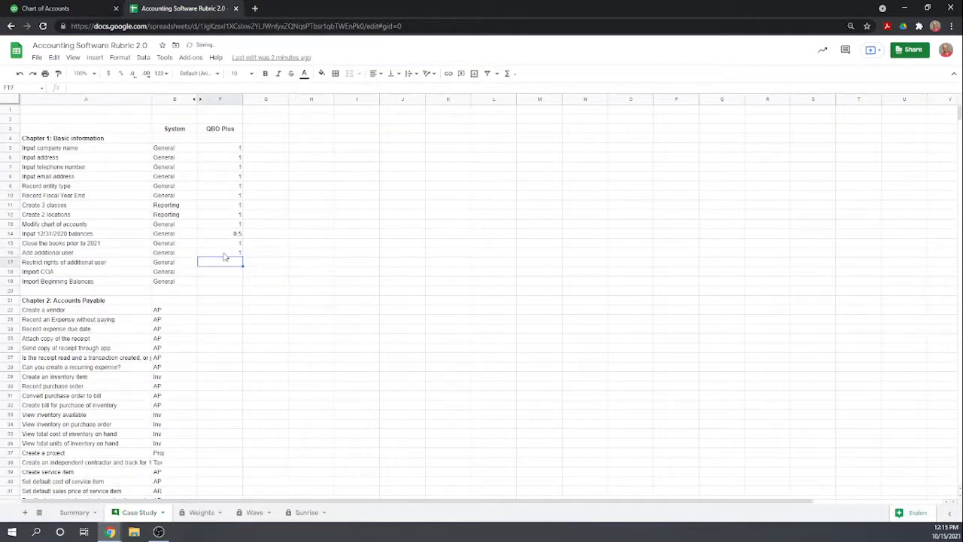
text(1)
key(Return)
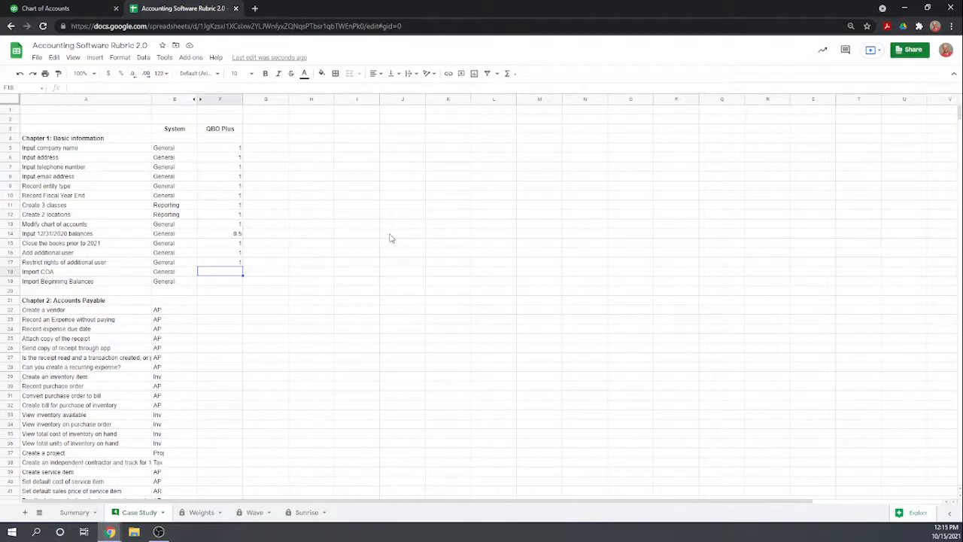
Return to QuickBooks Online and open the account import from the Chart of Accounts.
click(71, 11)
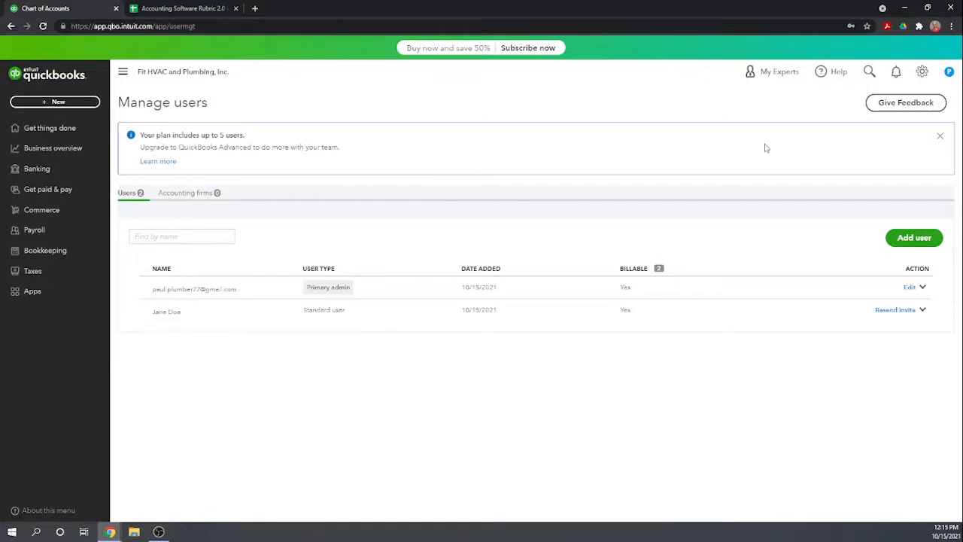
click(922, 72)
click(517, 182)
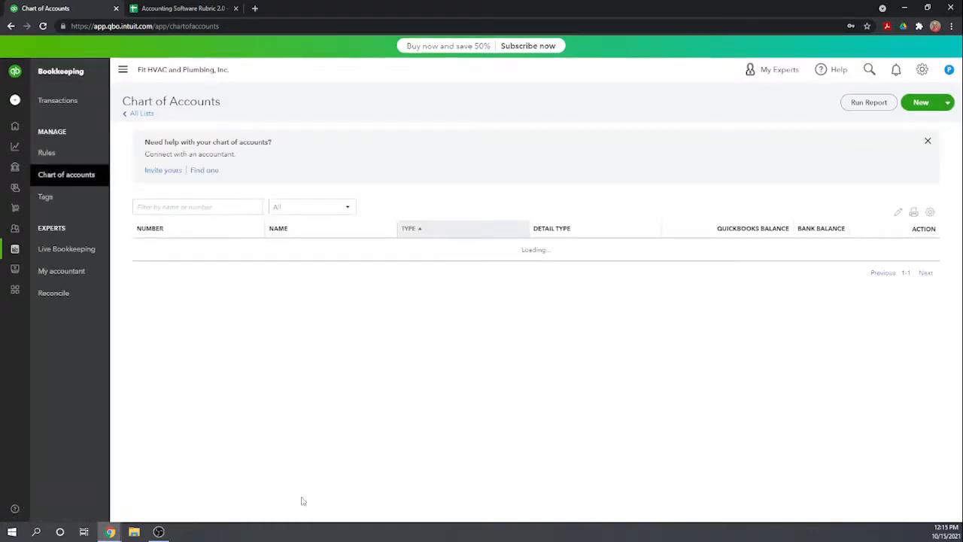
click(940, 104)
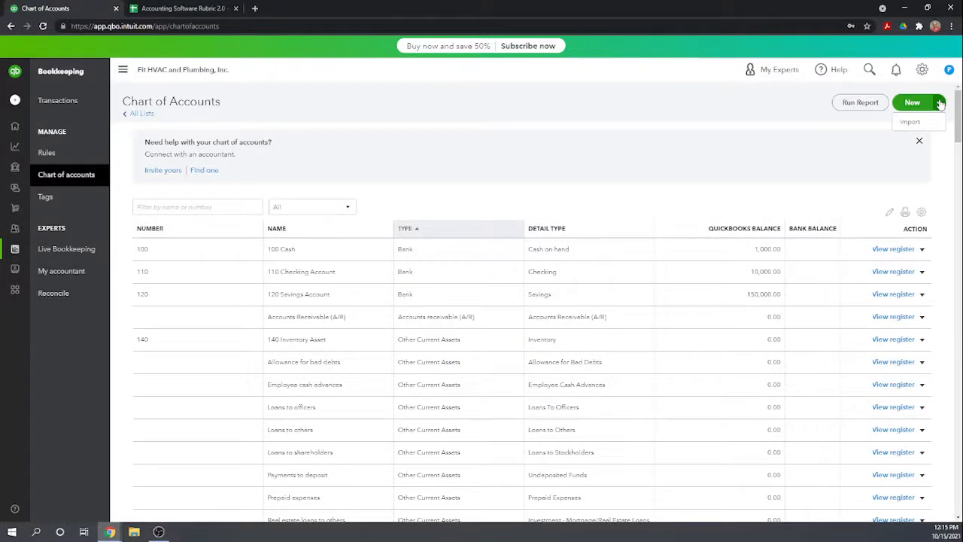
click(911, 122)
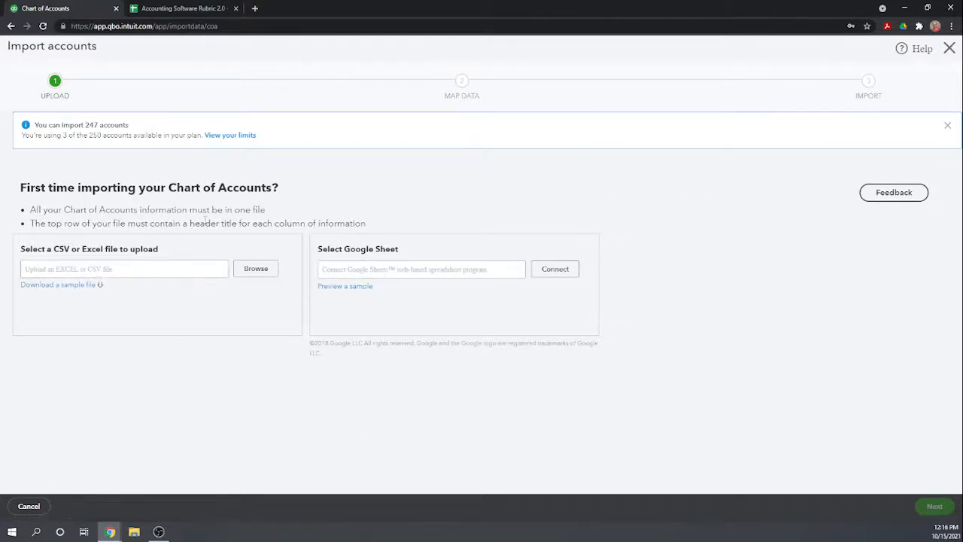
Download the sample chart of accounts import file and open it in Excel over the import page.
click(70, 289)
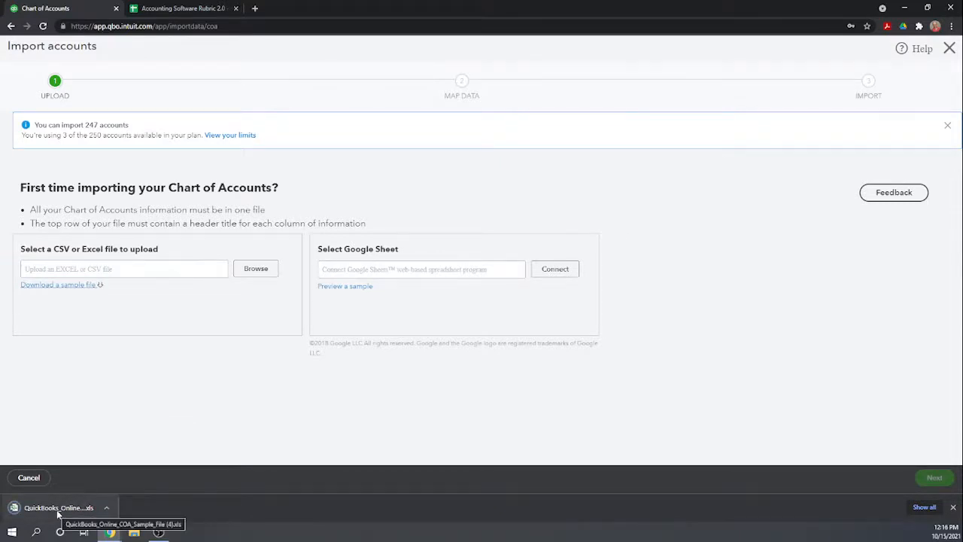
click(58, 508)
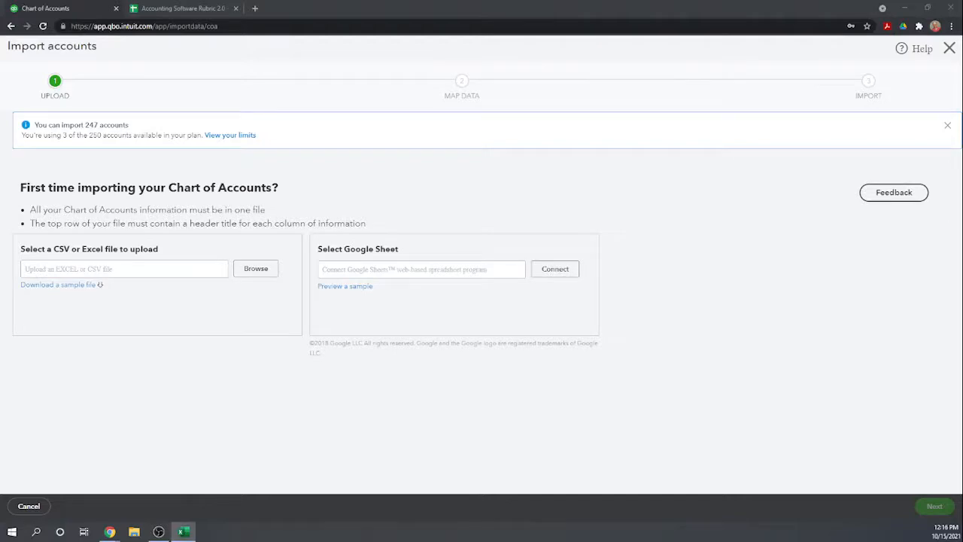
drag(0, 343, 420, 129)
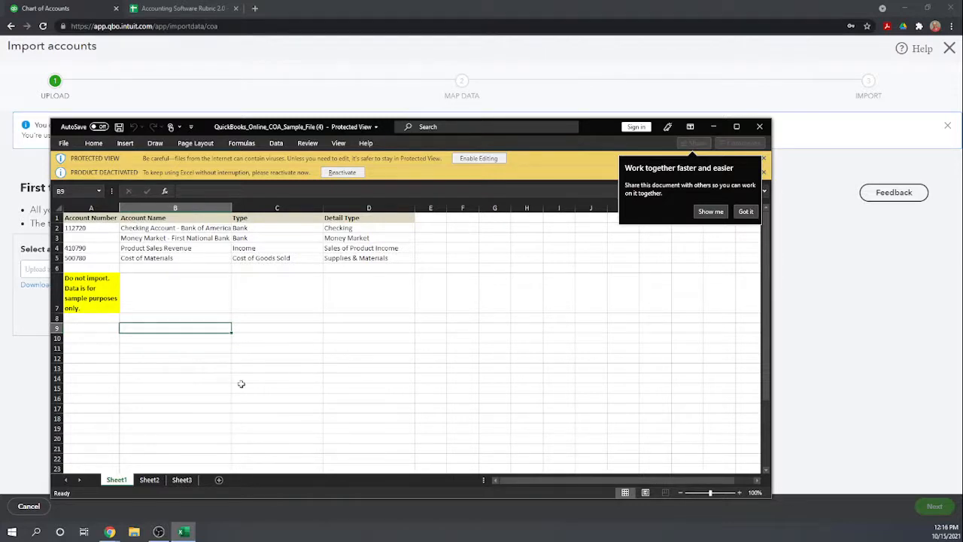
Try to delete rows 6 and 7, containing the "Do not import" note, from the sample file.
click(78, 268)
drag(55, 268, 57, 297)
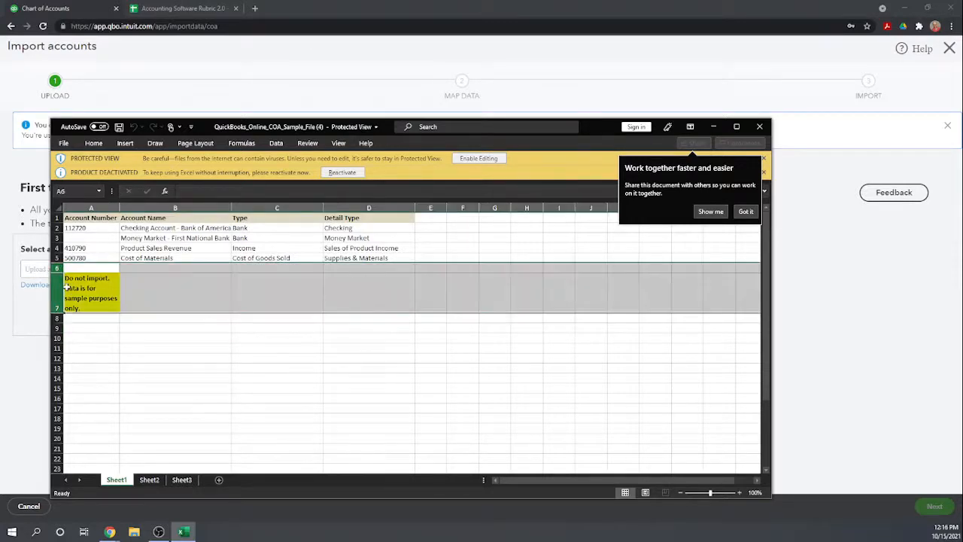
right_click(67, 285)
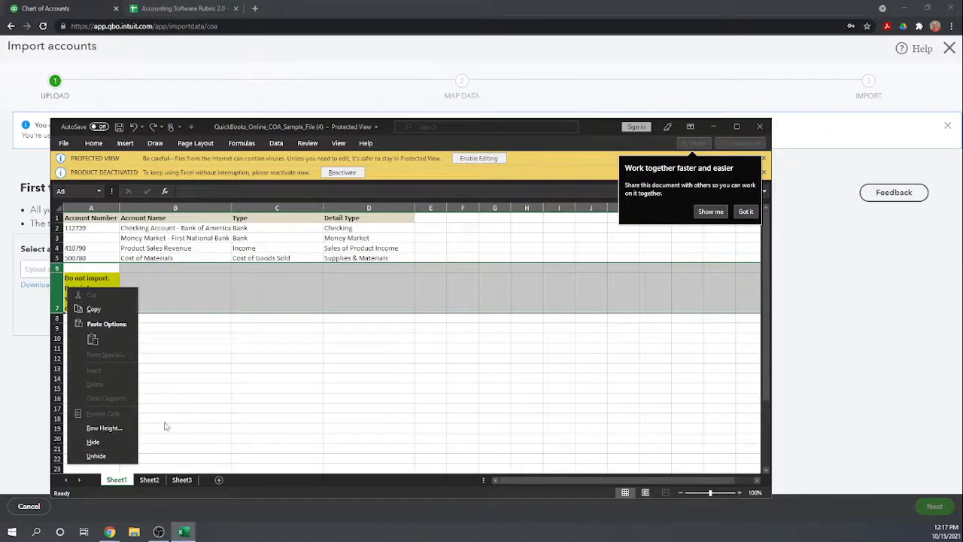
click(259, 359)
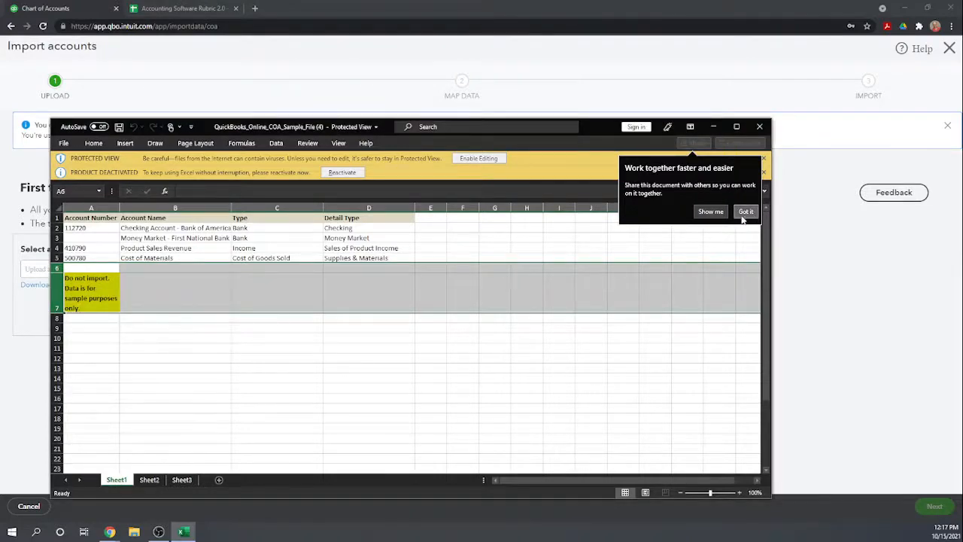
Maximize the sample file's workbook window and clear the row selection.
click(736, 126)
click(124, 239)
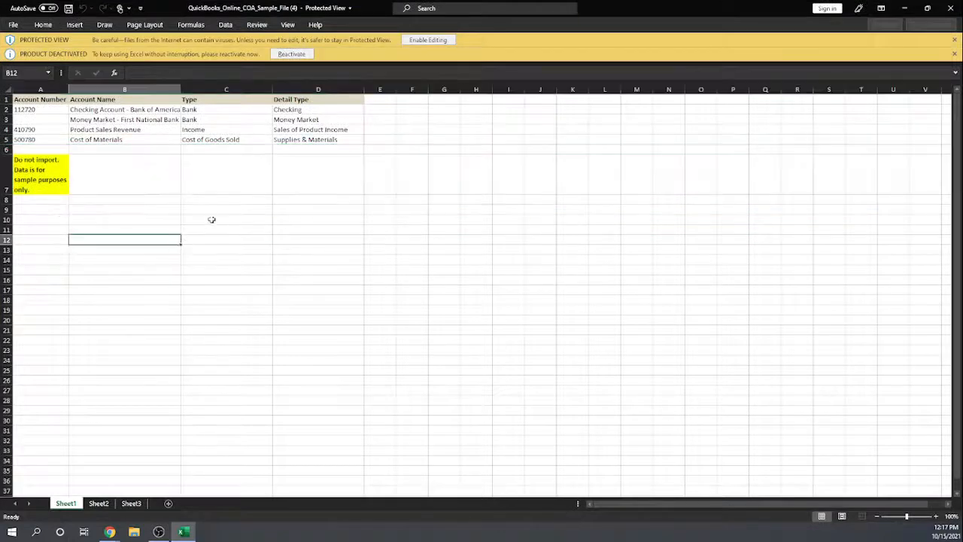
drag(13, 149, 13, 173)
right_click(14, 173)
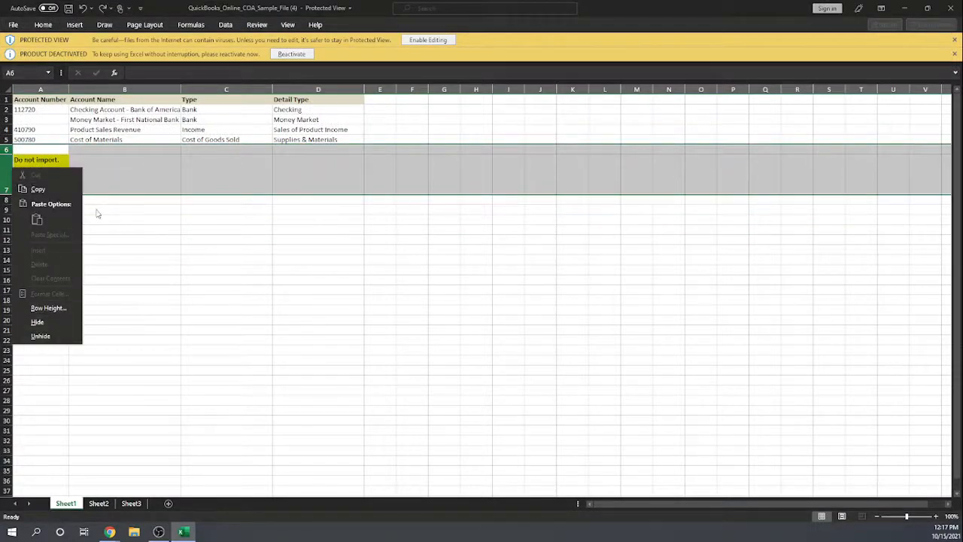
key(Escape)
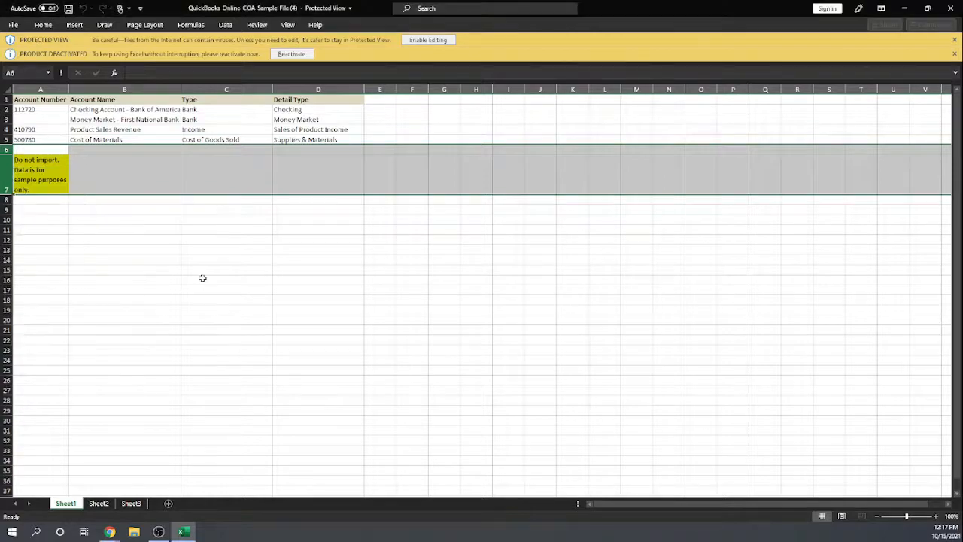
Enable editing for the protected sample file and delete rows 6 and 7 with the "Do not import" note.
click(434, 41)
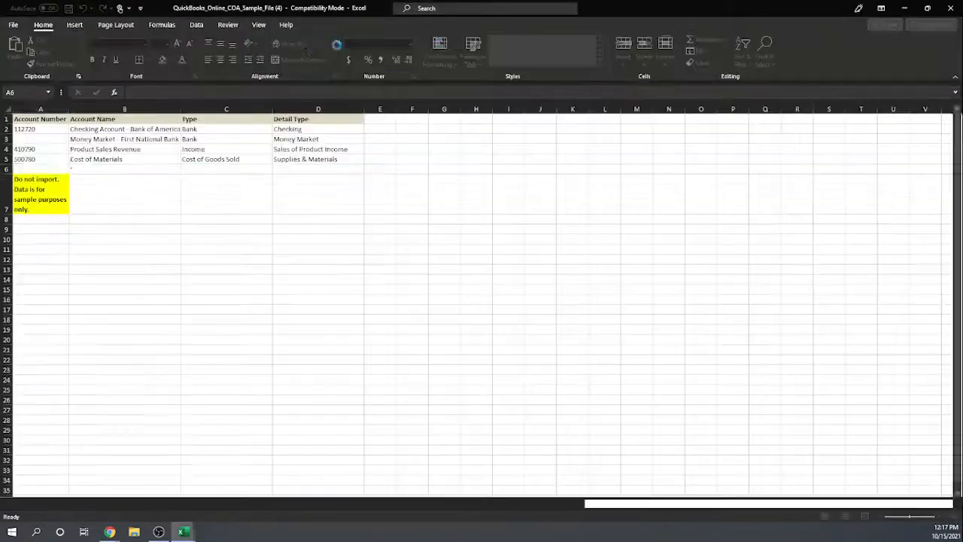
drag(6, 184, 5, 205)
right_click(5, 205)
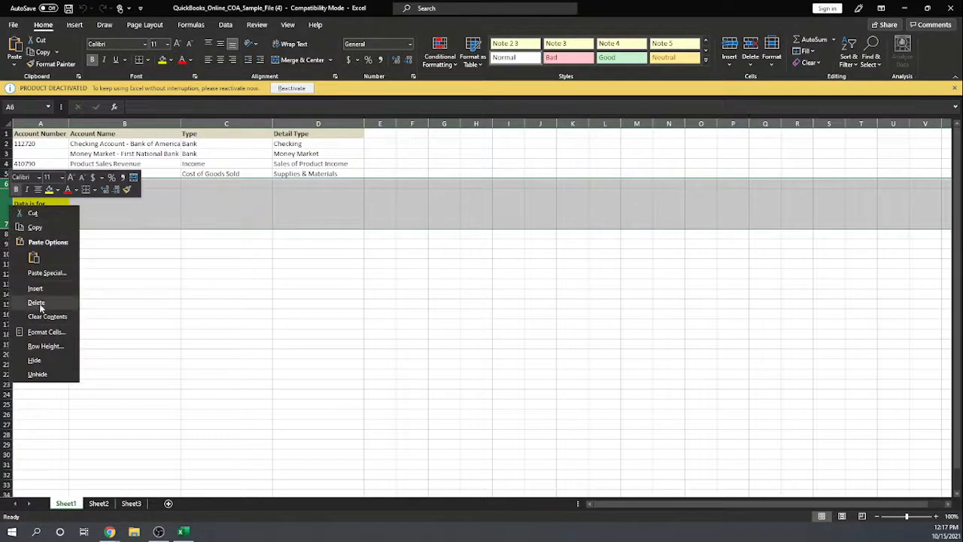
click(72, 304)
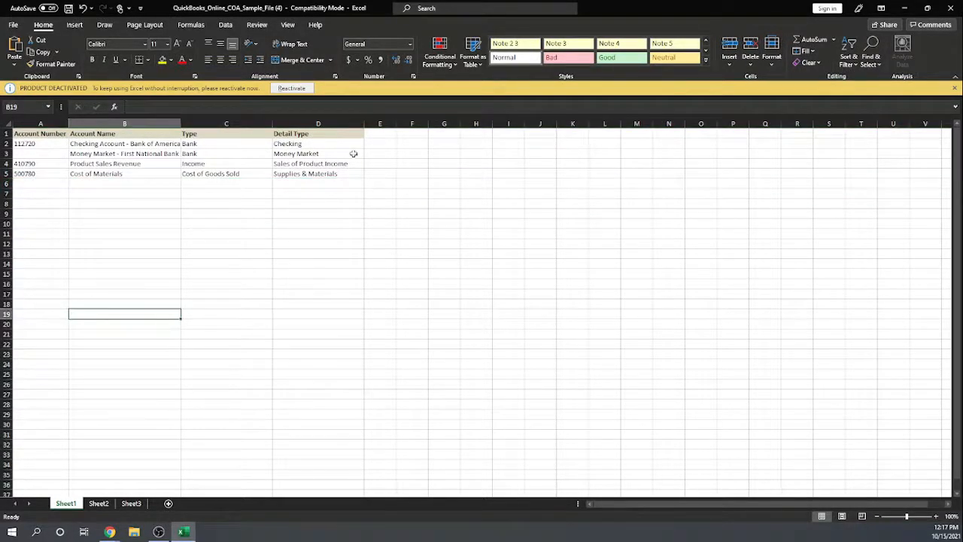
Add a "Beg Balance" column header in E1 and enter 100 as the checking account's balance in E2.
click(382, 135)
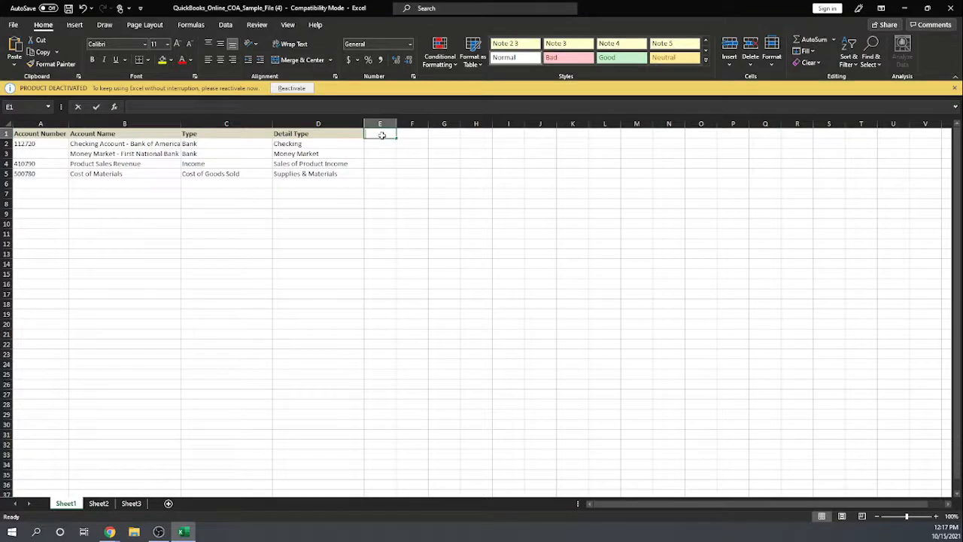
text(Beg Balance)
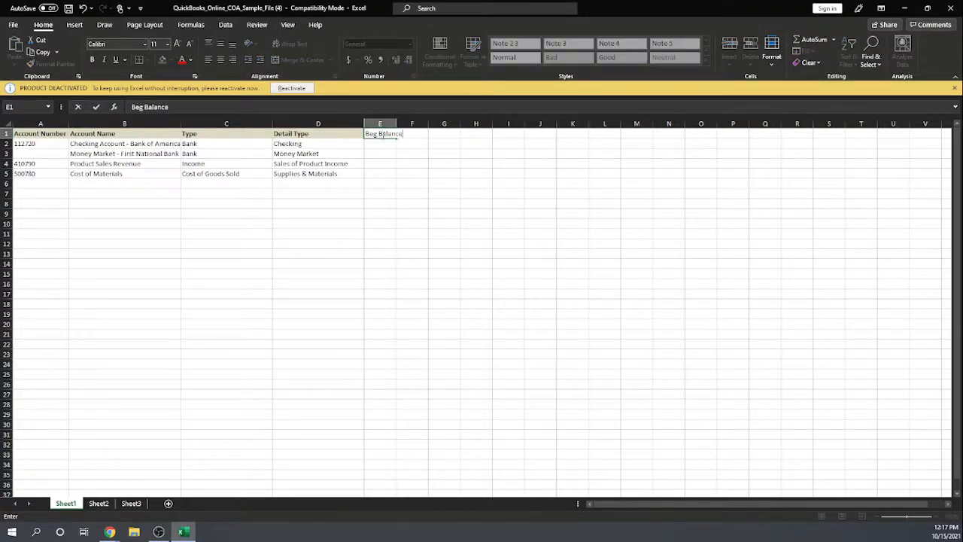
click(380, 146)
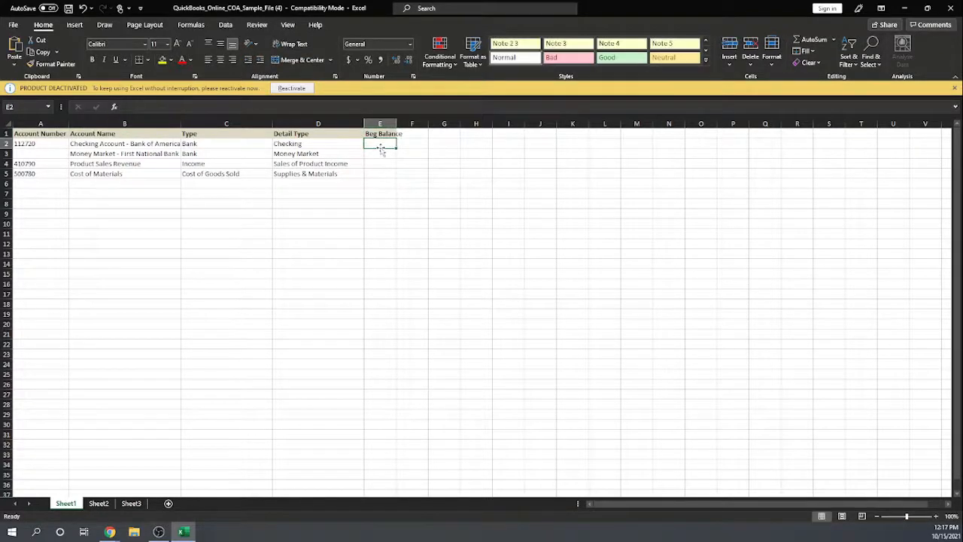
text(100)
key(Tab)
text(5)
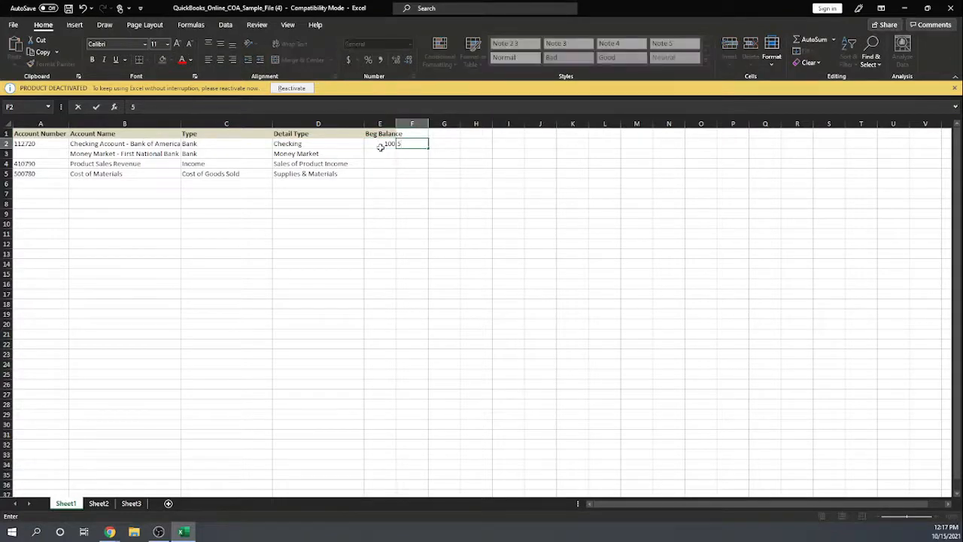
key(Return)
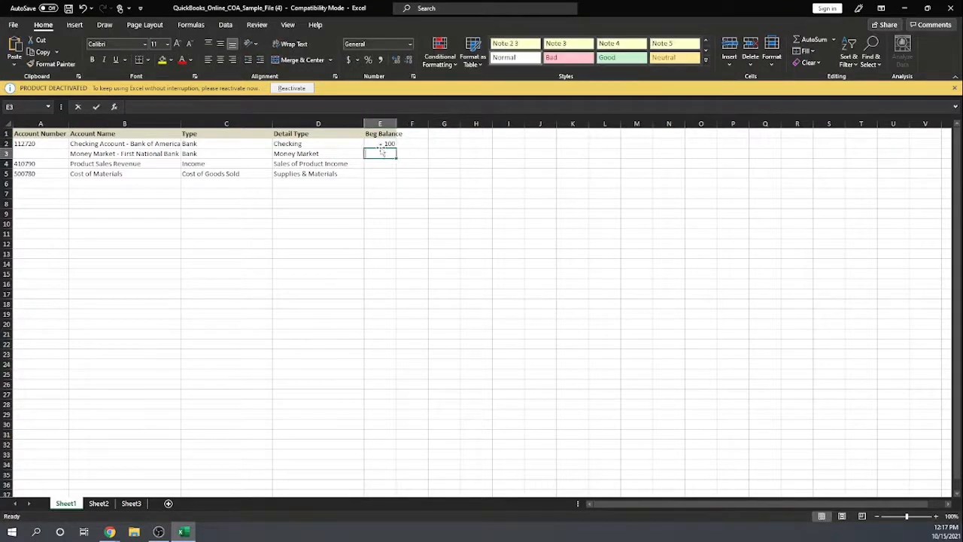
Enter beginning balances of 50 for Money Market, 25 for Product Sales Revenue and 75 for Cost of Materials.
text(50)
key(Tab)
key(Return)
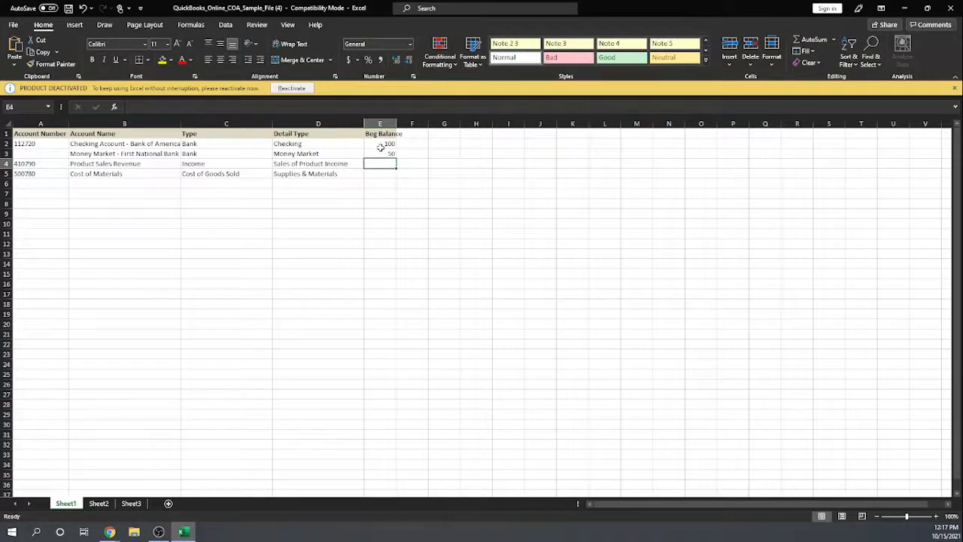
text(25)
key(Tab)
key(Return)
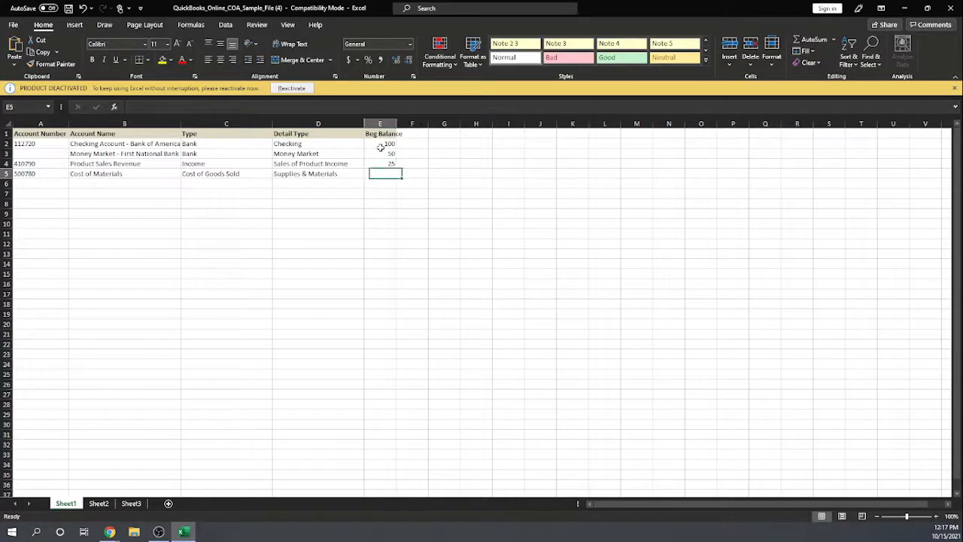
text(75)
key(Tab)
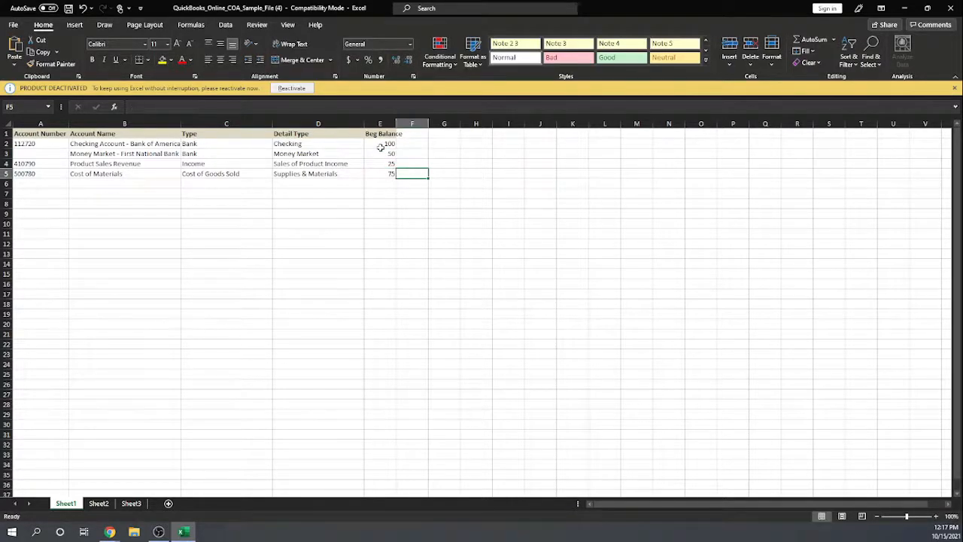
click(369, 212)
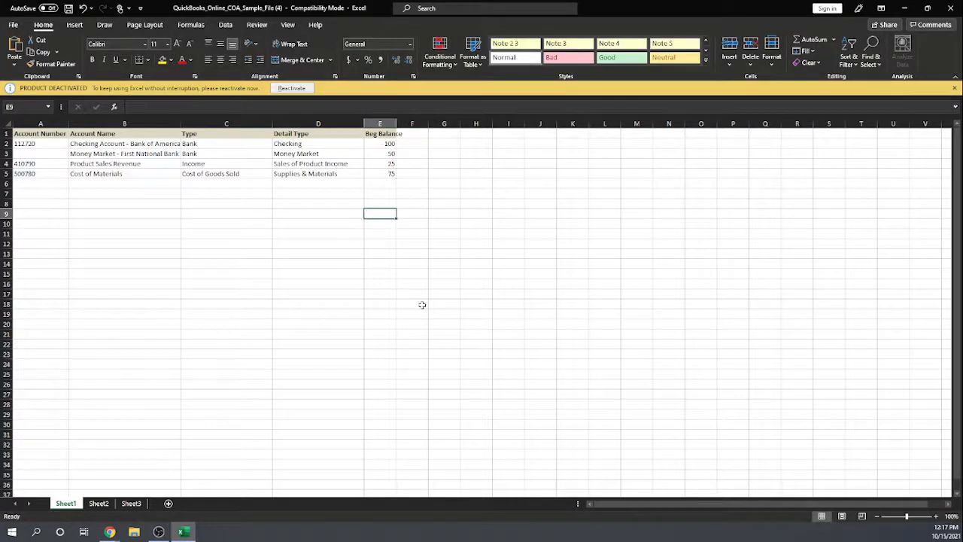
Save the workbook in its current format despite the compatibility check and return to the Import accounts page.
click(67, 9)
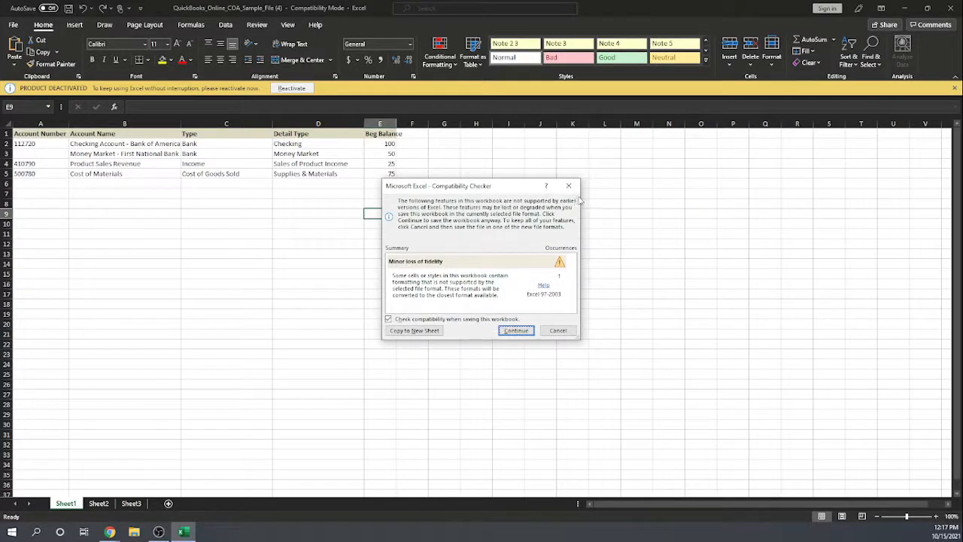
click(510, 331)
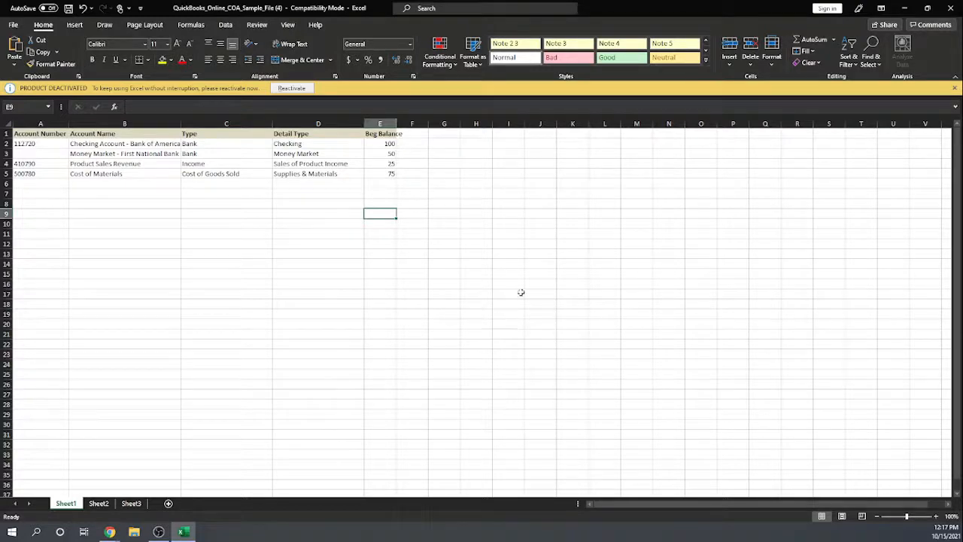
click(903, 10)
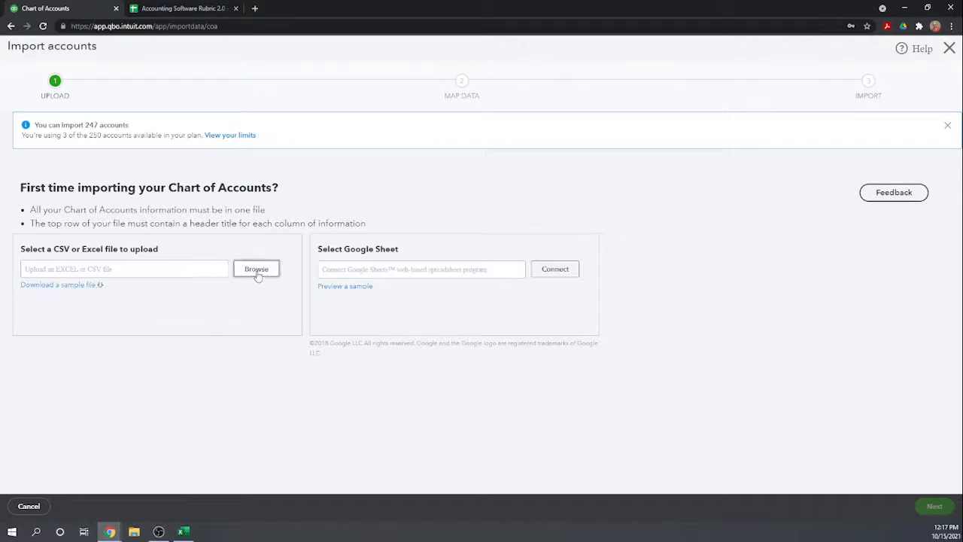
Upload QuickBooks_Online_COA_Sample_File (4) from Downloads and proceed to mapping its fields.
click(257, 271)
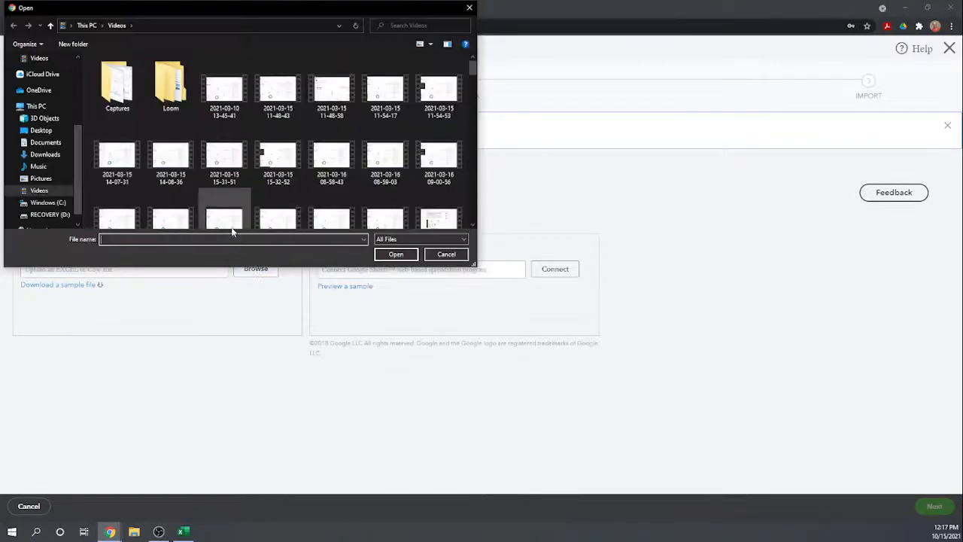
click(47, 153)
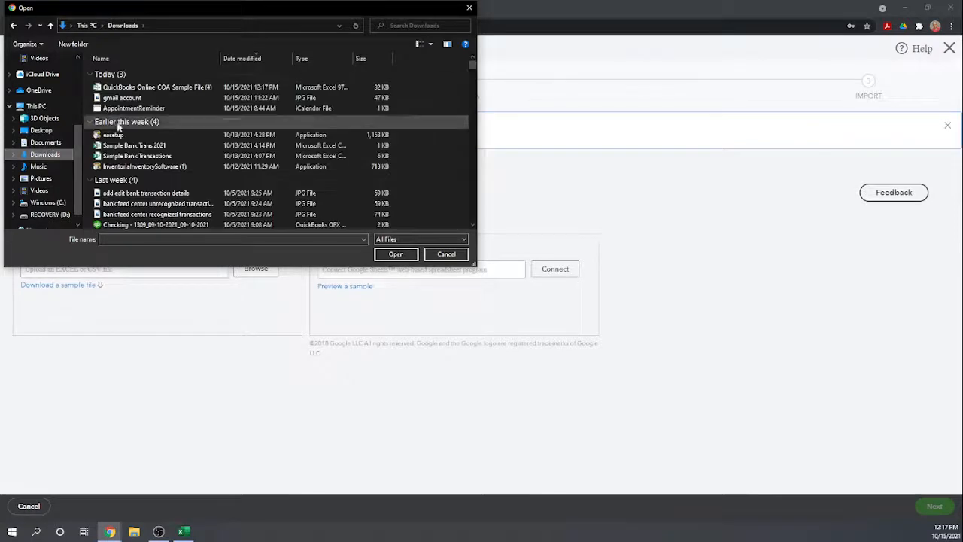
double_click(143, 89)
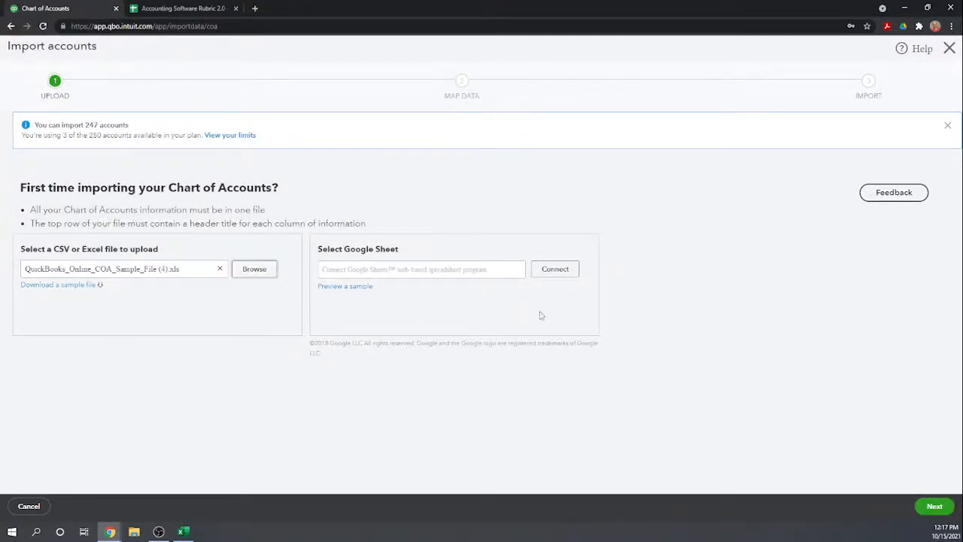
click(933, 506)
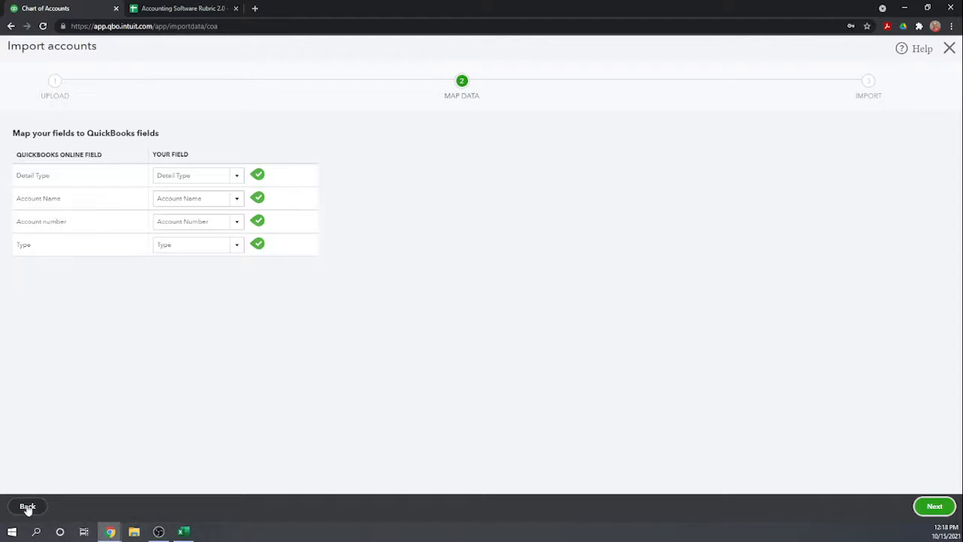
Leave the account import without saving and return to the Chart of Accounts.
click(949, 49)
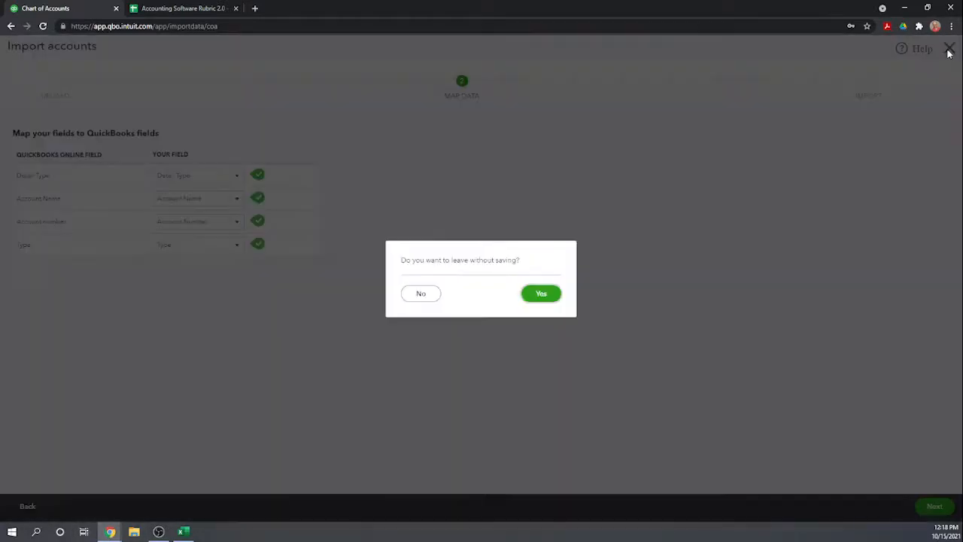
click(548, 293)
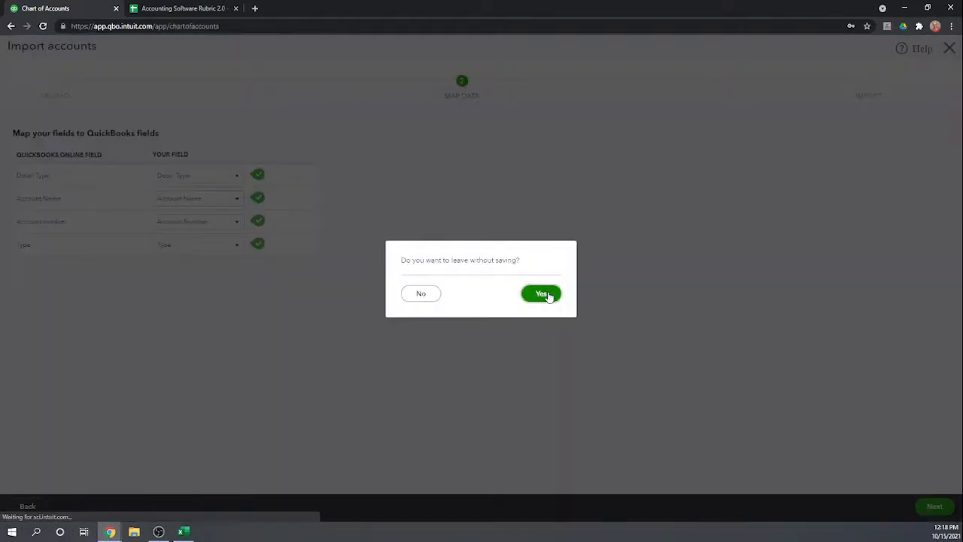
Switch to the rubric sheet and score QBO Plus 1 for Import COA and 0 for Import Beginning Balances.
click(155, 10)
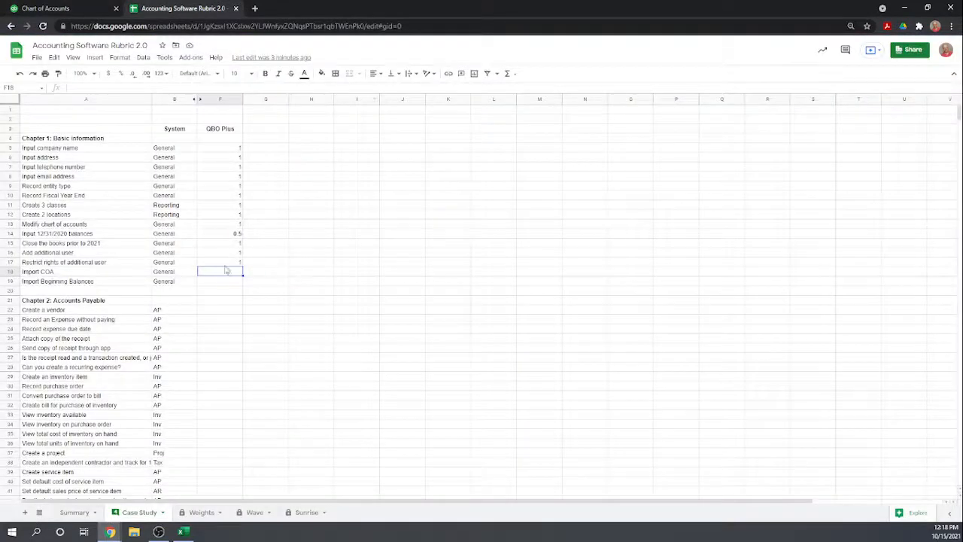
text(1)
key(Return)
text(0)
key(Return)
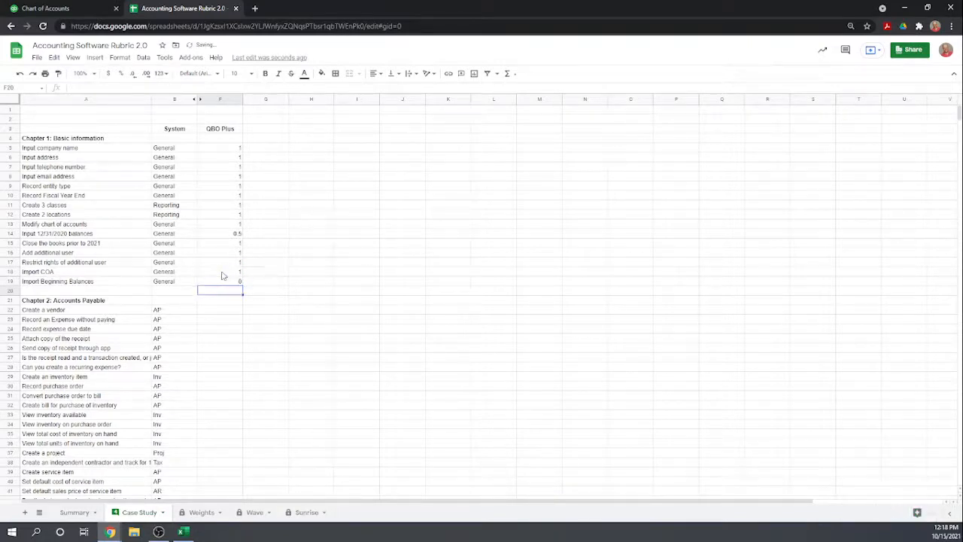